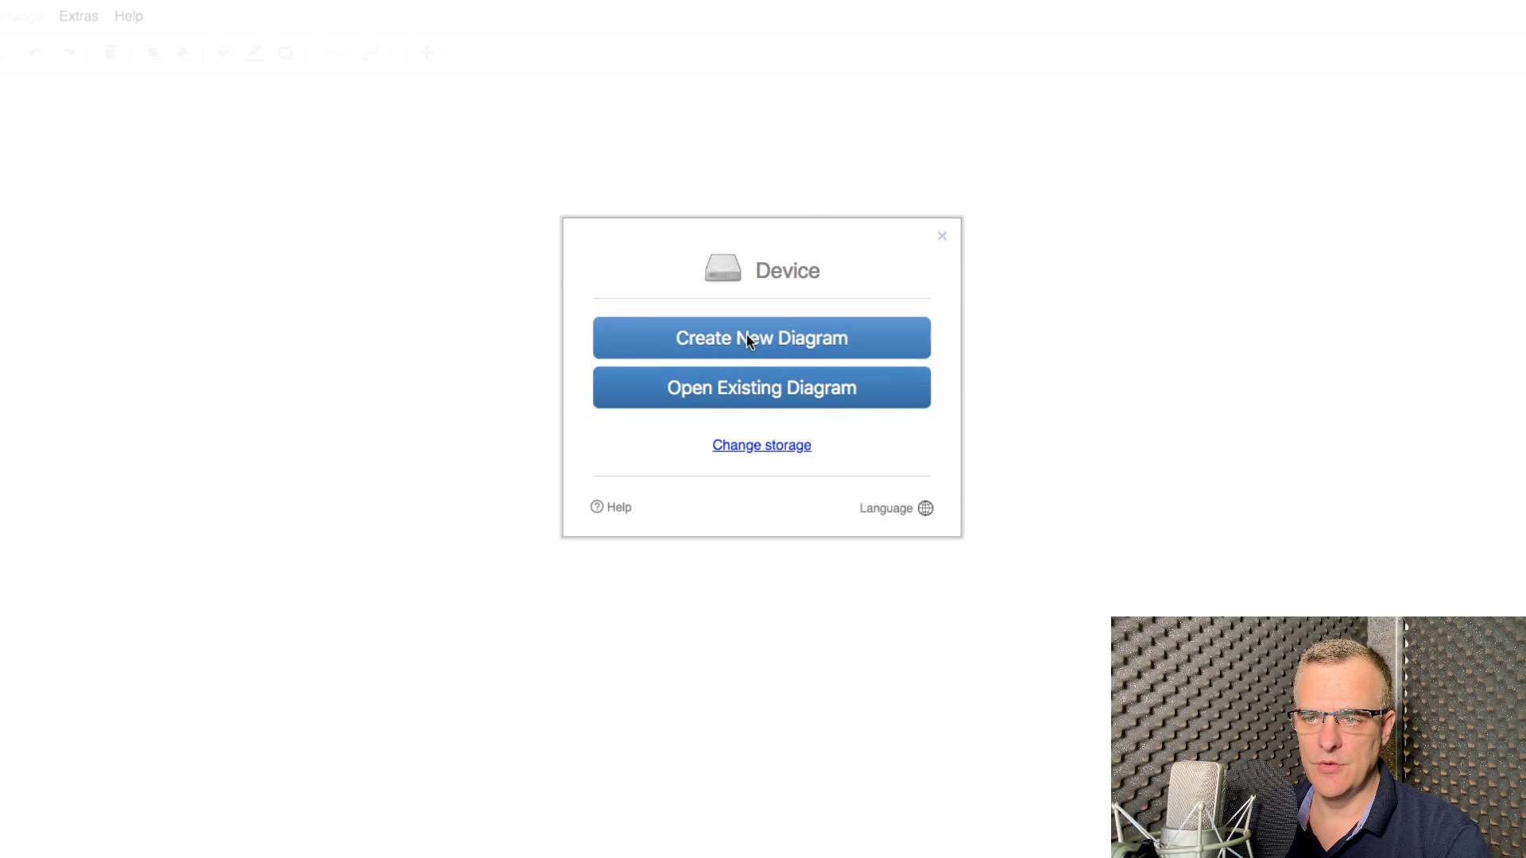
Step: Create a new draw.io diagram from one of the Network category templates
click(747, 336)
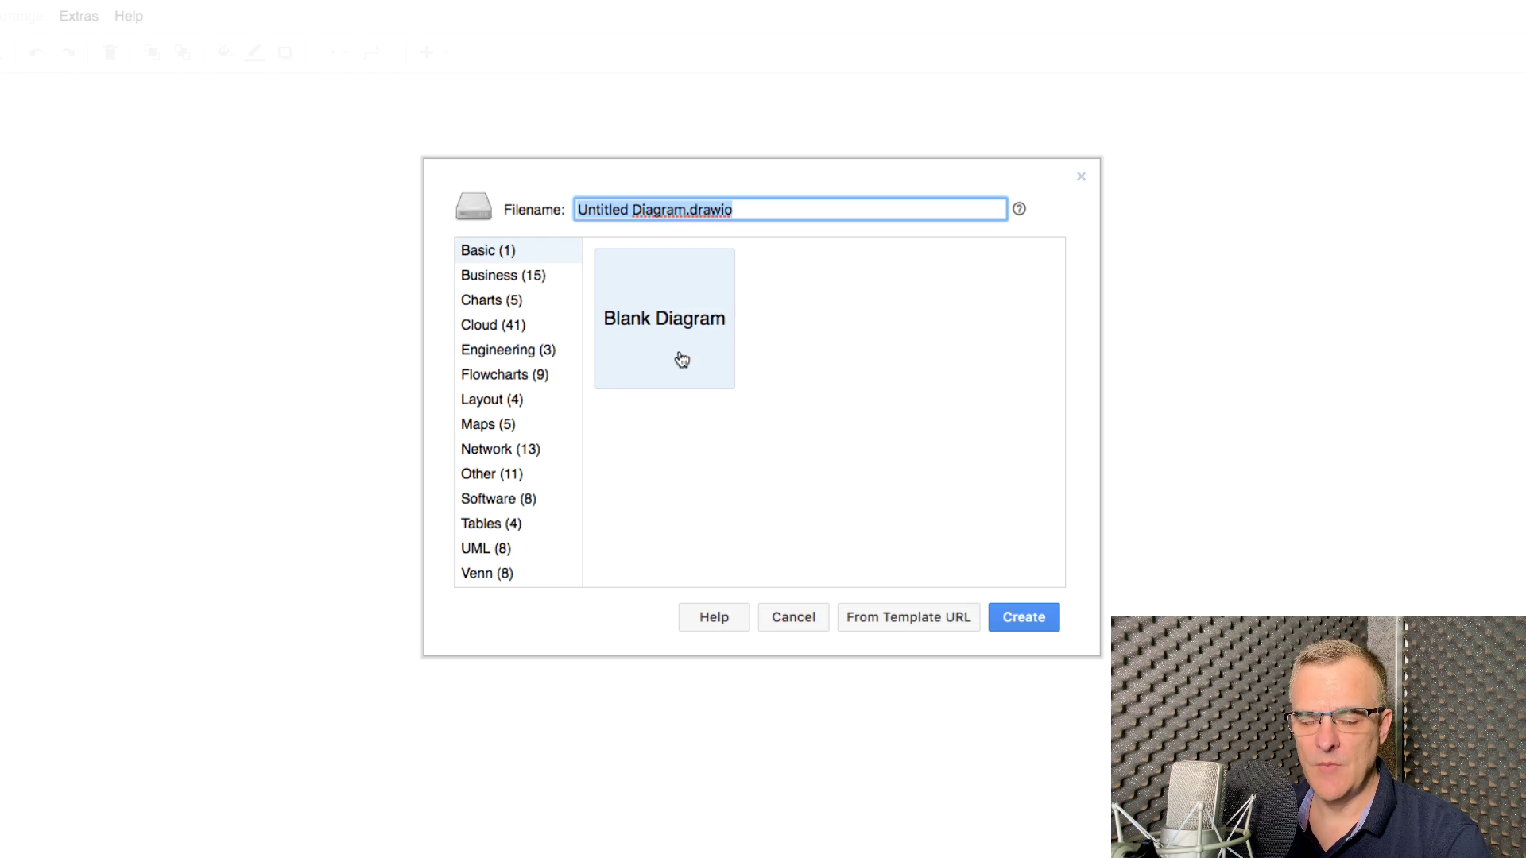
click(533, 449)
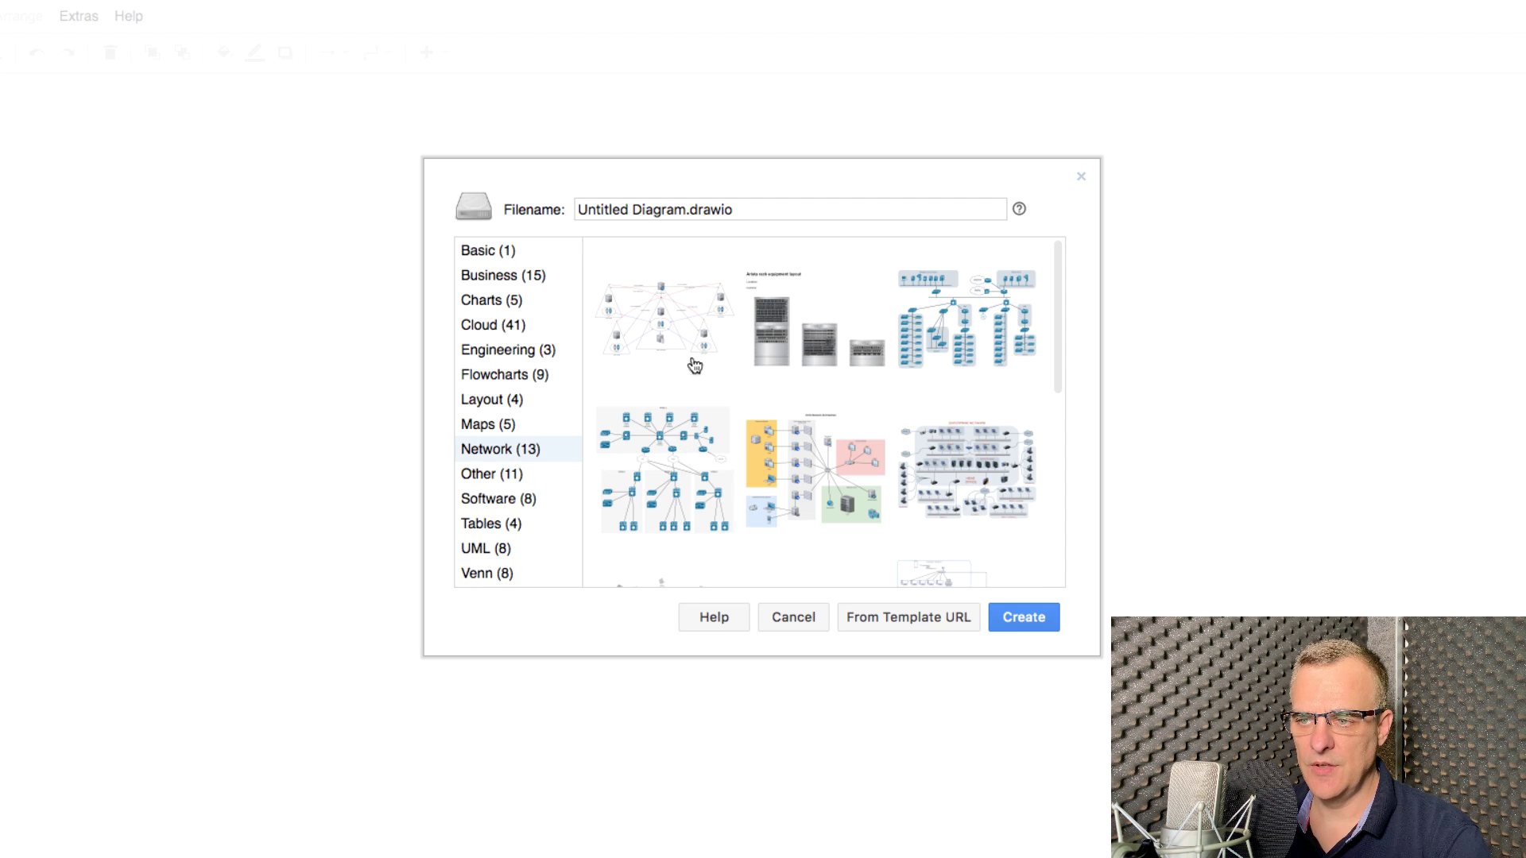
click(989, 301)
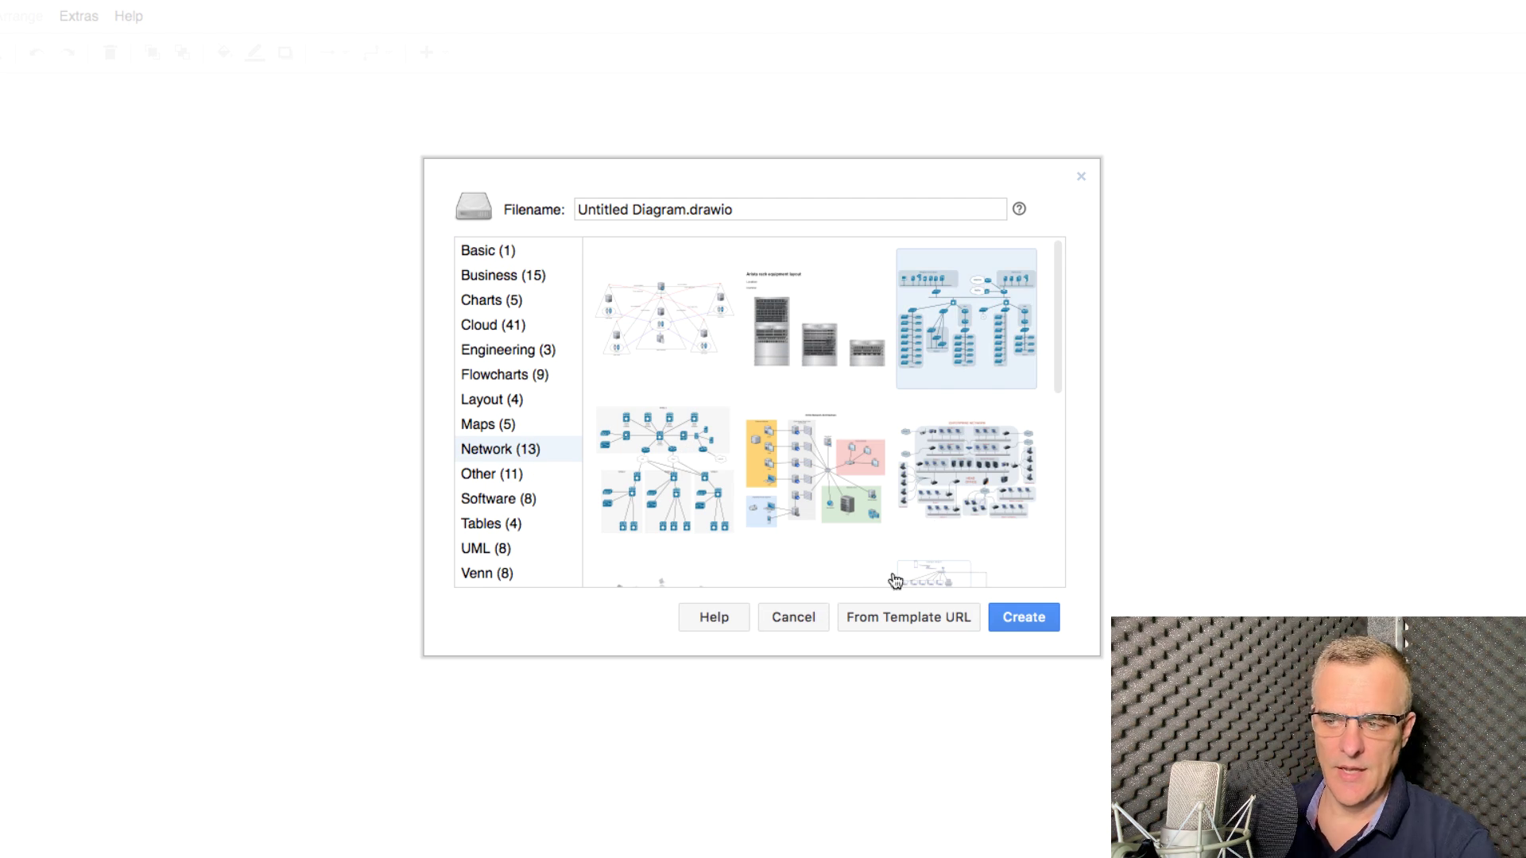
click(1012, 618)
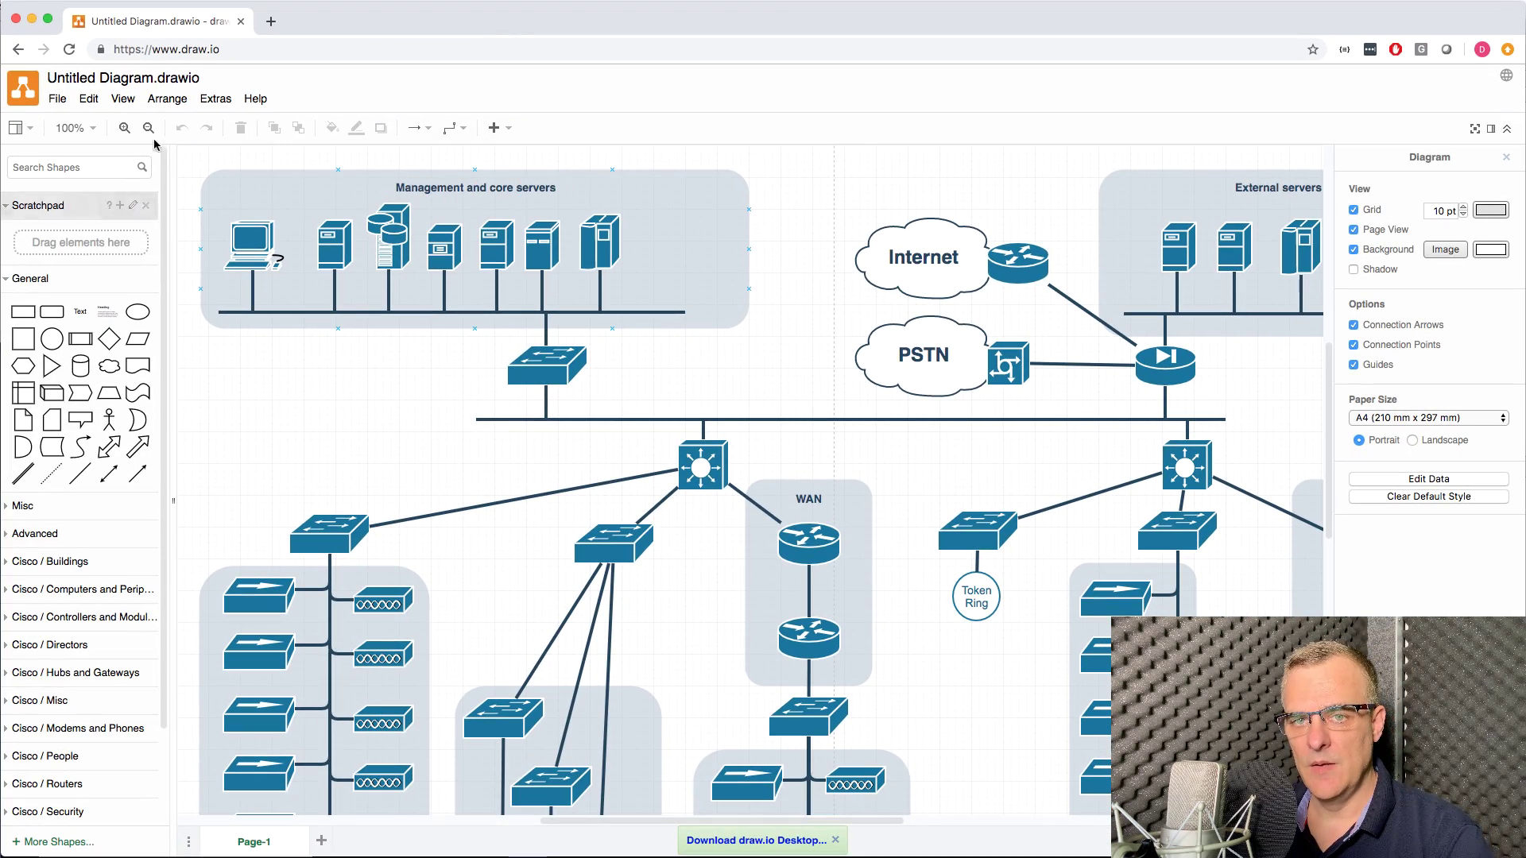
Step: Zoom the diagram out to 70% and nudge the workstation icon slightly
click(147, 128)
click(147, 128)
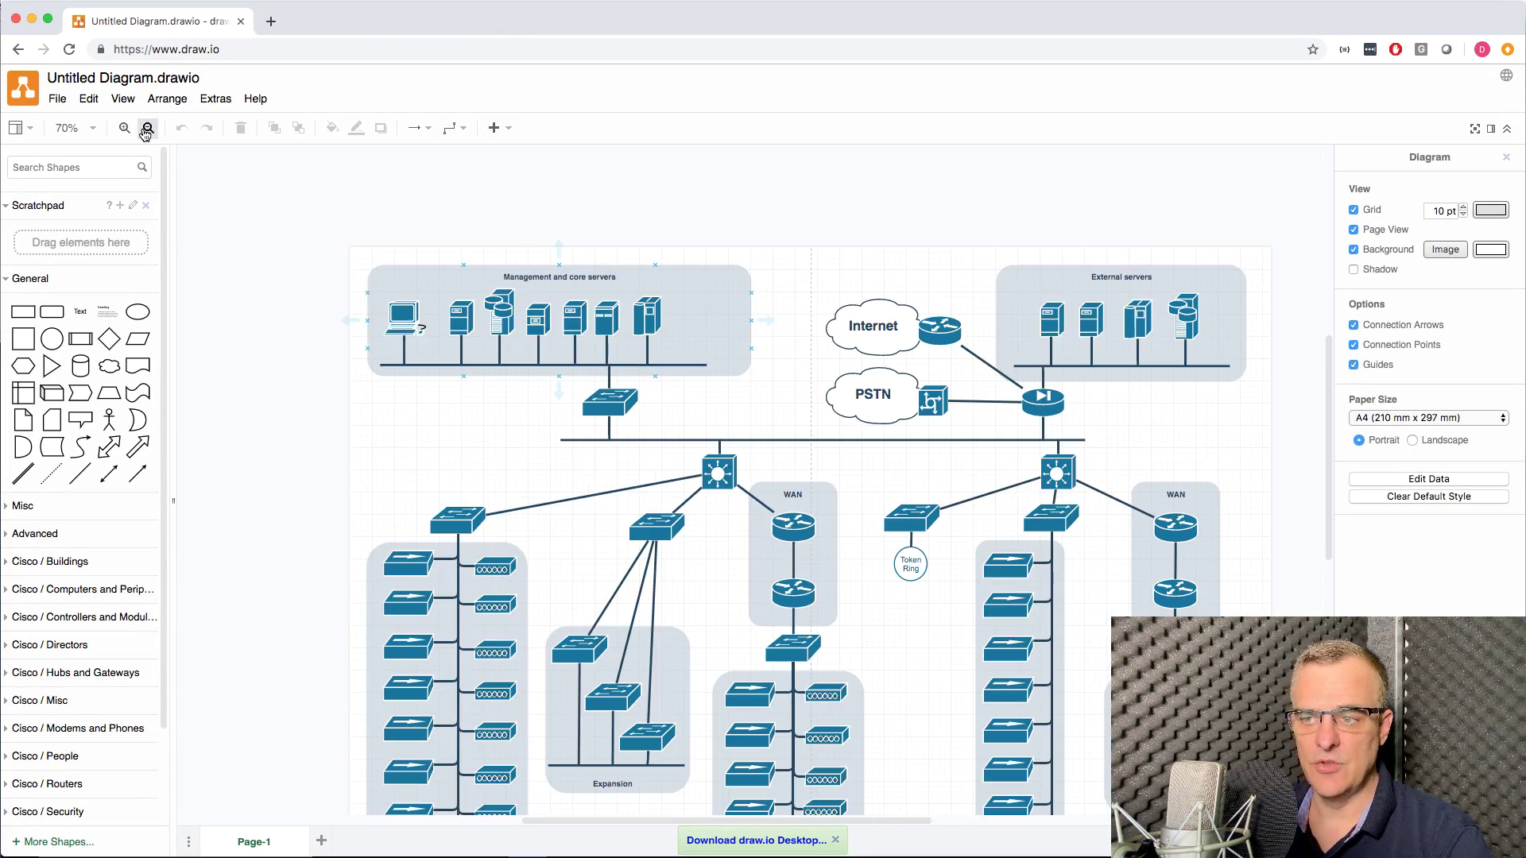
mouse_move(397, 306)
mouse_down()
mouse_move(439, 369)
mouse_move(401, 310)
mouse_up()
click(457, 423)
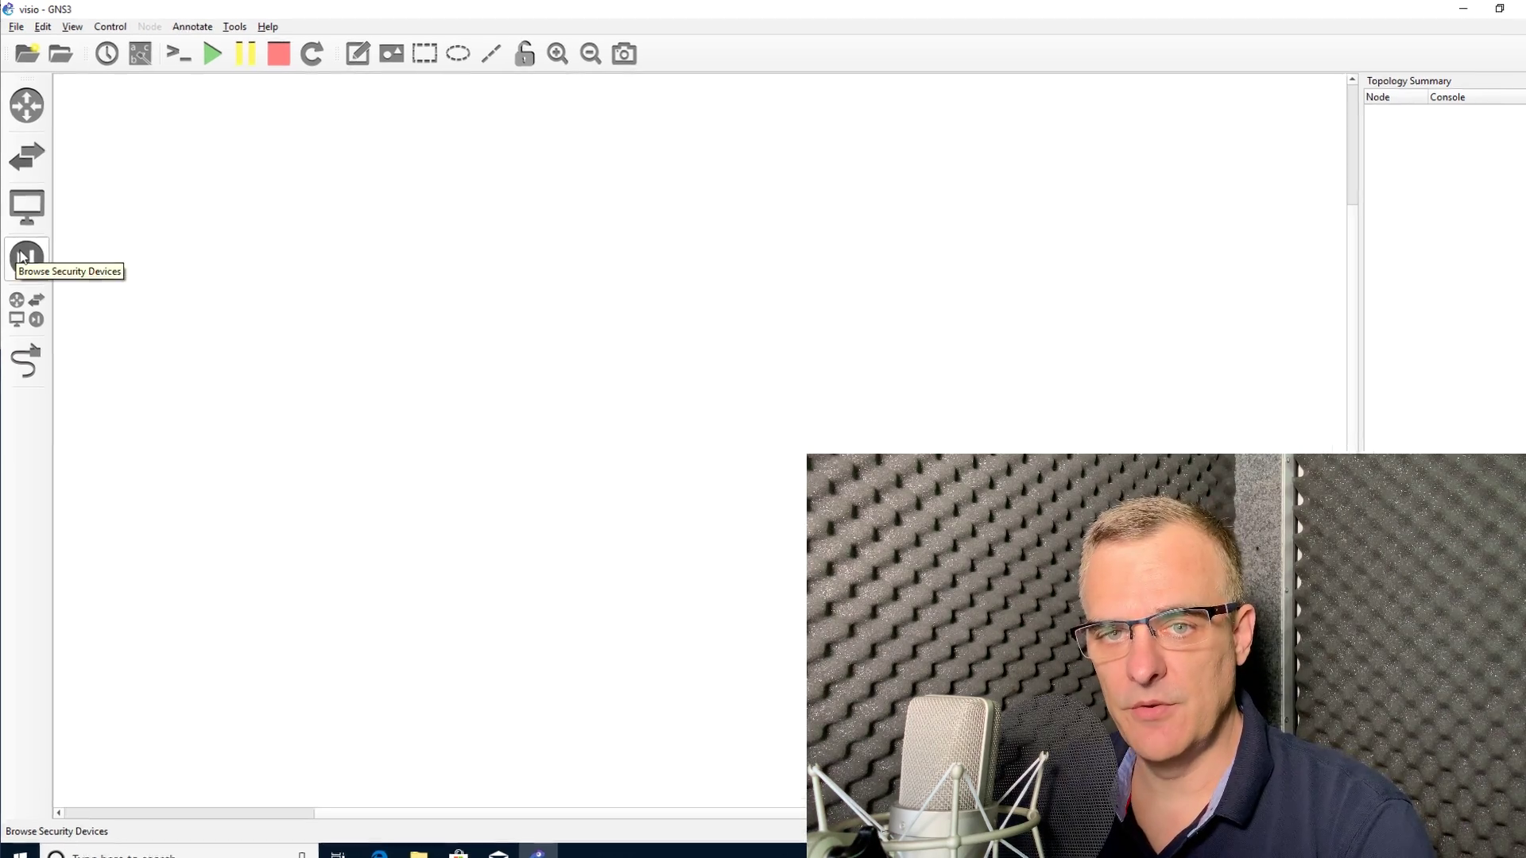
Step: Show GNS3's All devices list and select the Cloud device
click(31, 307)
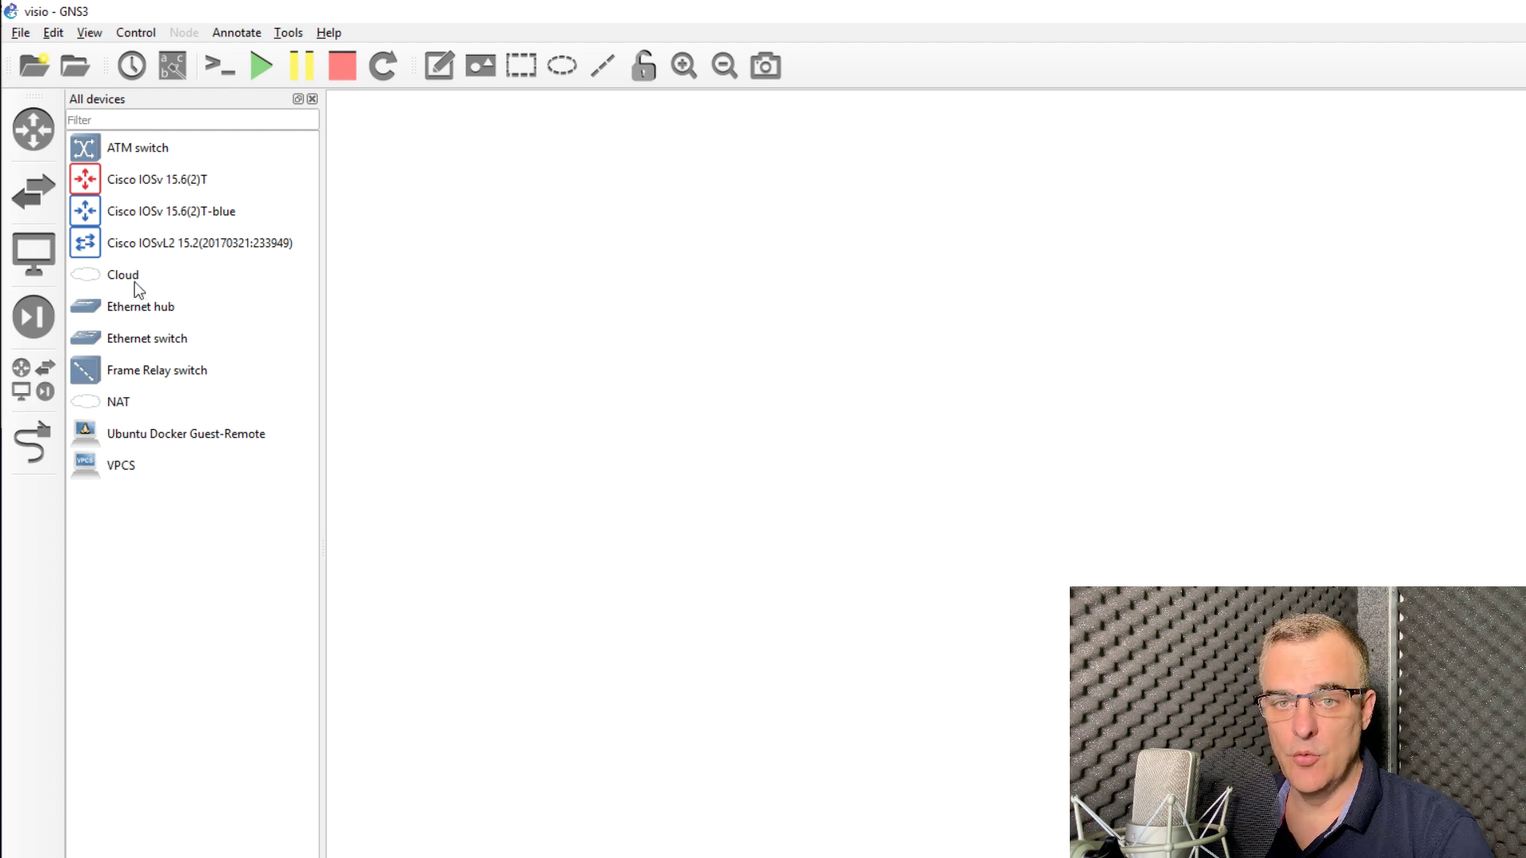
click(132, 279)
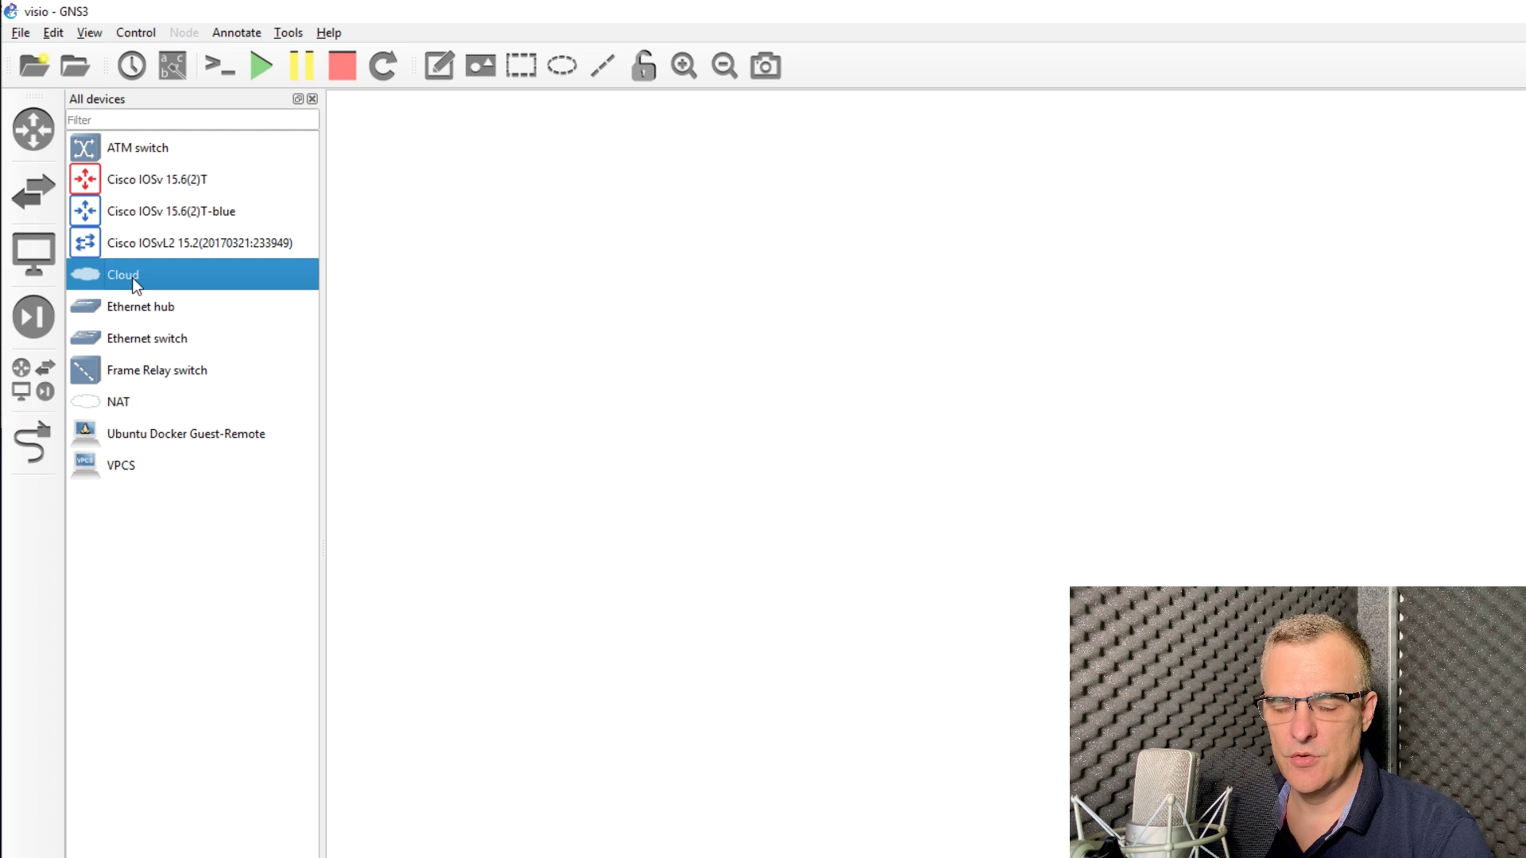
Step: Place a Cloud node on the canvas using the gns3 v2.2beta3 server
drag(136, 274, 614, 267)
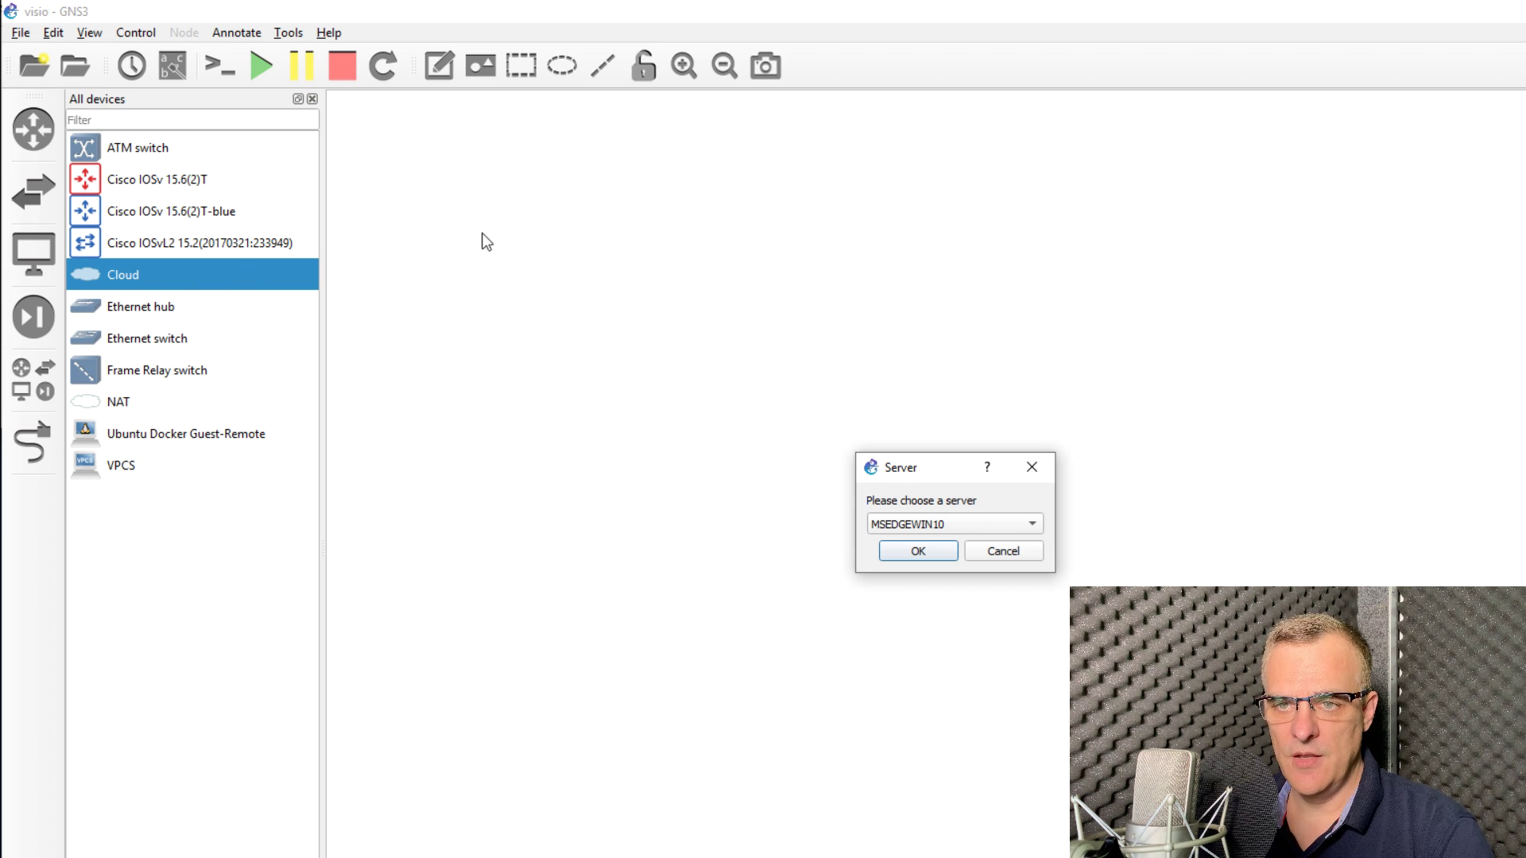
click(965, 527)
click(965, 544)
click(922, 552)
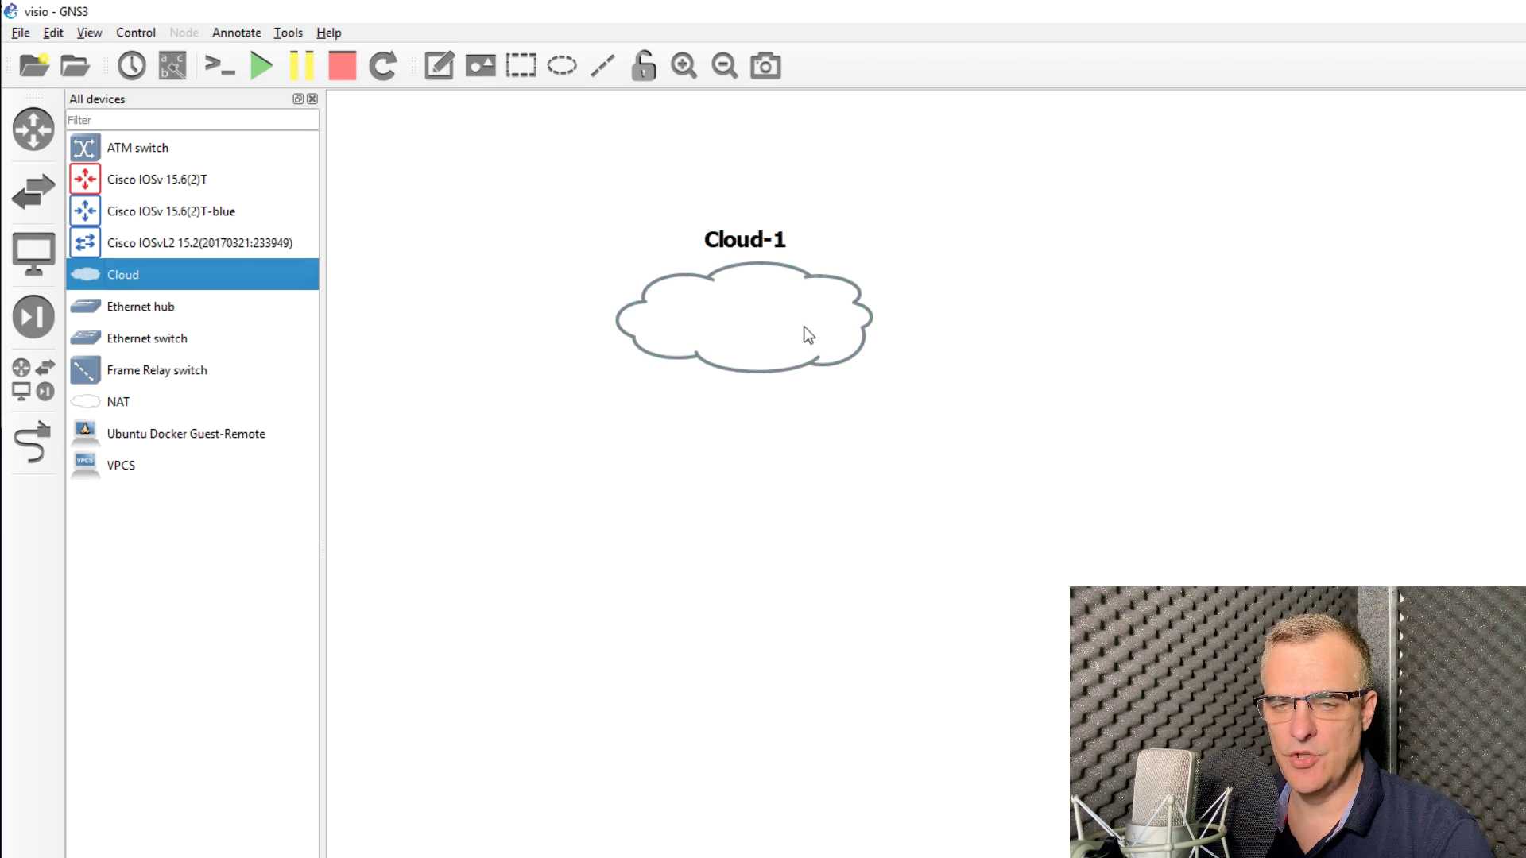
drag(809, 335, 699, 310)
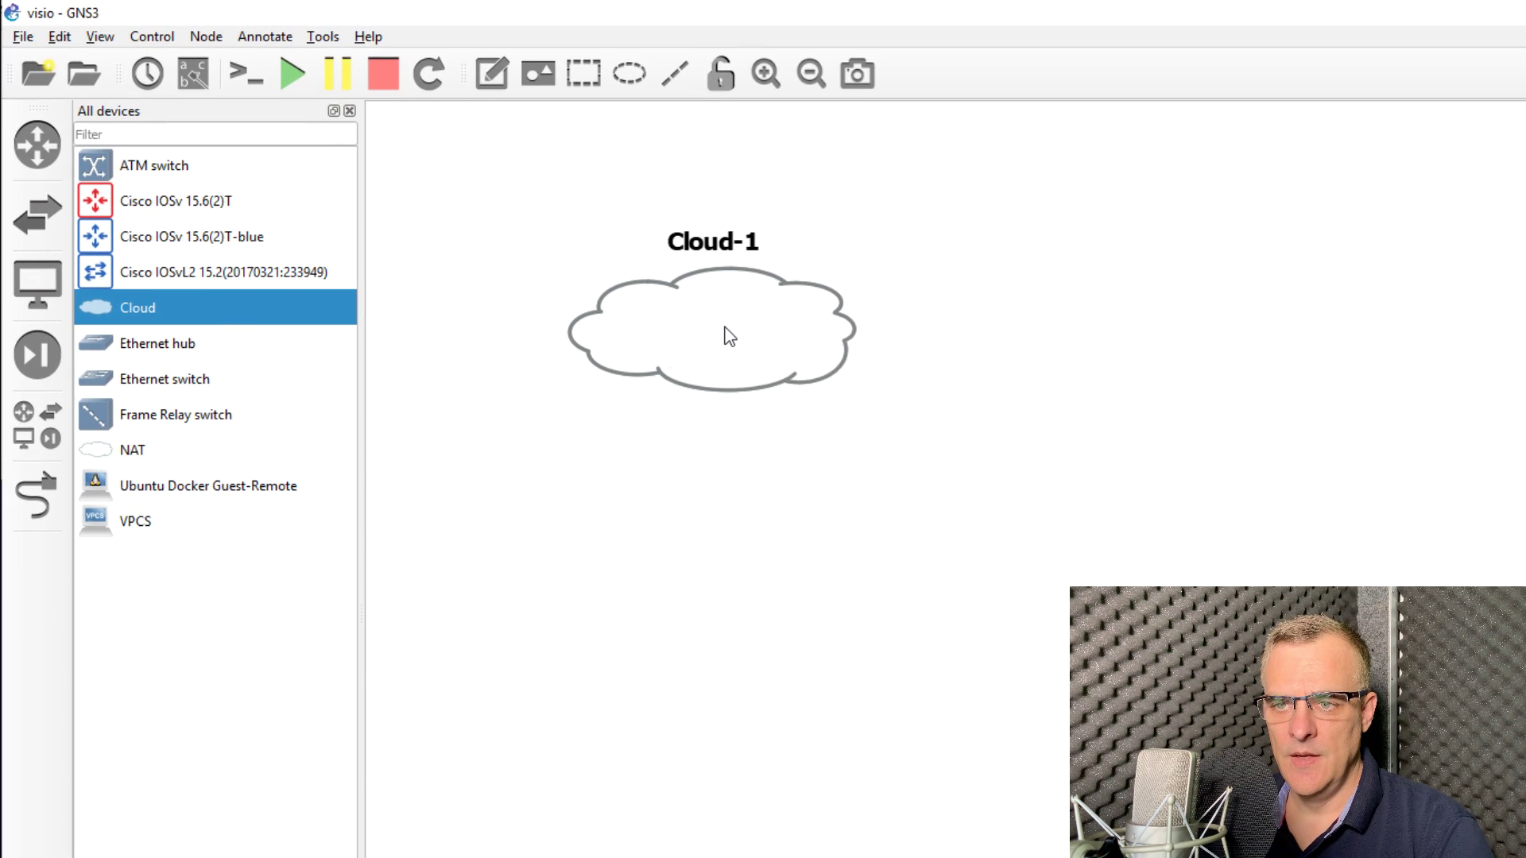
Step: Change Cloud-1's symbol to the Affinity-square-blue switch_multilayer icon
right_click(729, 337)
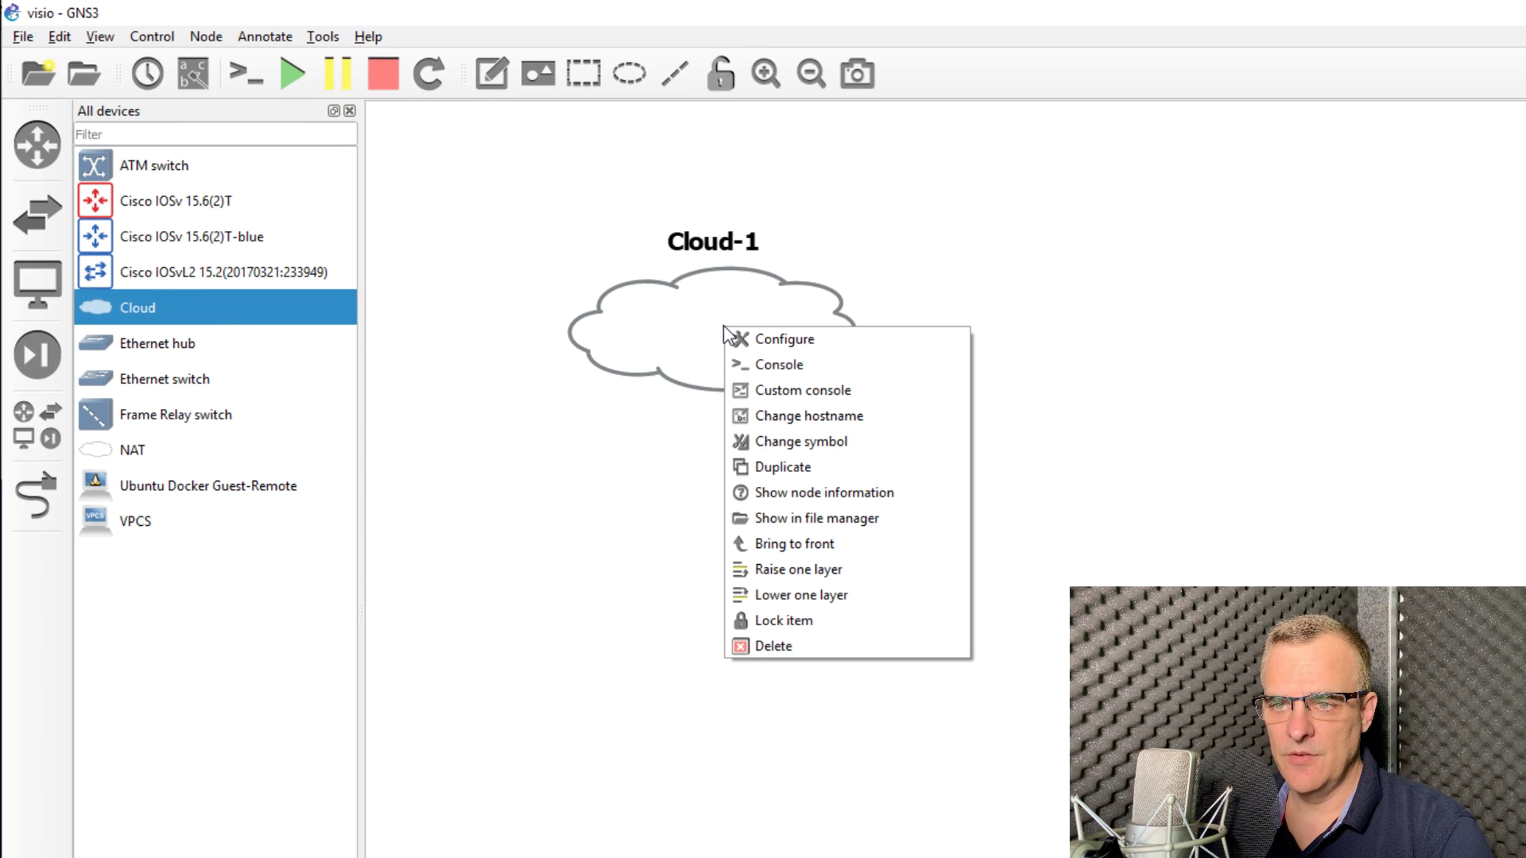
click(847, 440)
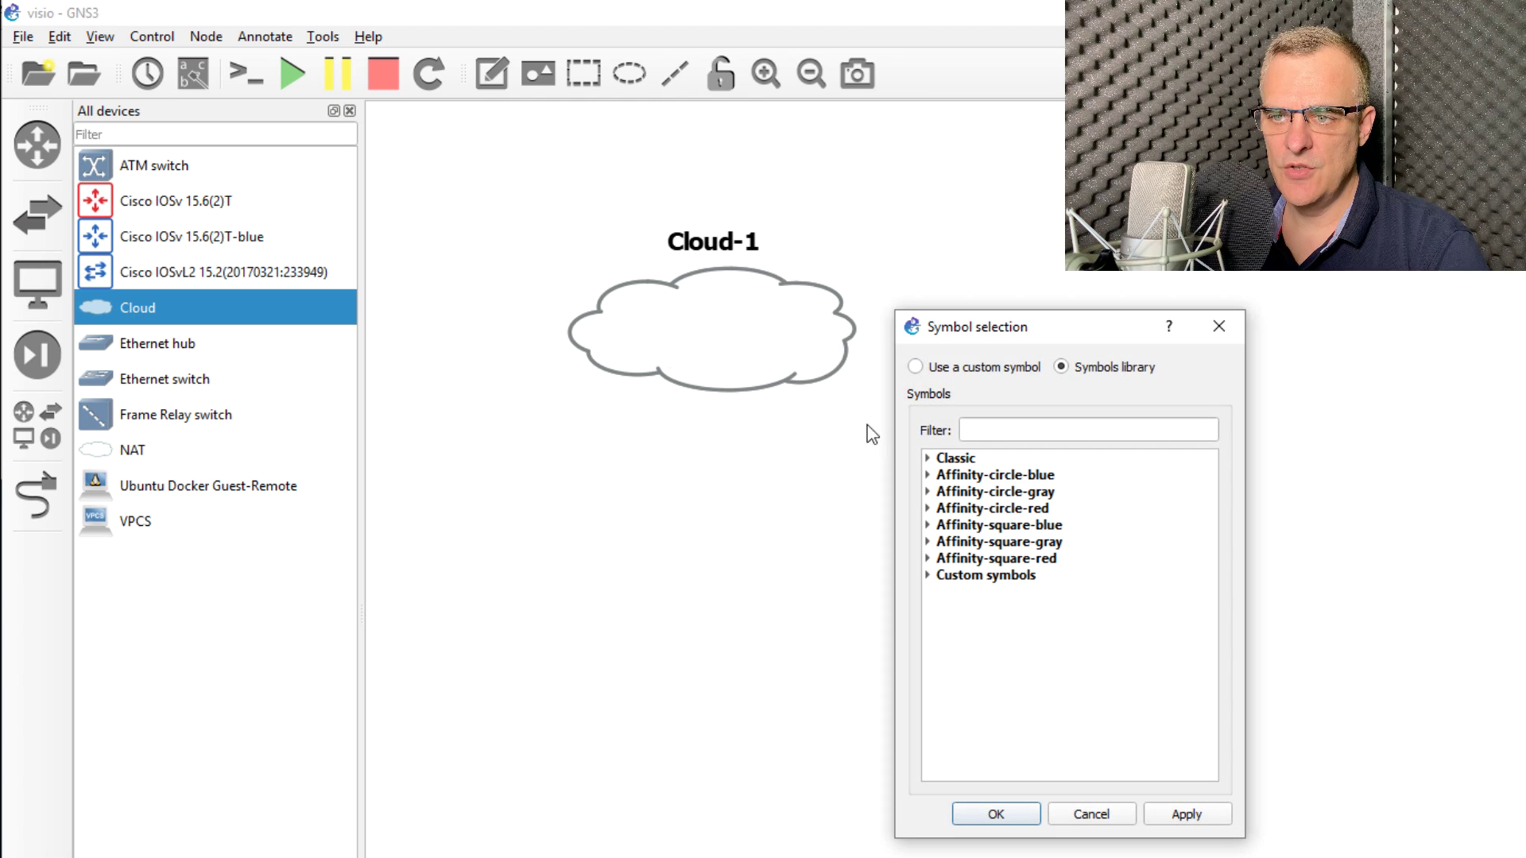
click(927, 524)
click(996, 434)
text(swit)
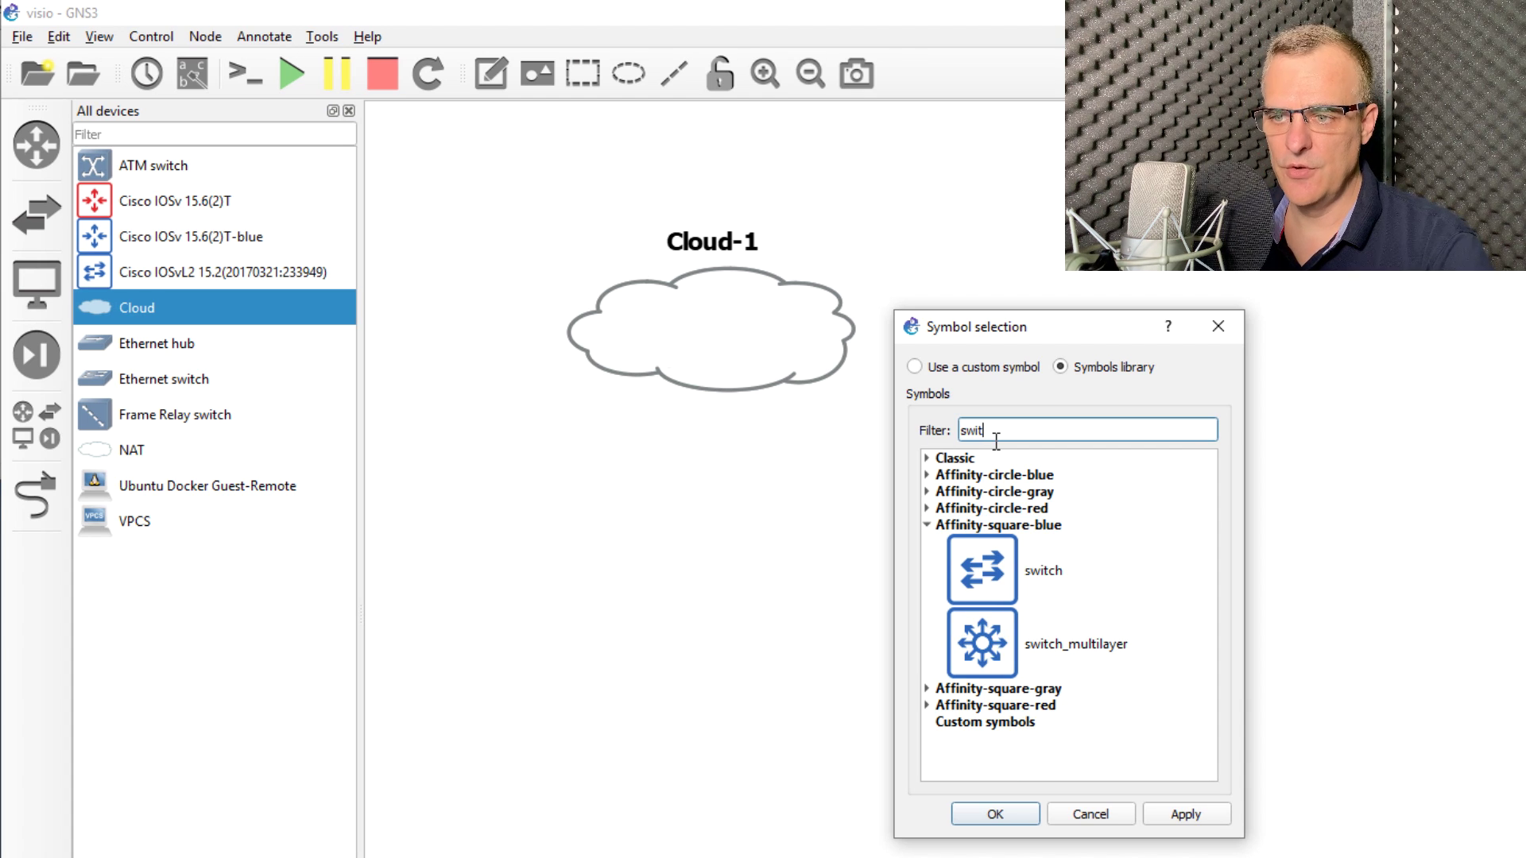
click(982, 656)
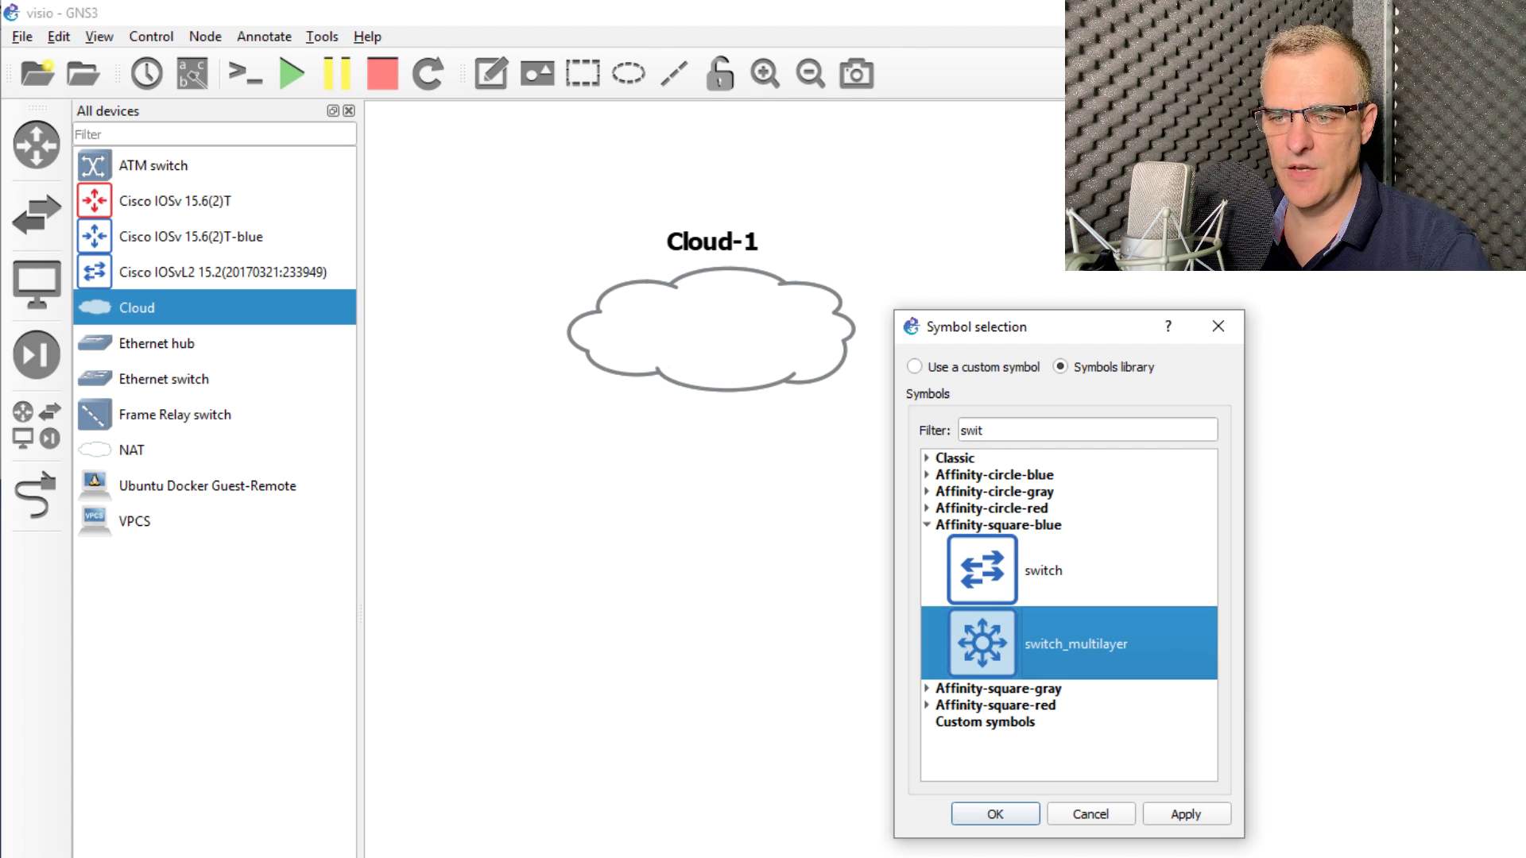
click(994, 816)
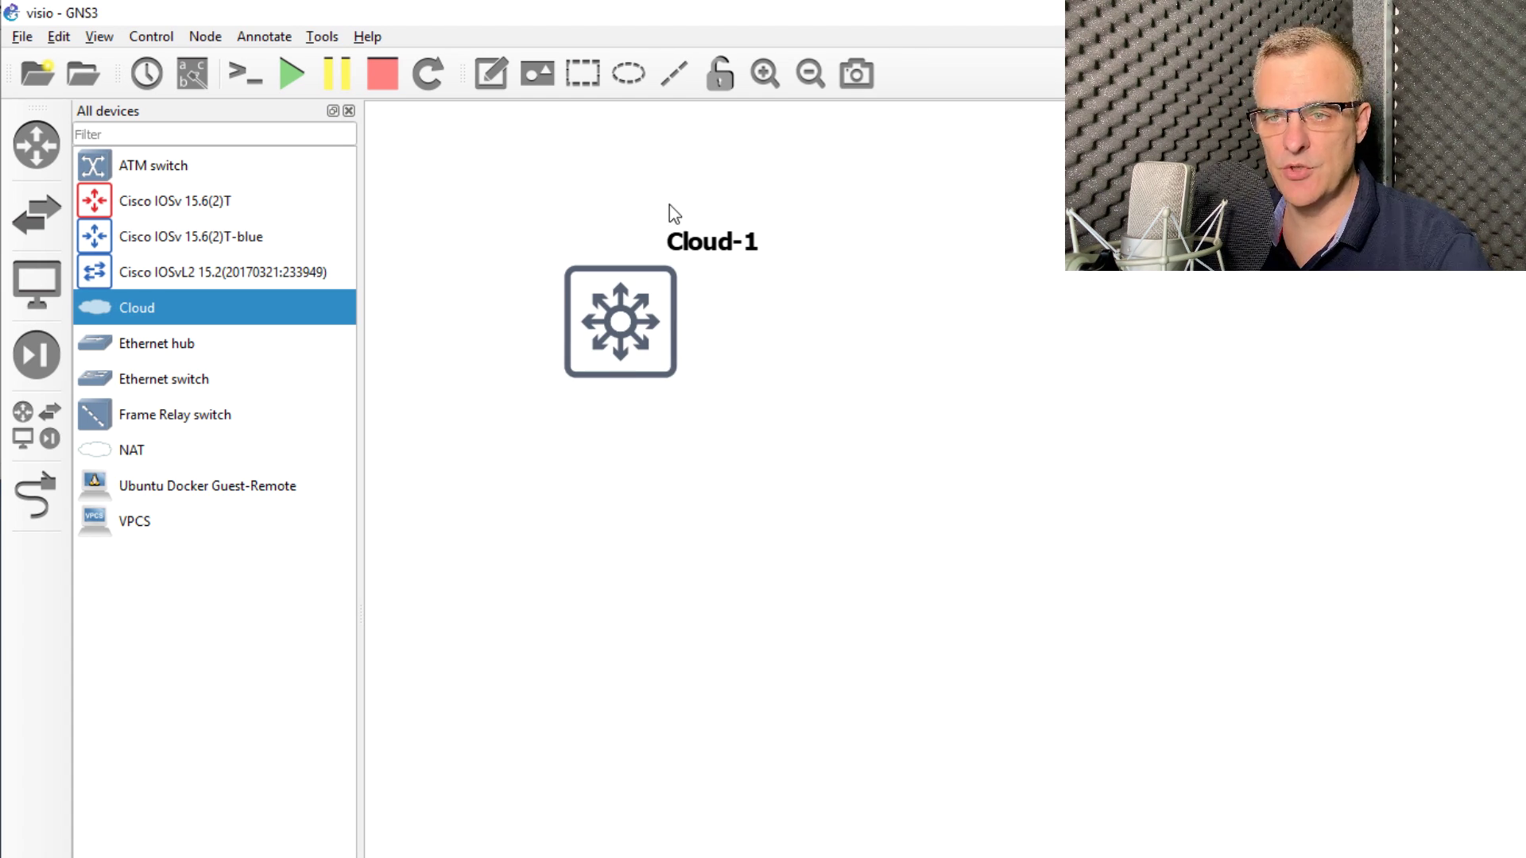
Step: Move the node label above the icon and rename the node to c3750
drag(704, 239, 619, 237)
double_click(619, 236)
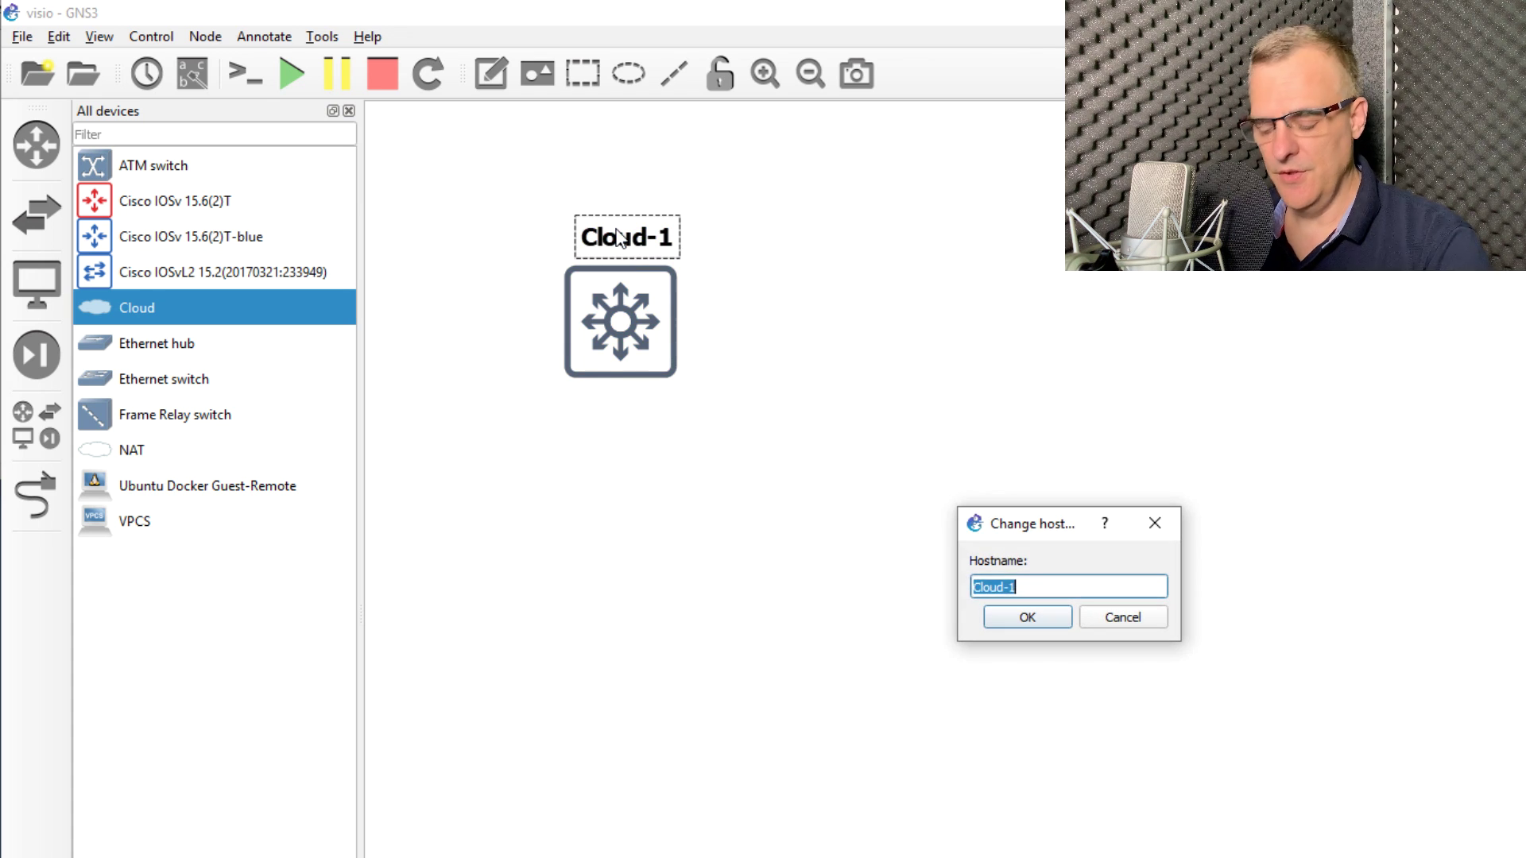
text(c3750)
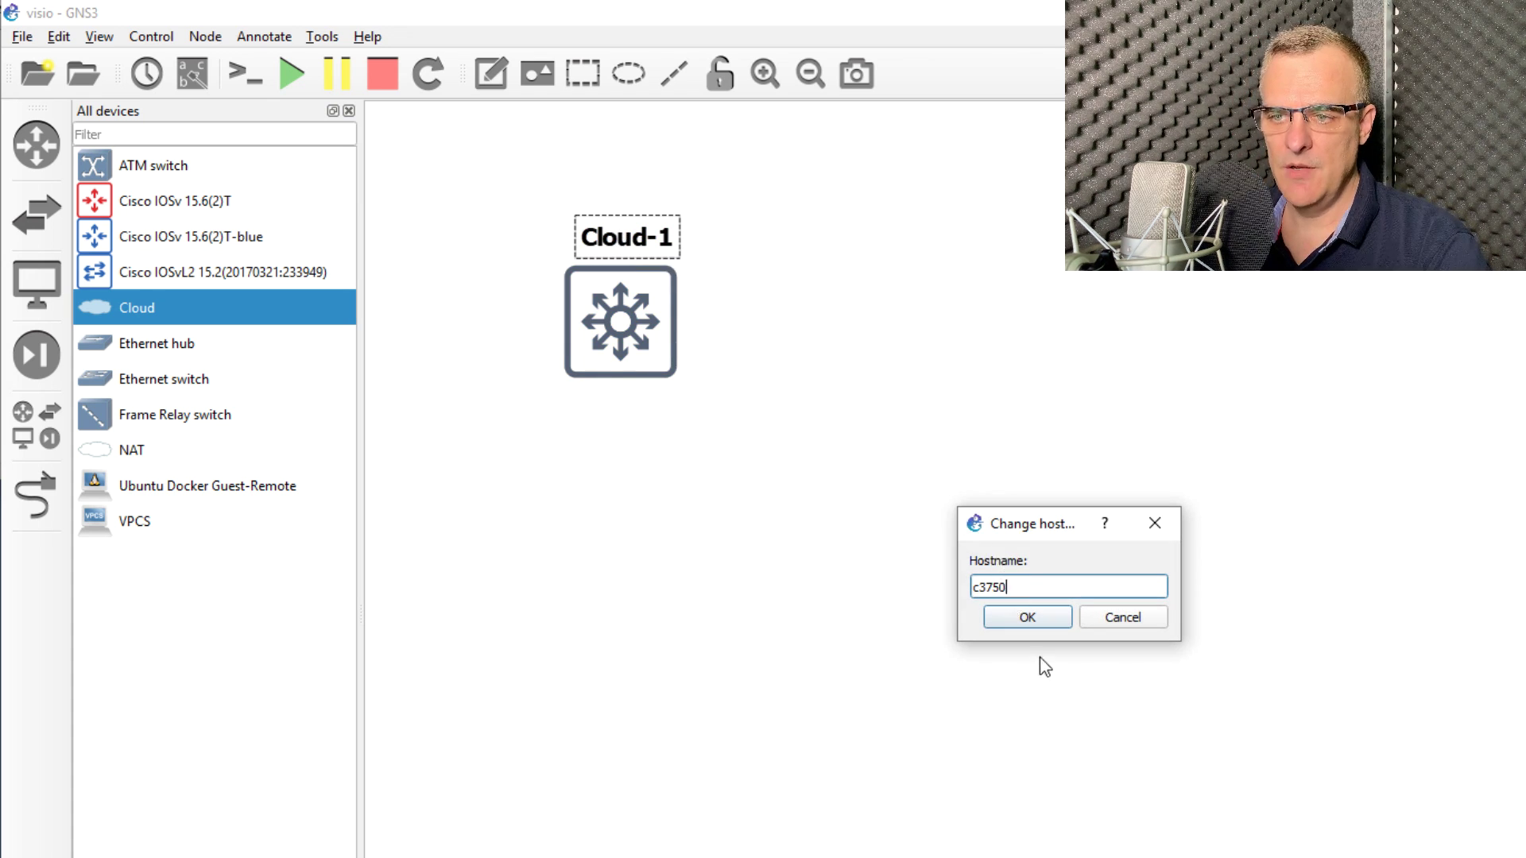
click(1028, 619)
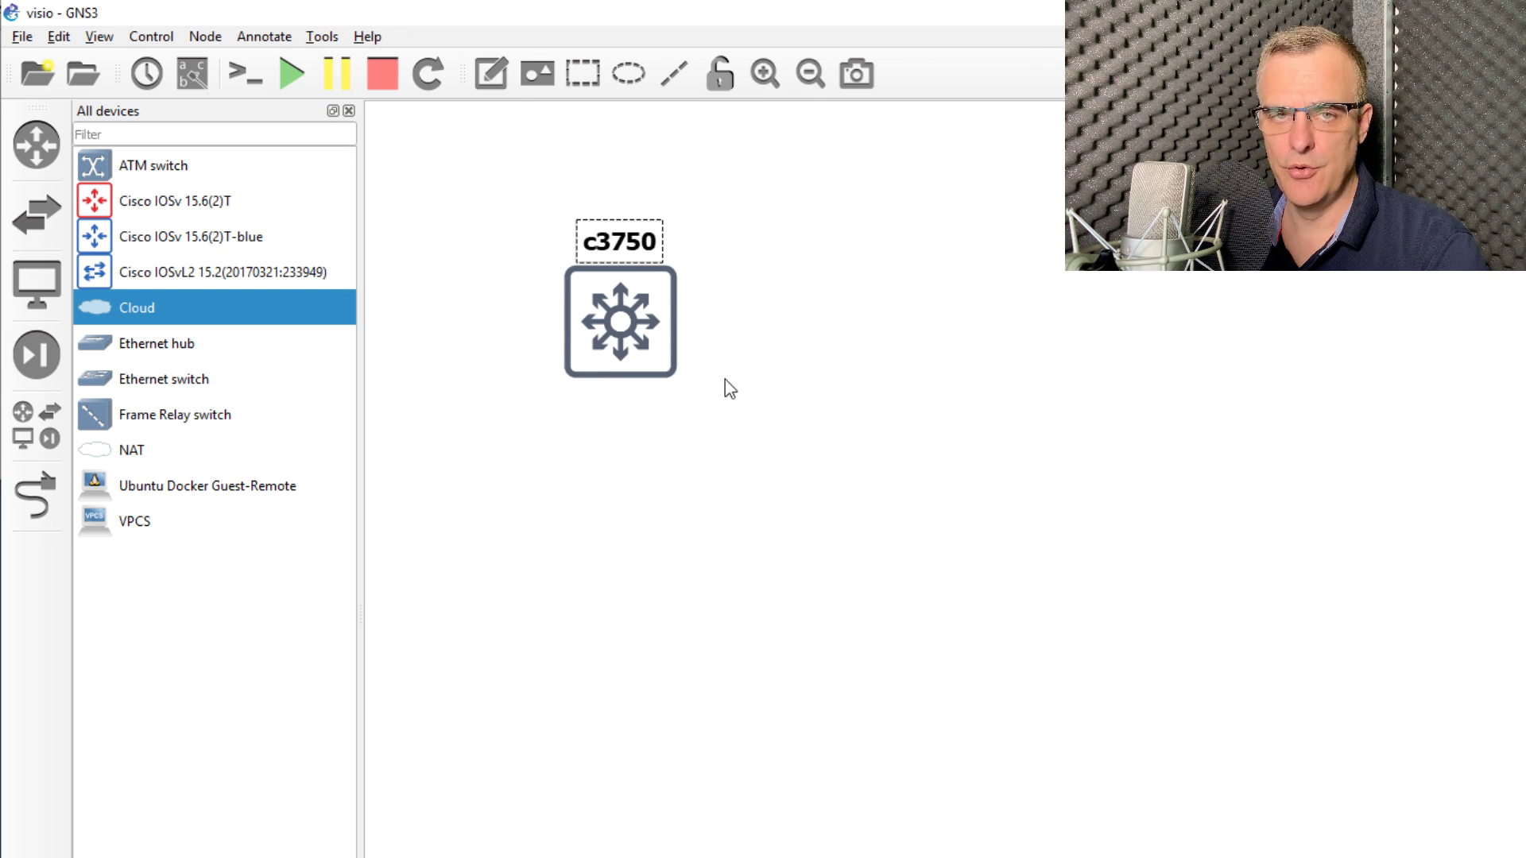
Step: Set c3750's console to telnet on host 192.168.1.254, port 23
right_click(610, 326)
click(670, 337)
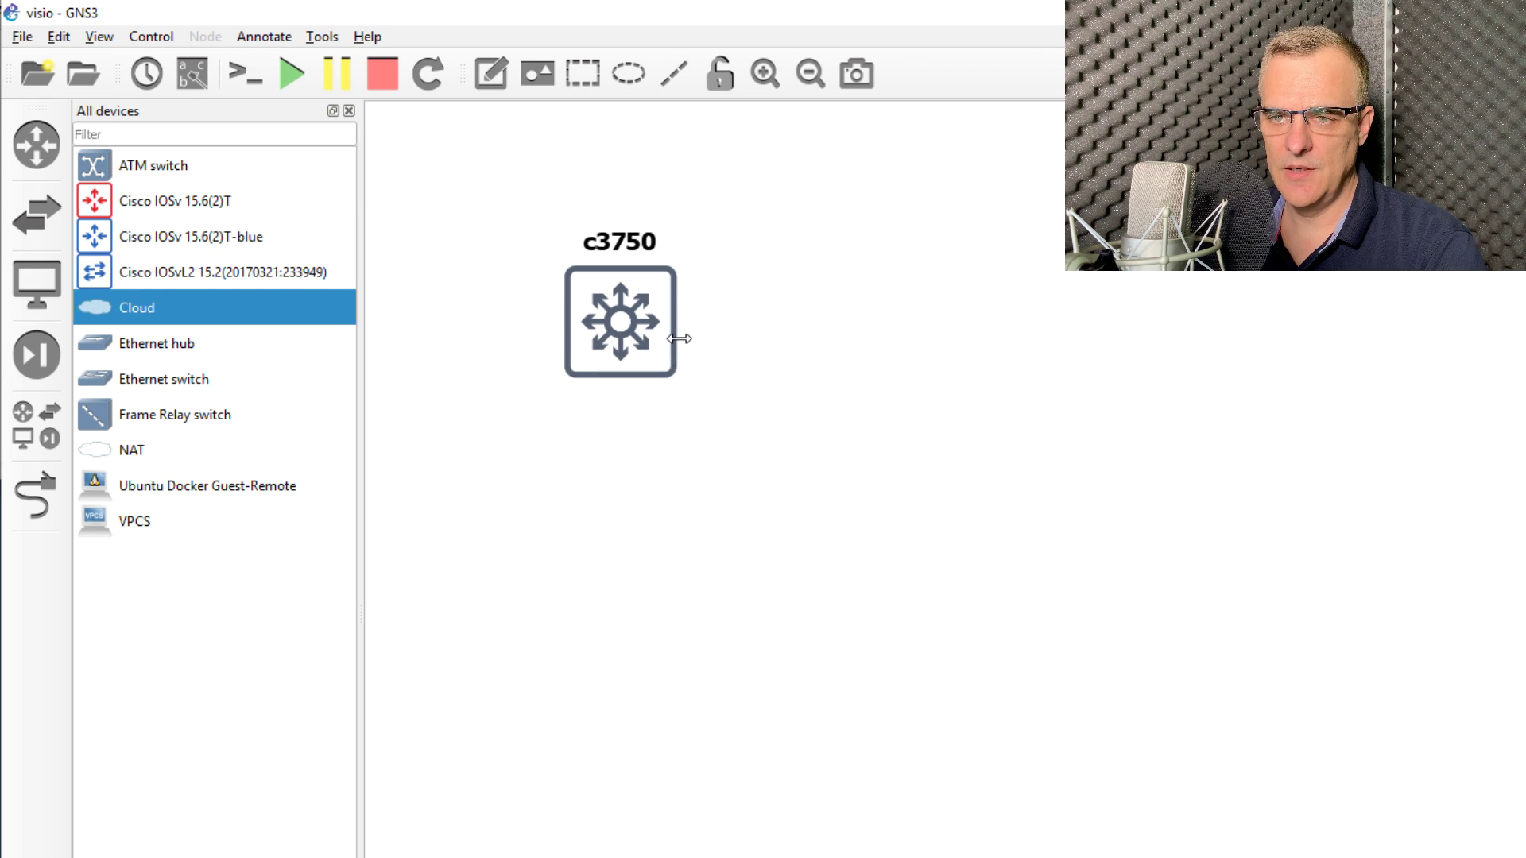
click(1065, 416)
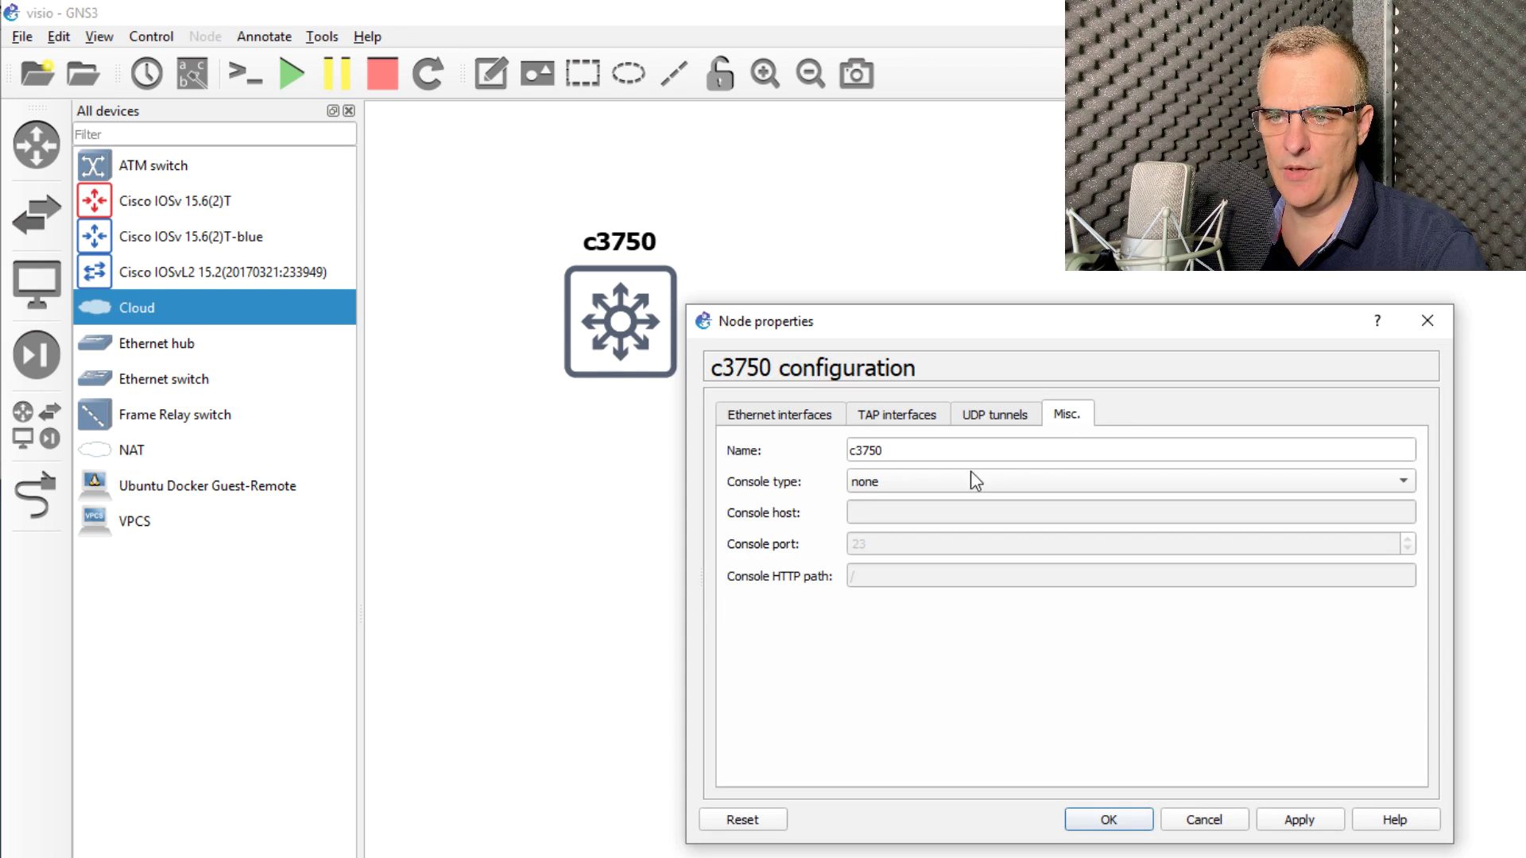
click(910, 476)
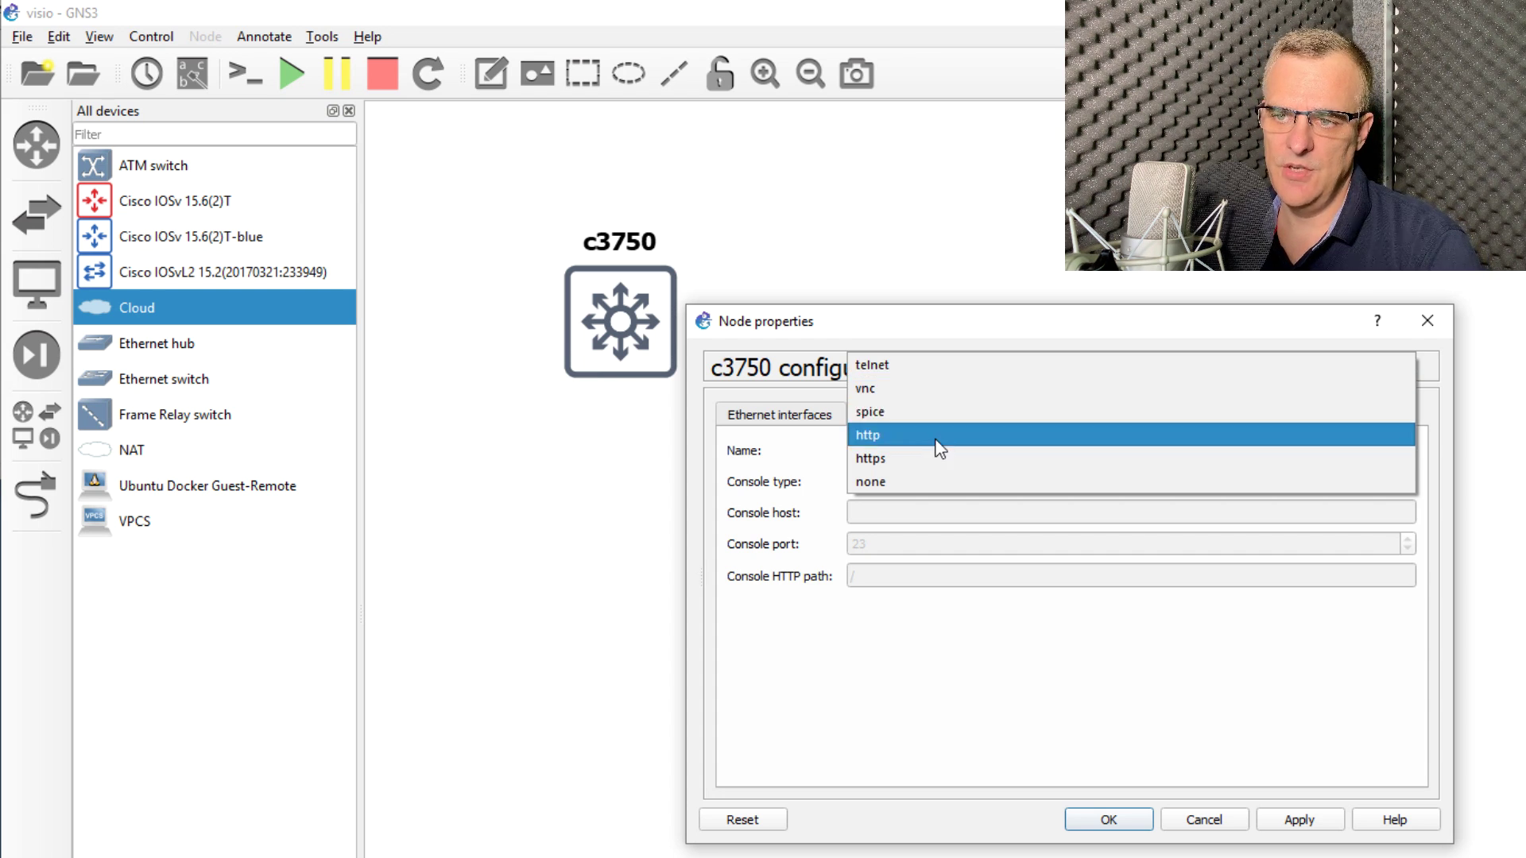
click(932, 381)
click(891, 510)
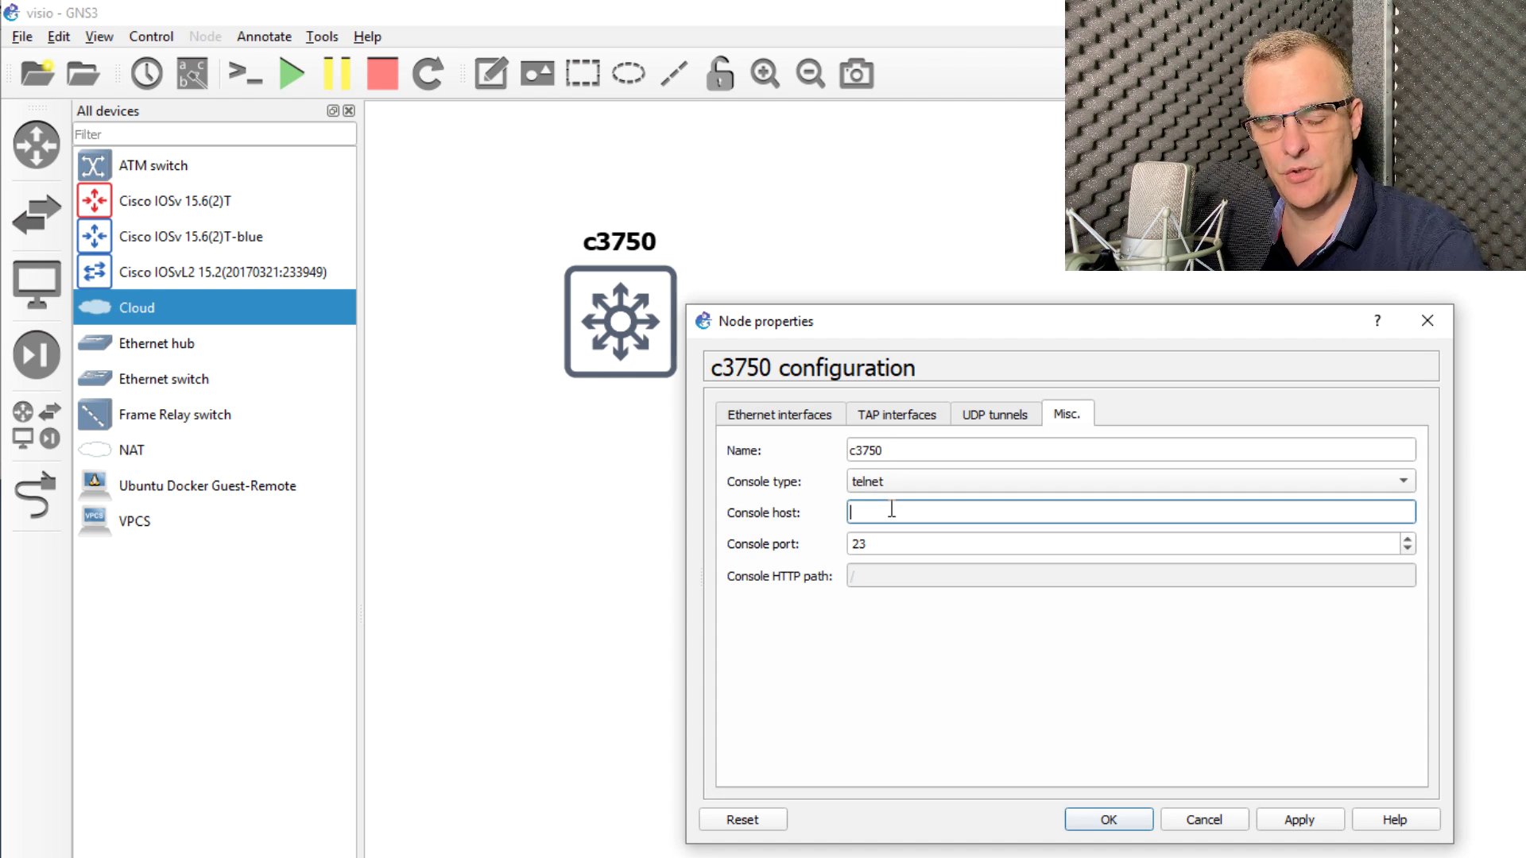
text(192.168.1.254)
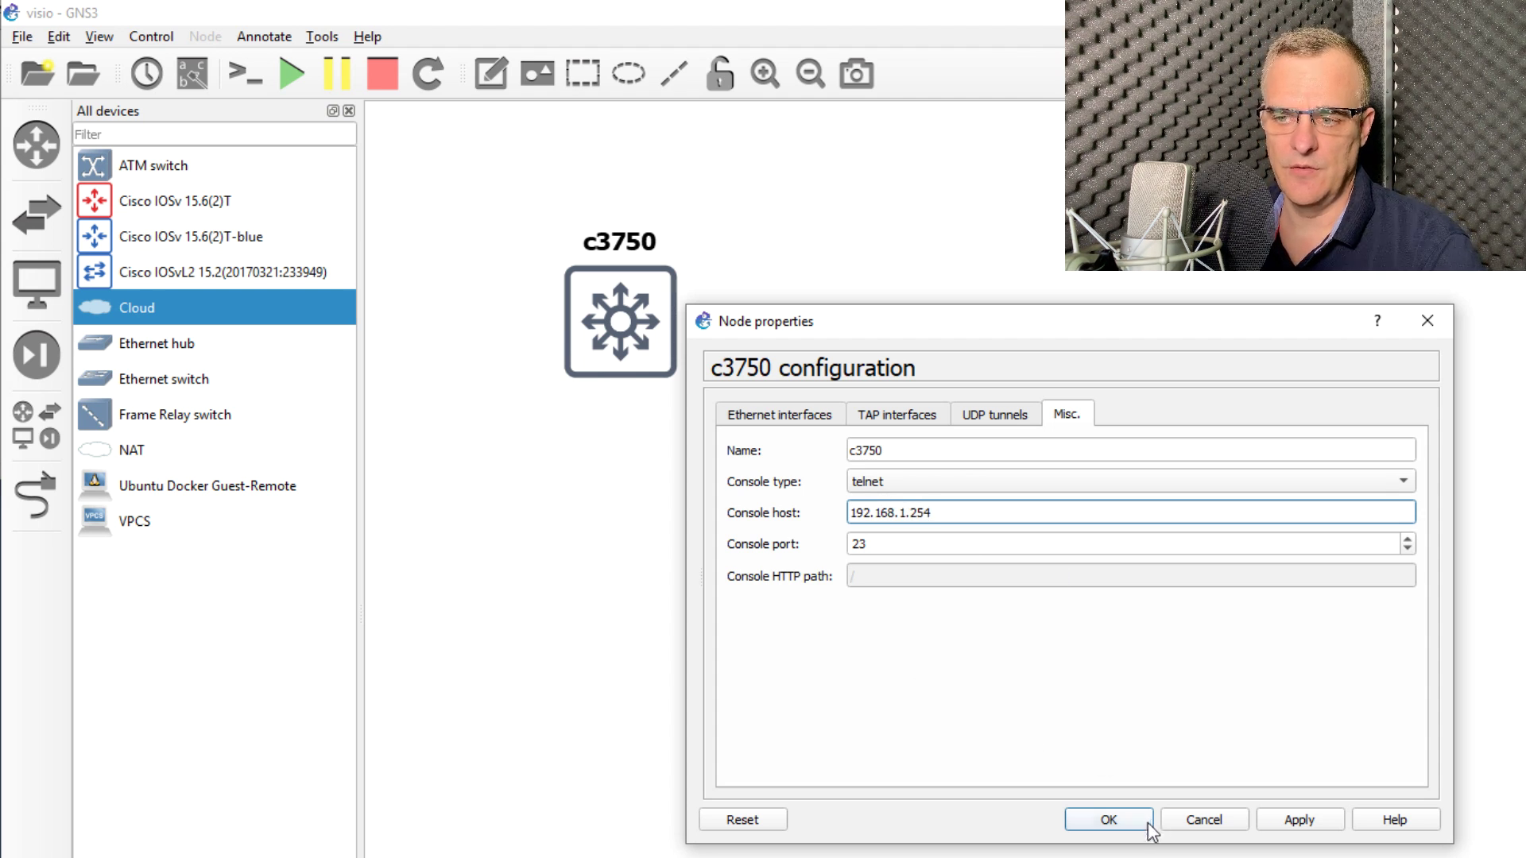
click(1110, 827)
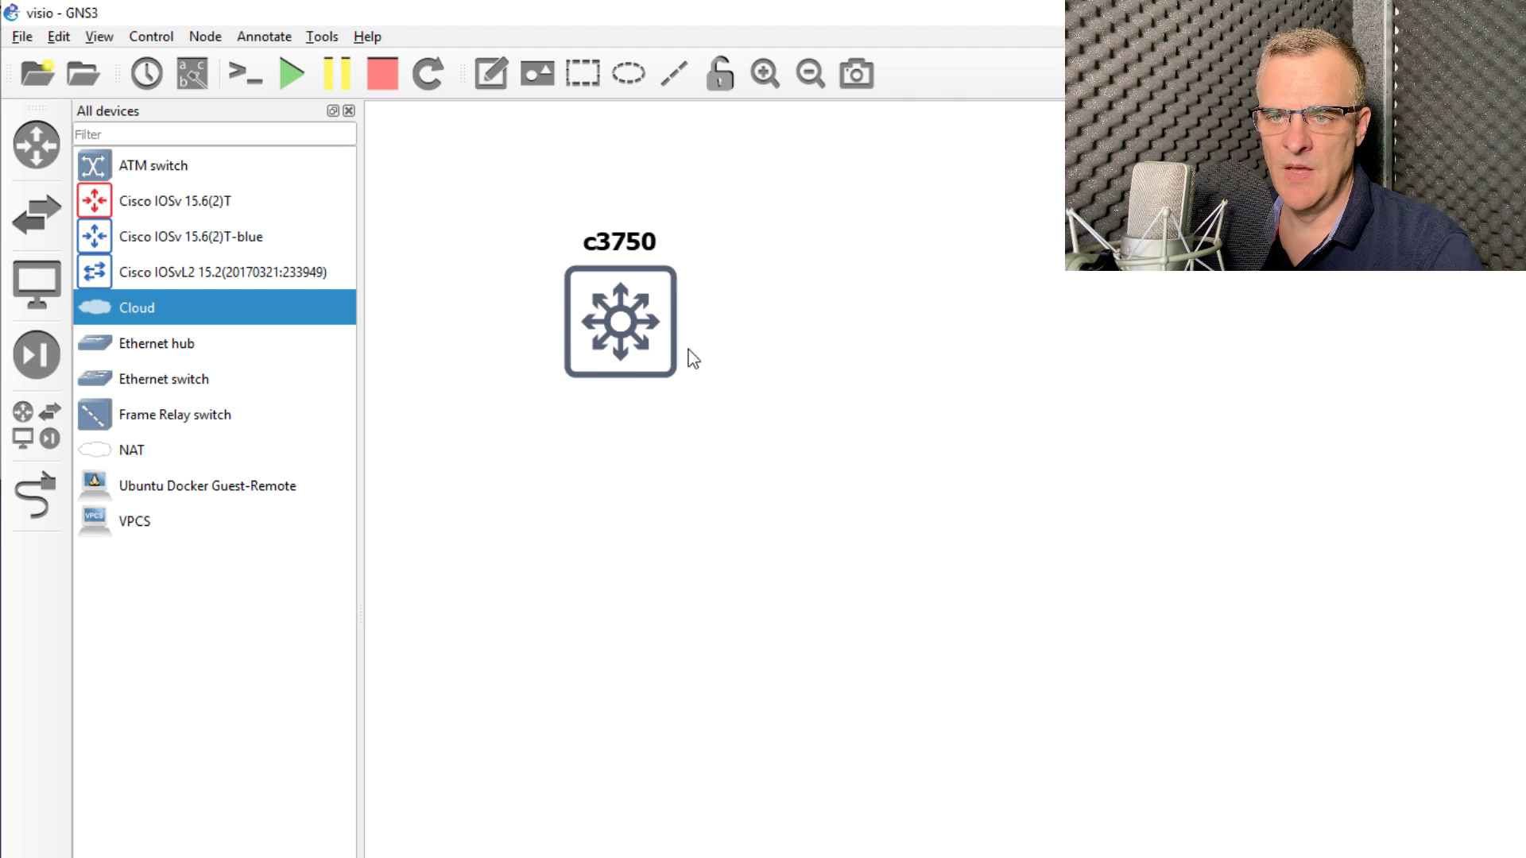
Step: Open the c3750 console in PuTTY and switch its font to Courier New bold 18-point
right_click(641, 328)
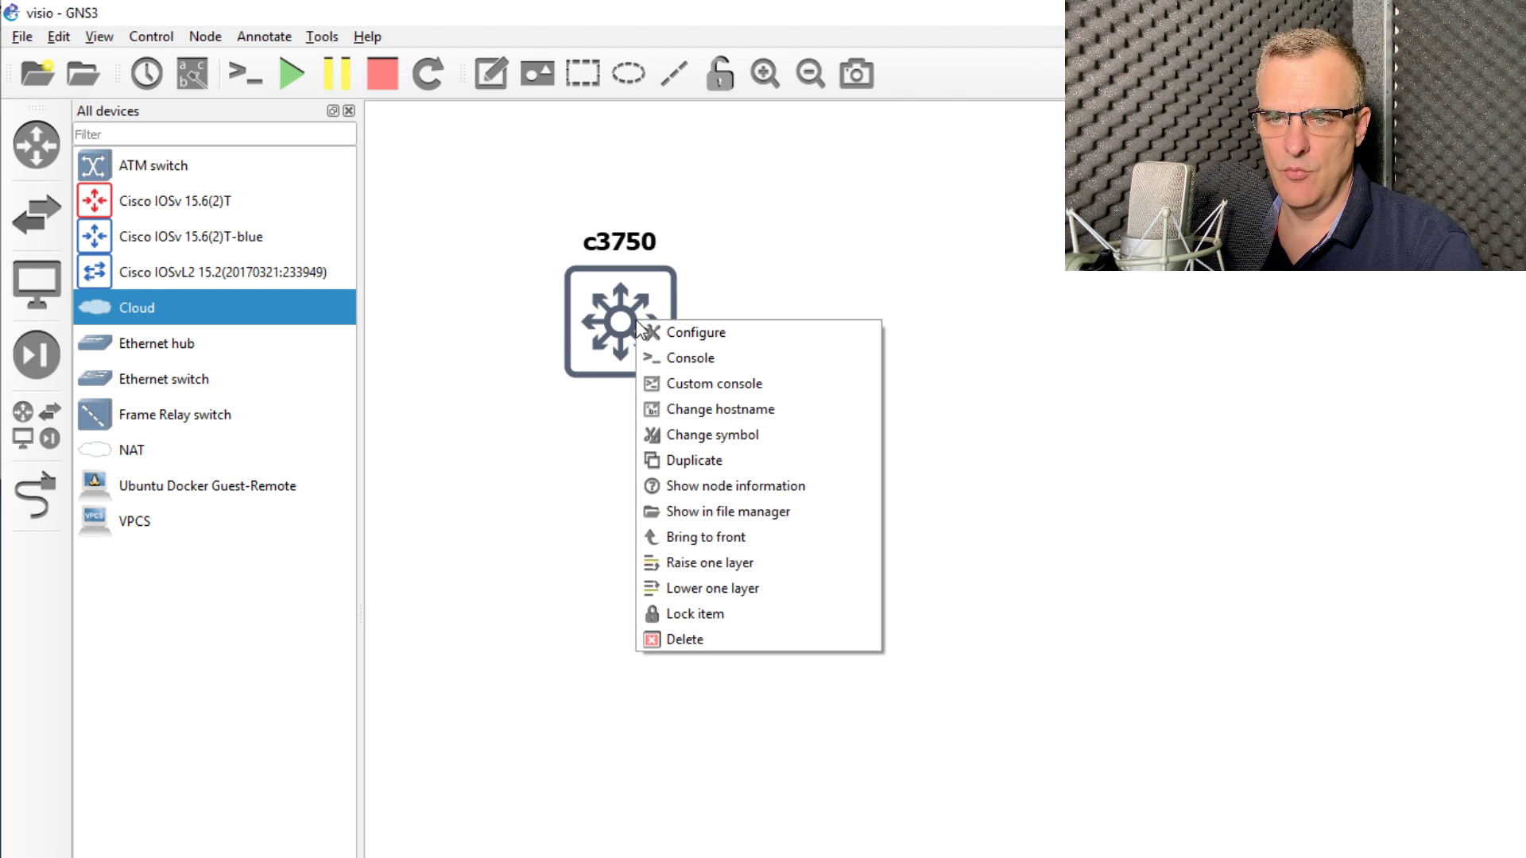
click(703, 357)
right_click(606, 72)
click(596, 327)
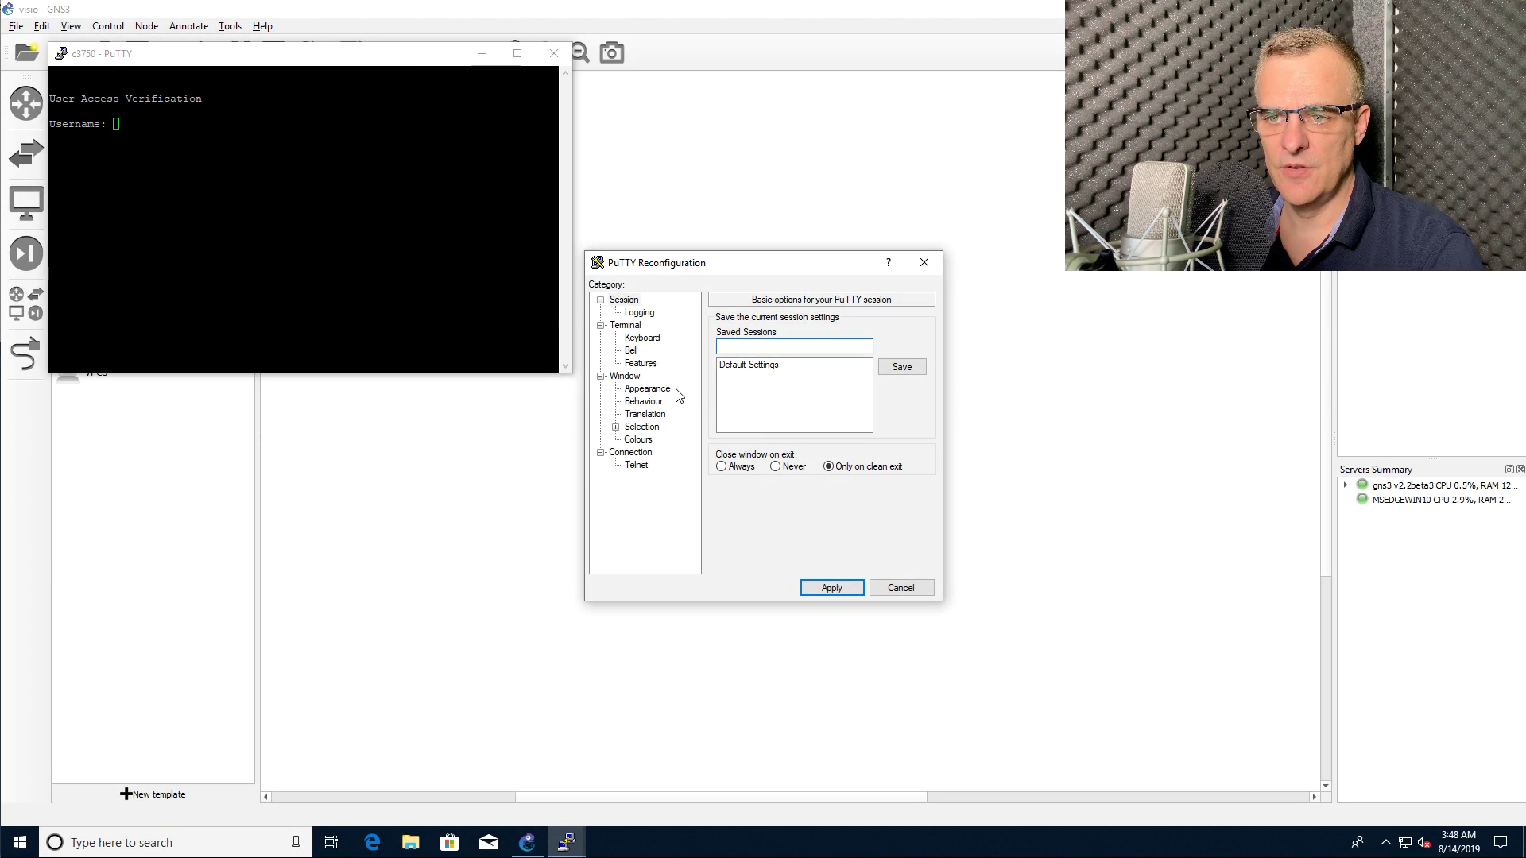
click(647, 389)
click(900, 411)
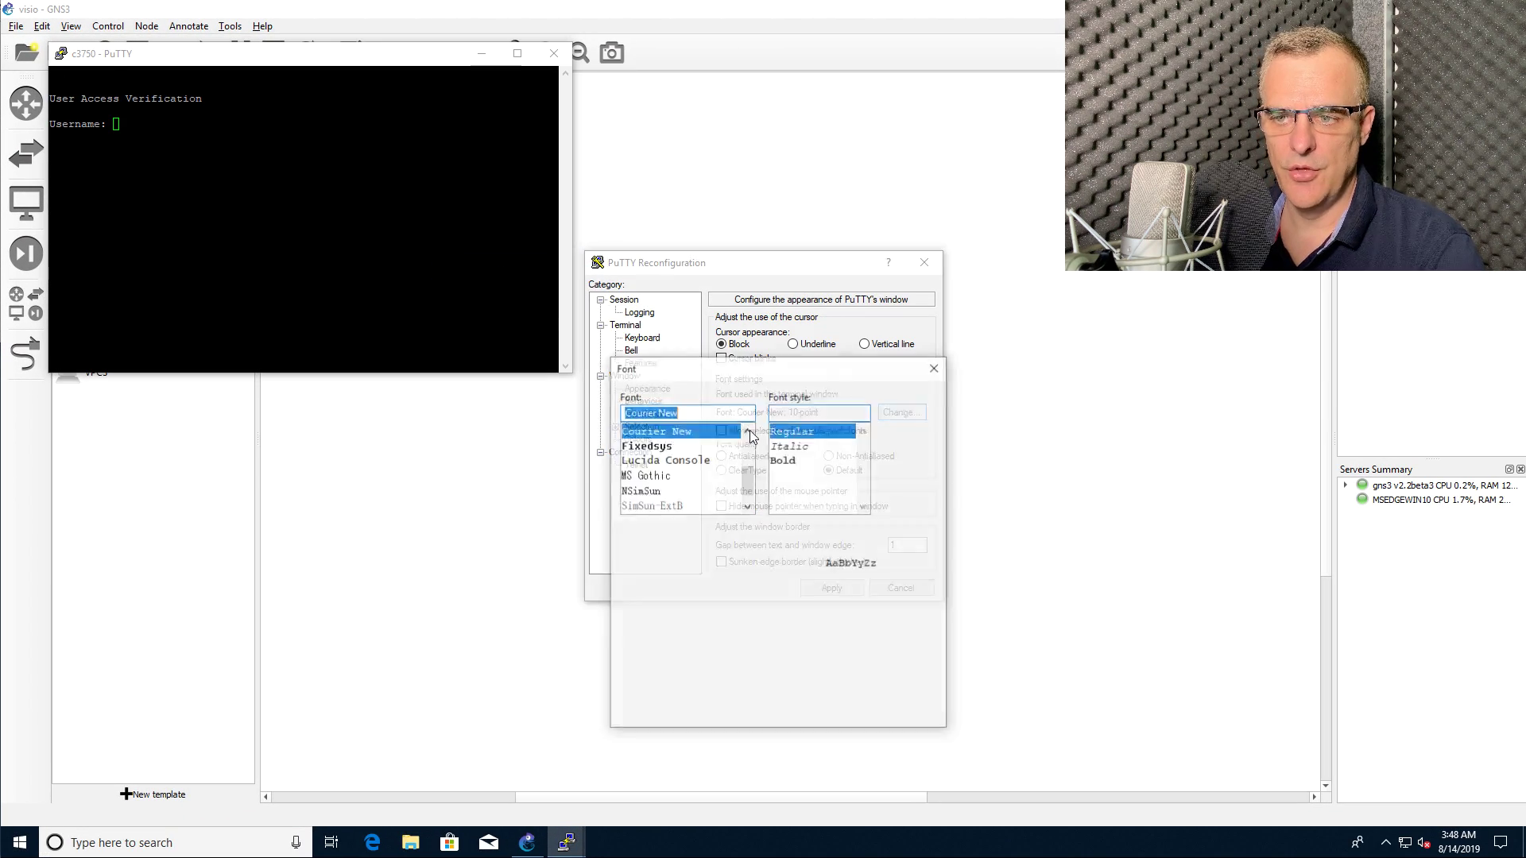
click(805, 462)
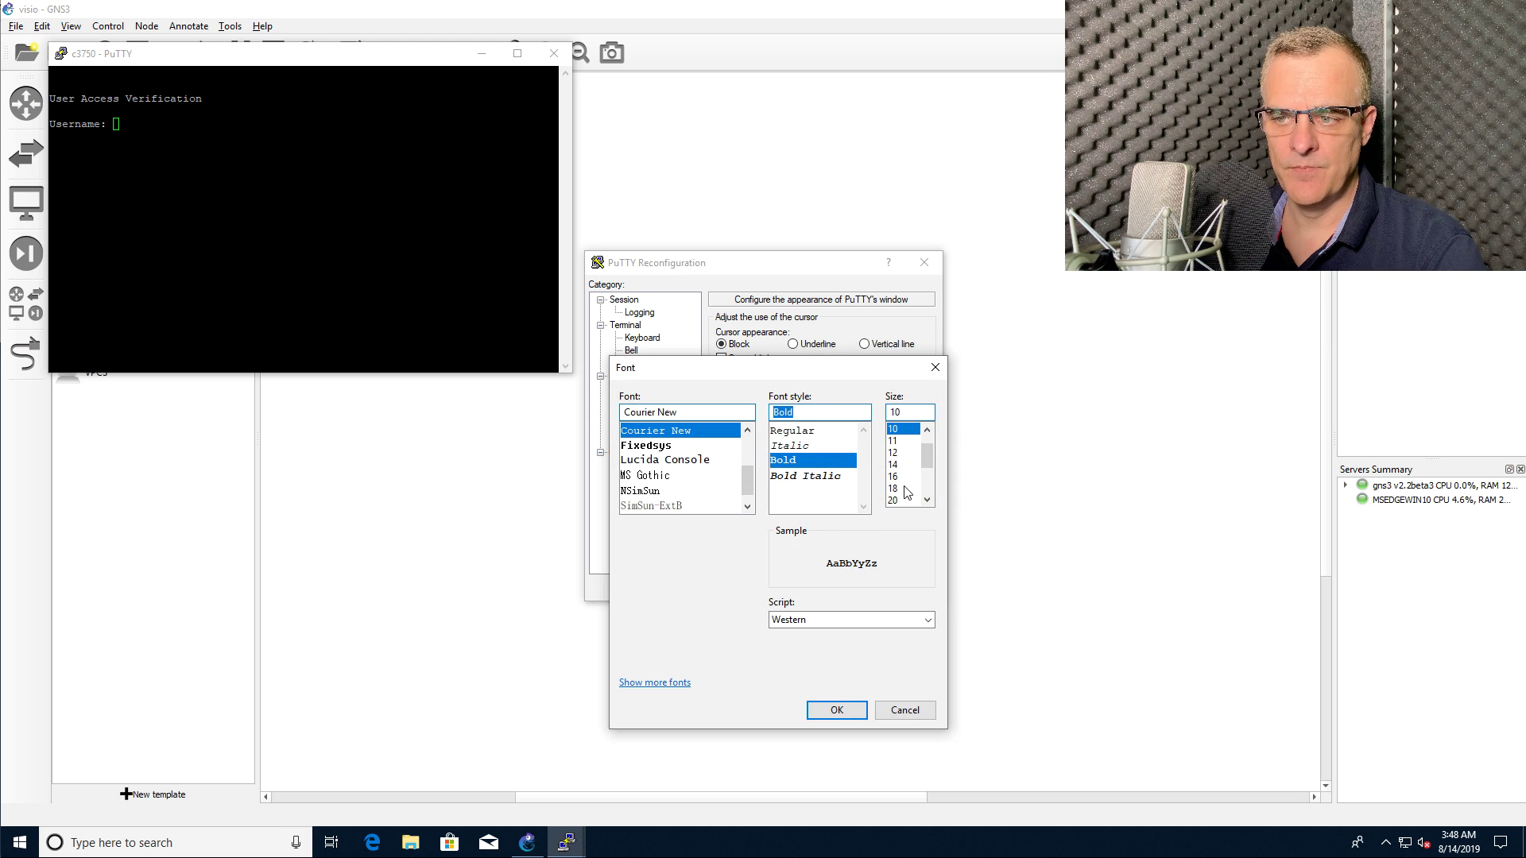
click(903, 488)
click(816, 719)
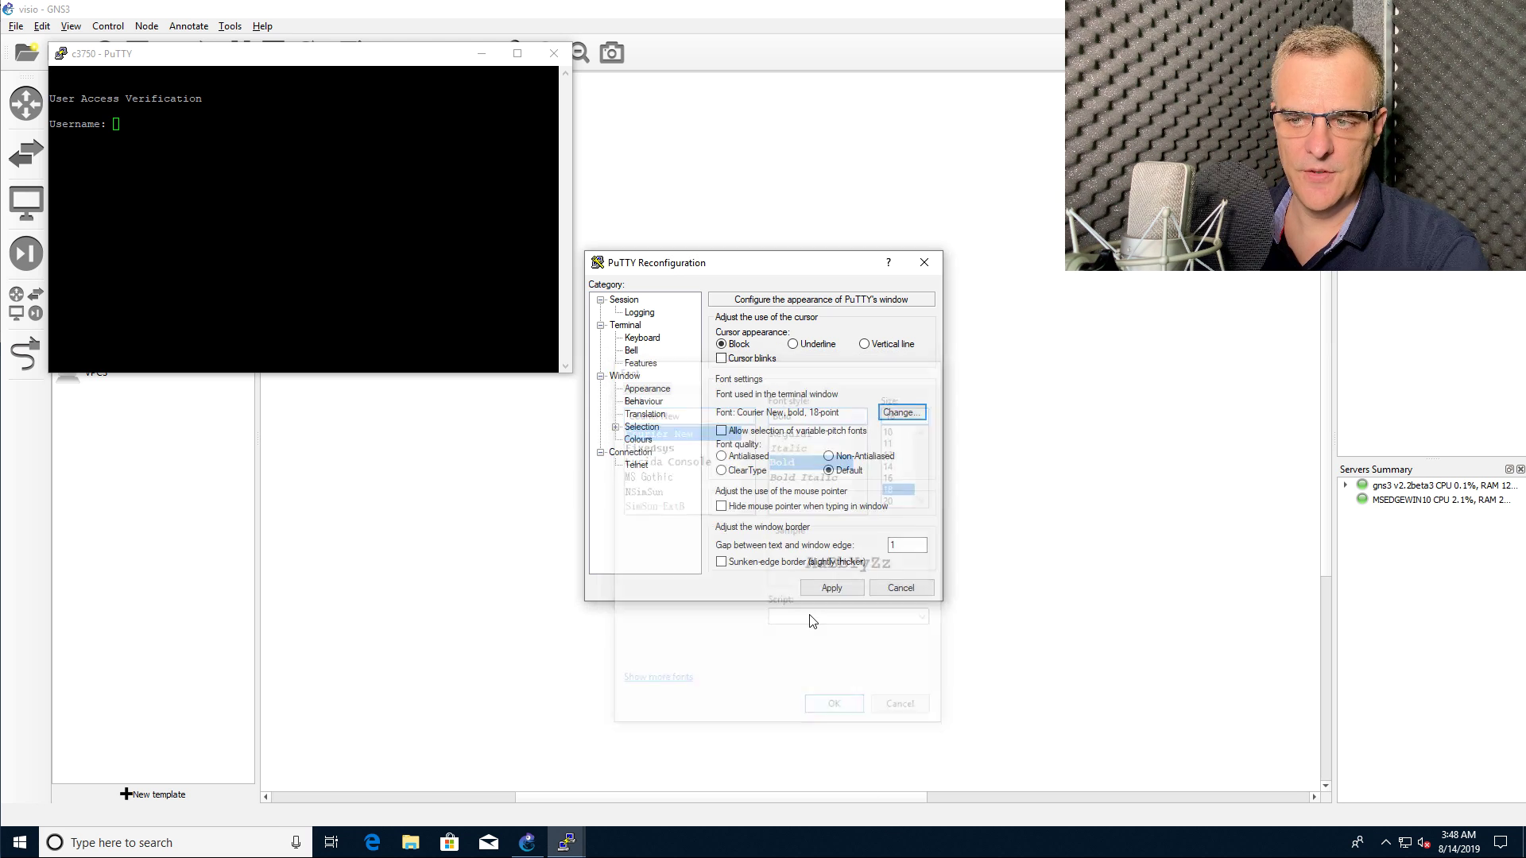
click(822, 586)
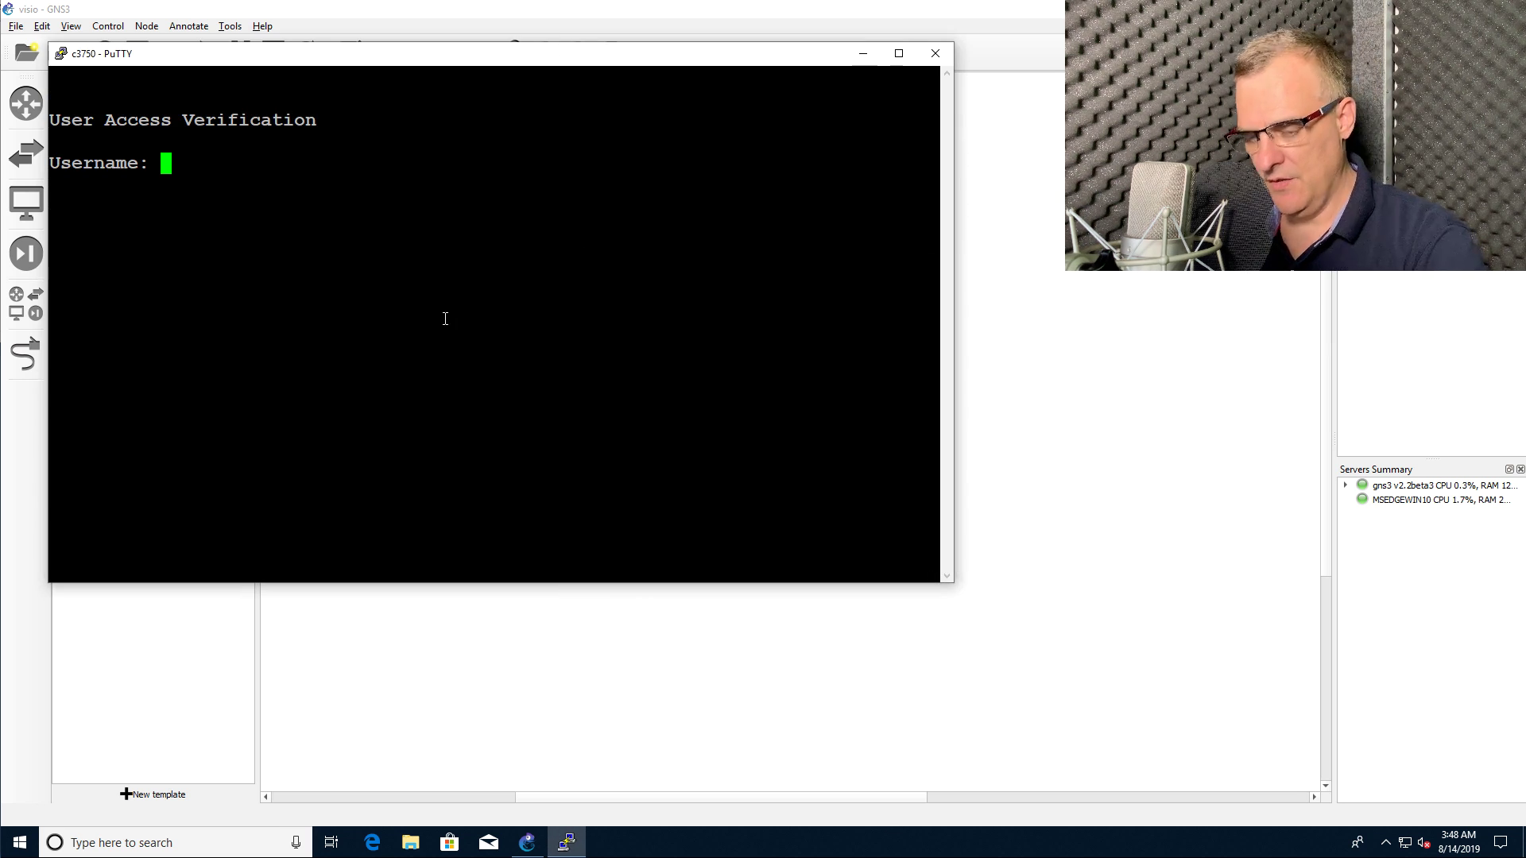
Step: Log in to the c3750 console with the switch's username and password
key(Return)
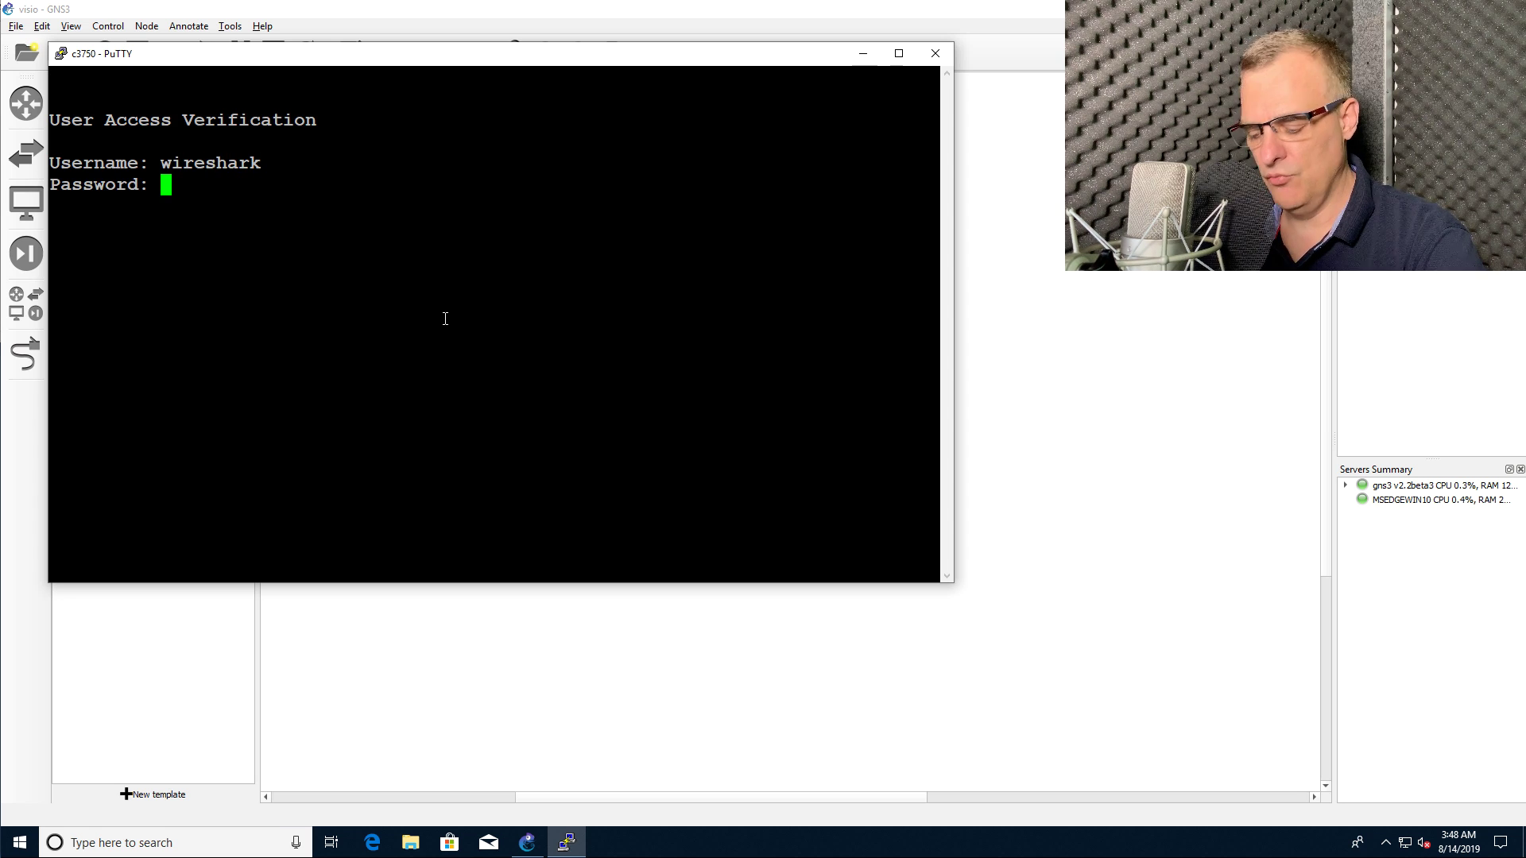
key(Return)
Step: Run 'sh ver' and page through the full IOS 12.2(46)SE version output
text(sh ver)
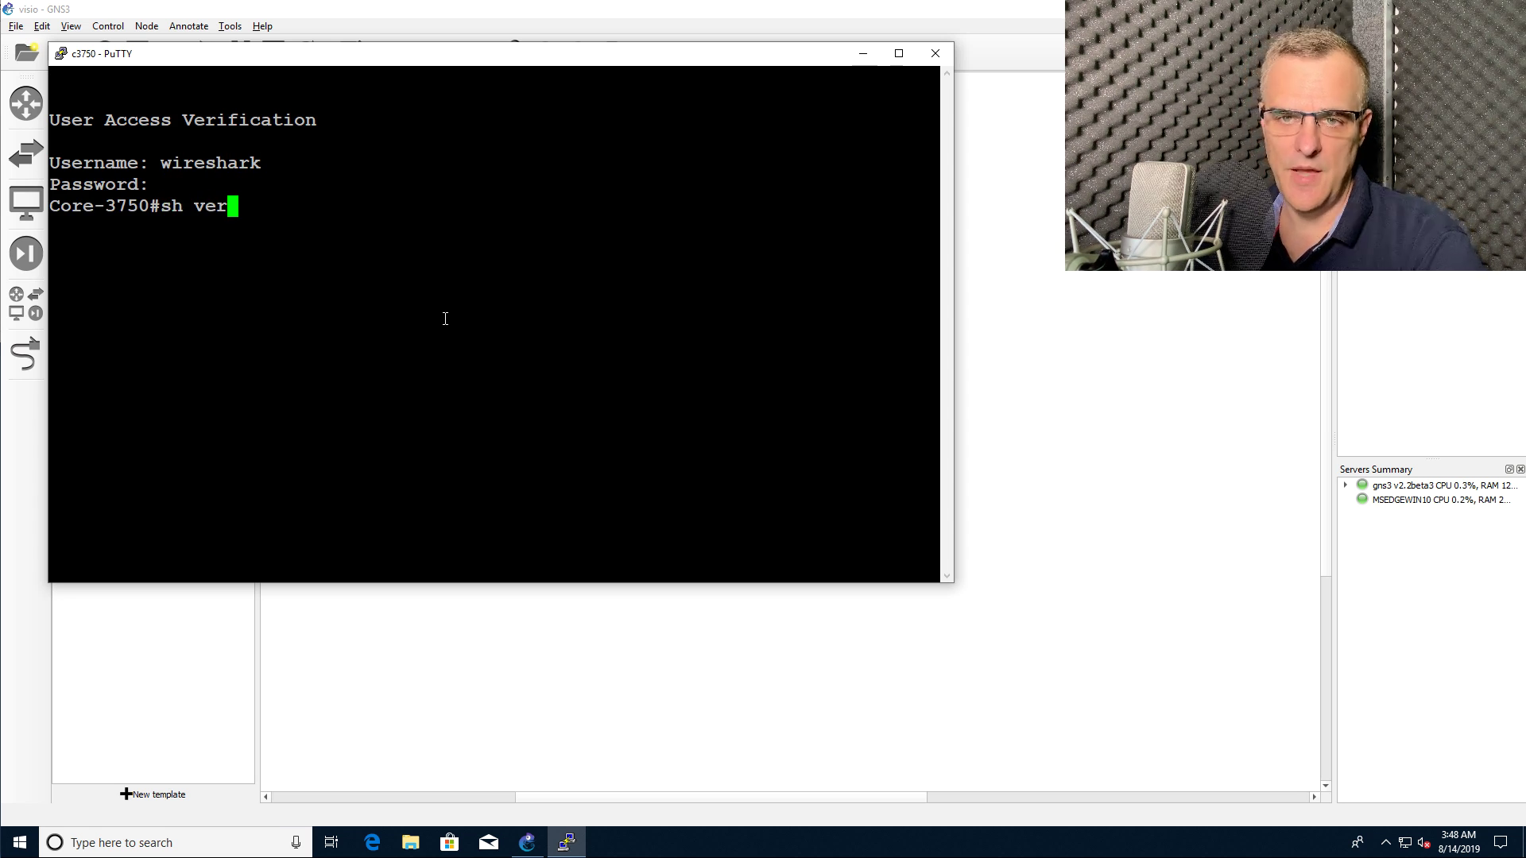
key(Return)
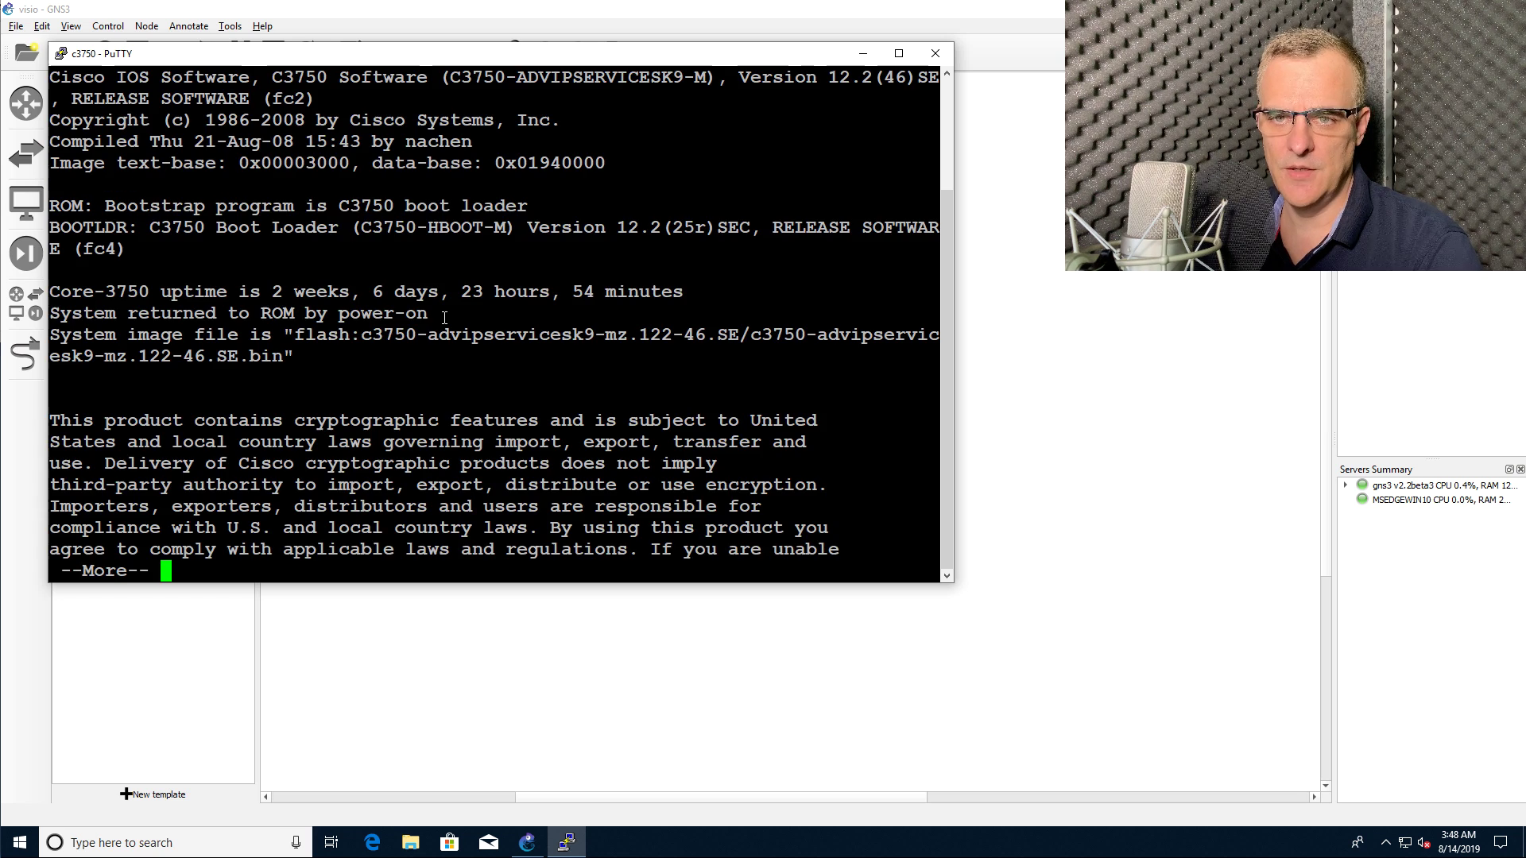
scroll(341, 198, up, 3)
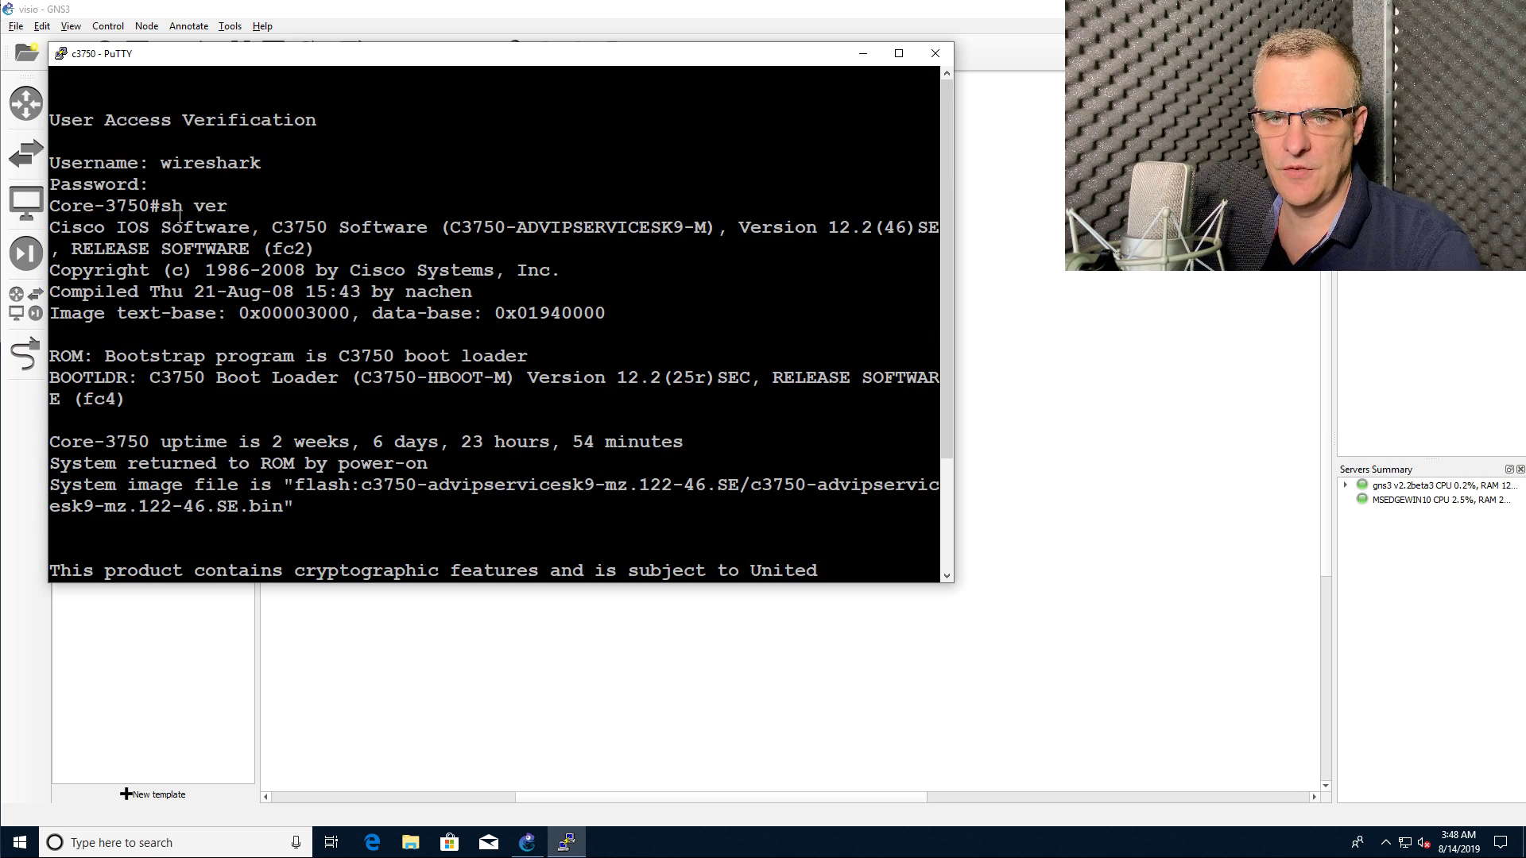
drag(167, 207, 837, 283)
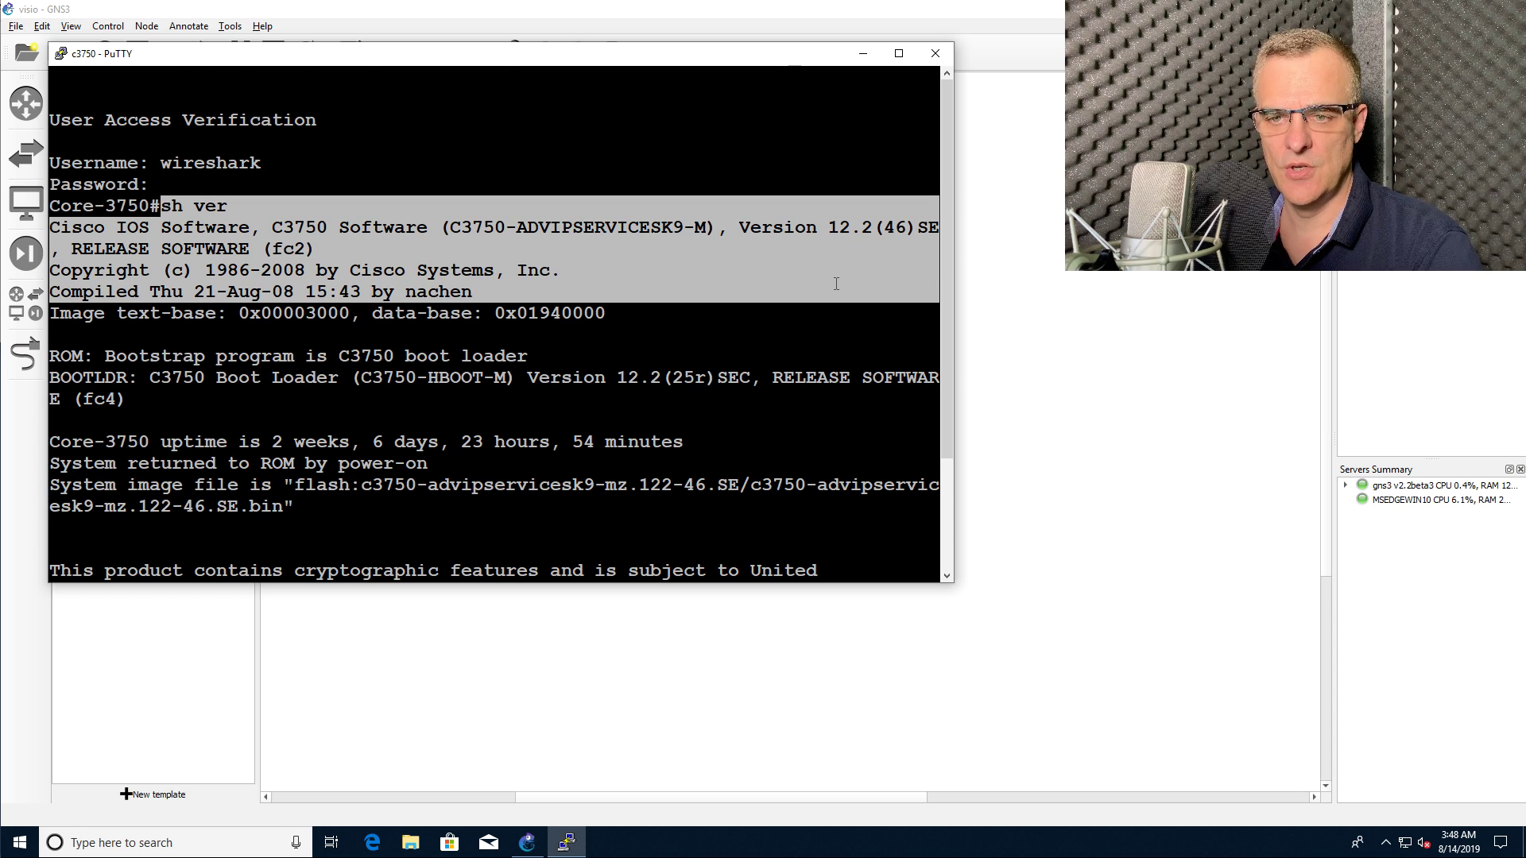
scroll(836, 283, down, 8)
key(space)
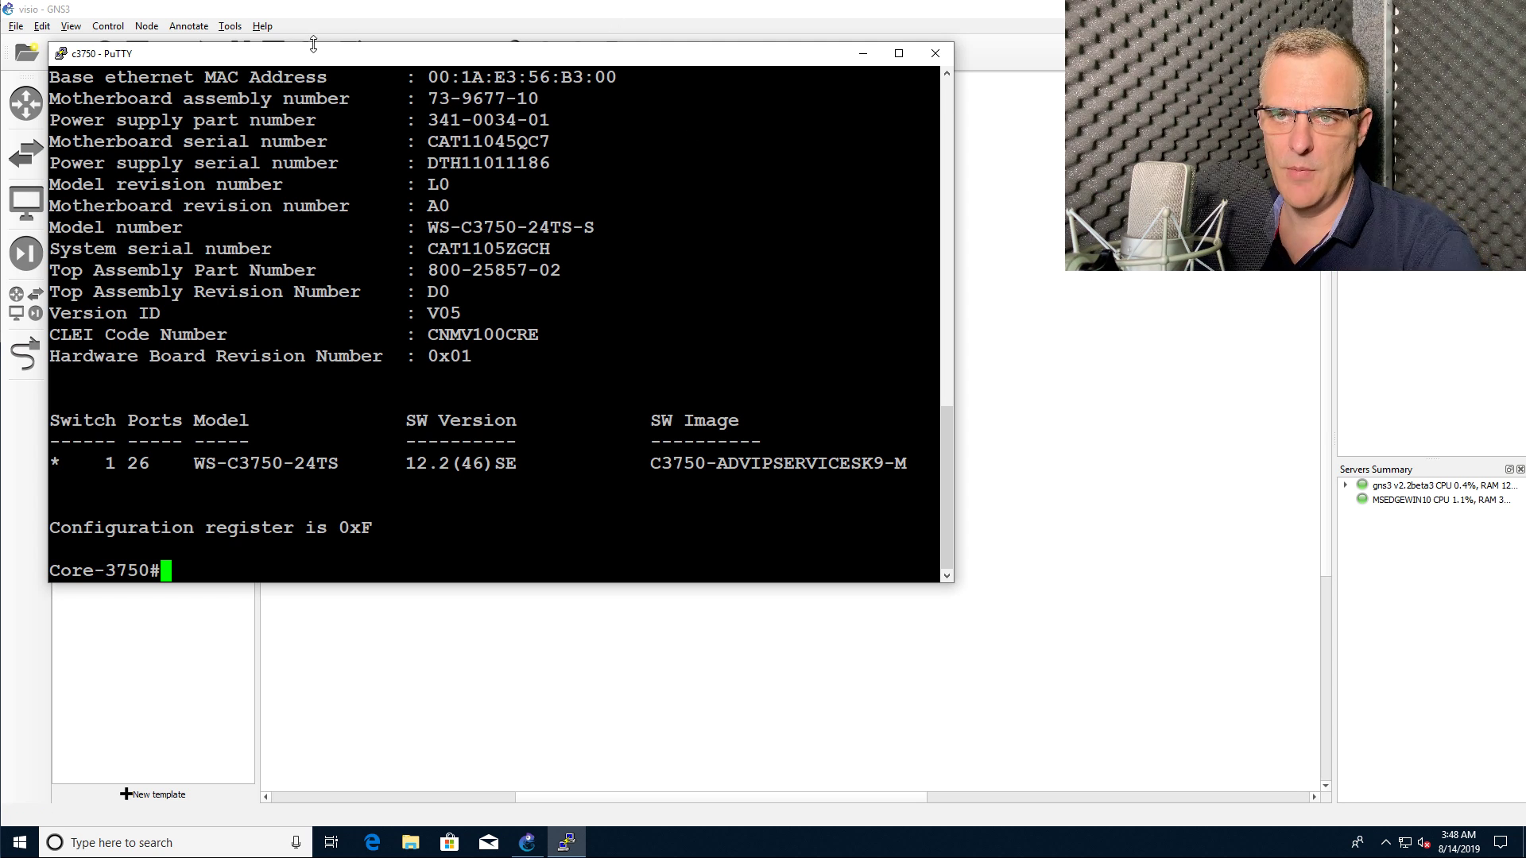
drag(322, 54, 611, 193)
Step: Place a second Cloud node beside c3750 on the gns3 v2.2beta3 server
click(543, 148)
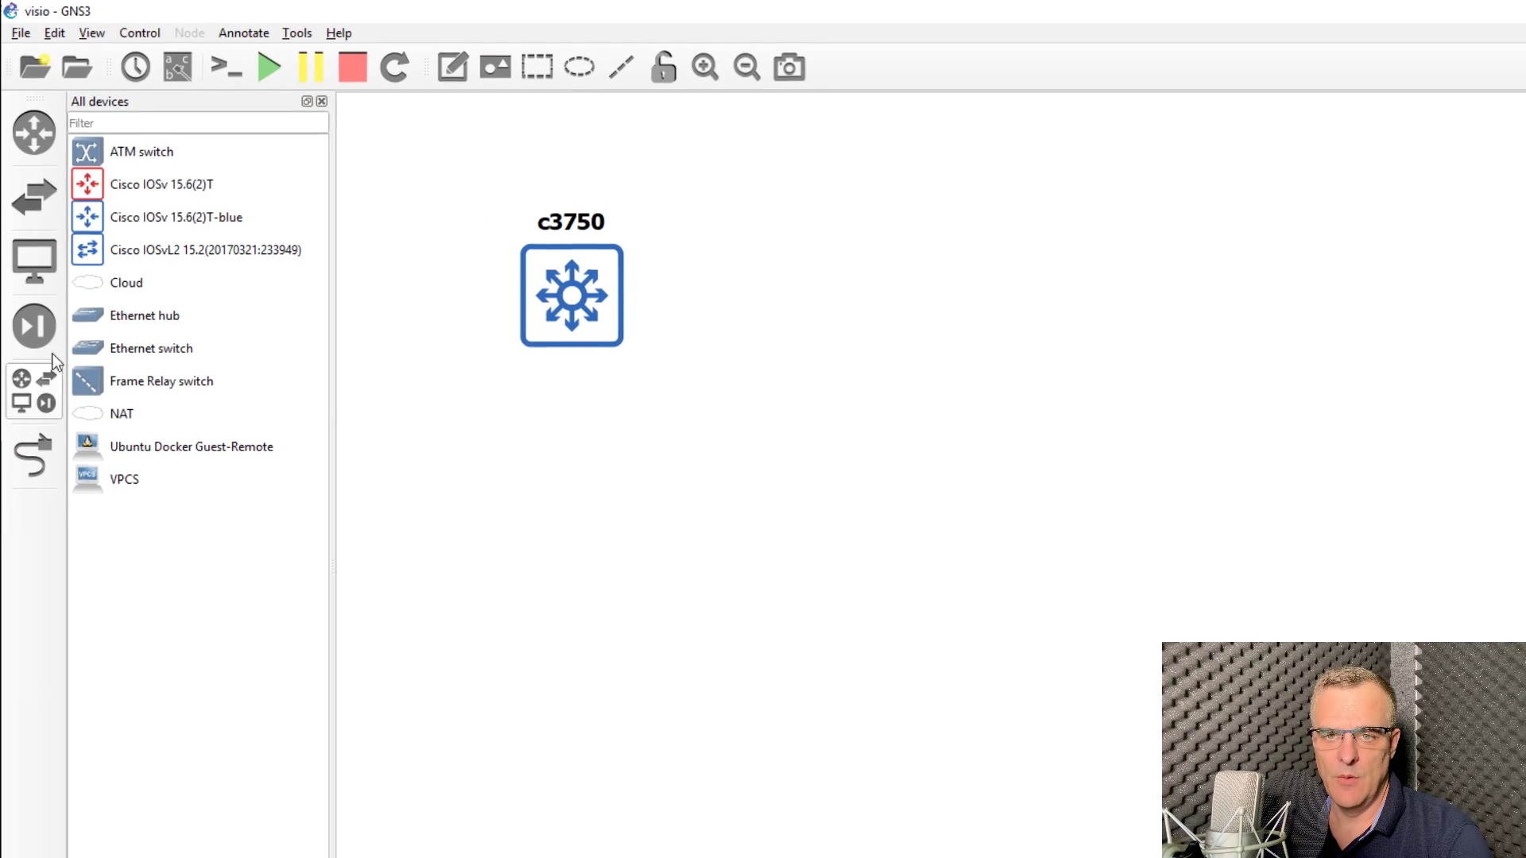
drag(132, 286, 1043, 286)
click(1019, 543)
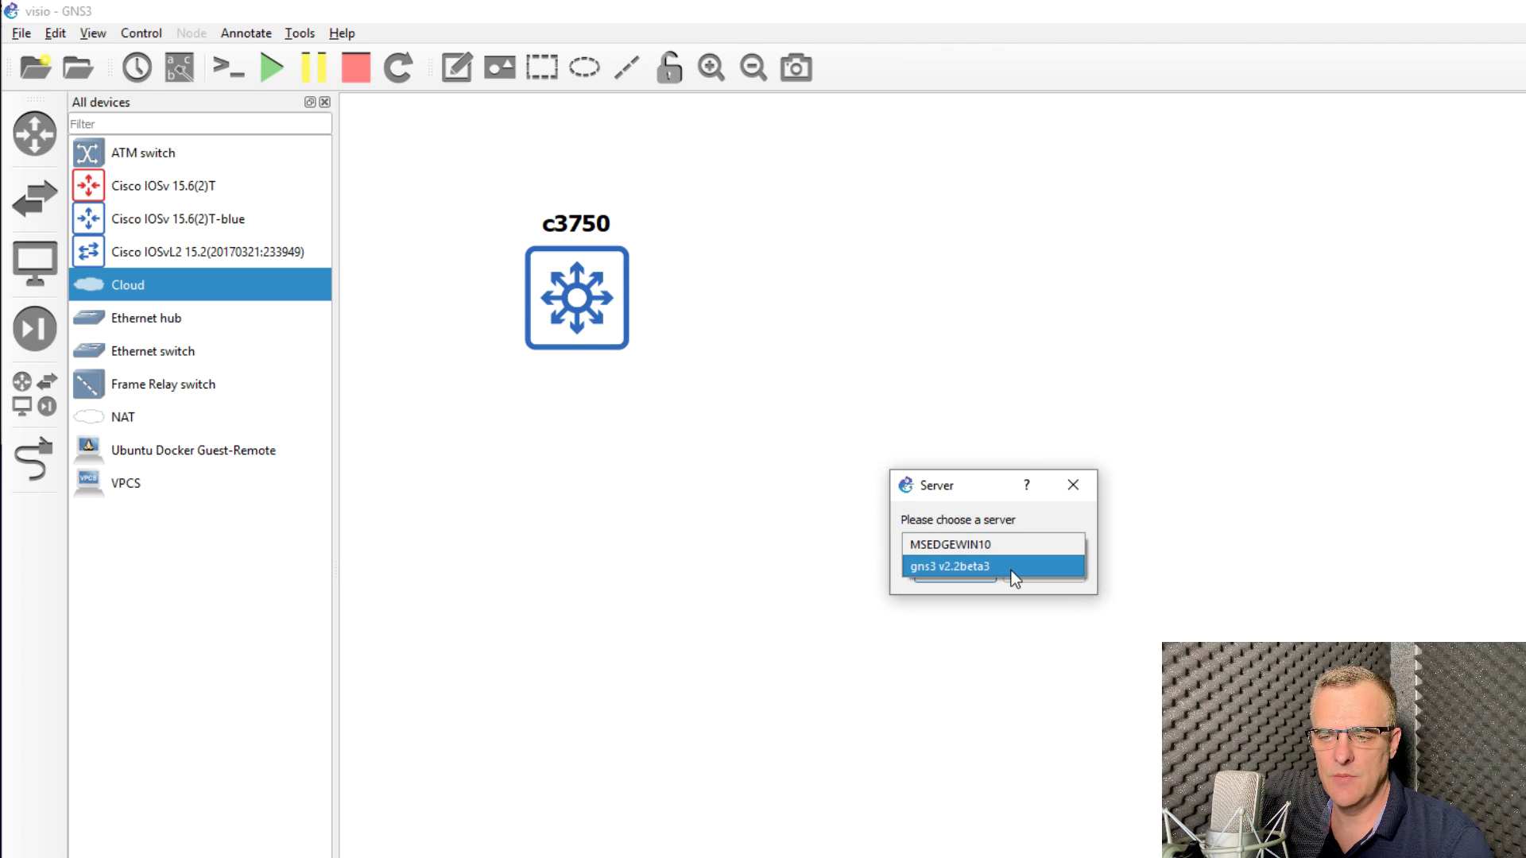
click(1005, 562)
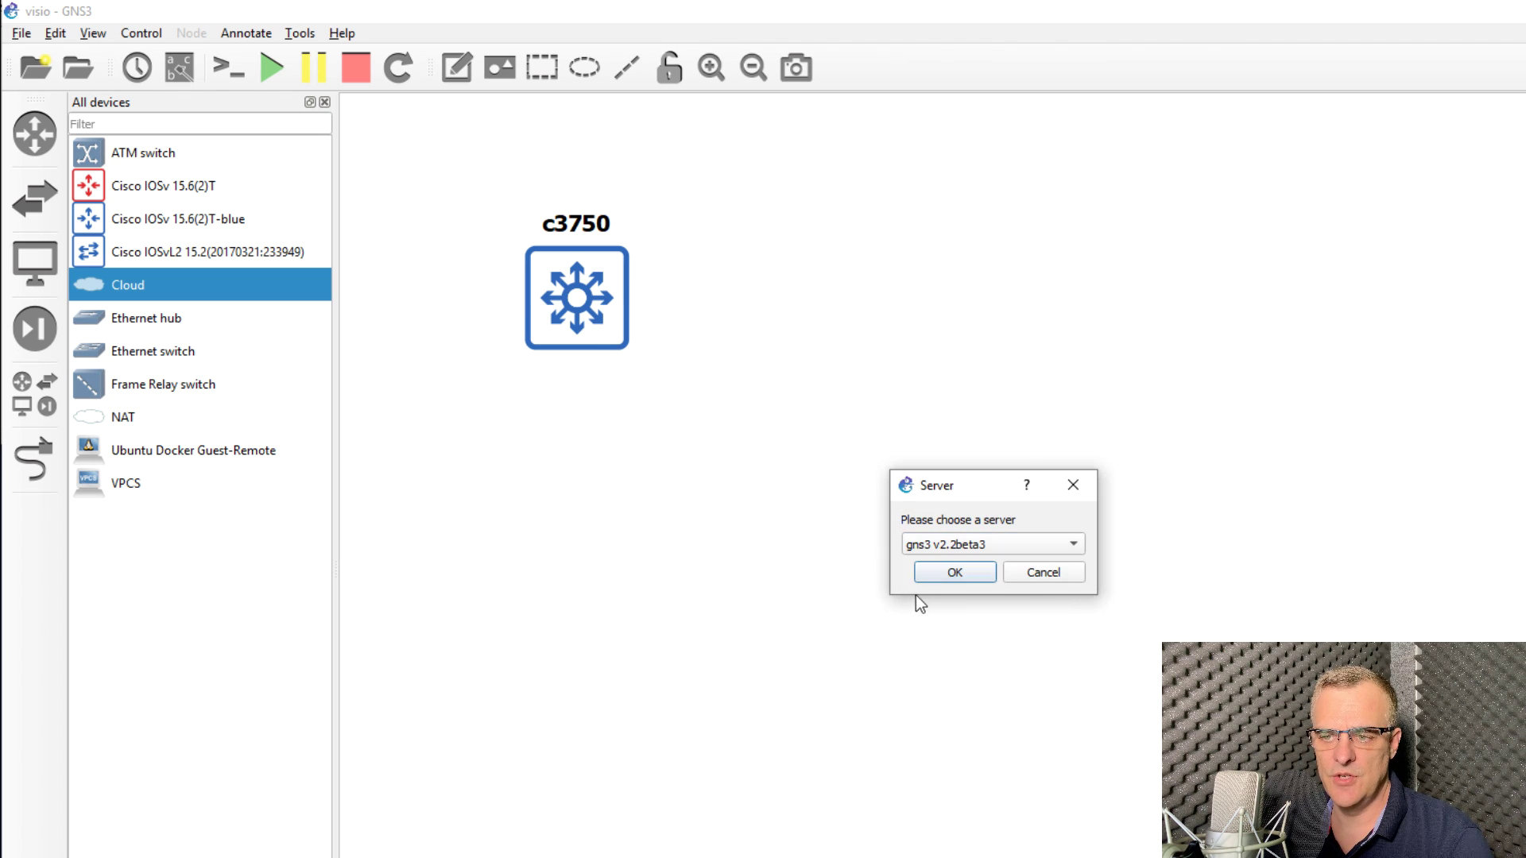
click(948, 575)
drag(1203, 362, 1066, 311)
Step: Give the new Cloud node the router symbol, filtered by 'router'
right_click(1065, 308)
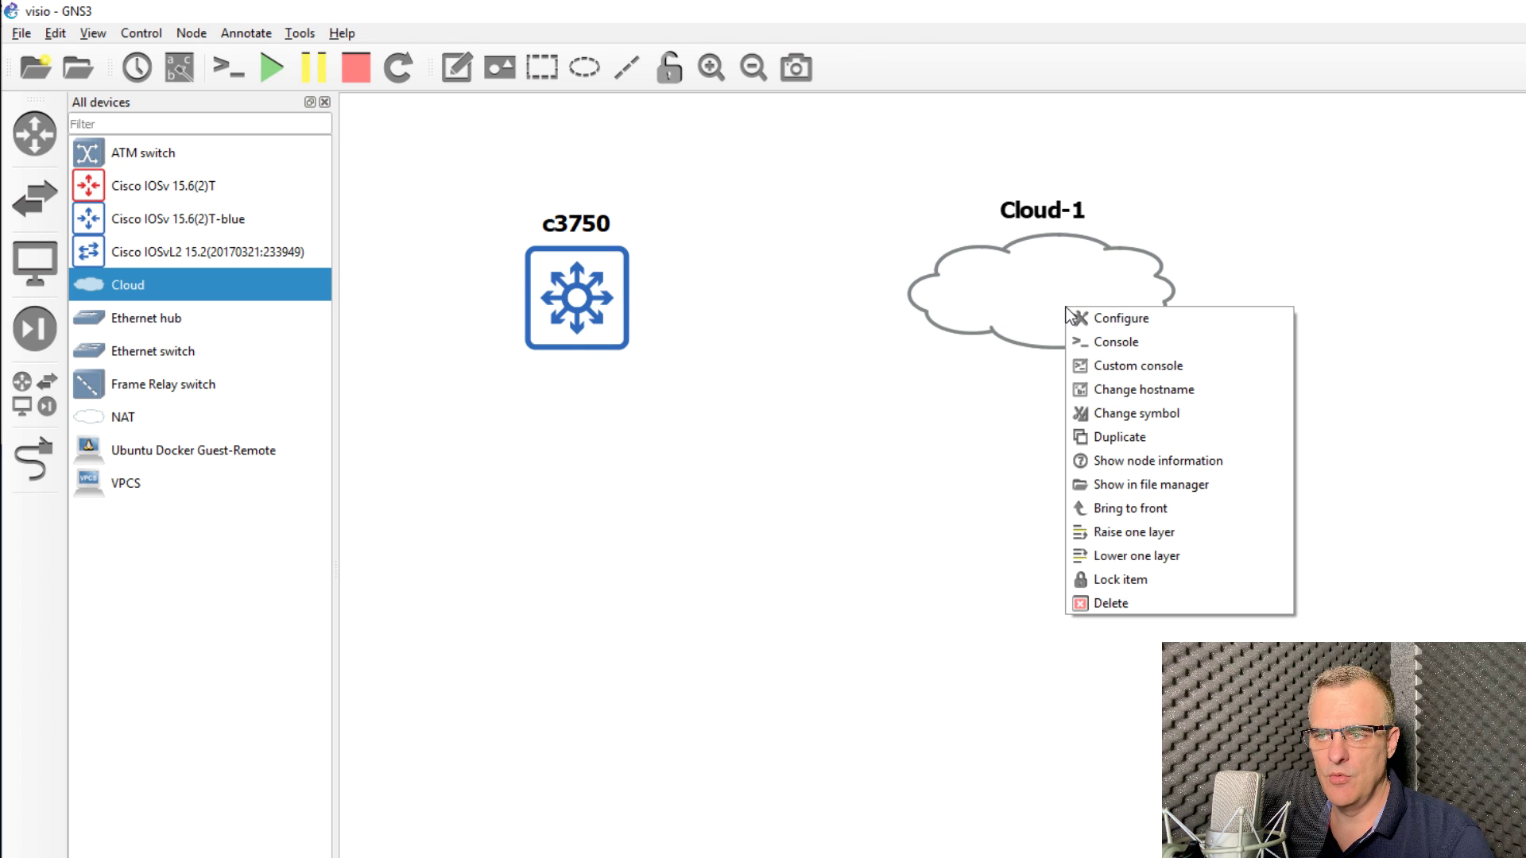
click(1150, 413)
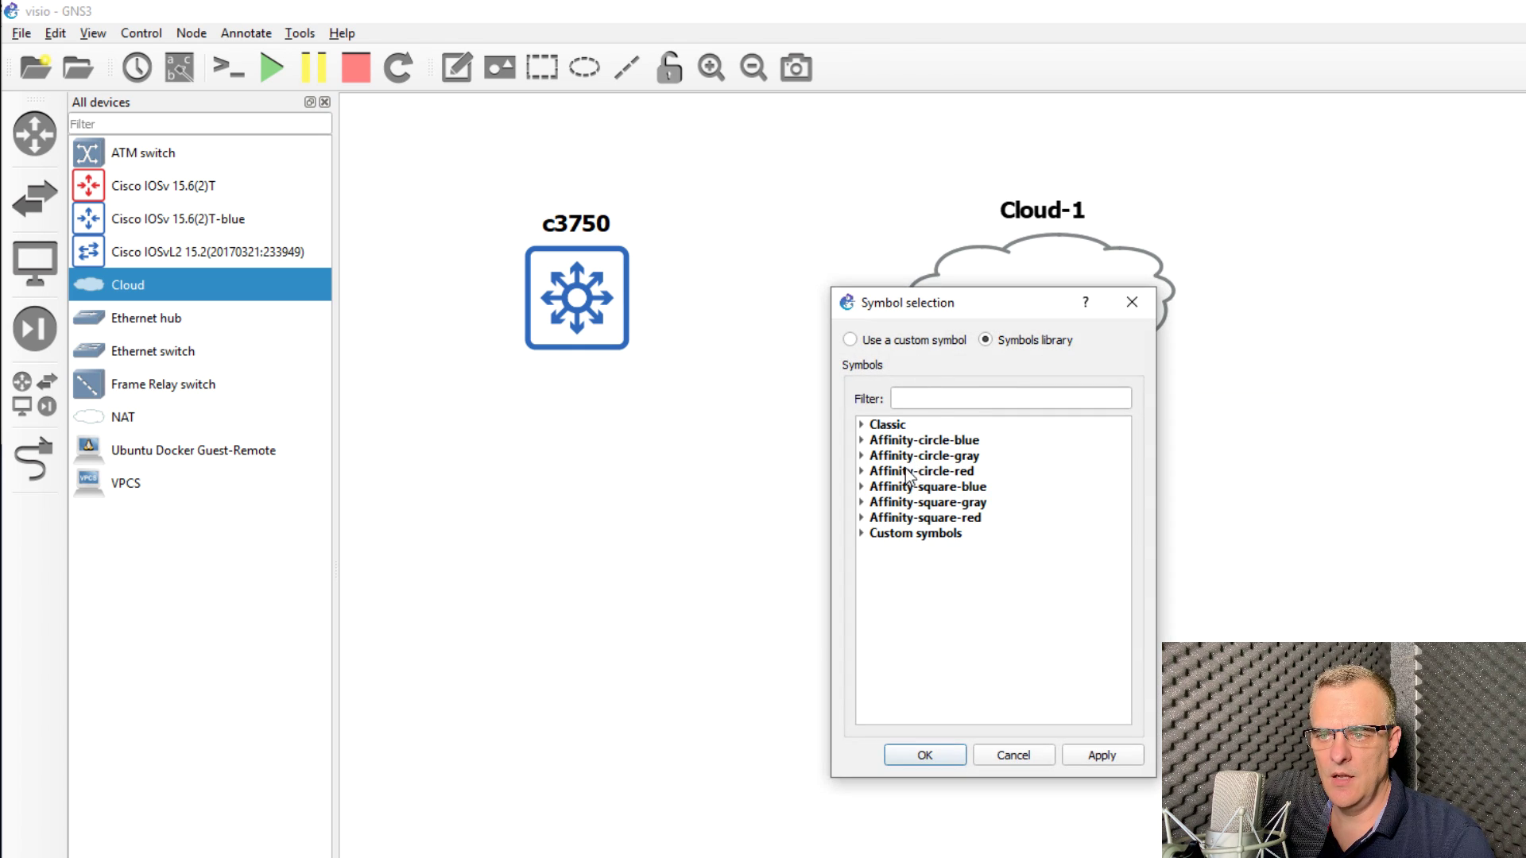
click(861, 440)
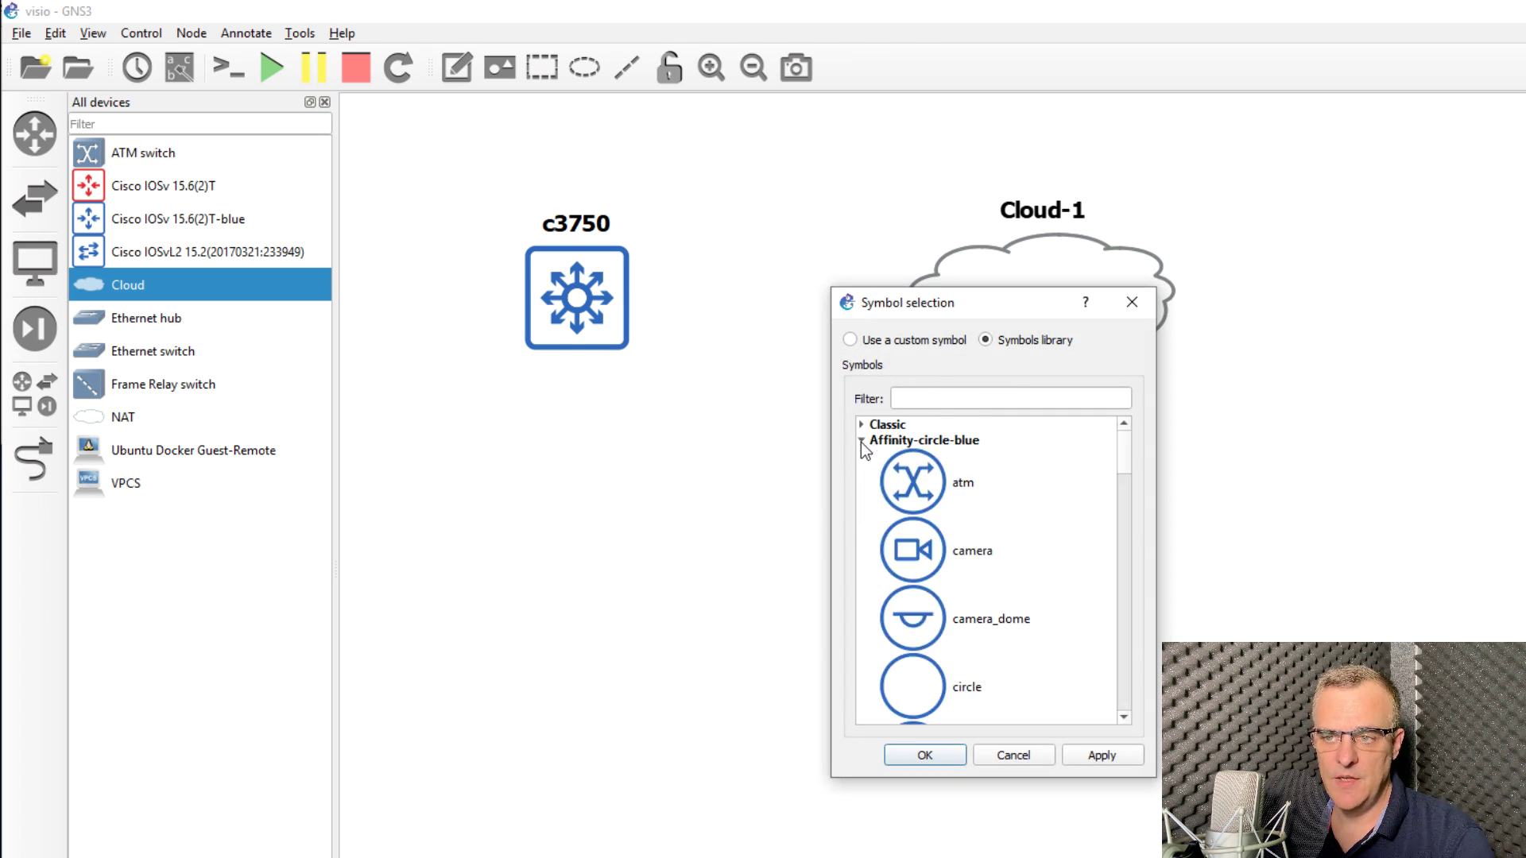
click(936, 400)
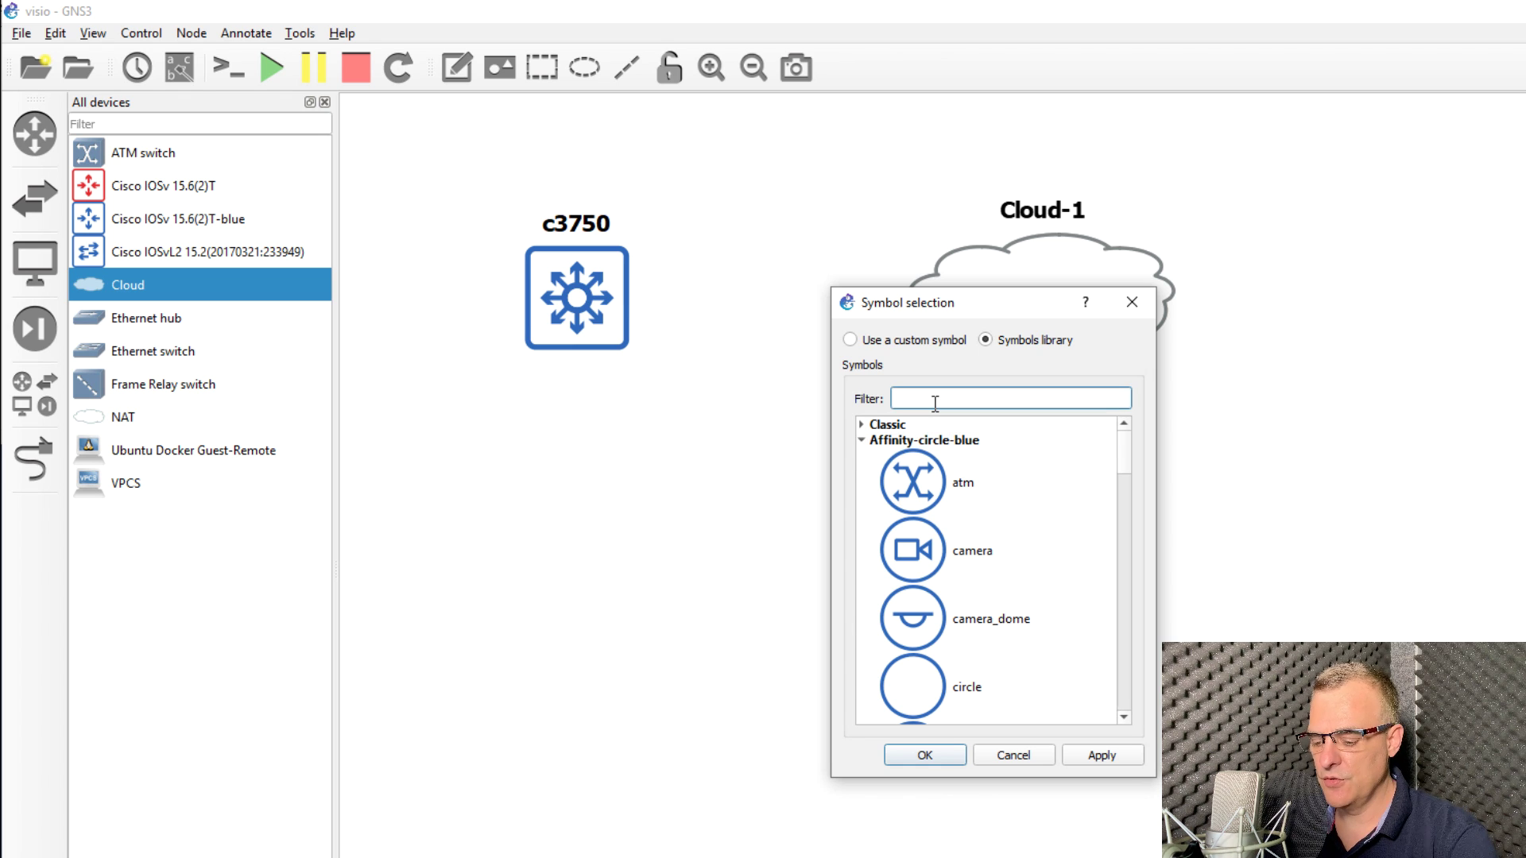
text(router)
click(932, 481)
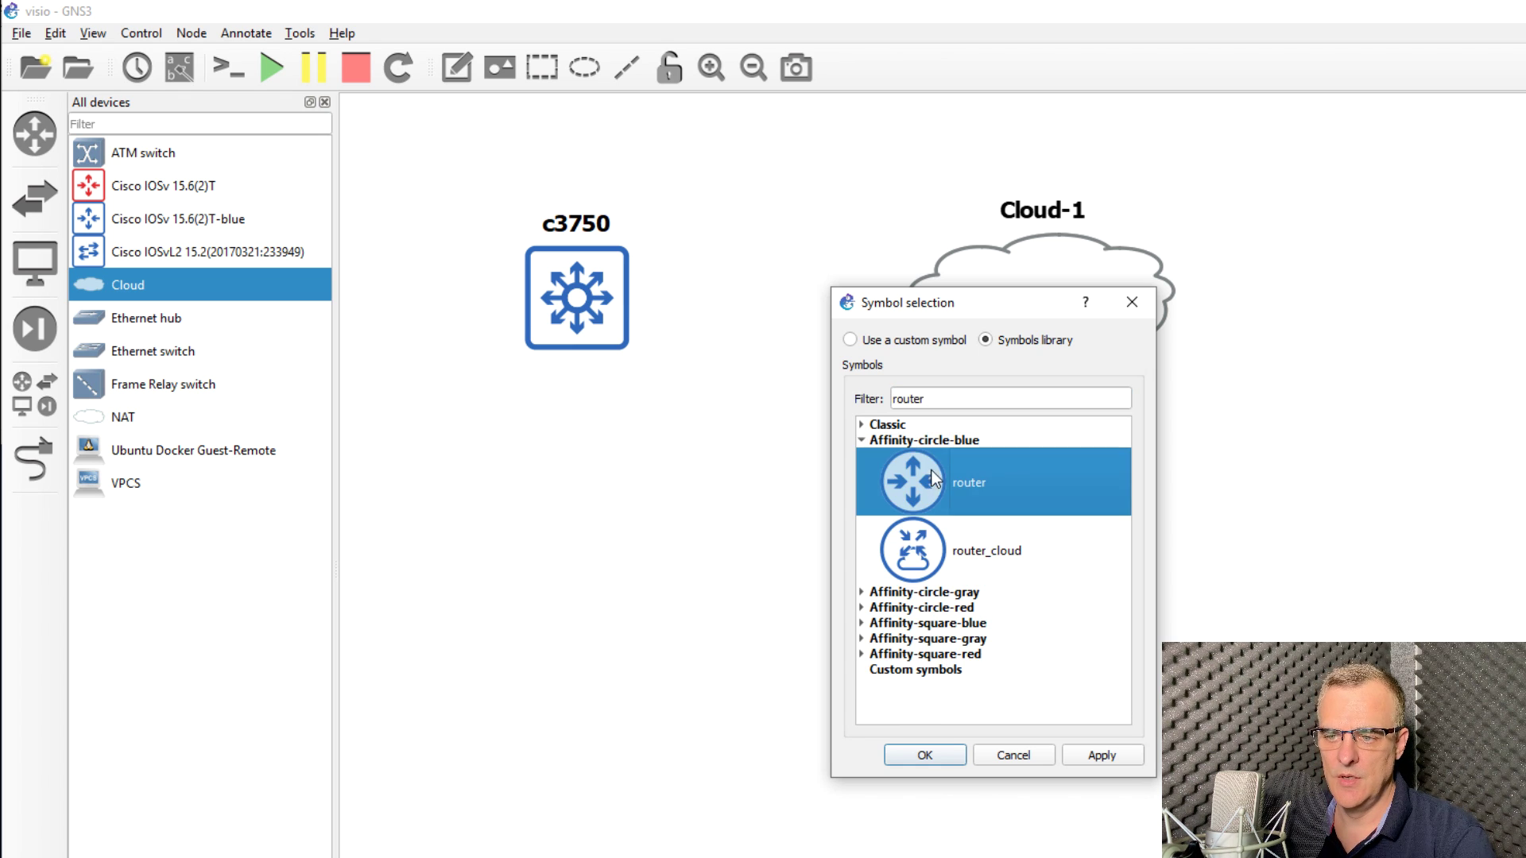
click(941, 760)
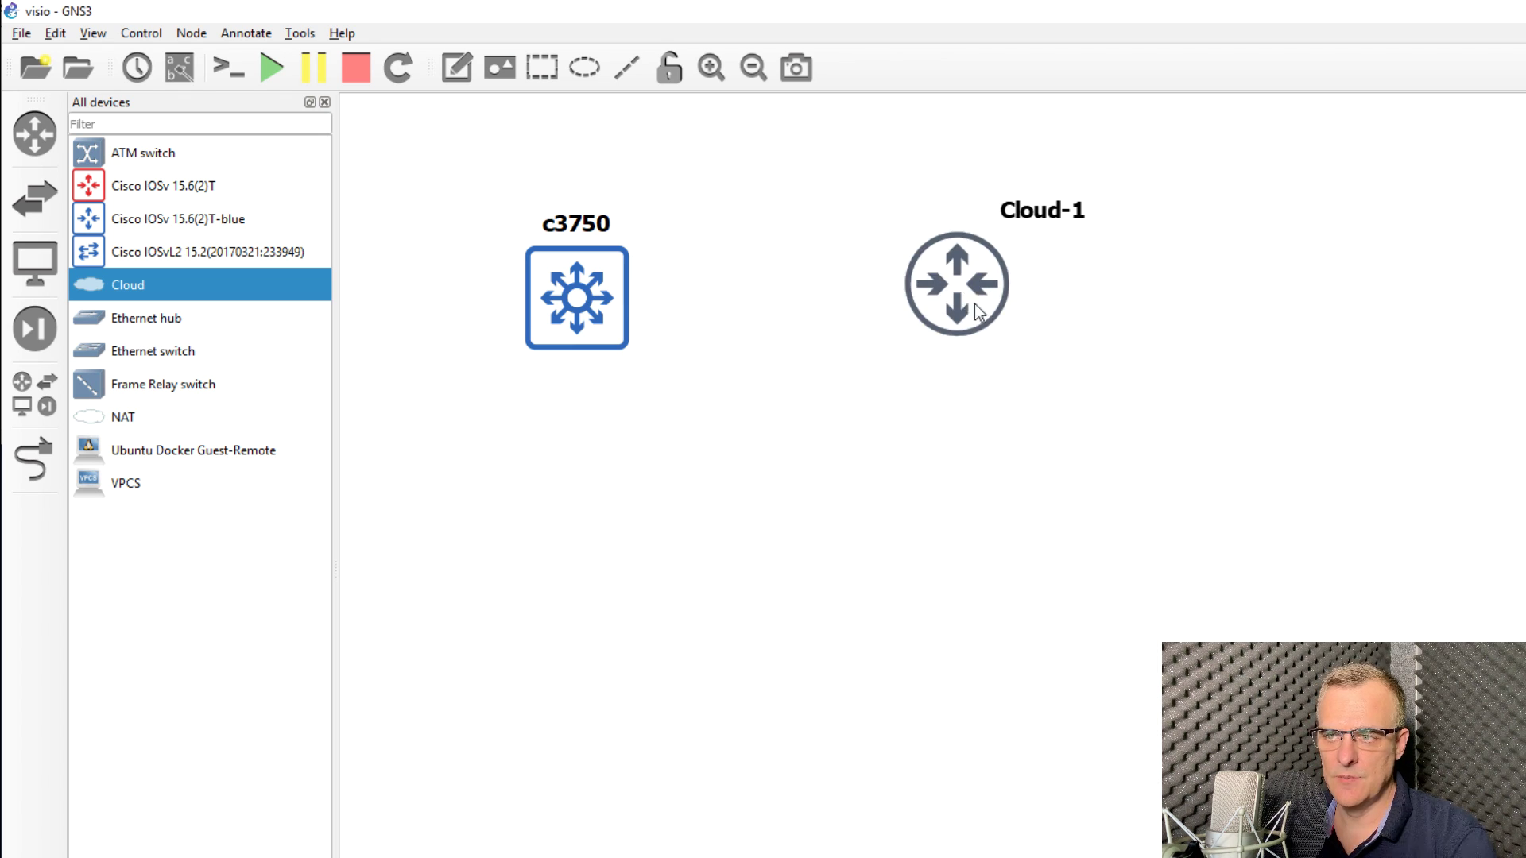
Step: Centre the node label above the icon and rename the node to R1
drag(1075, 230, 965, 230)
double_click(966, 230)
text(R1)
click(960, 579)
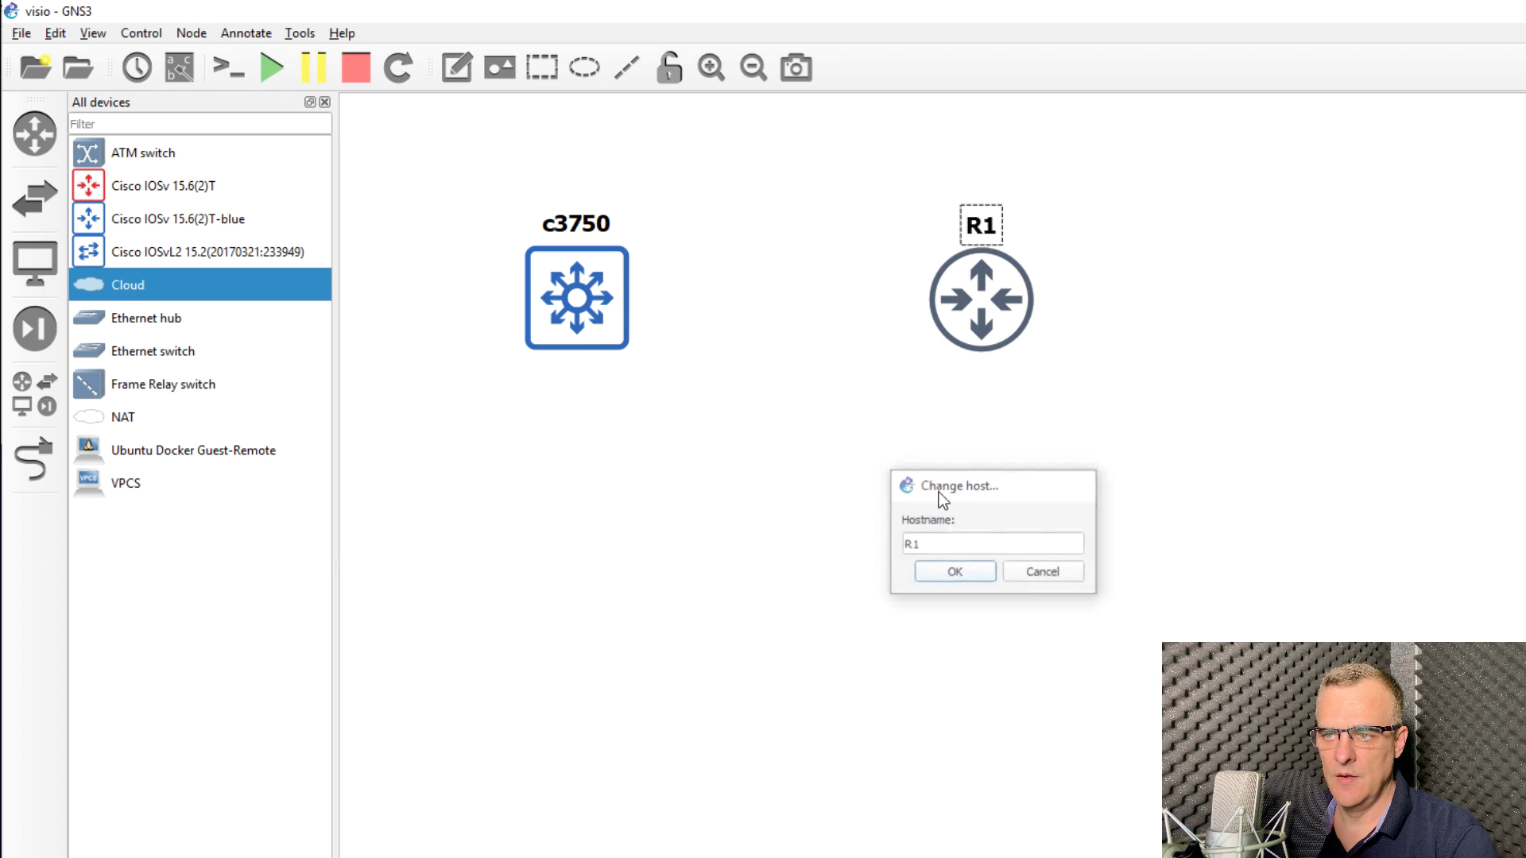
Step: Set R1's console to telnet on host 192.168.1.249, port 23
right_click(980, 292)
click(1004, 302)
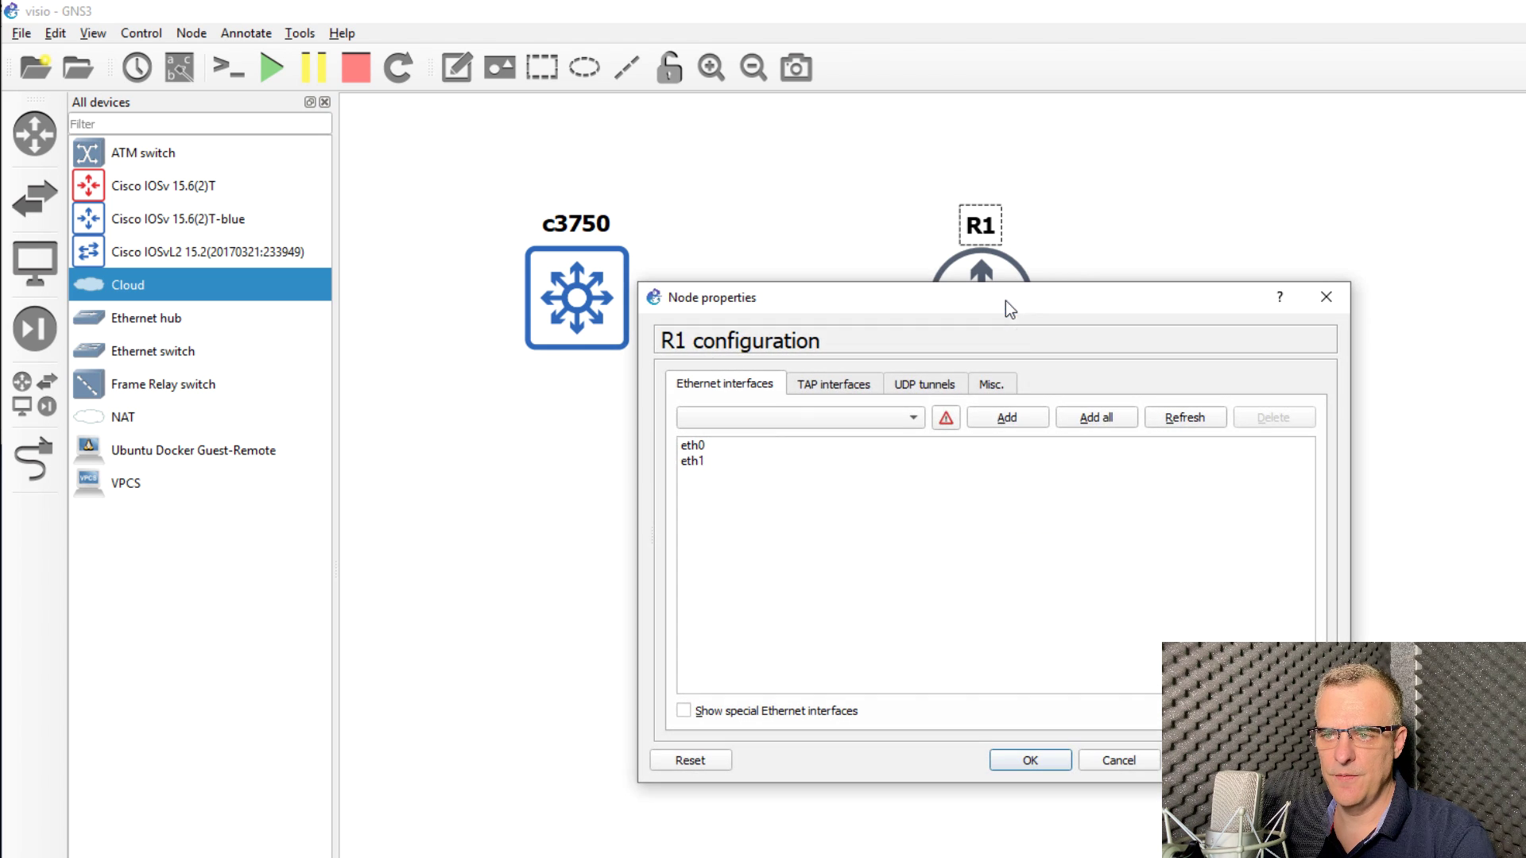
click(991, 383)
click(870, 445)
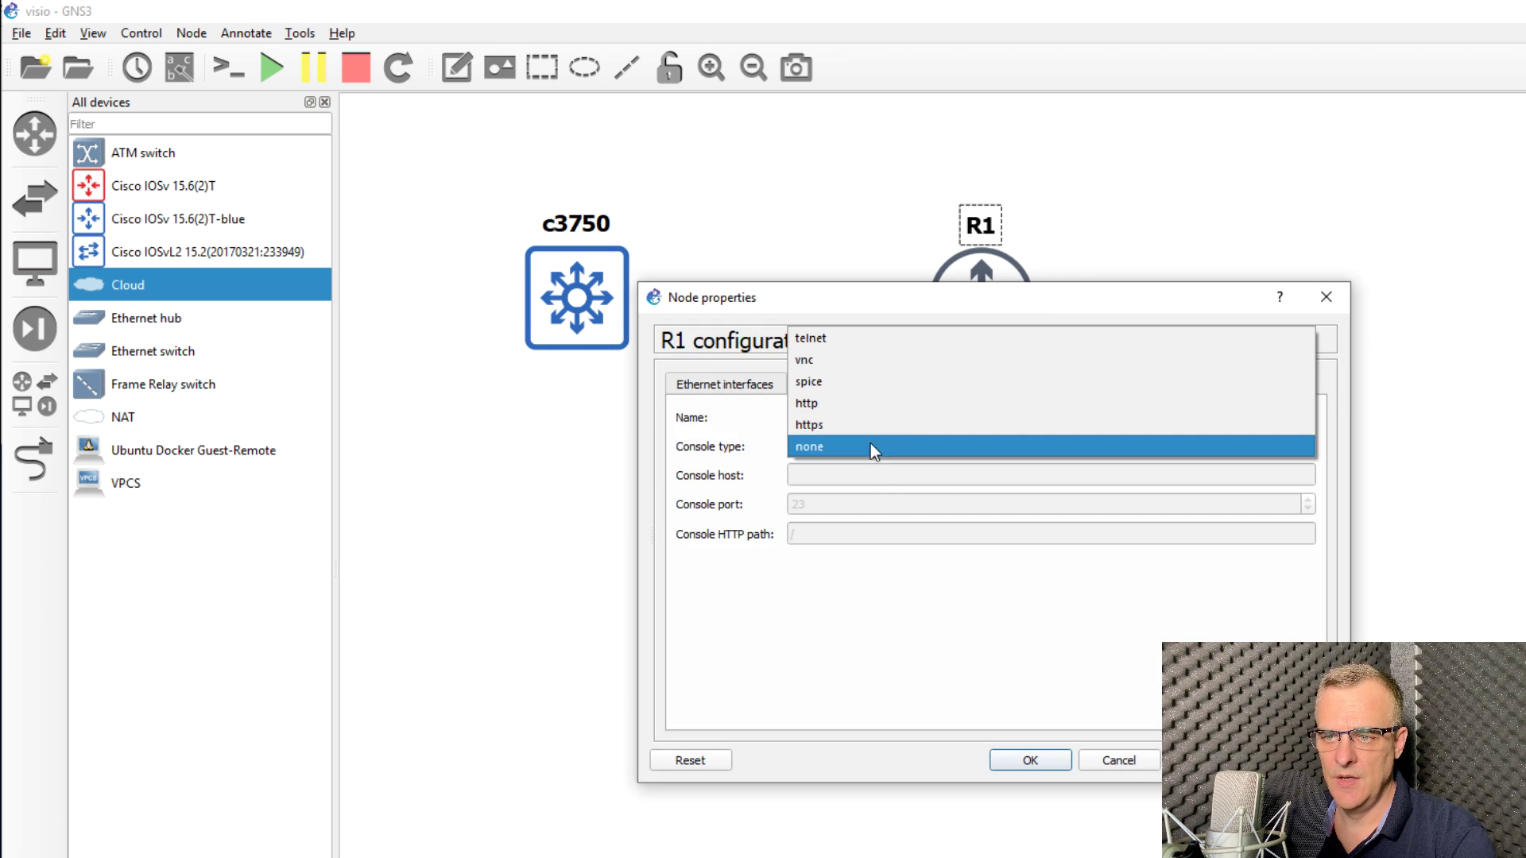
click(847, 337)
click(847, 479)
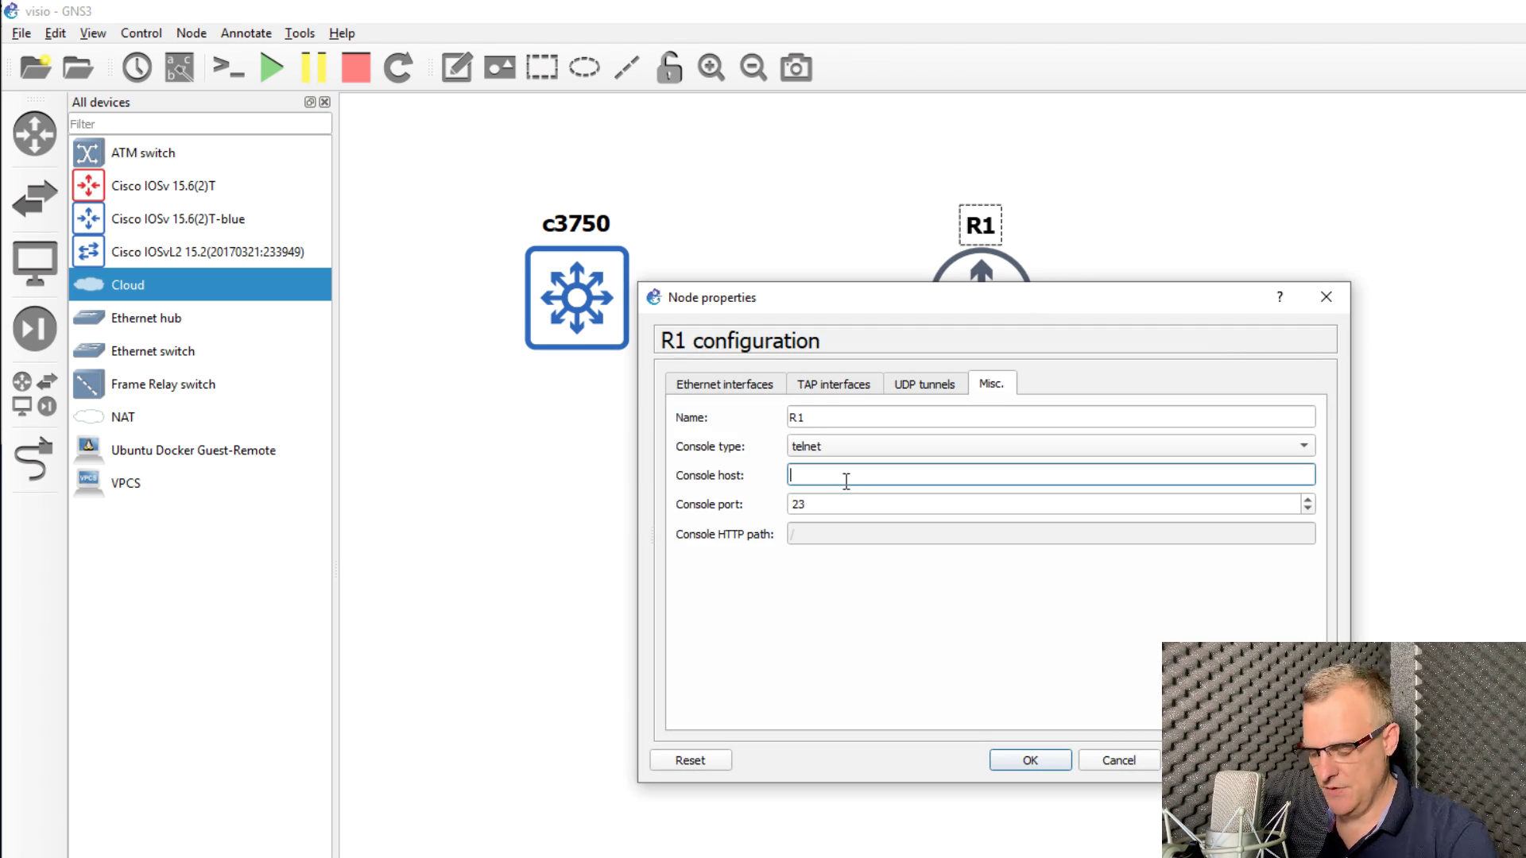
text(192.168.1.2)
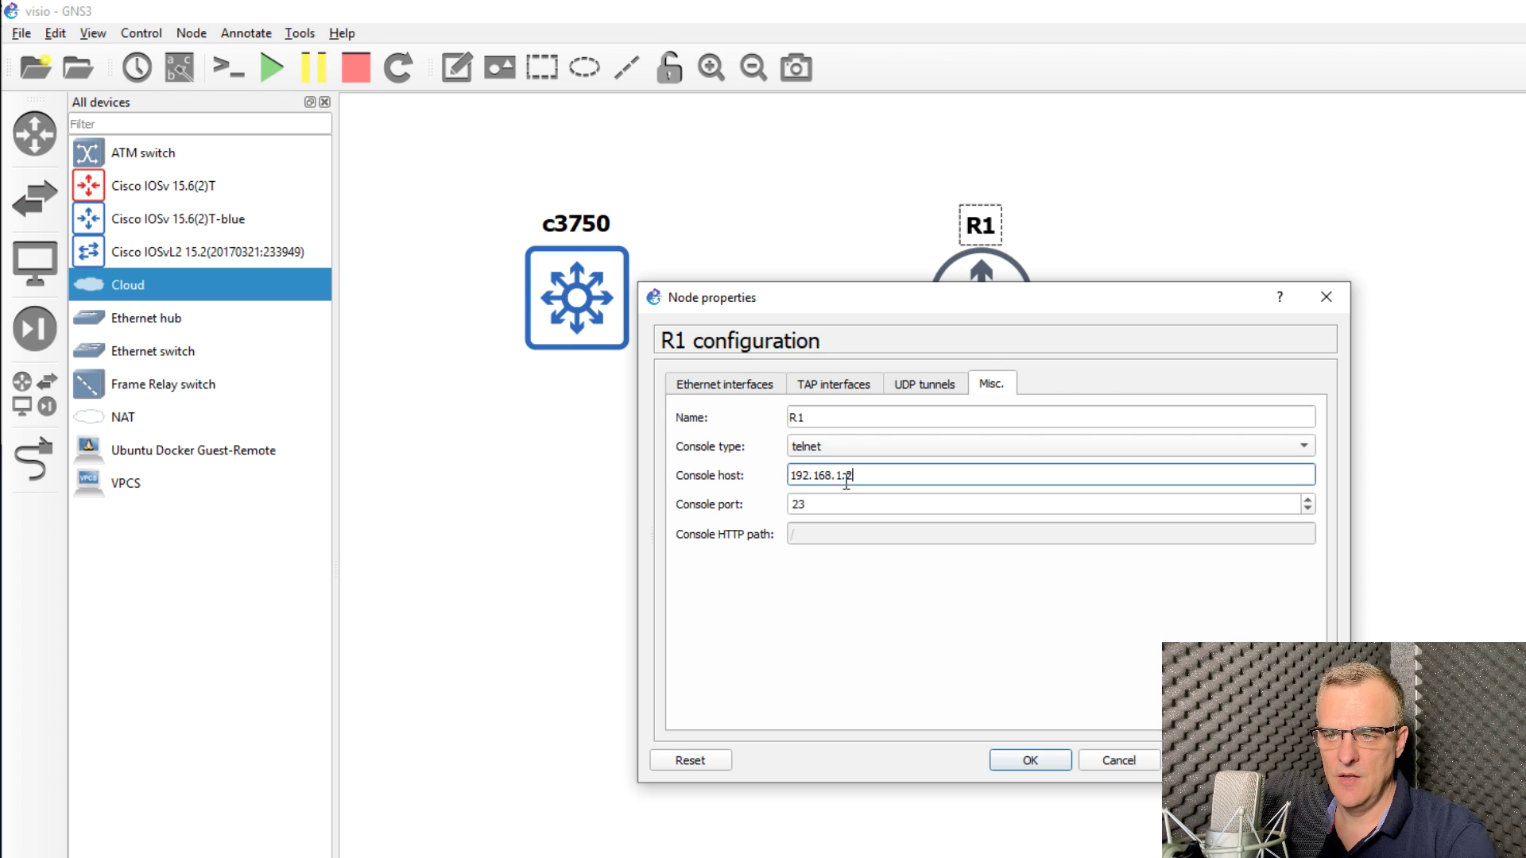
text(49)
click(791, 508)
click(1017, 762)
right_click(971, 287)
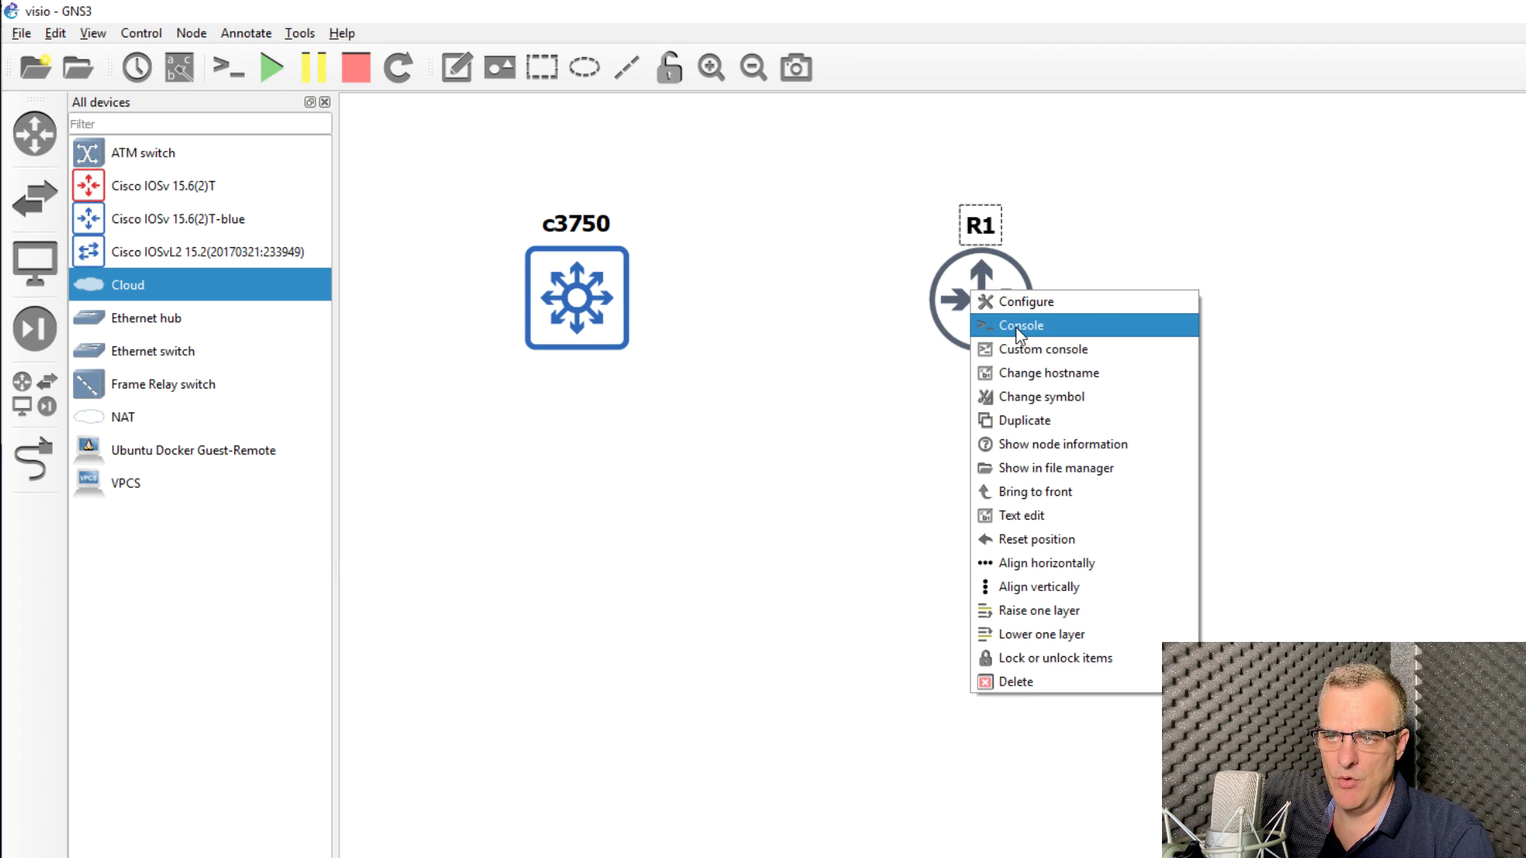
Step: Open R1's PuTTY console and set its font to Courier New bold 18-point
click(1016, 327)
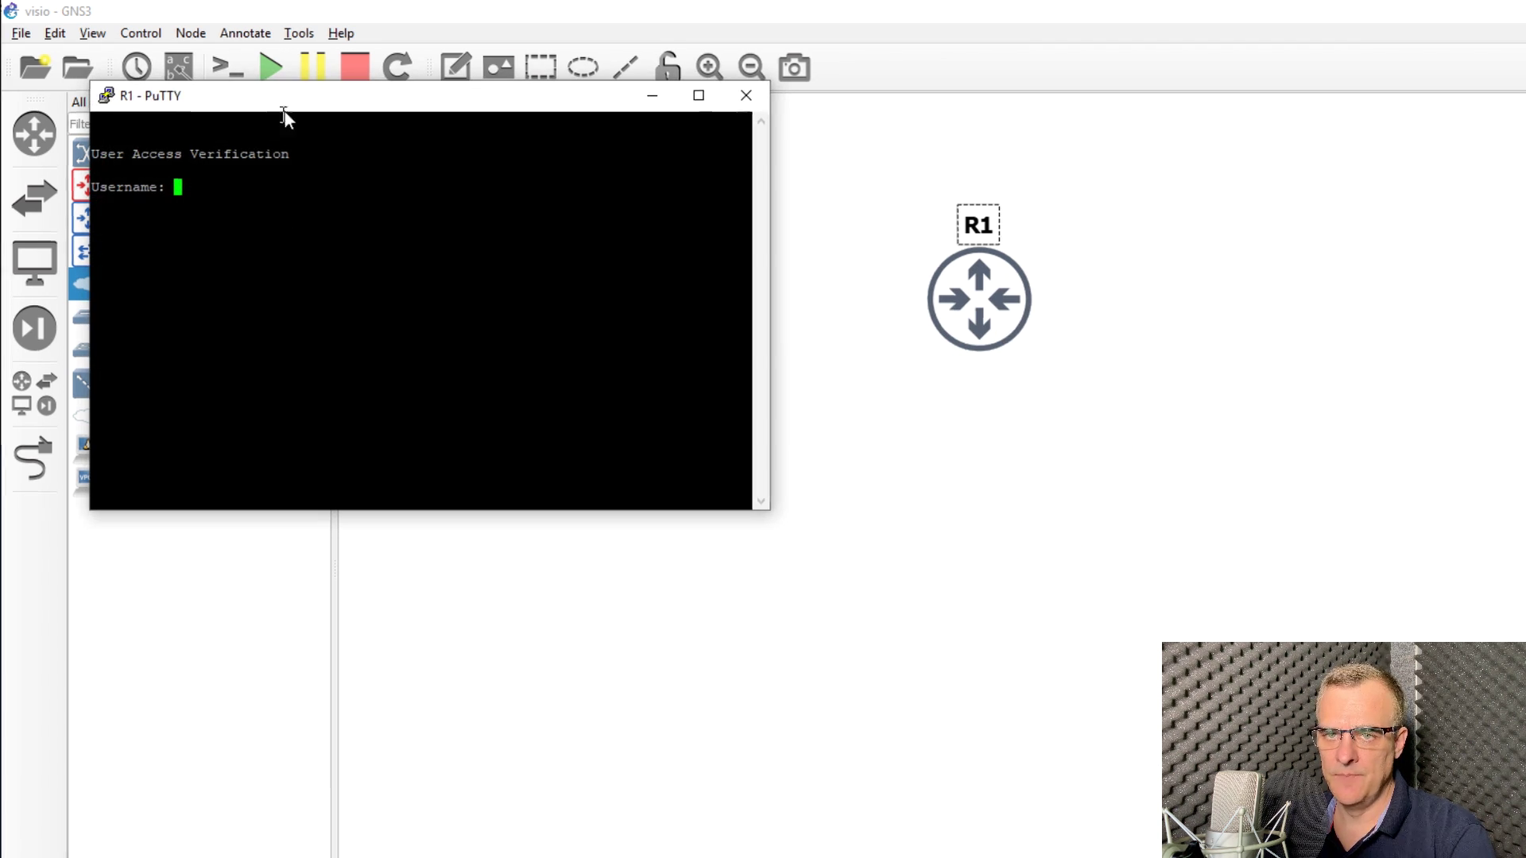
right_click(223, 87)
click(310, 307)
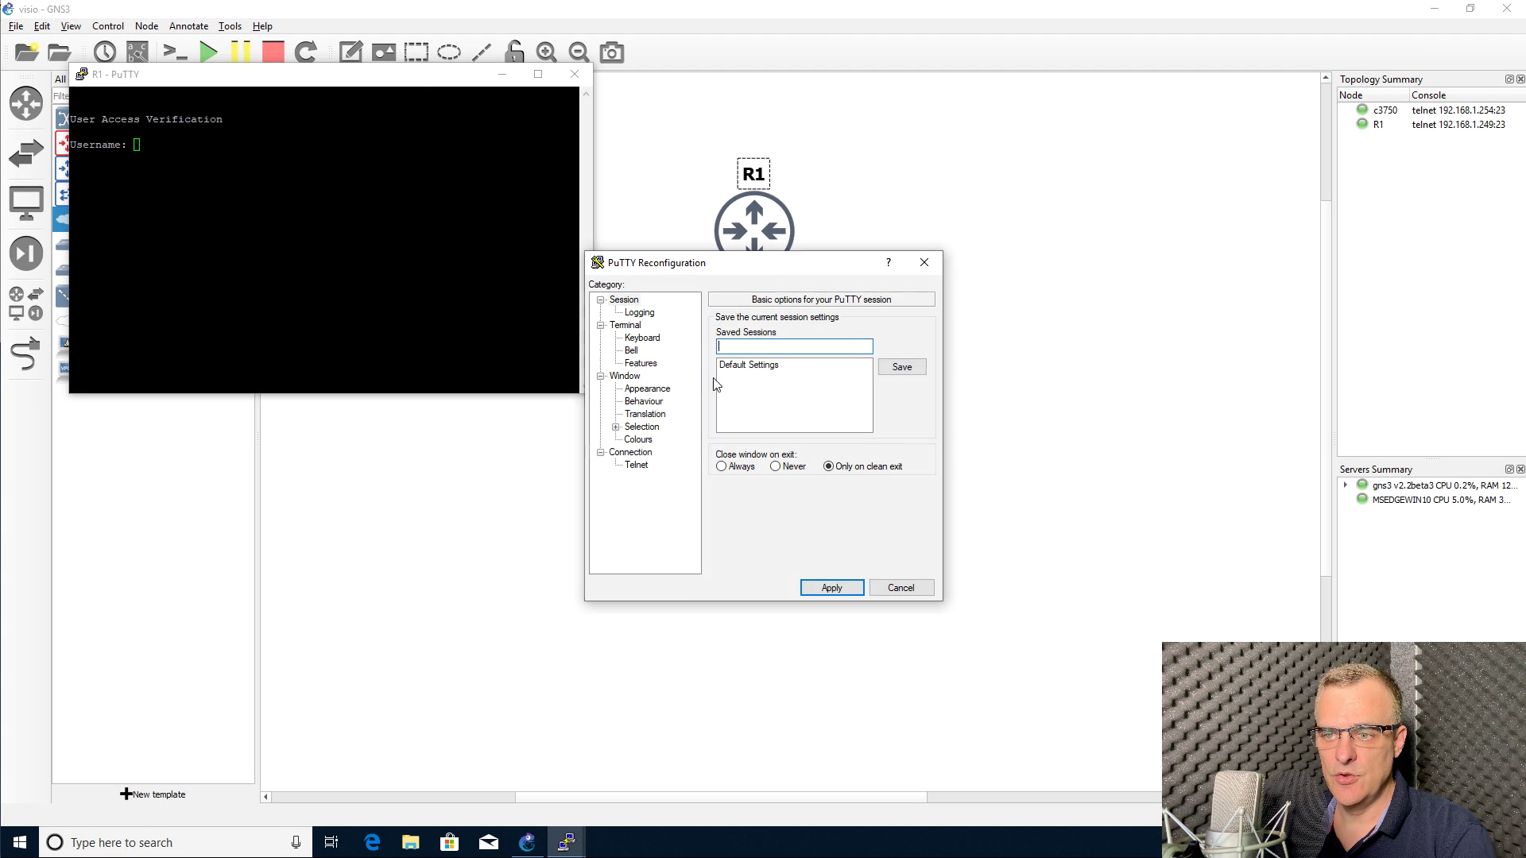
click(647, 389)
click(898, 412)
click(803, 460)
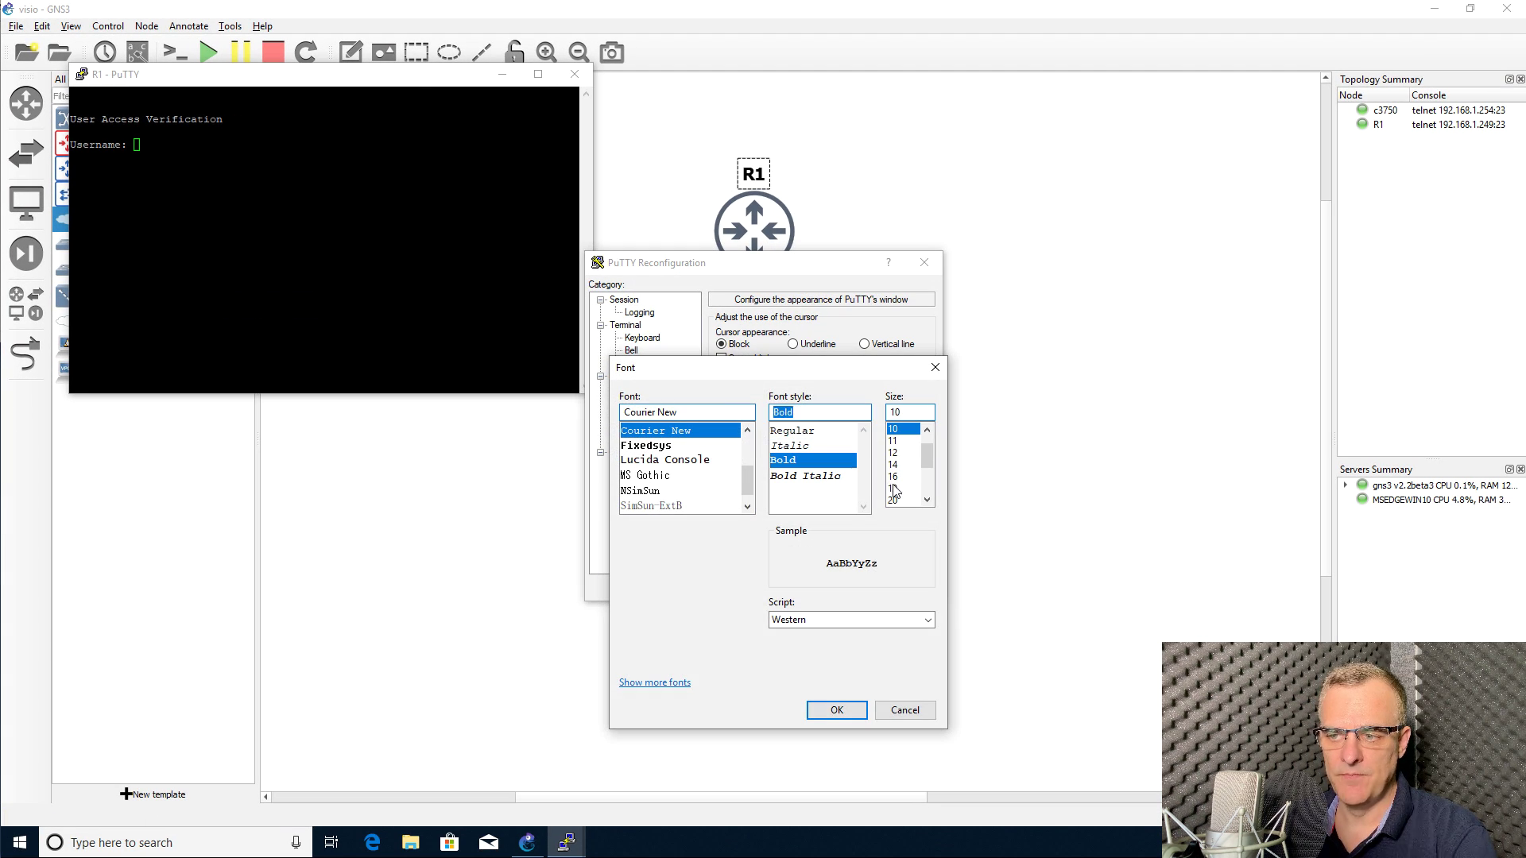
click(900, 488)
click(837, 710)
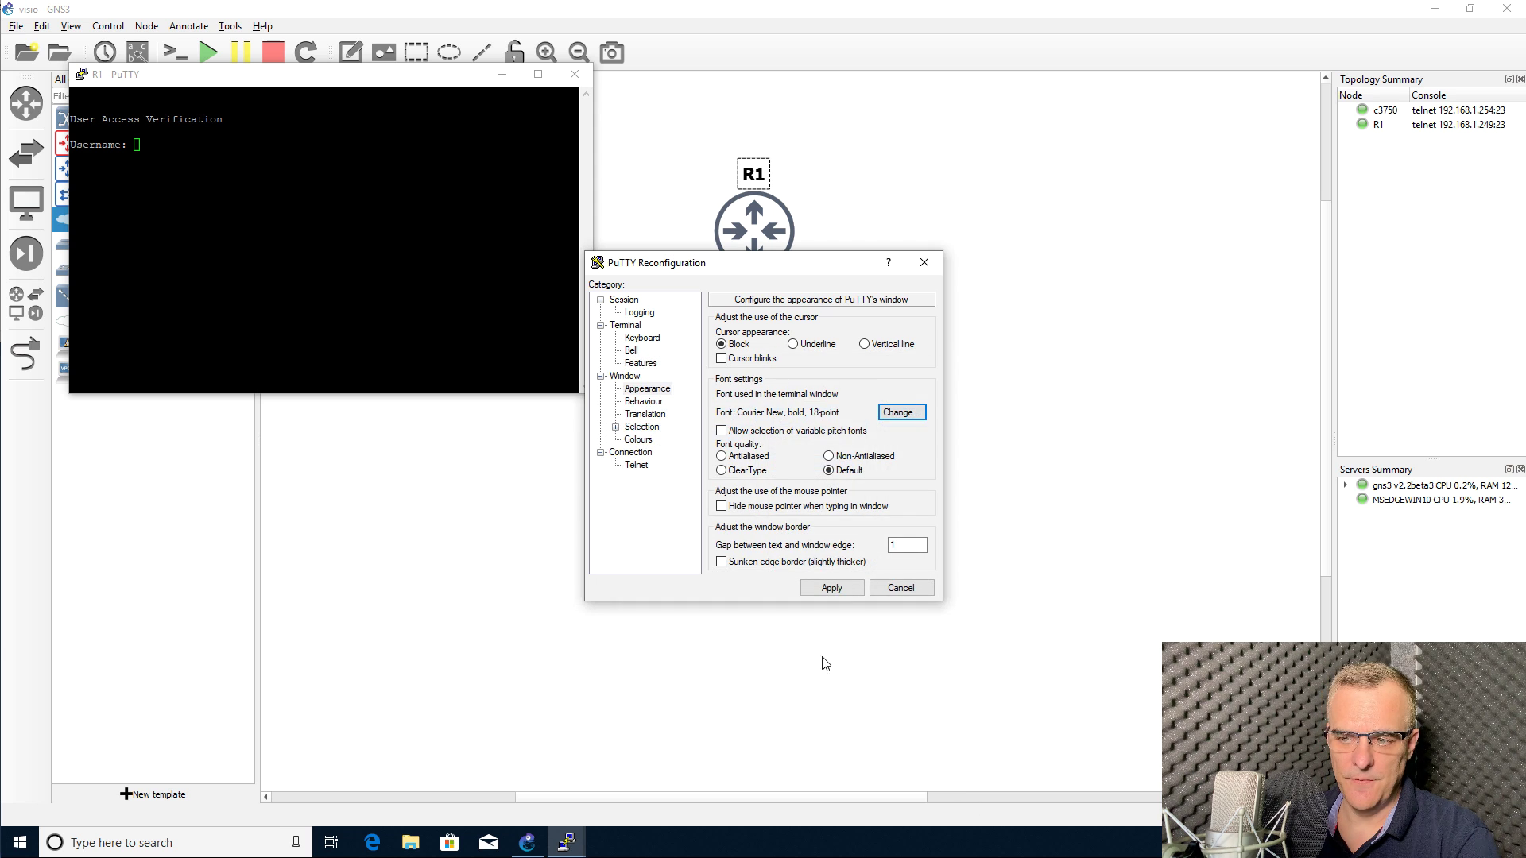
click(833, 594)
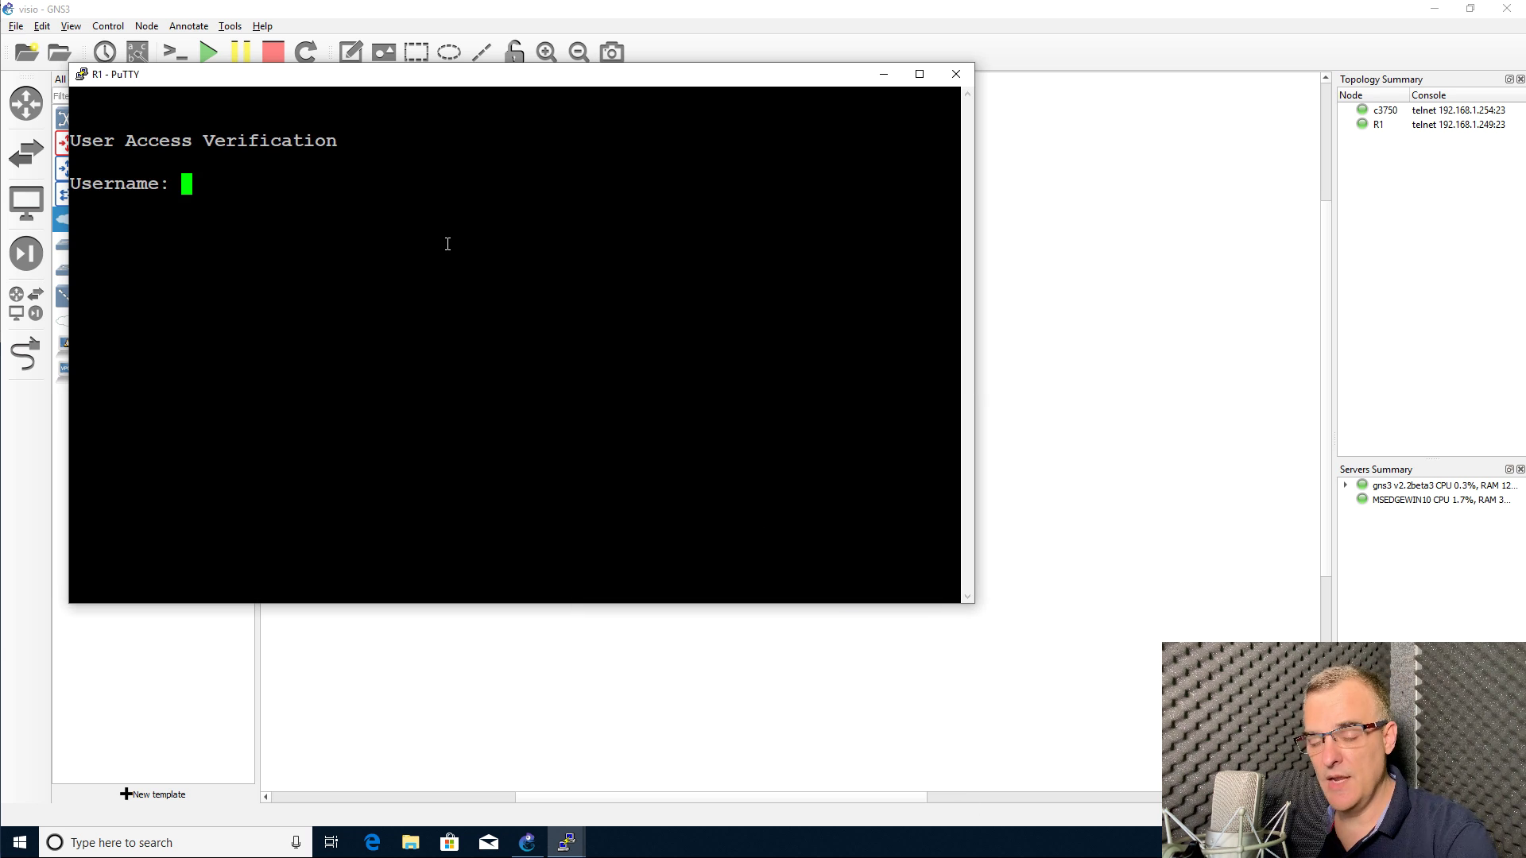
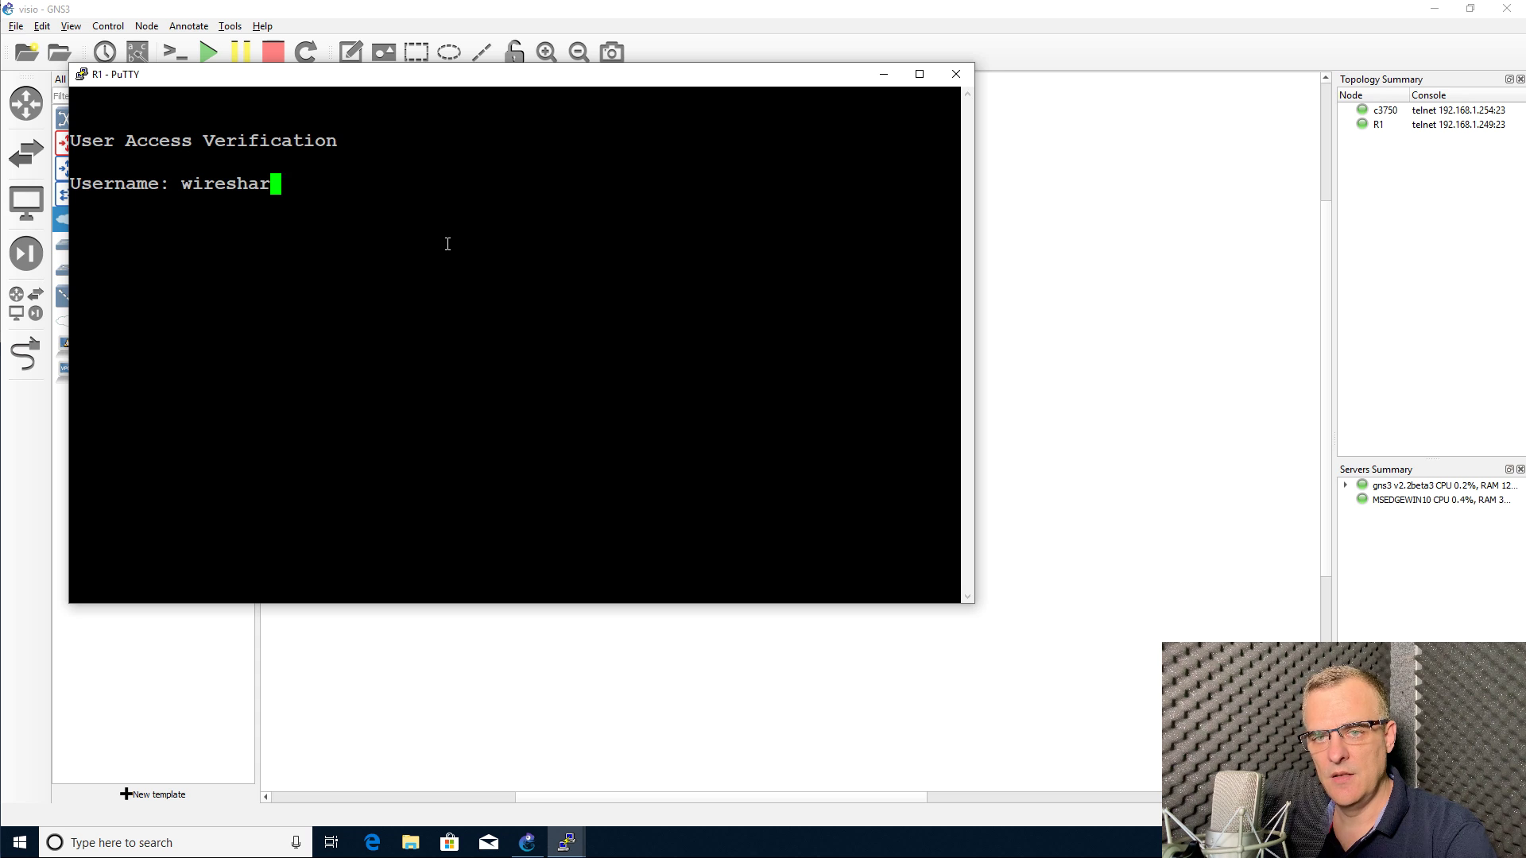
Step: Log in to R1 with the router's credentials, retrying after the first rejected attempt
key(Return)
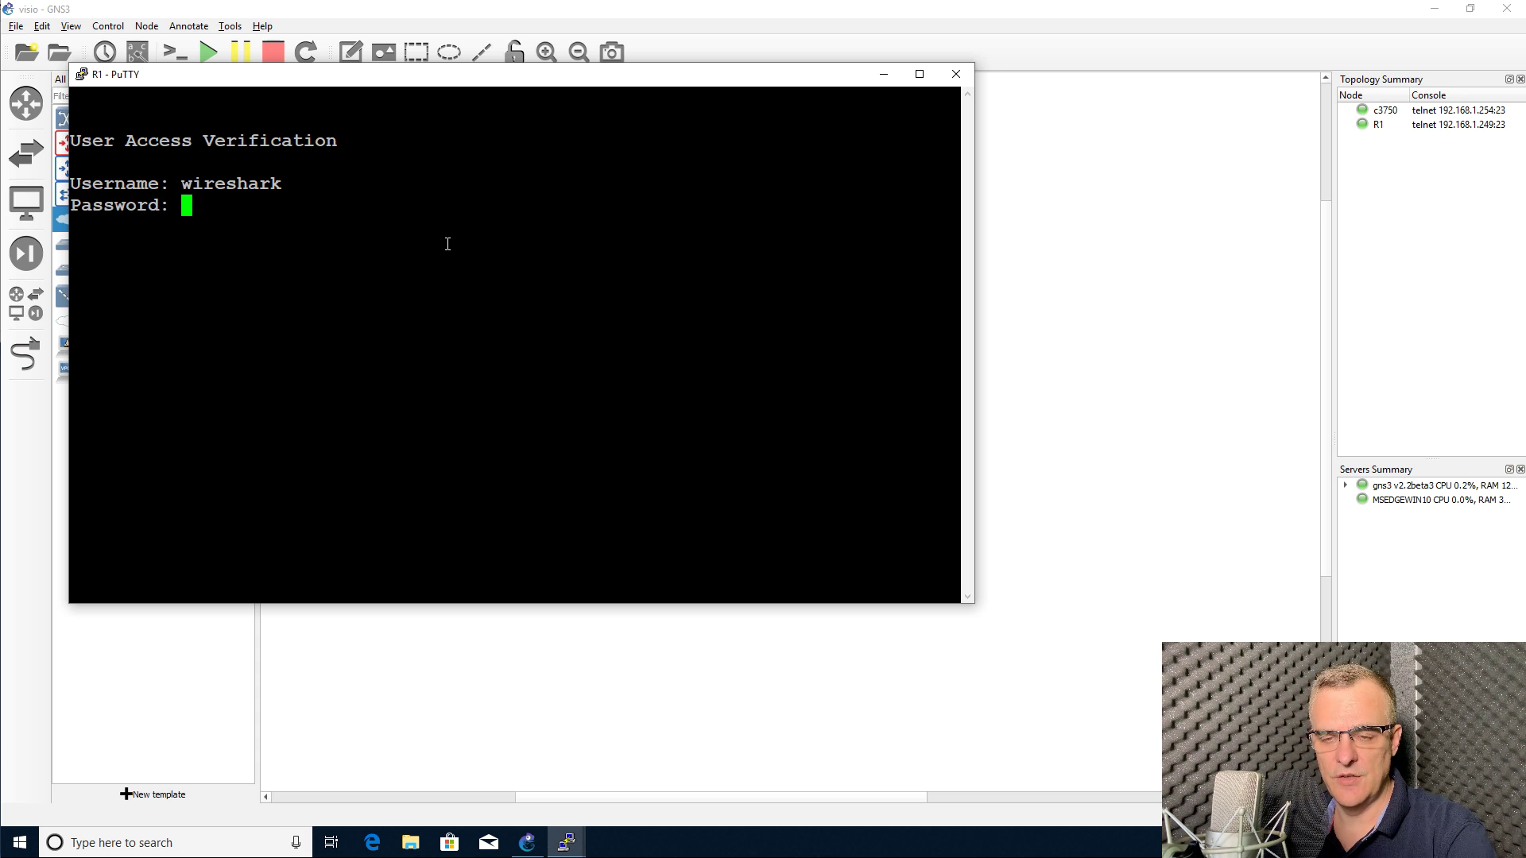
key(Return)
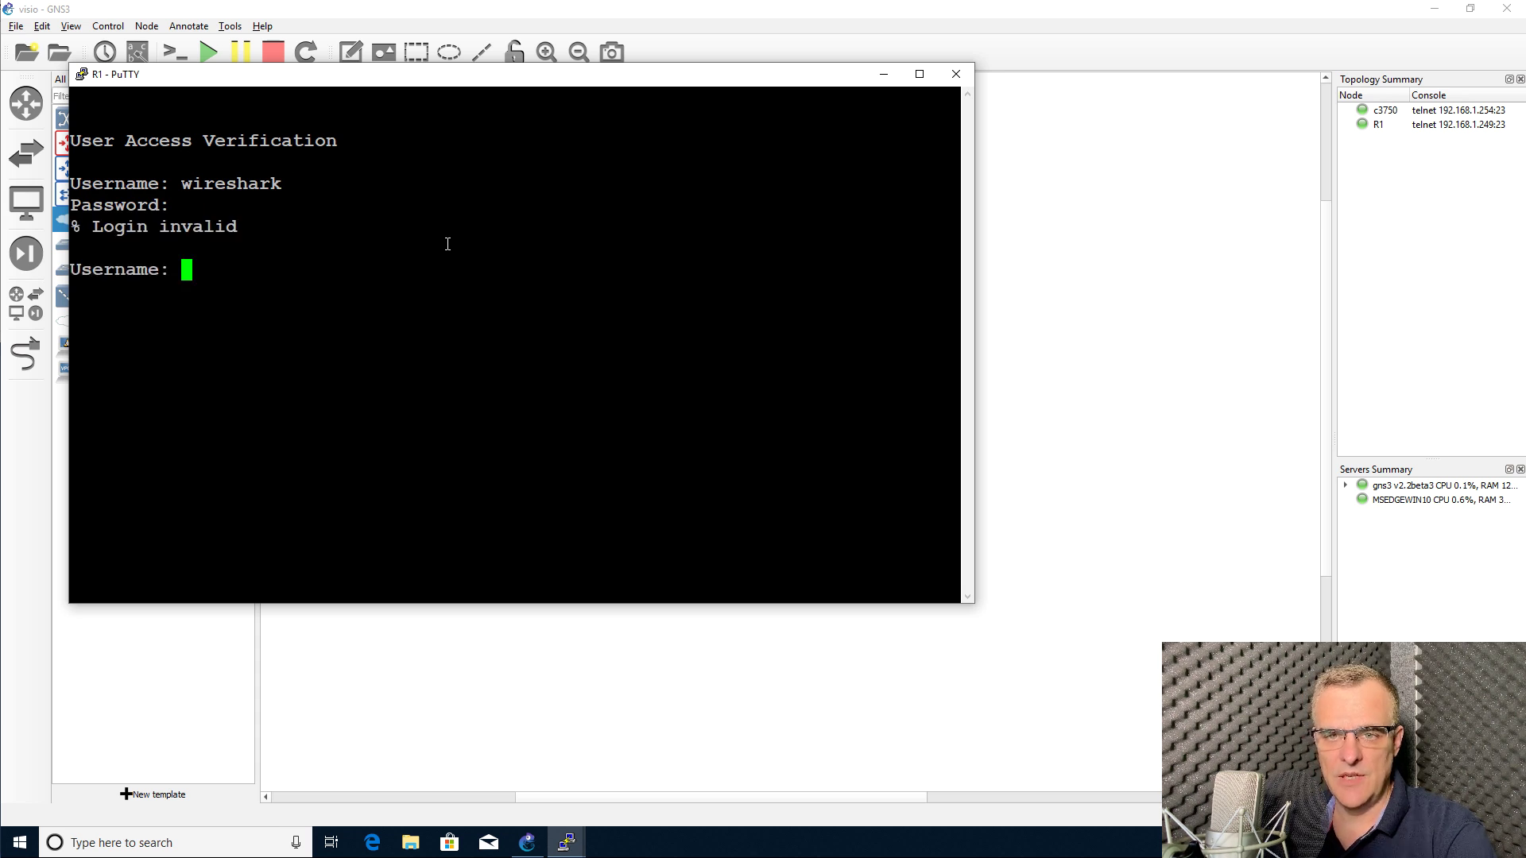
key(Return)
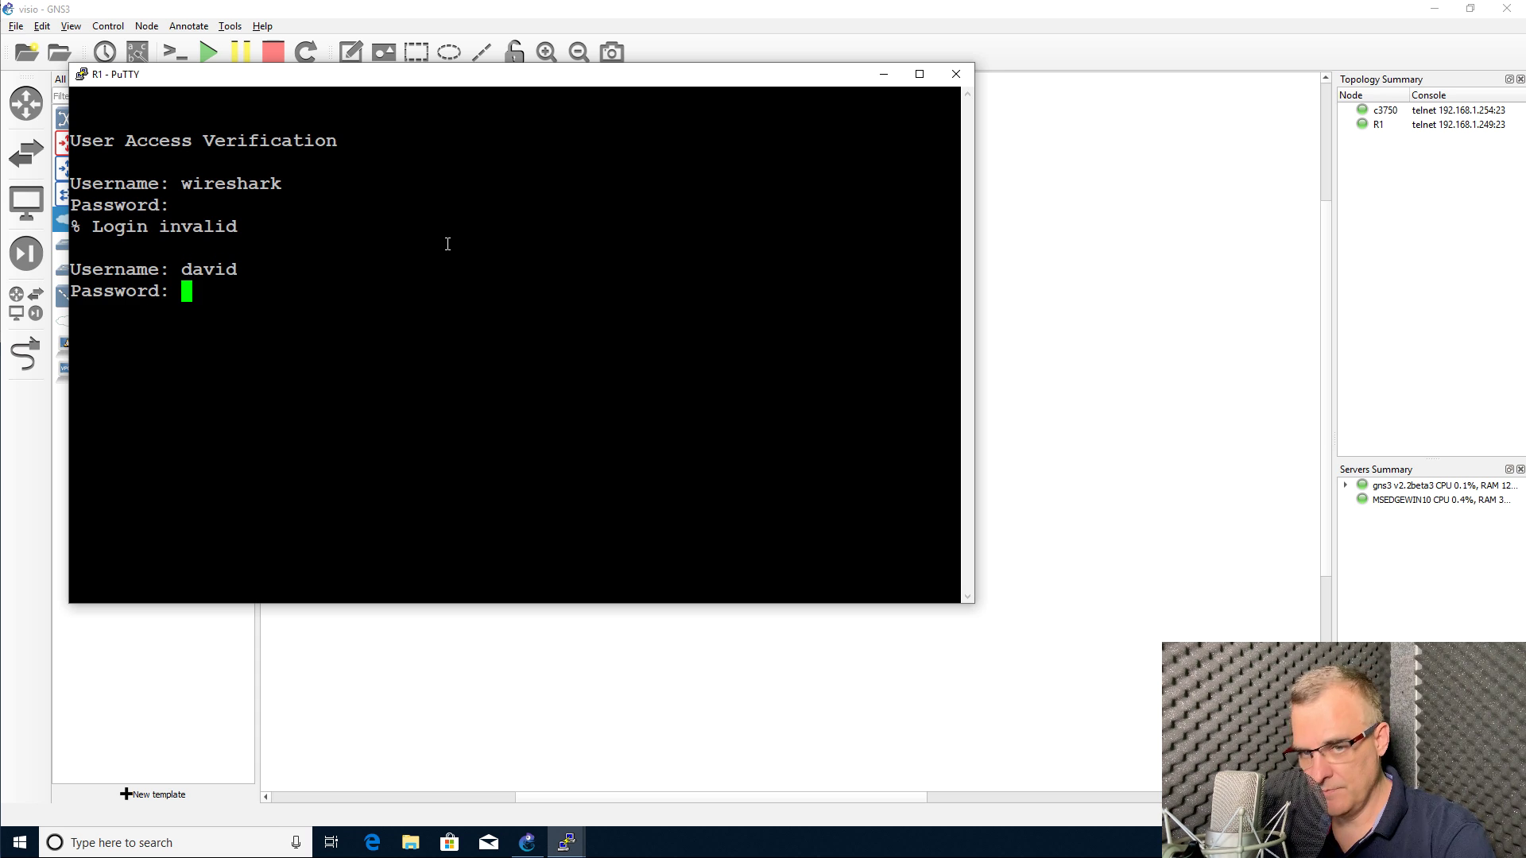
key(Return)
key(Return)
key(Return)
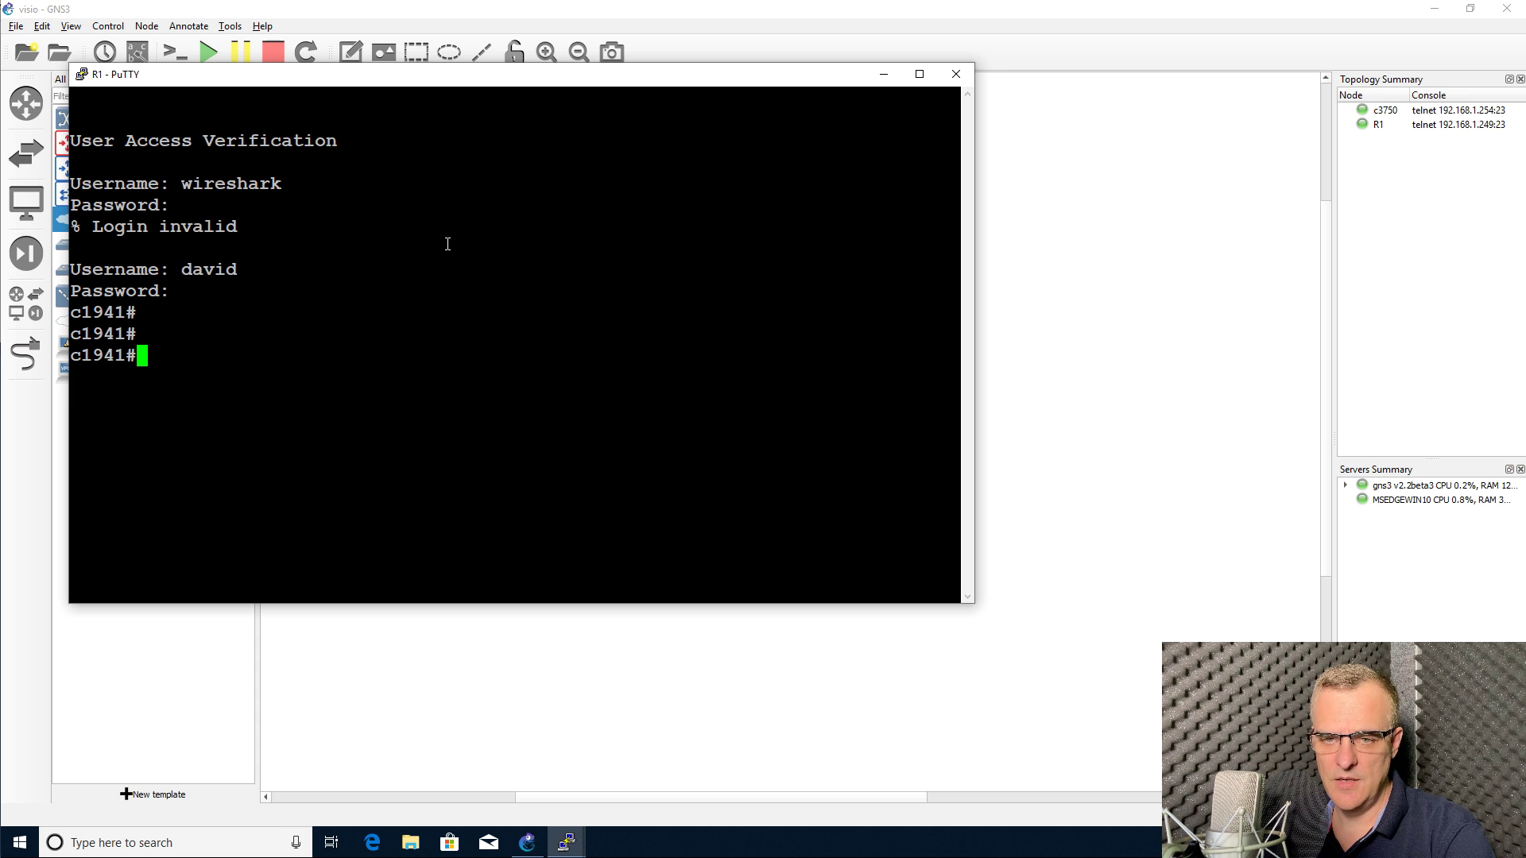
Step: Run 'sh ver' on R1 and page through the version output, noting the uptime
text(sh ver)
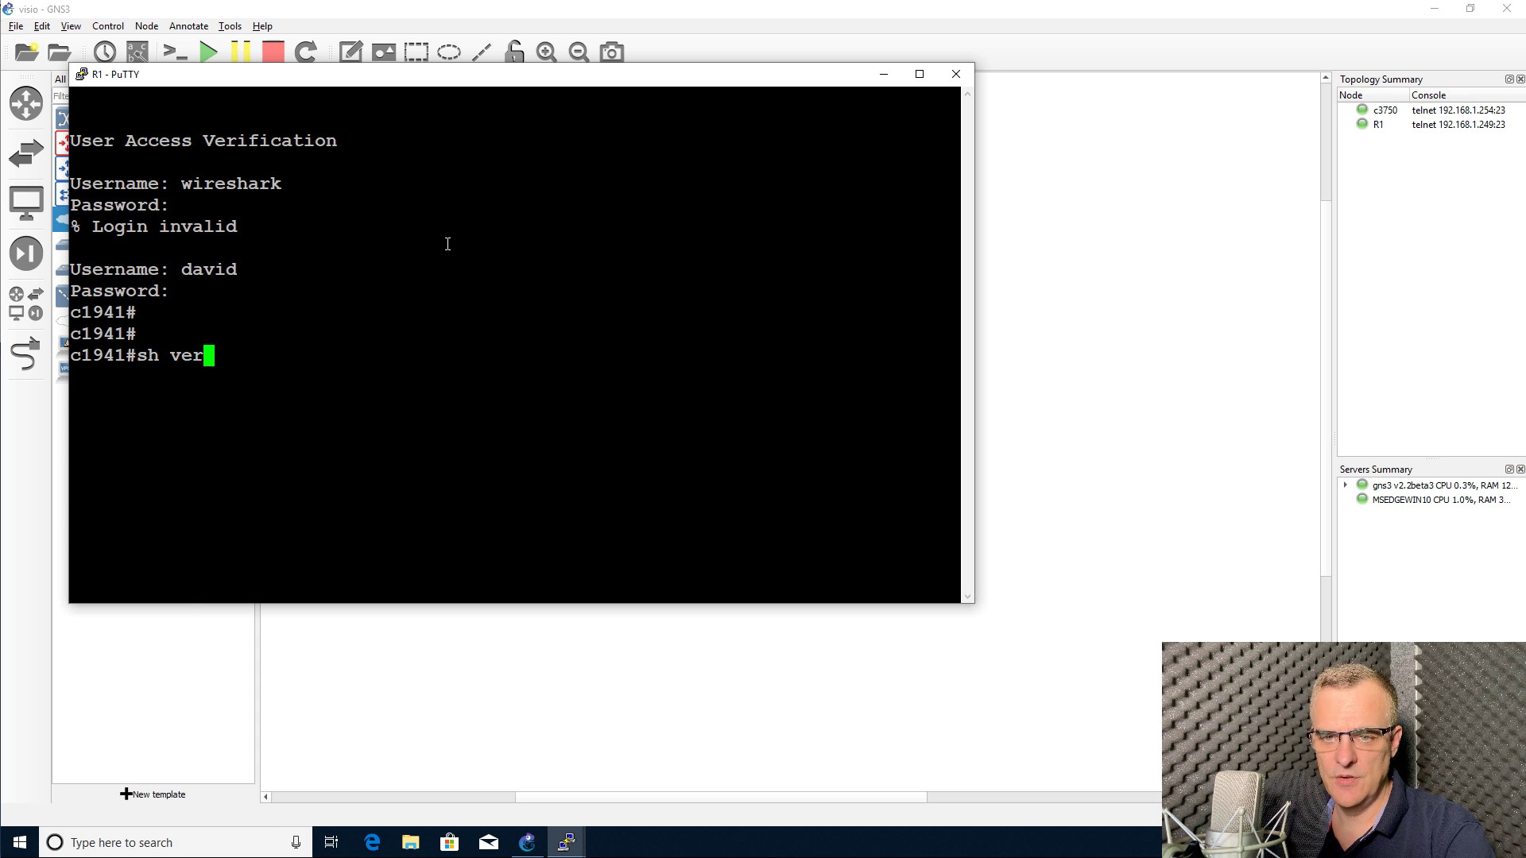
key(Return)
scroll(450, 258, up, 5)
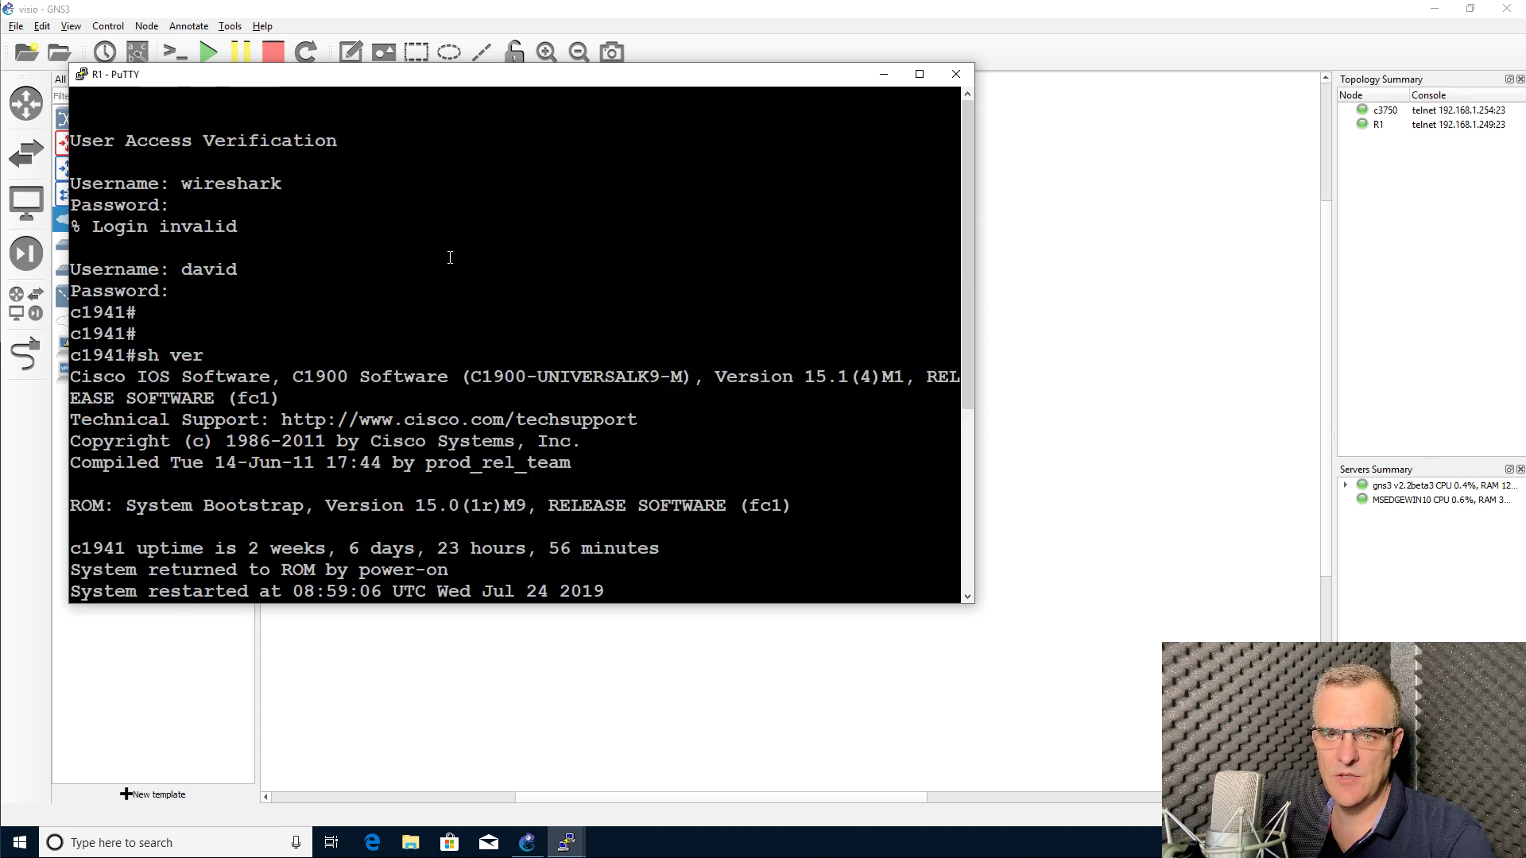
drag(325, 355, 477, 354)
drag(252, 341, 665, 418)
scroll(664, 419, down, 5)
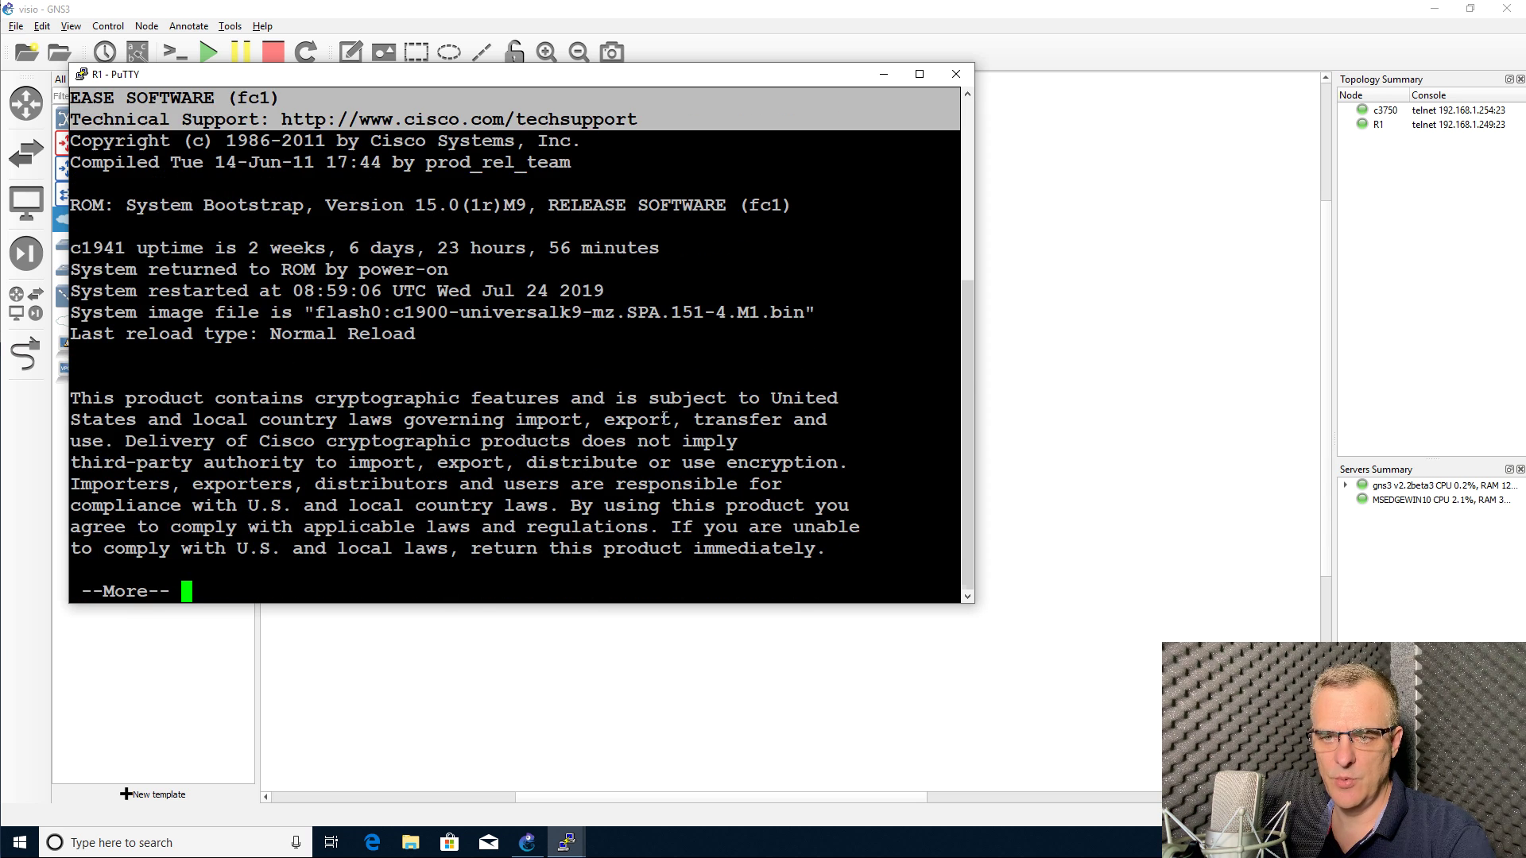
drag(225, 251, 898, 251)
key(space)
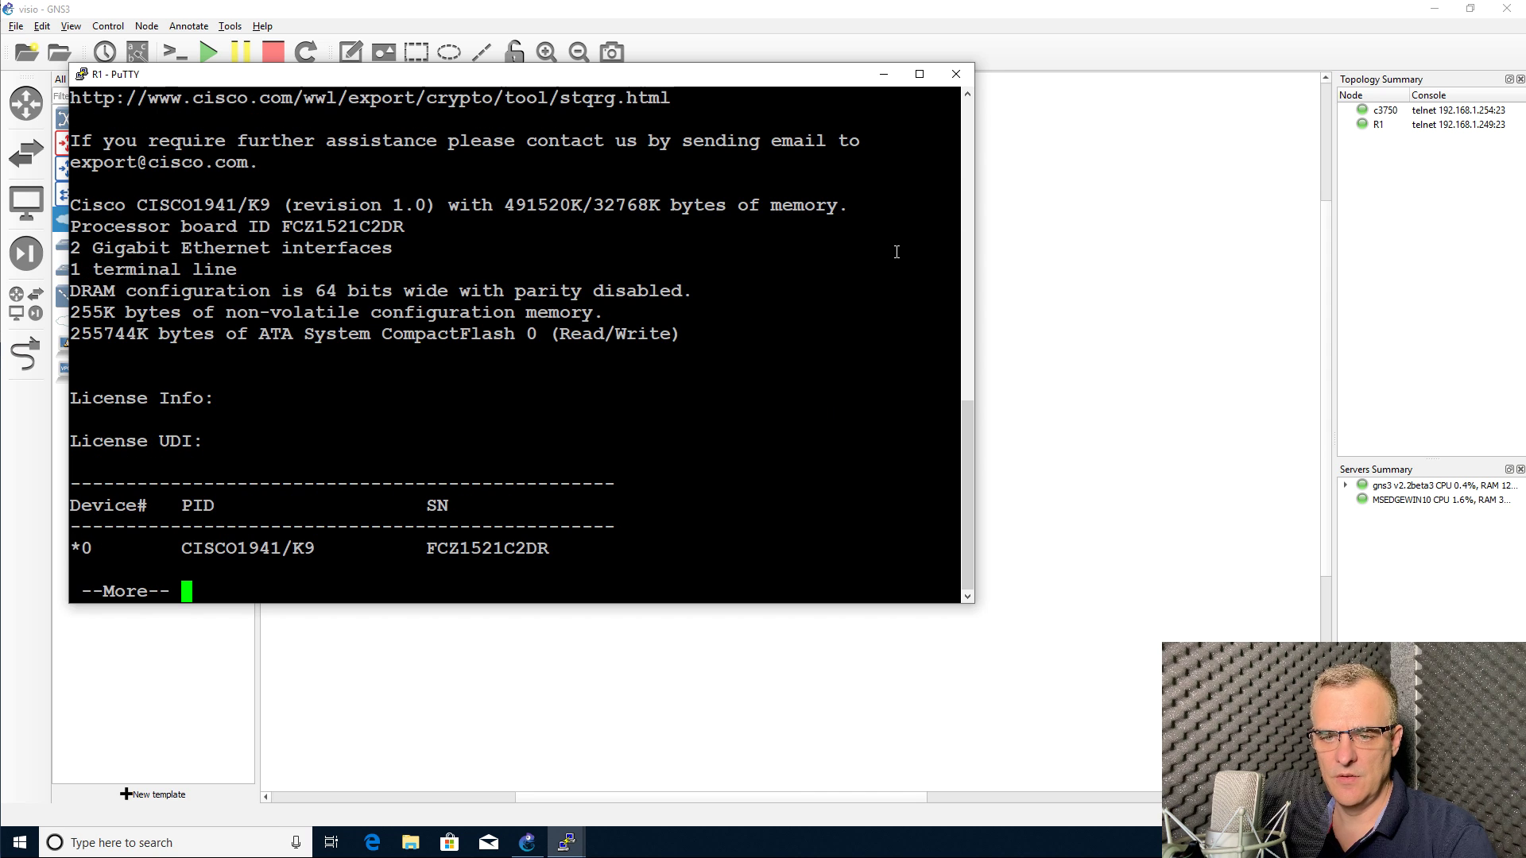
key(space)
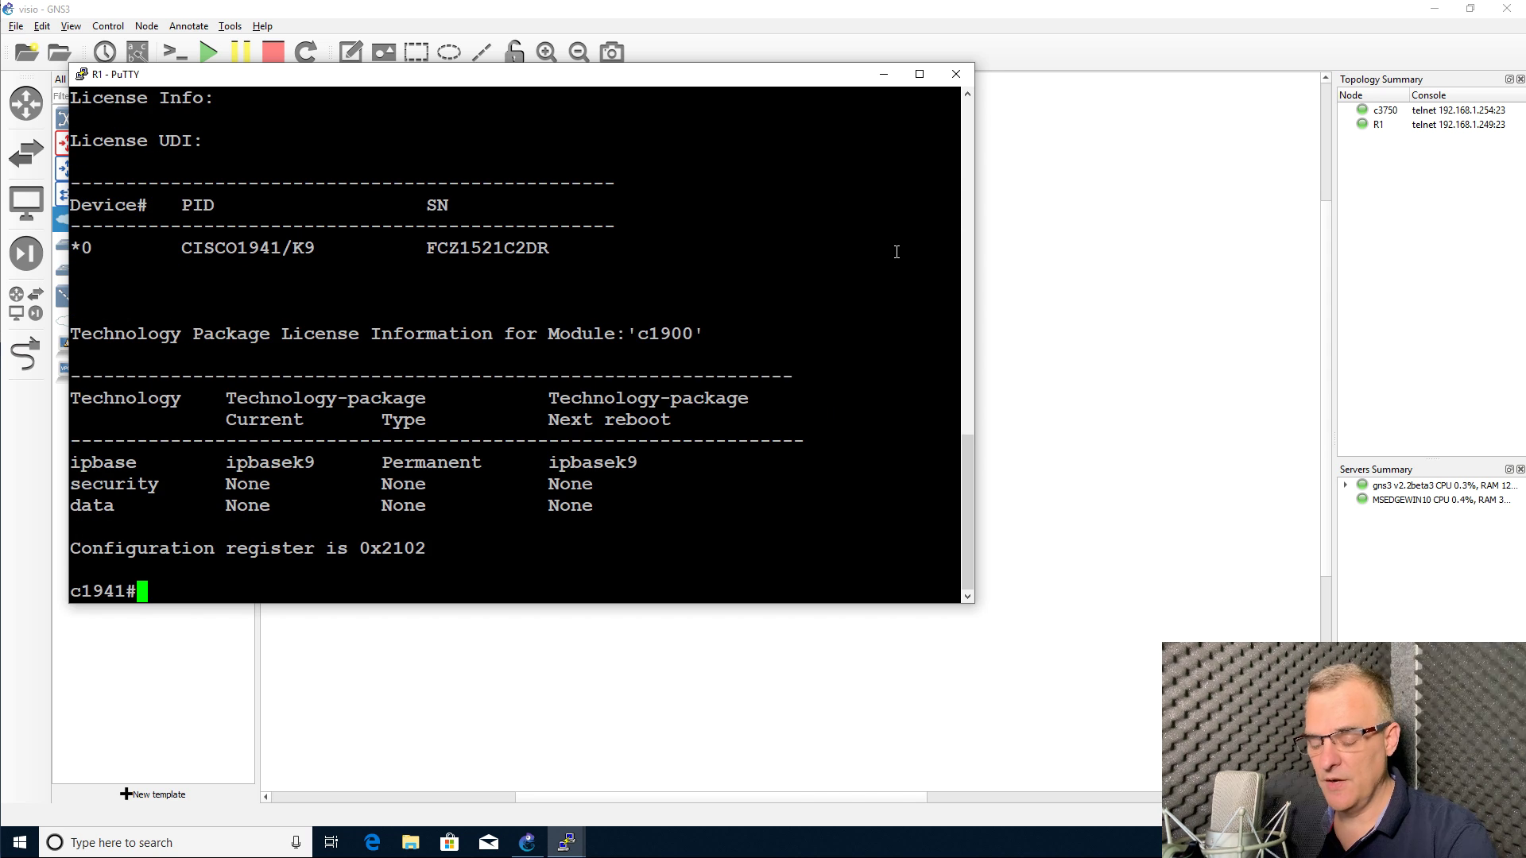
Step: Run 'sh diag' on R1 and review the C1941 Mother board hardware details
text(sh diag)
key(Return)
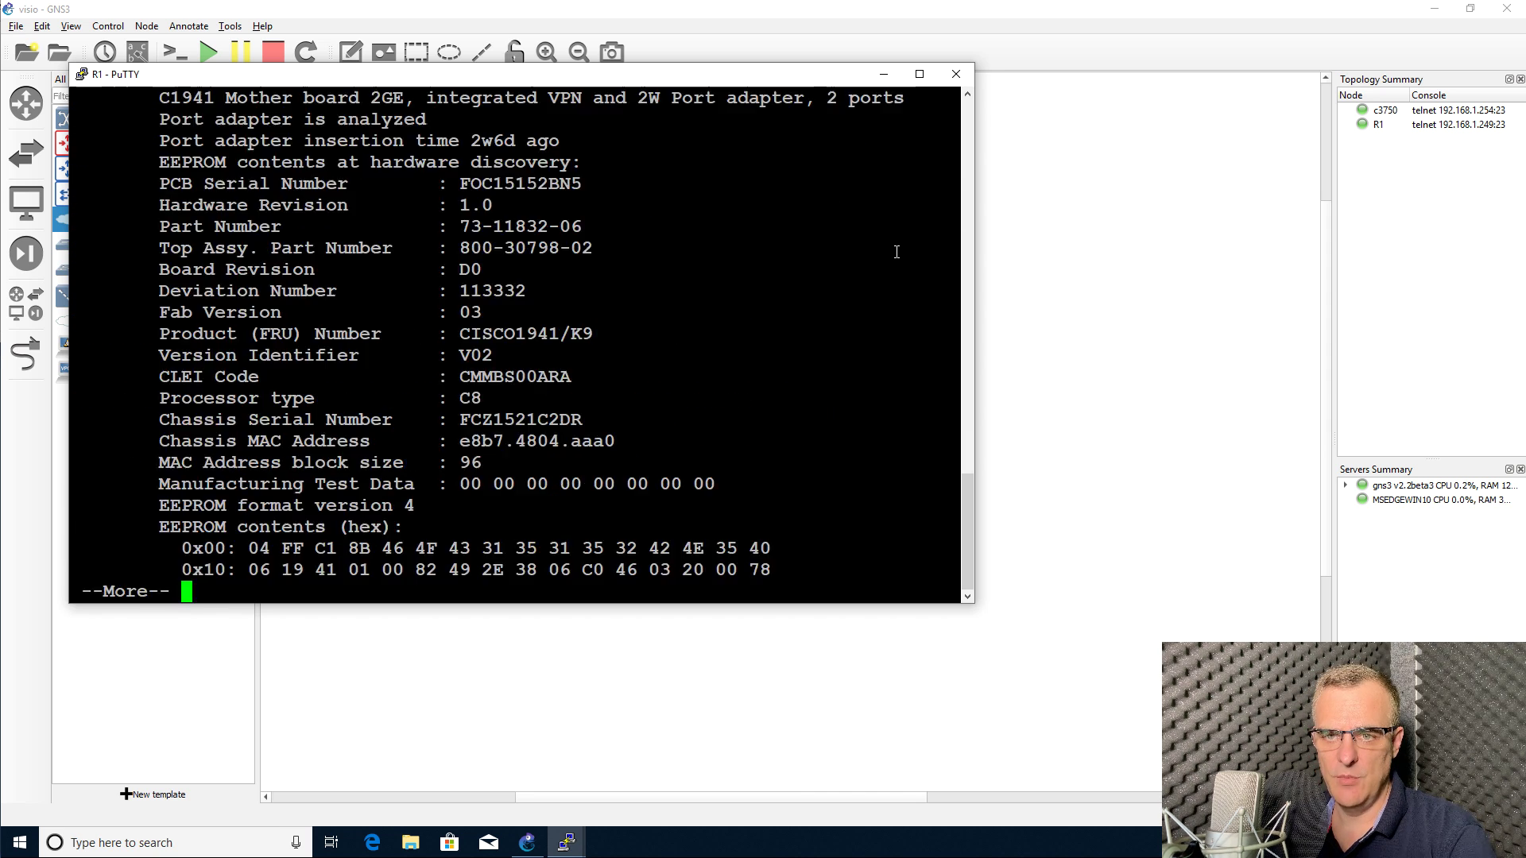
scroll(804, 290, up, 15)
scroll(716, 318, down, 10)
scroll(635, 333, up, 3)
scroll(556, 350, down, 3)
drag(148, 356, 493, 364)
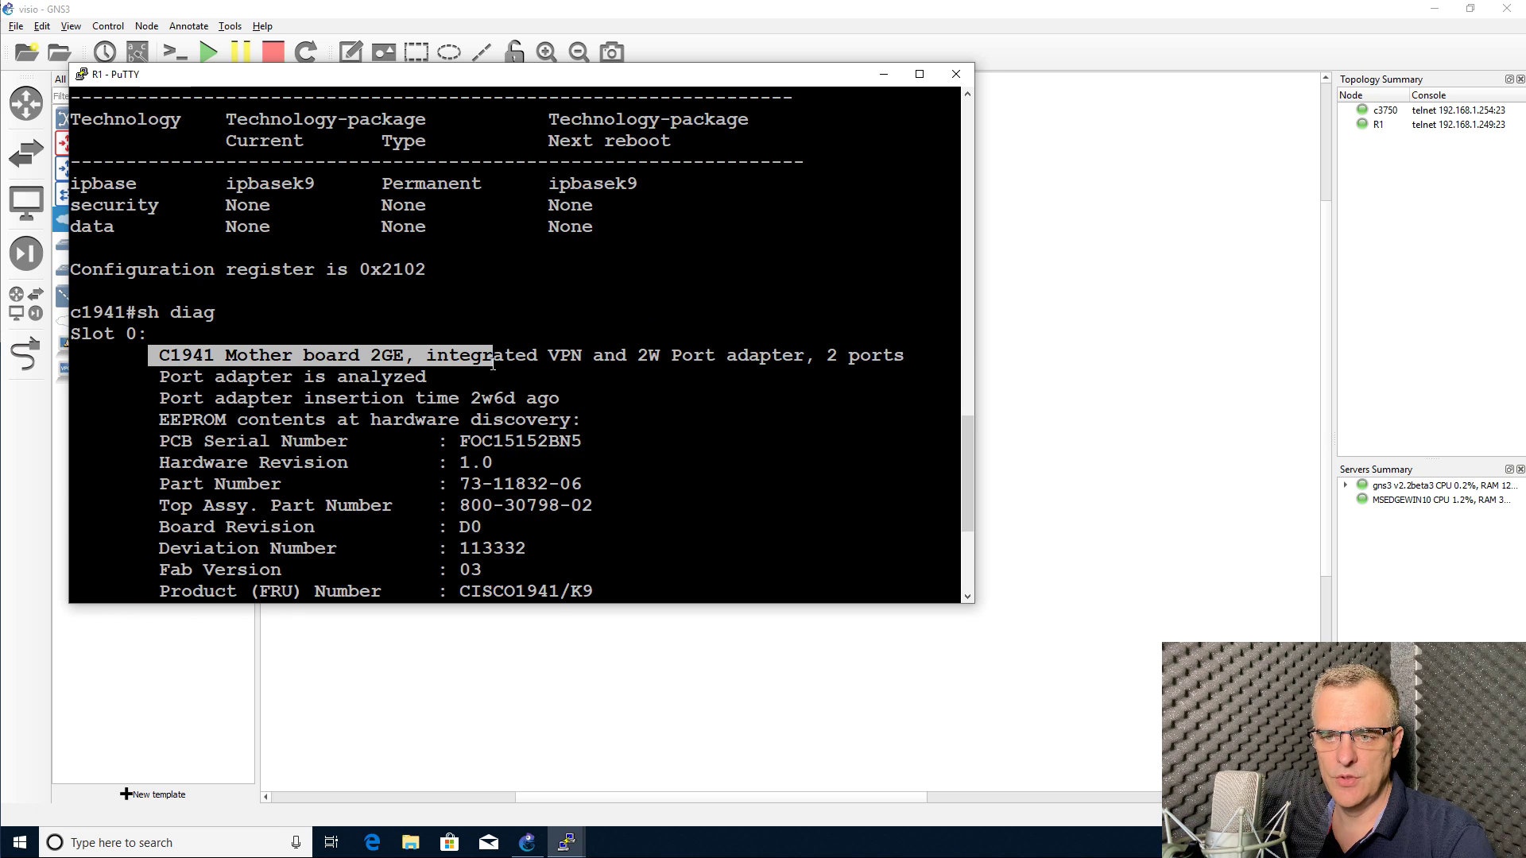
key(space)
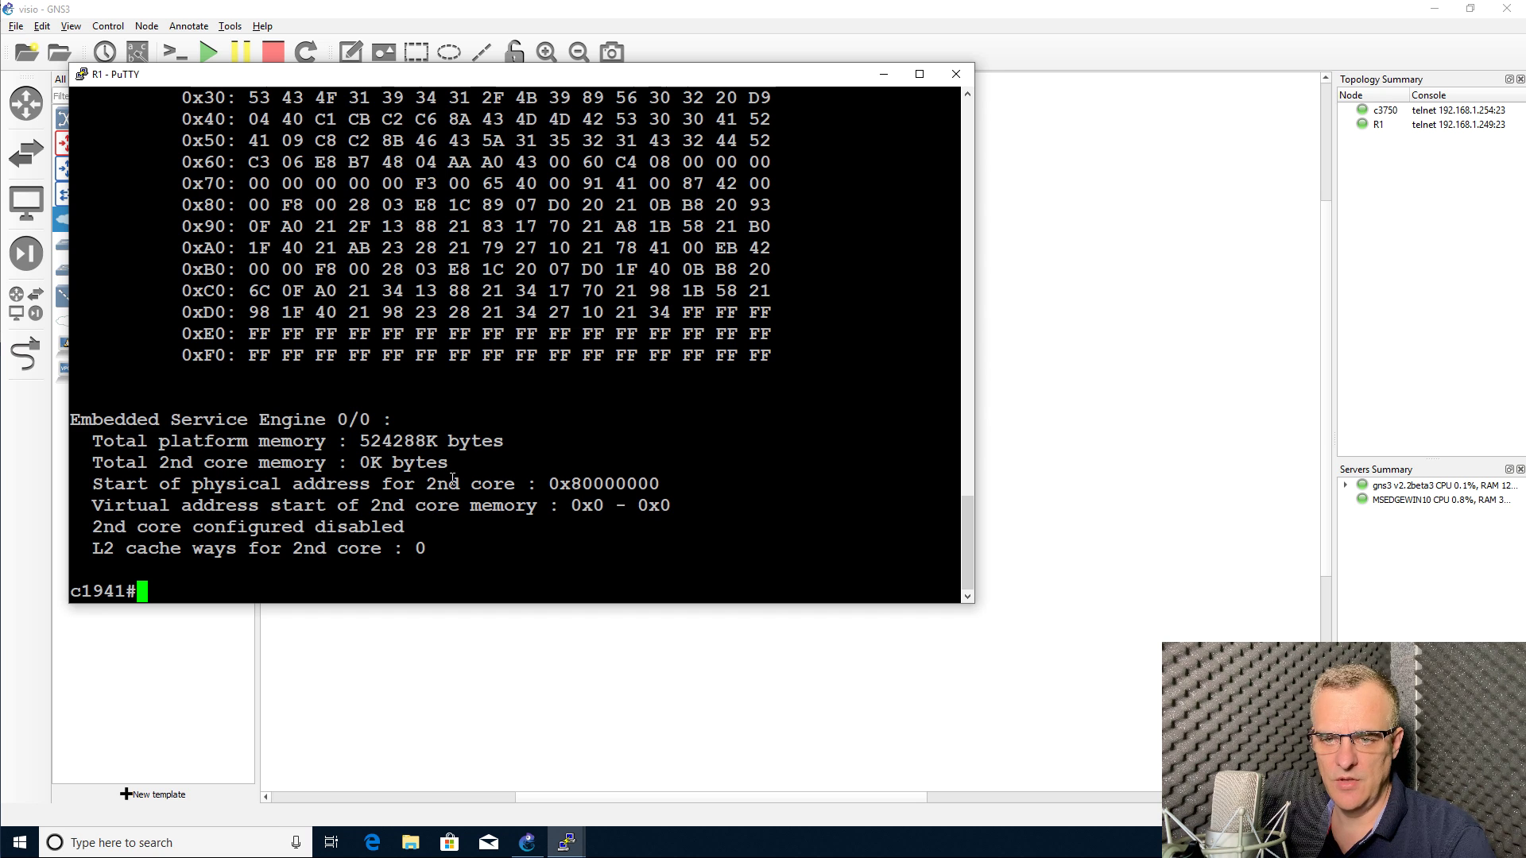
scroll(452, 479, up, 8)
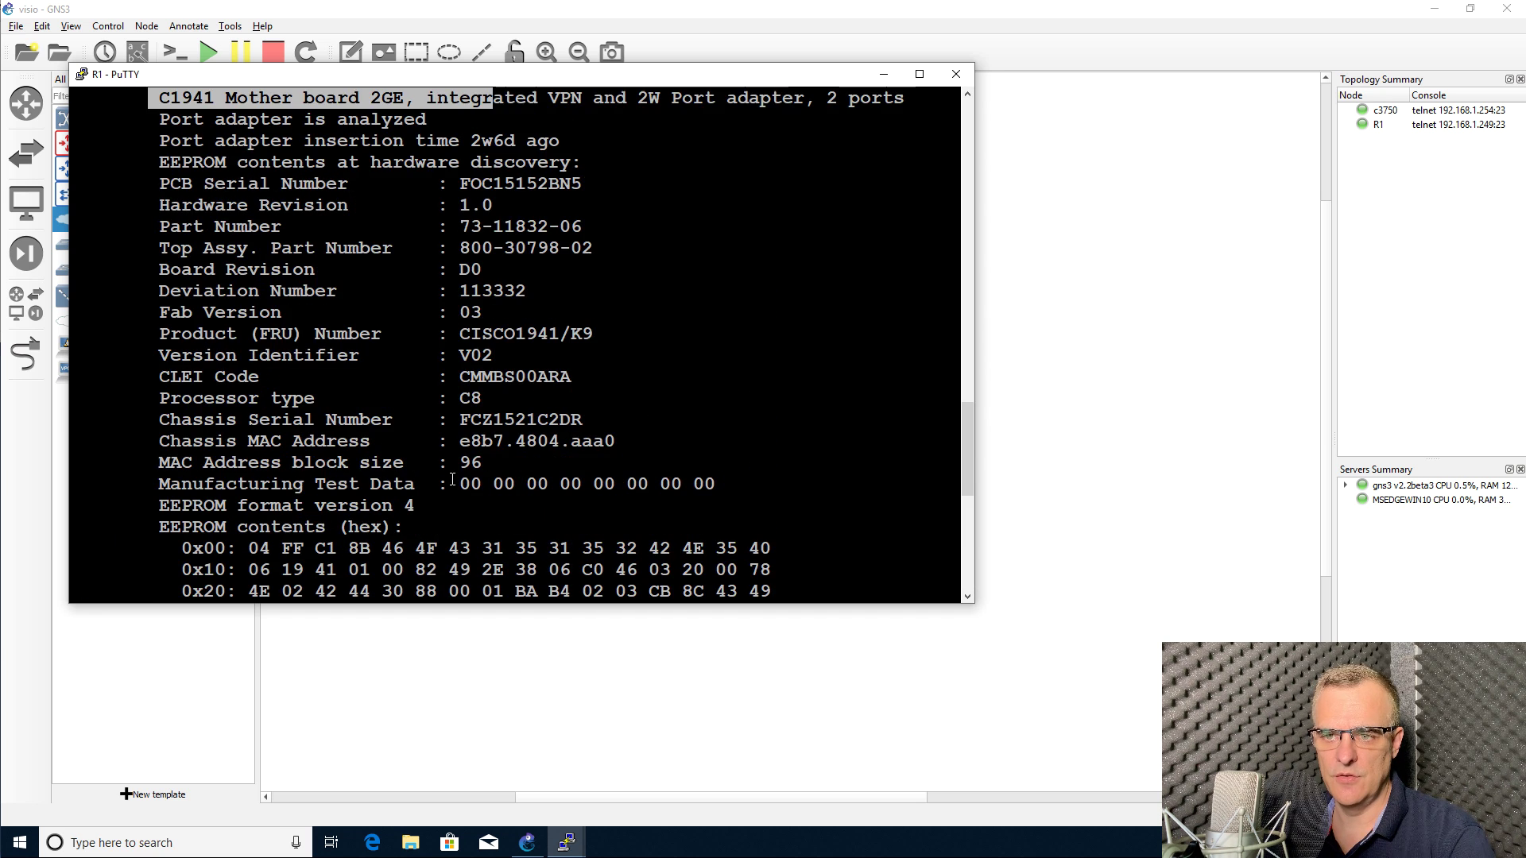
scroll(453, 480, up, 4)
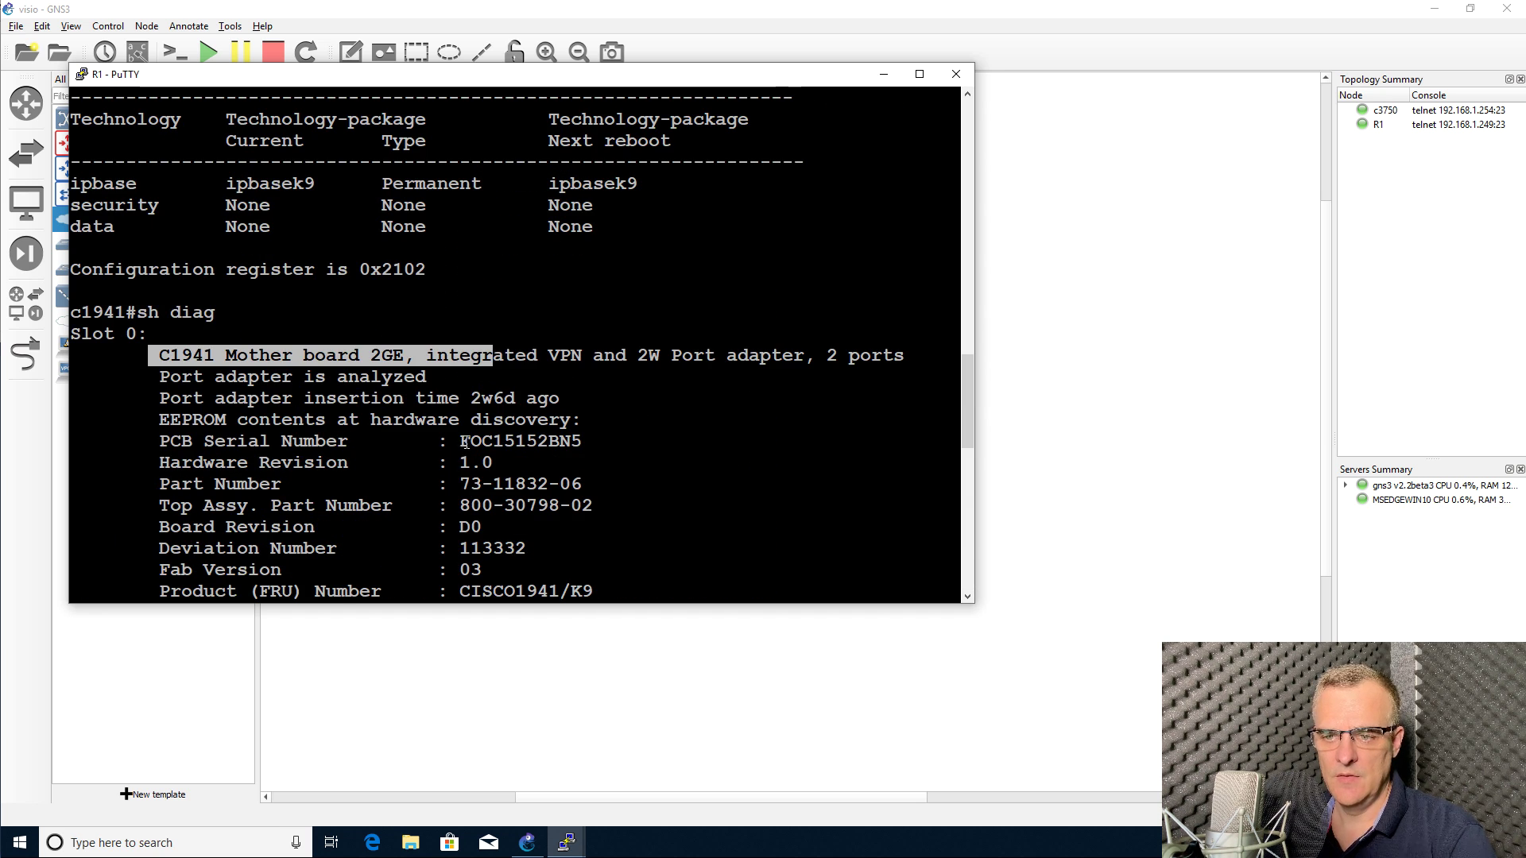
scroll(463, 445, down, 12)
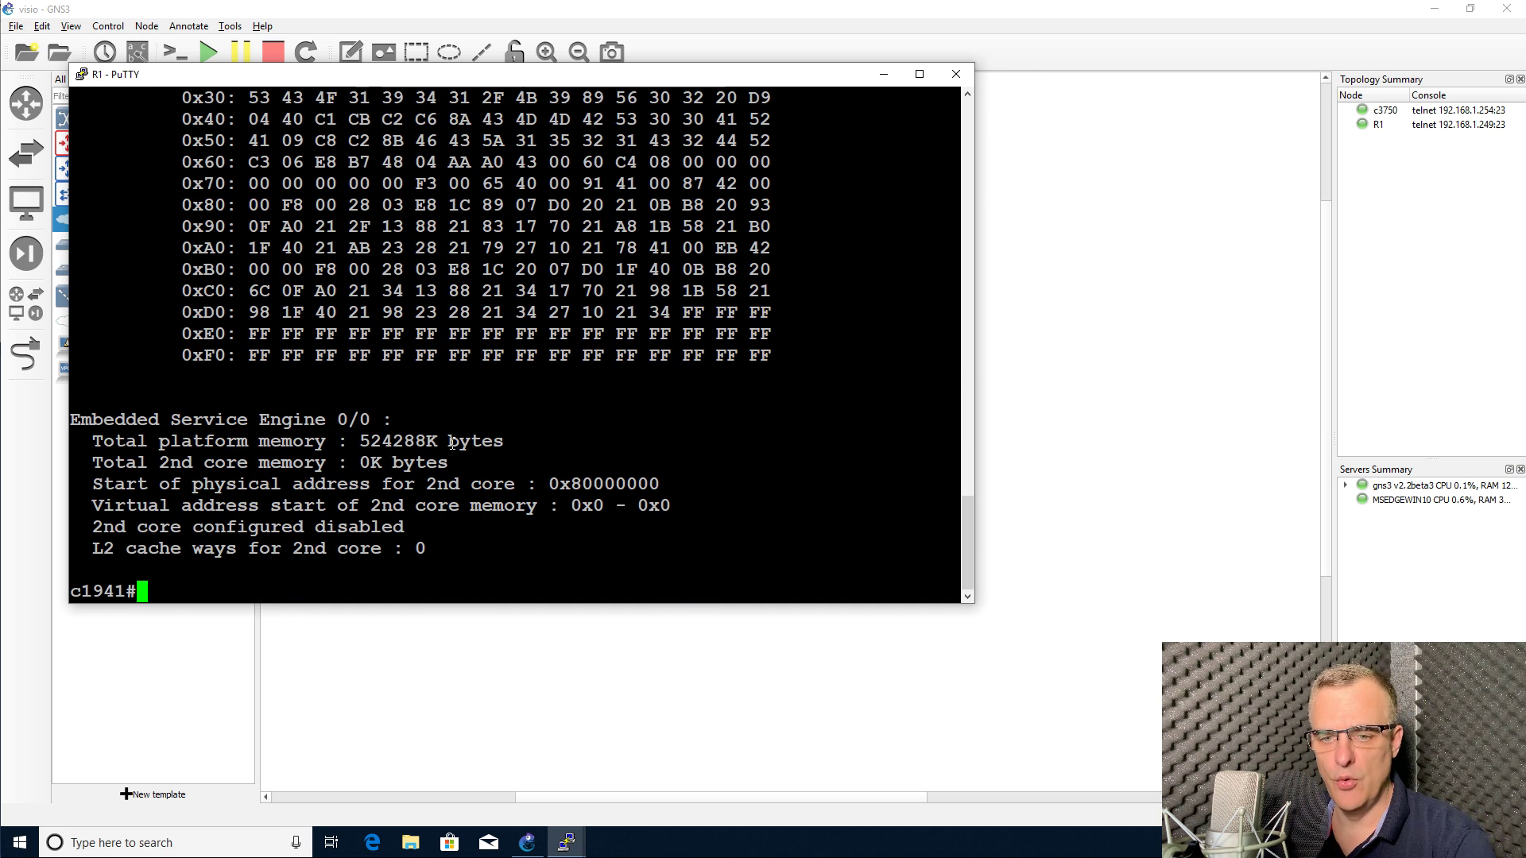
Step: Run 'sh ver' again, then move the R1 console window aside
text(sh ver)
key(Return)
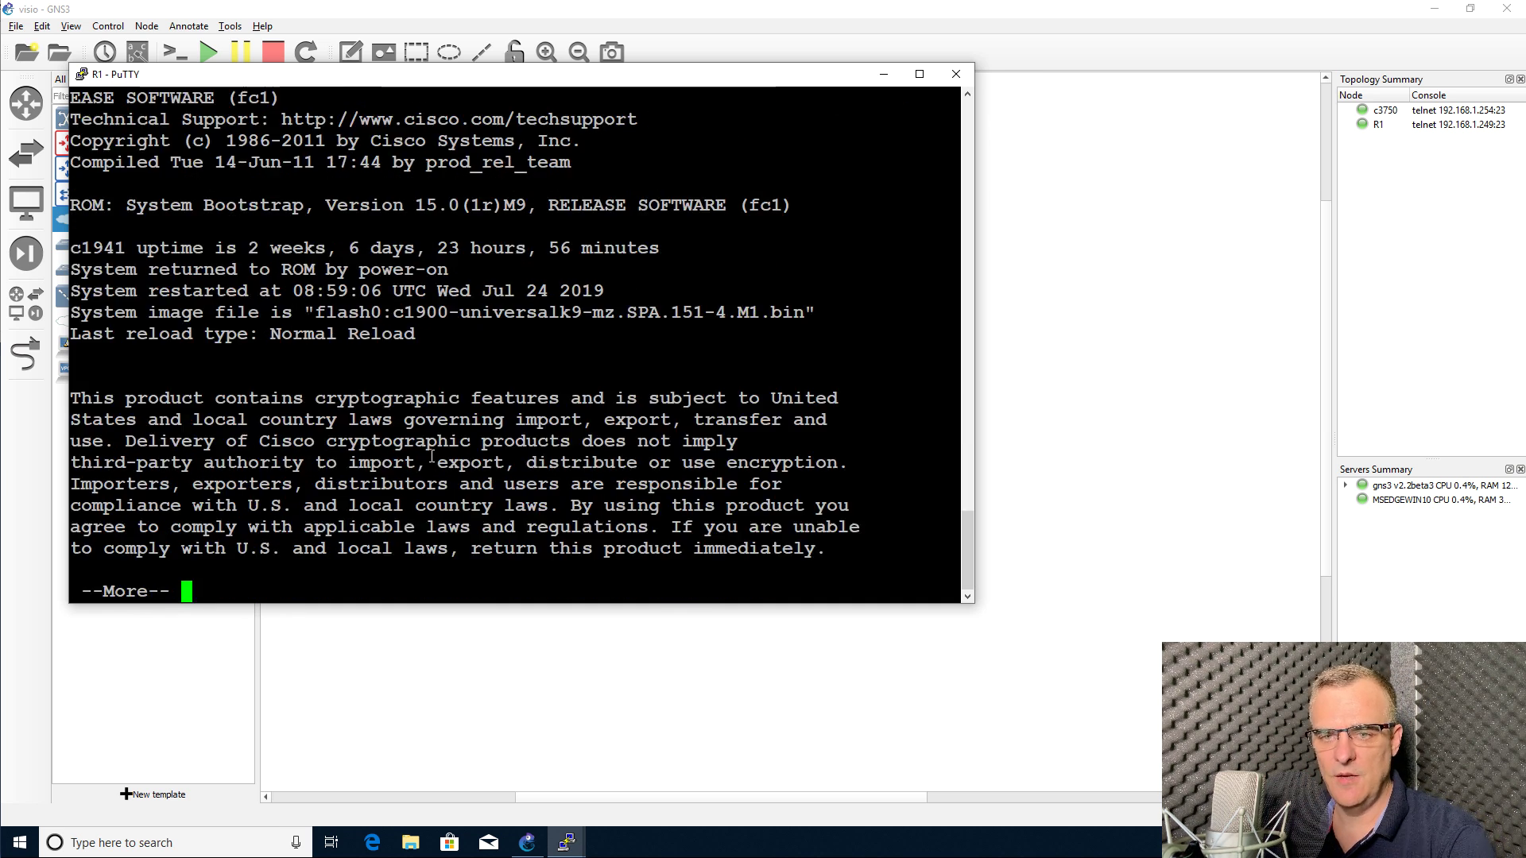
key(space)
key(space)
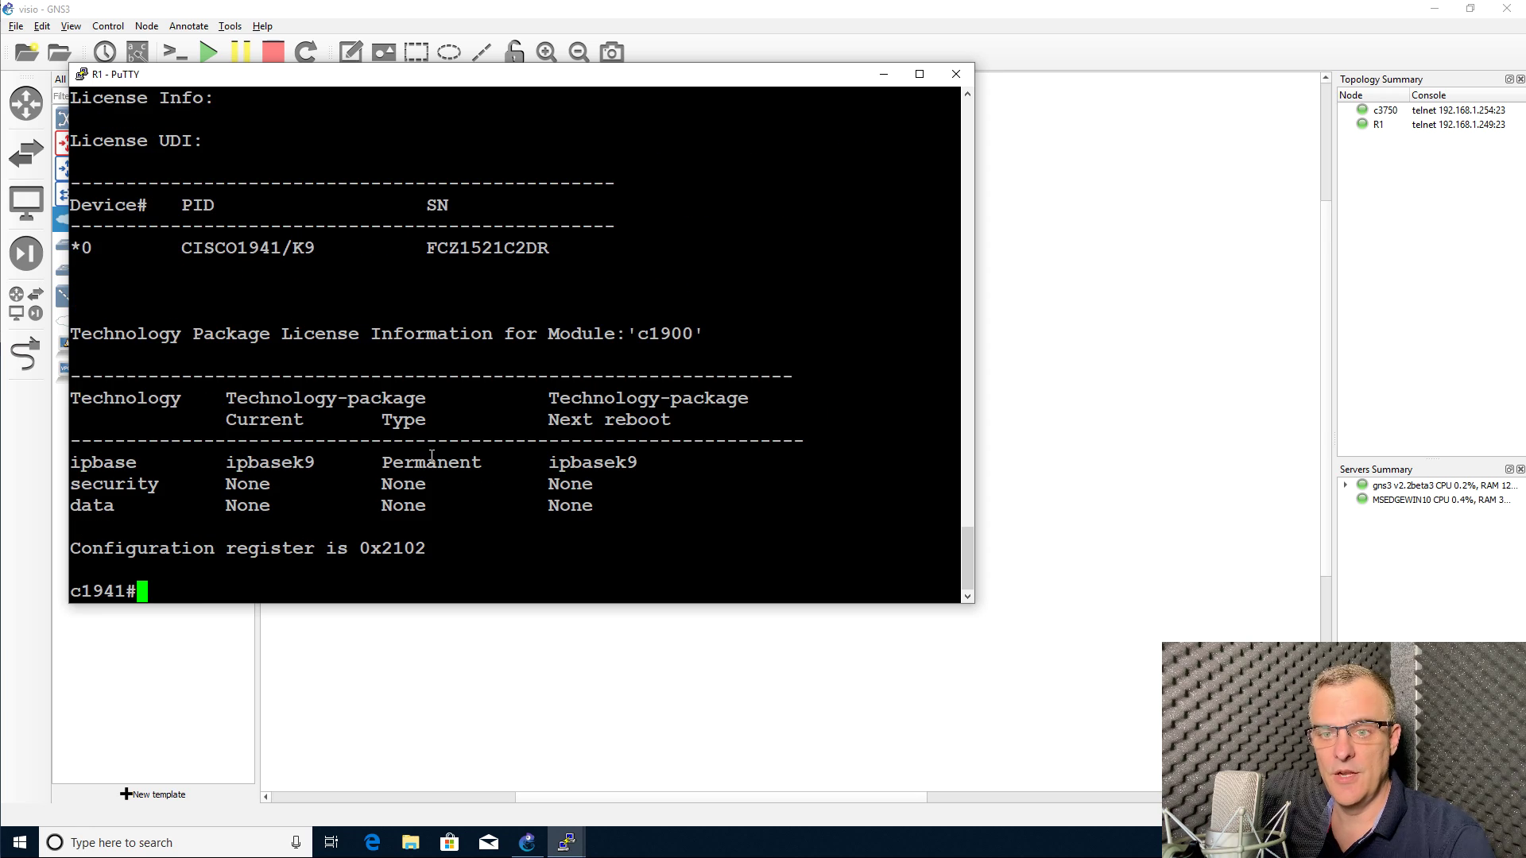
drag(380, 85, 908, 209)
Step: Turn on Snap to grid and Show the grid from the View menu
click(285, 93)
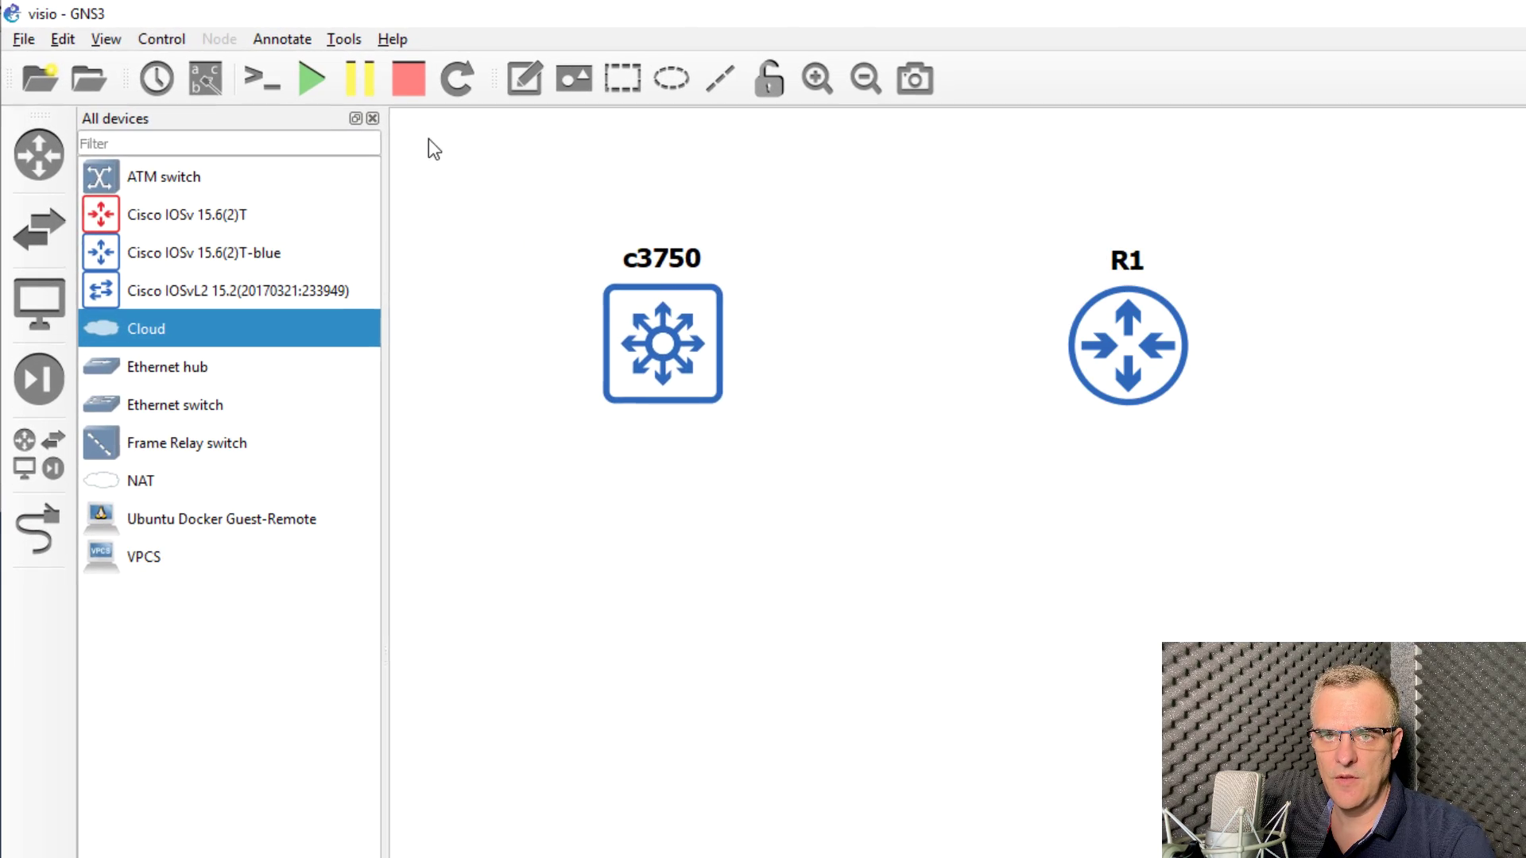
click(95, 38)
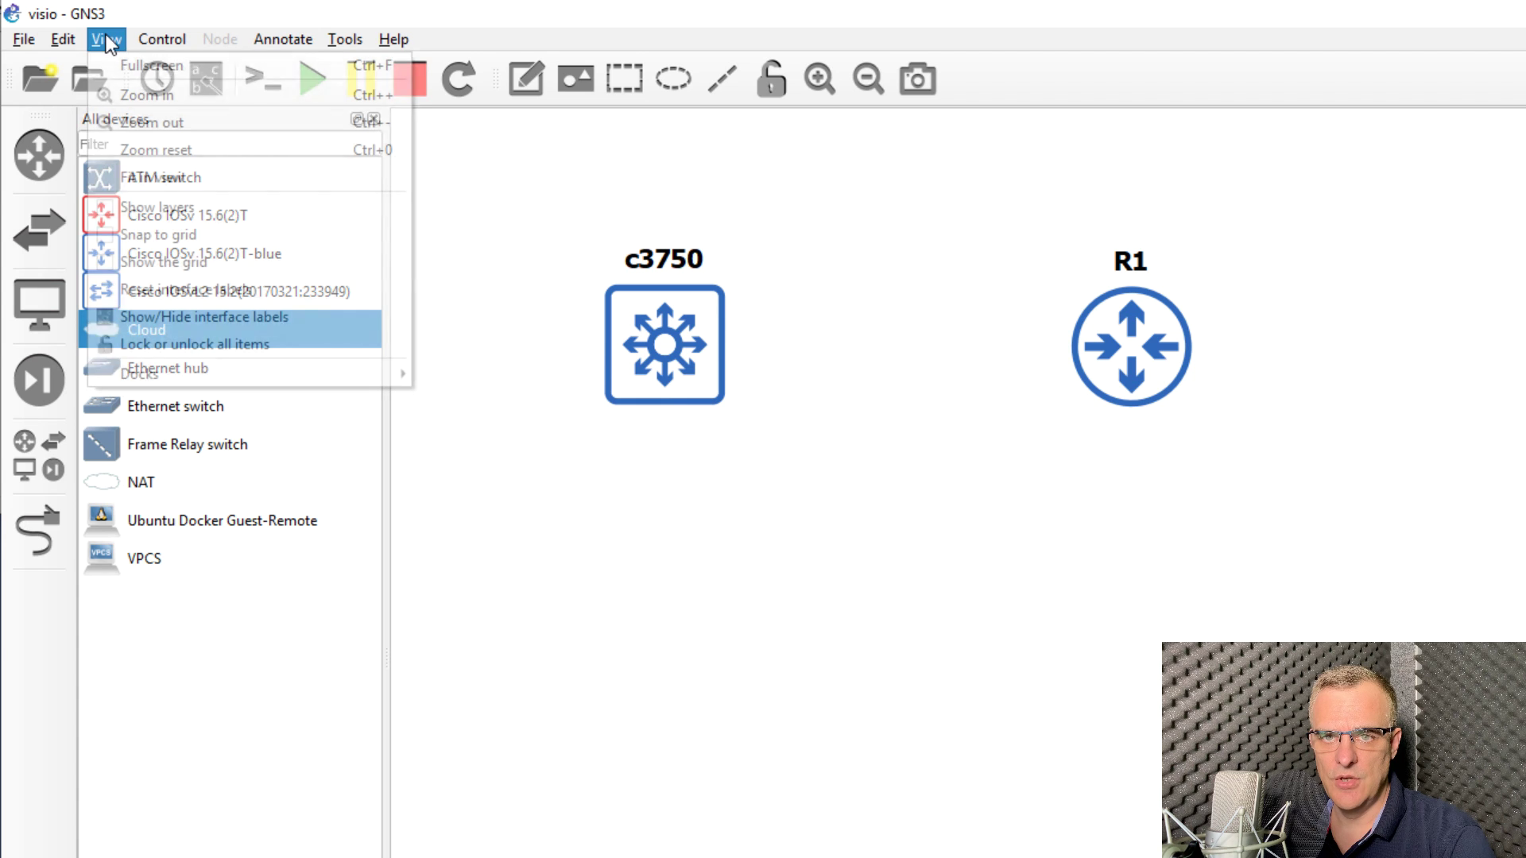
click(154, 237)
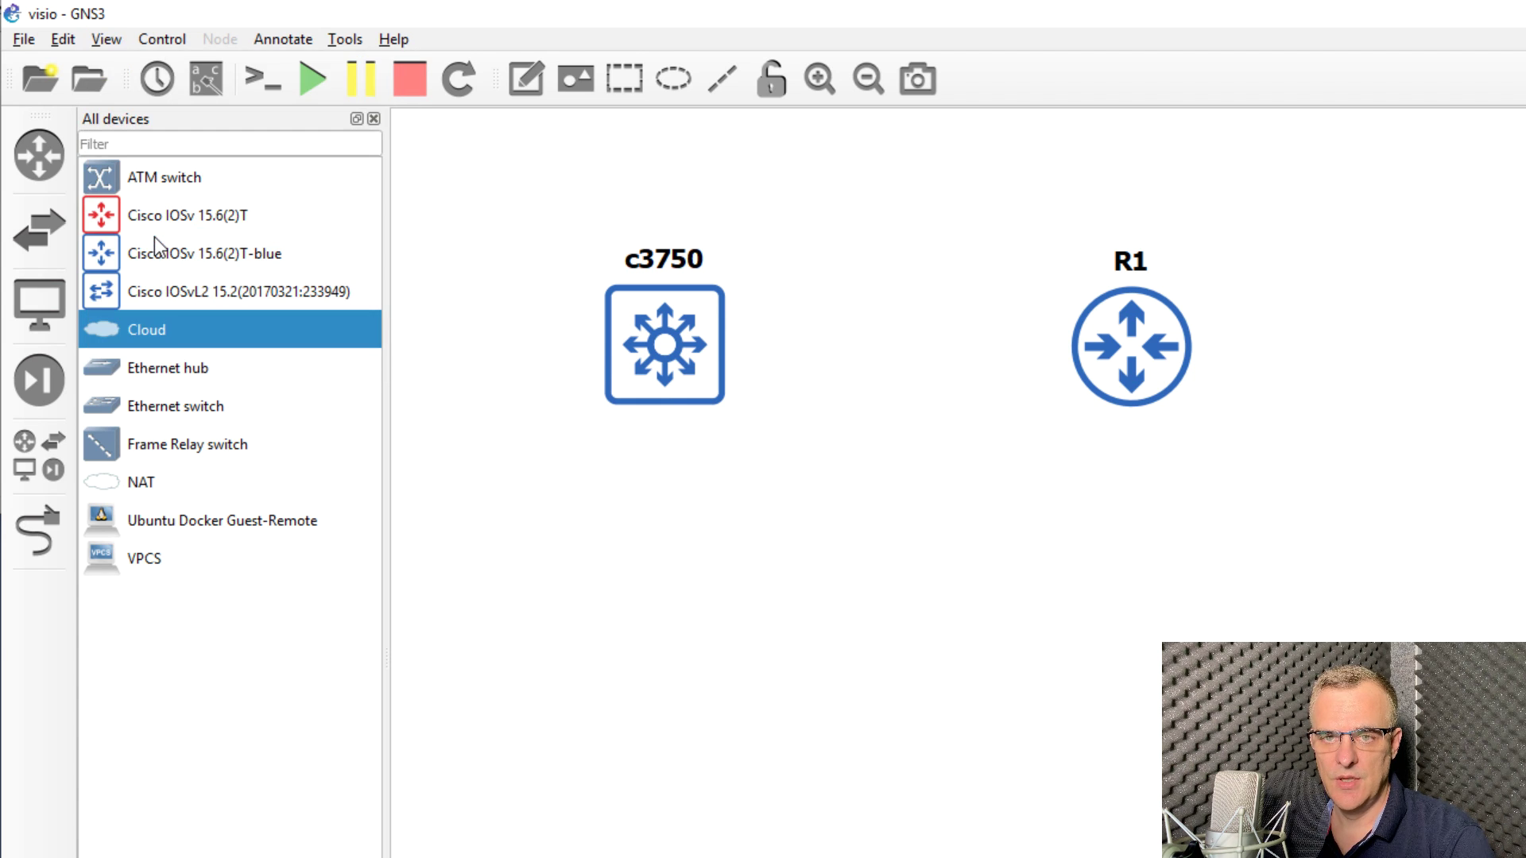
click(115, 41)
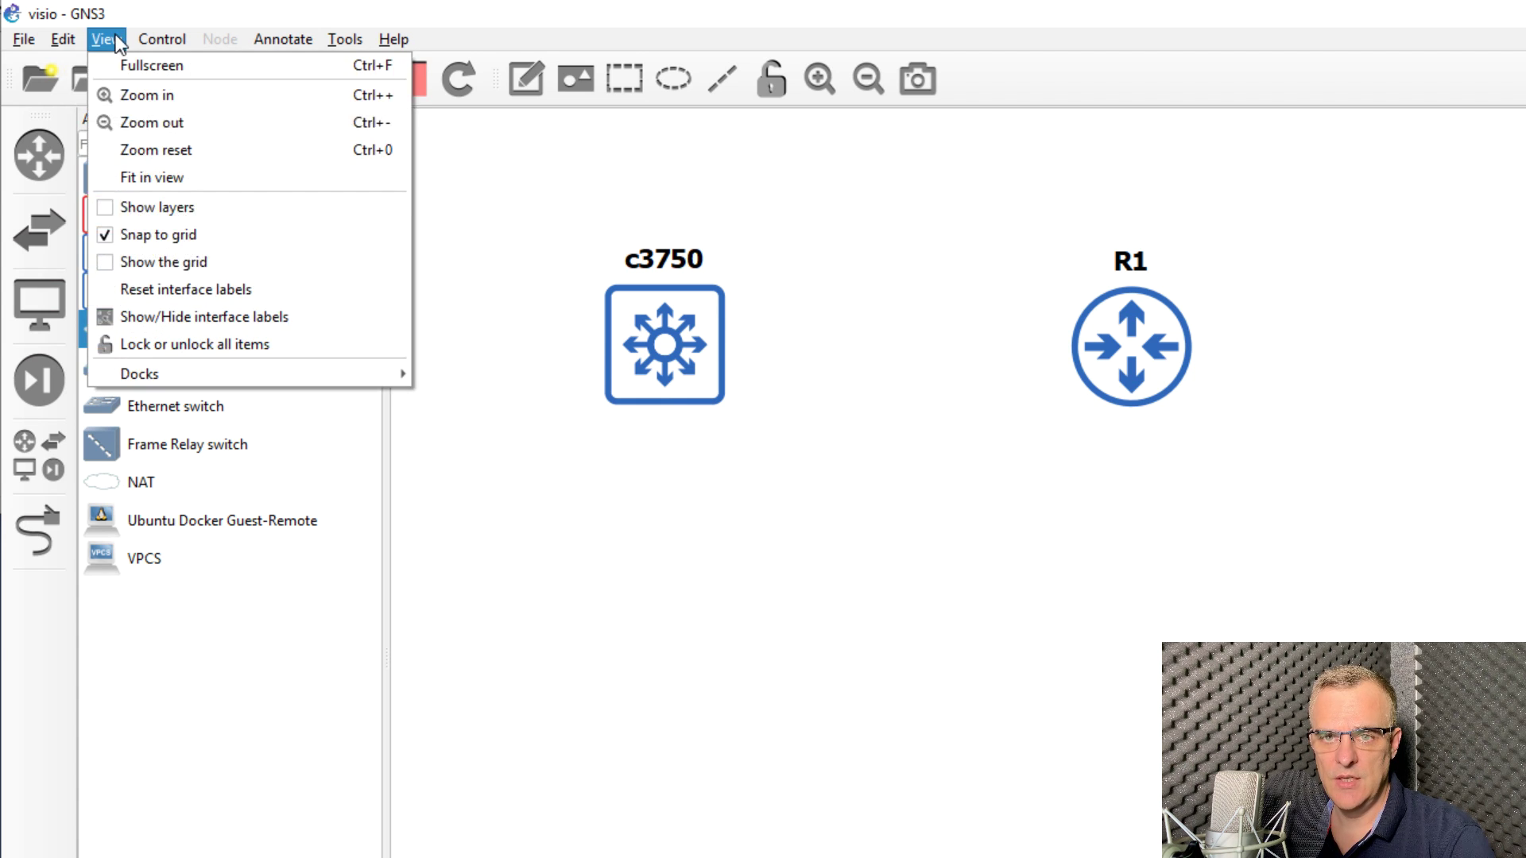
click(178, 264)
click(655, 340)
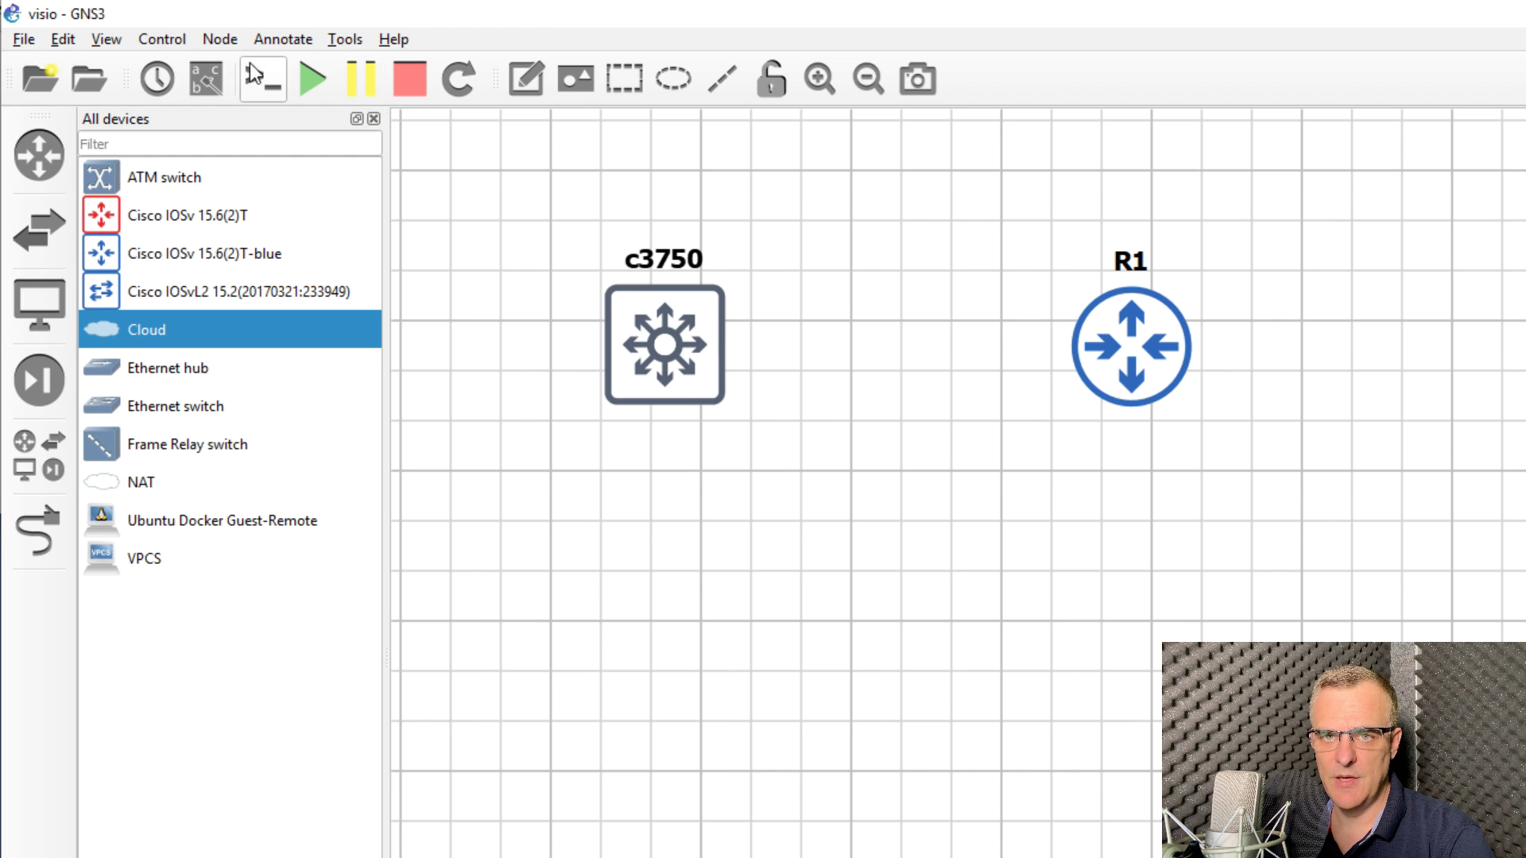
Step: Confirm the Topology view drawing grid size of 25 in Preferences and save
click(66, 37)
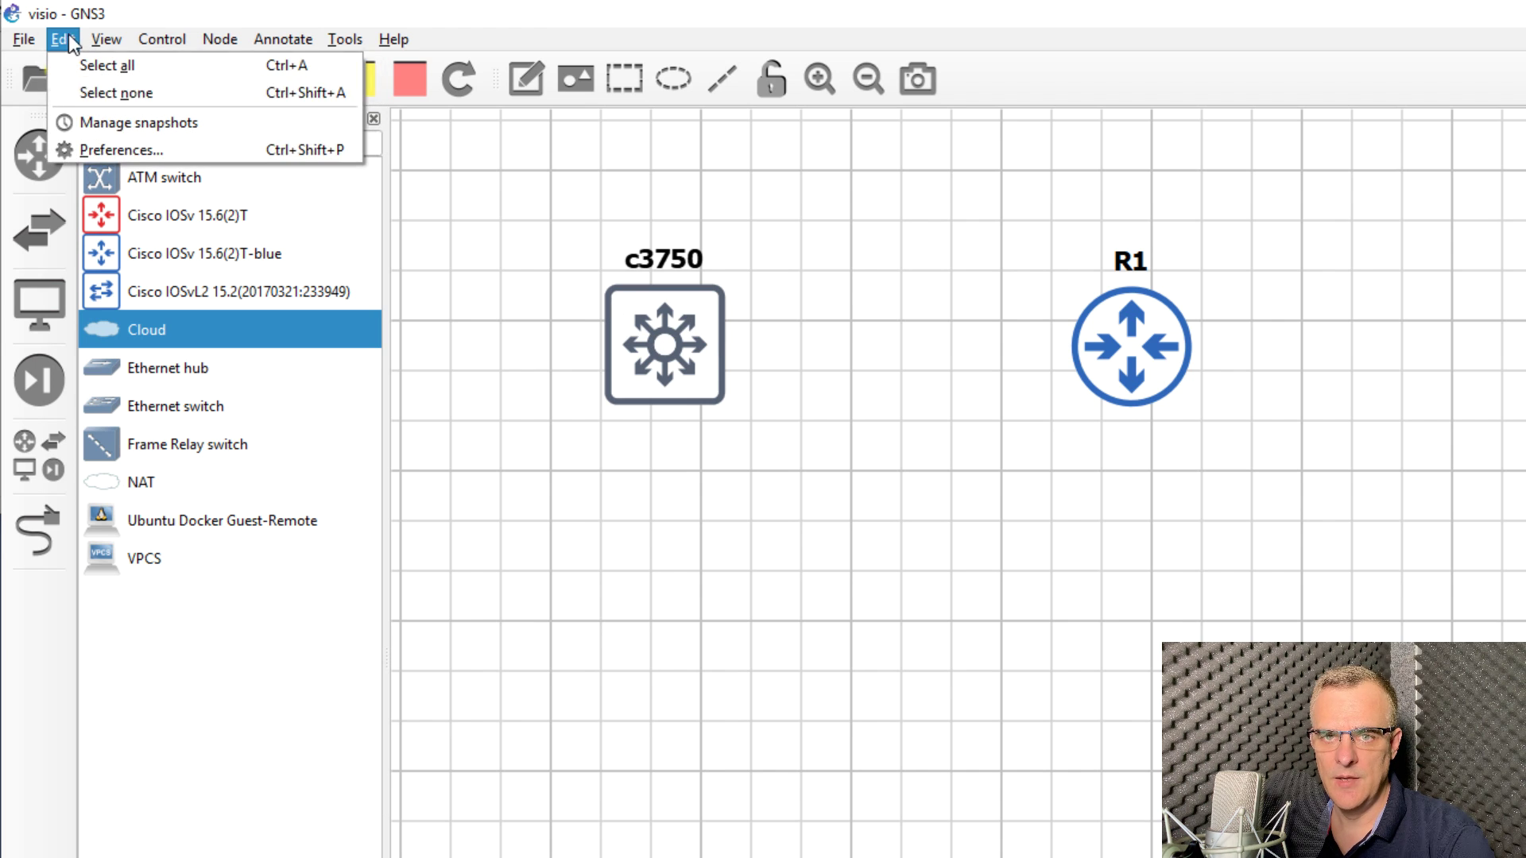
click(102, 148)
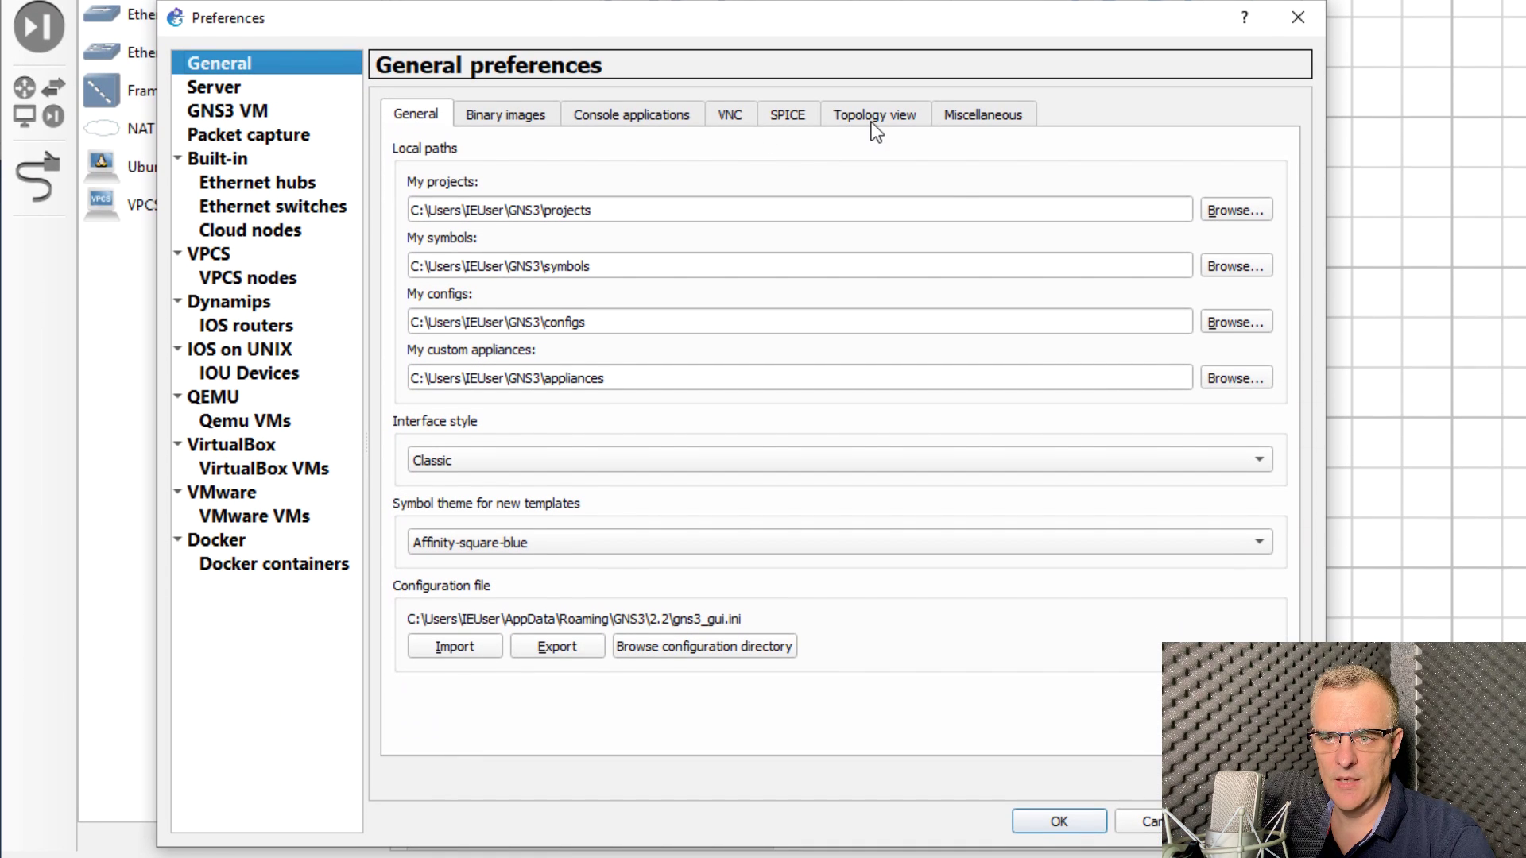
click(873, 118)
double_click(608, 264)
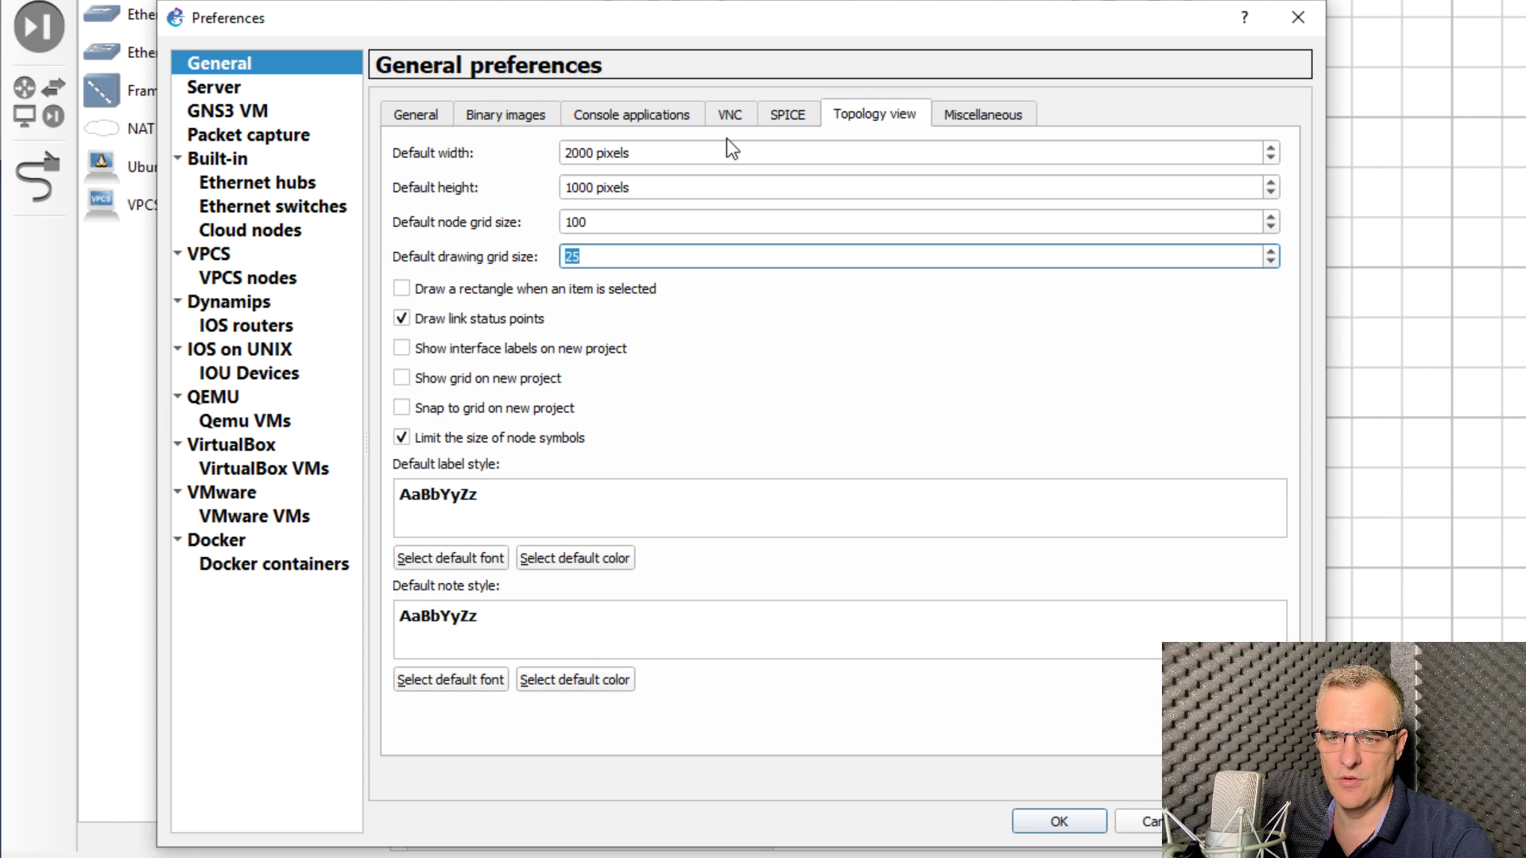
click(1059, 821)
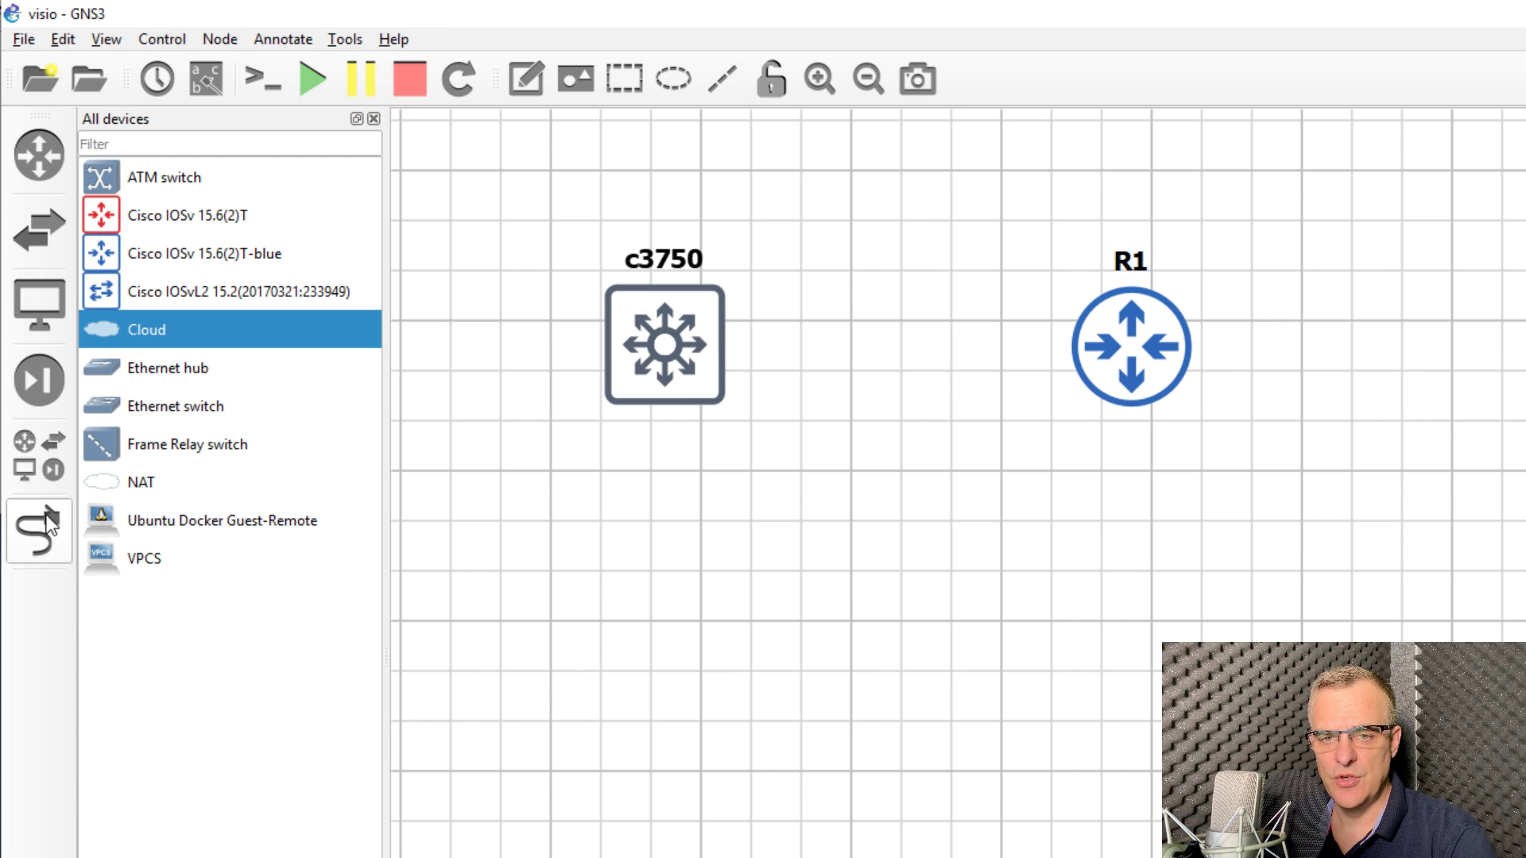
Step: Start a link from c3750's eth0, then cancel it
click(51, 525)
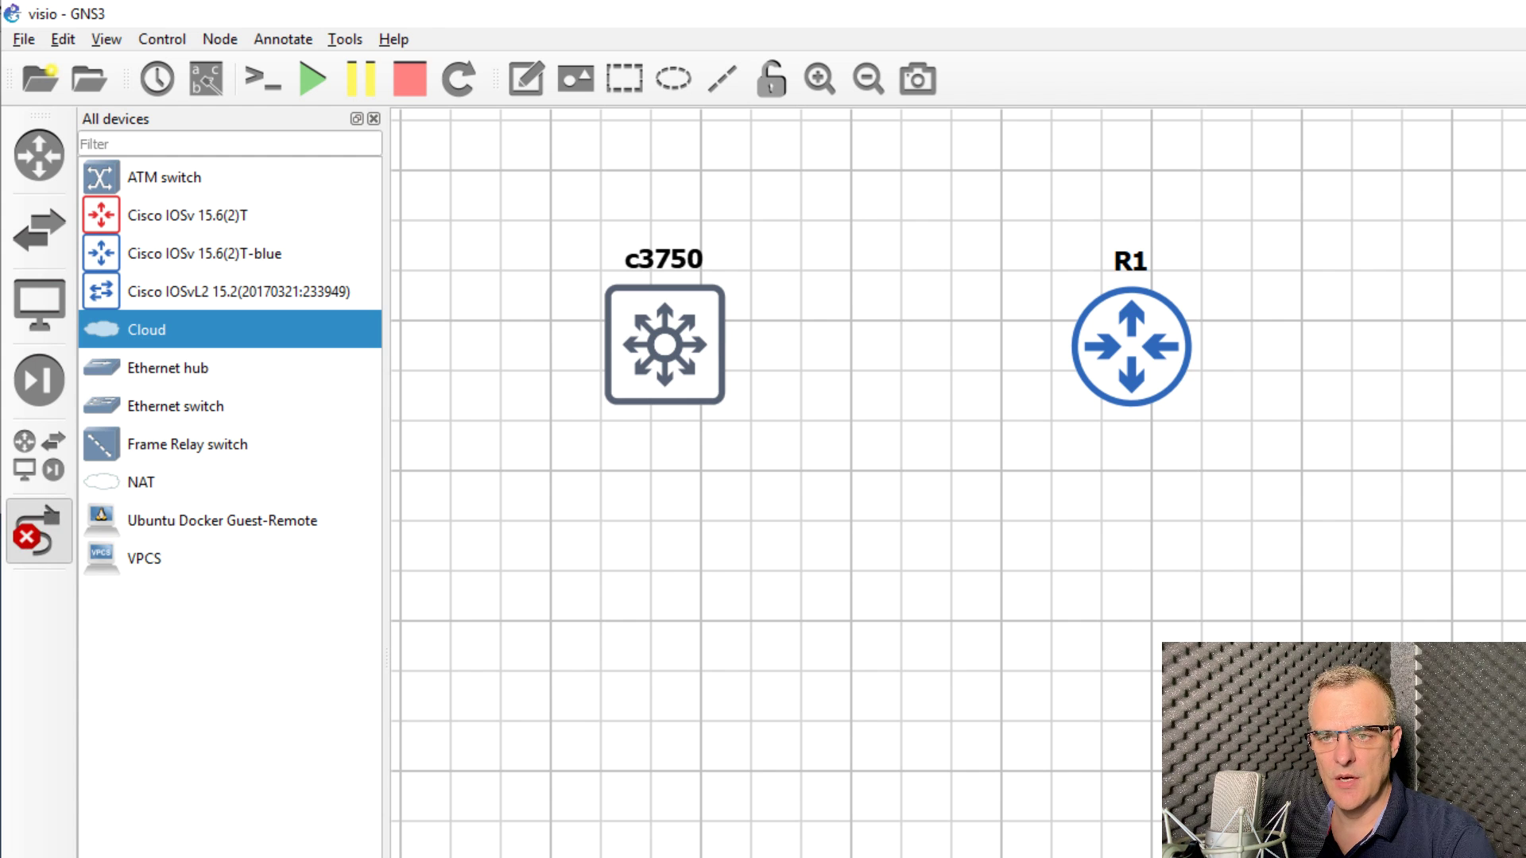
click(712, 337)
click(755, 347)
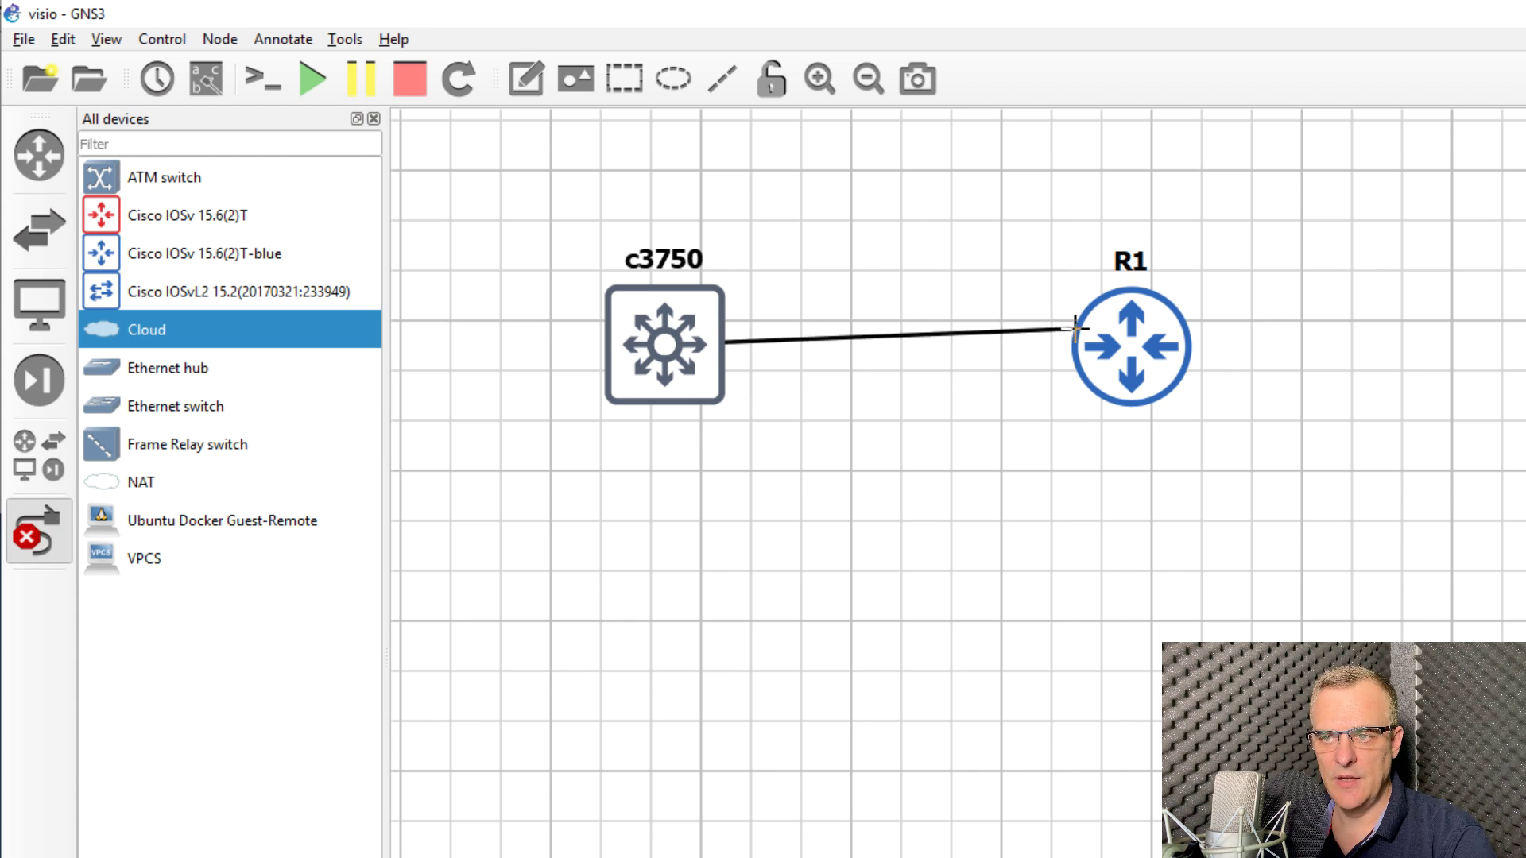
right_click(1134, 346)
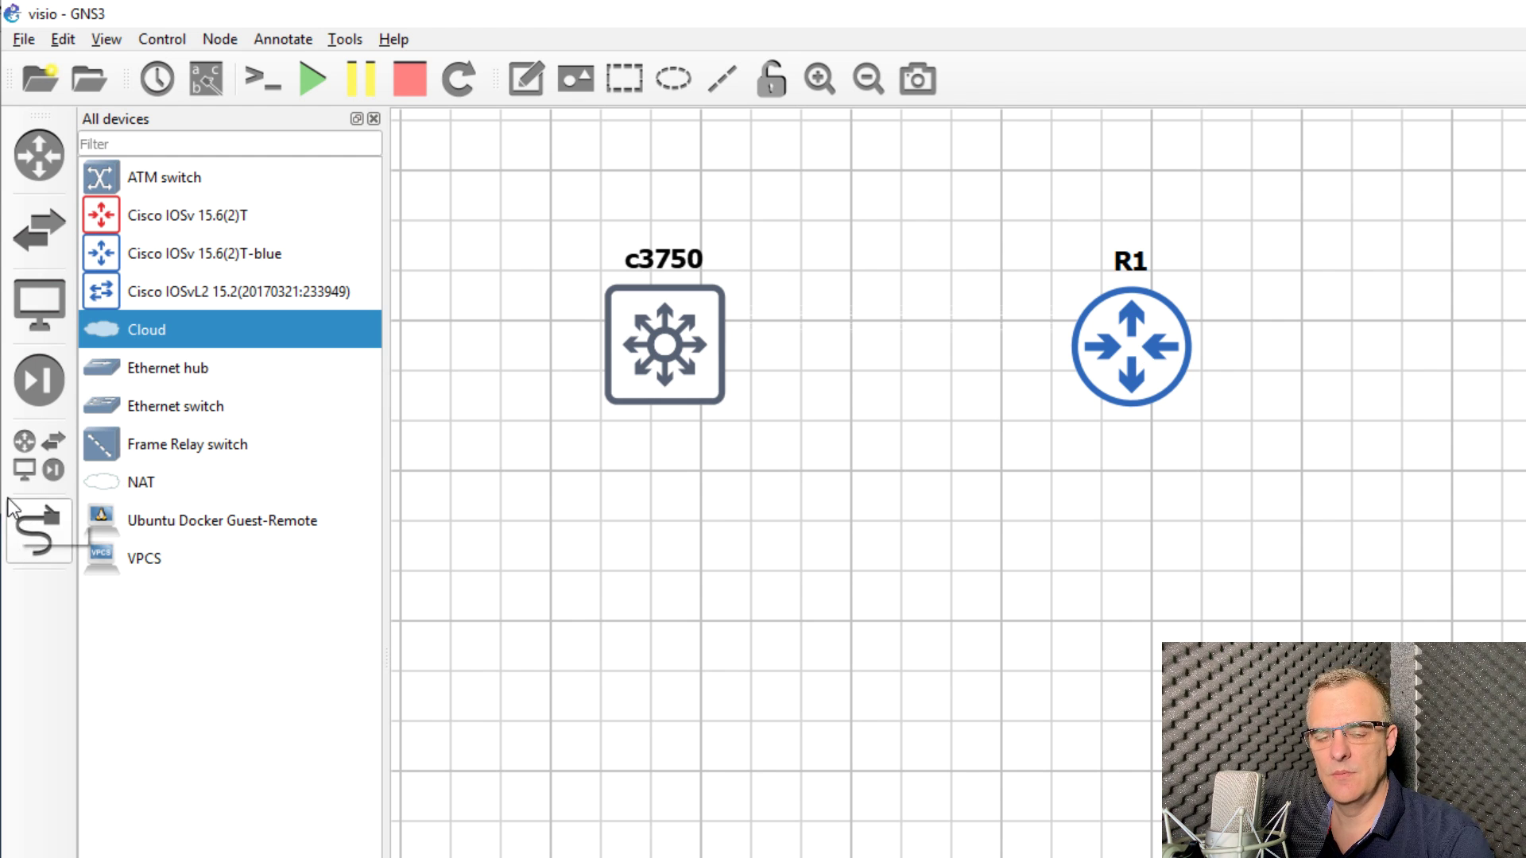
Step: Draw a straight line from c3750 to R1 and drag both devices level onto it
click(704, 83)
click(751, 337)
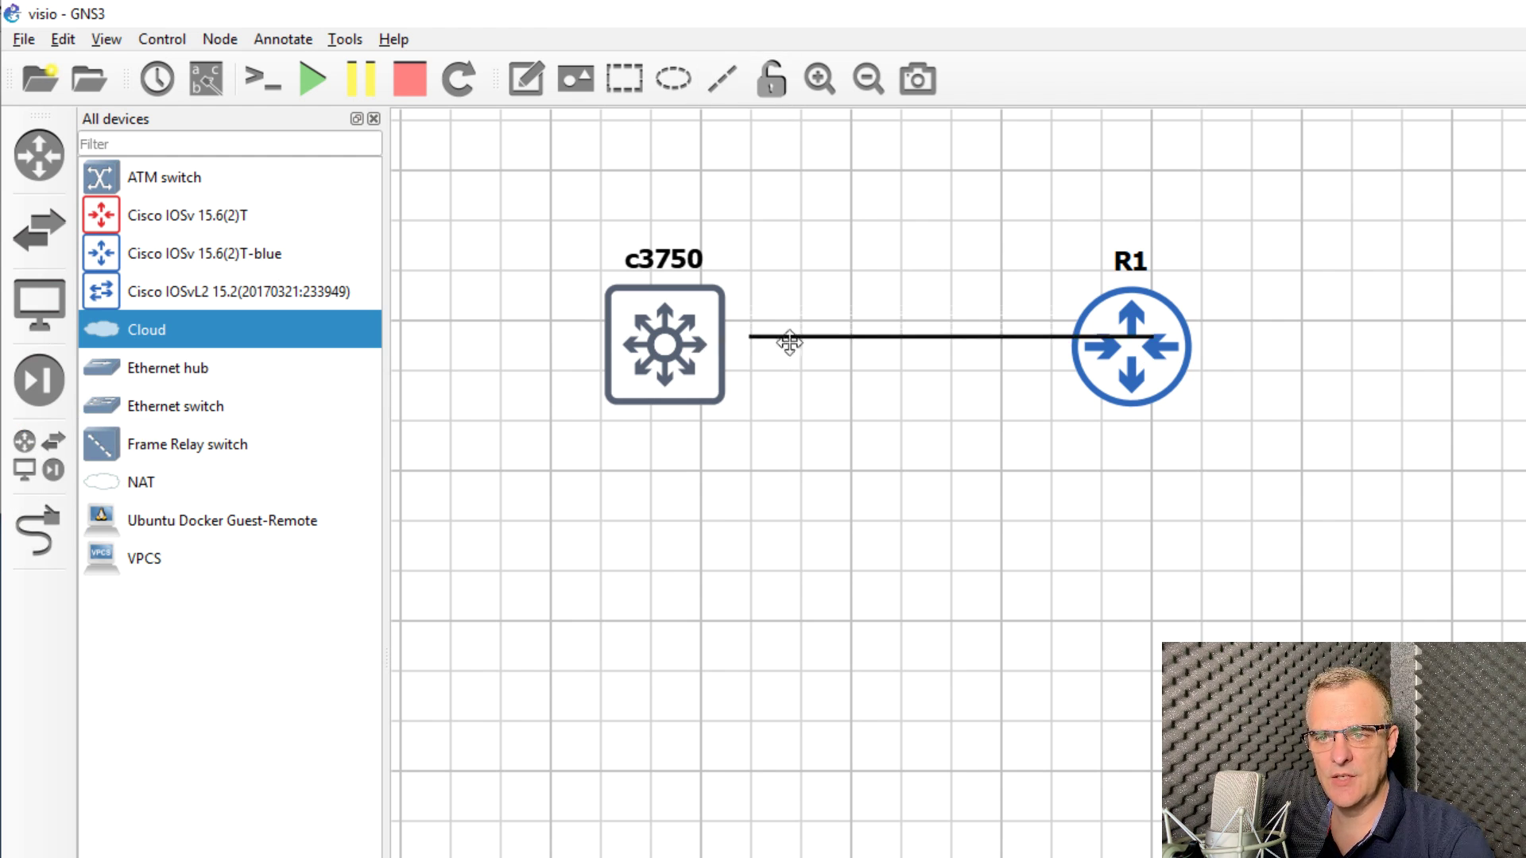
drag(810, 334, 801, 337)
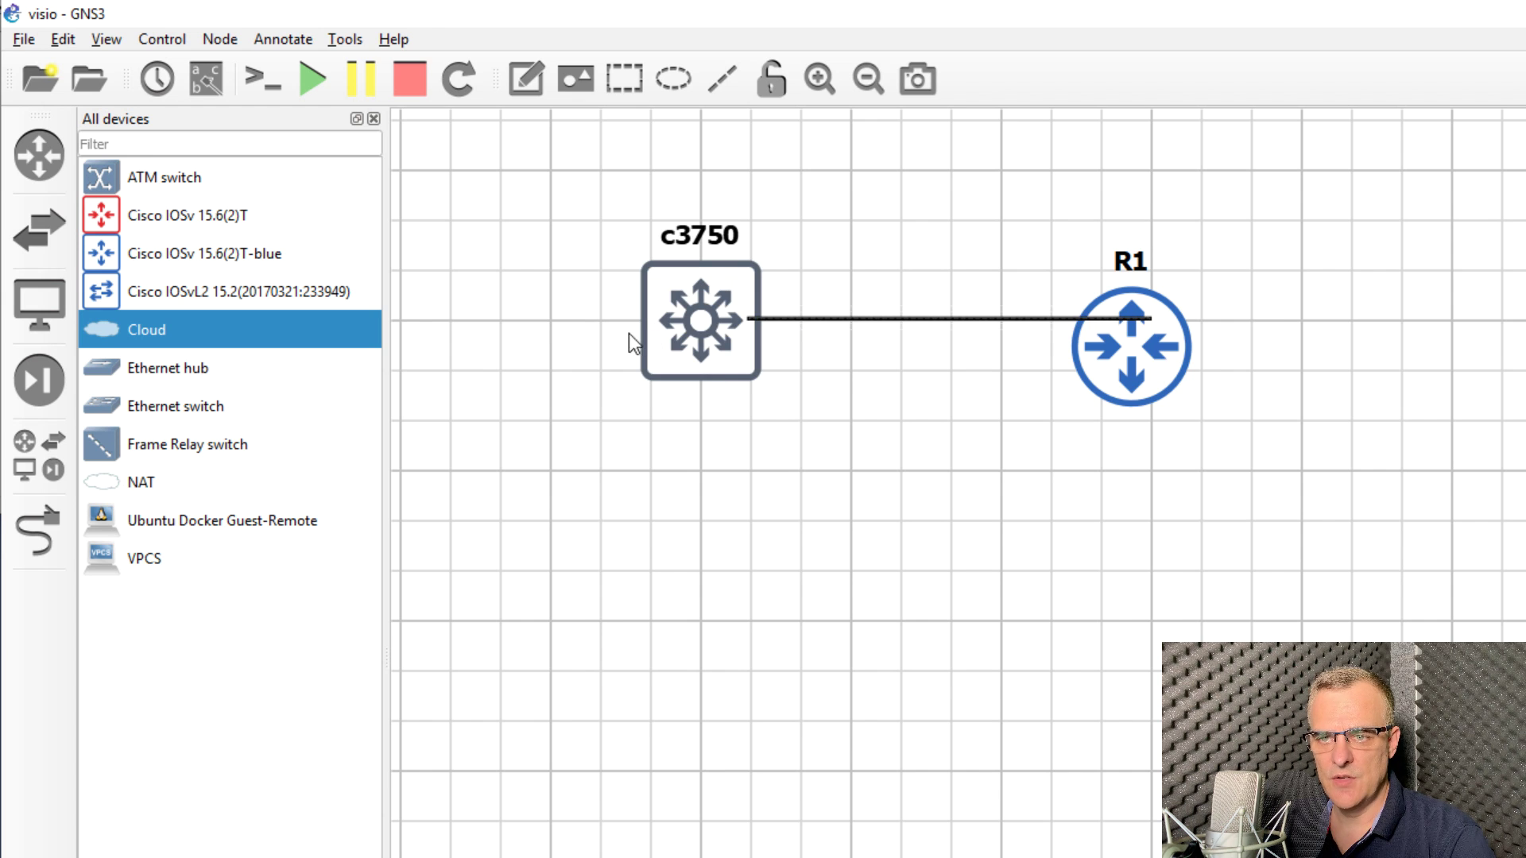
drag(1141, 393, 1162, 367)
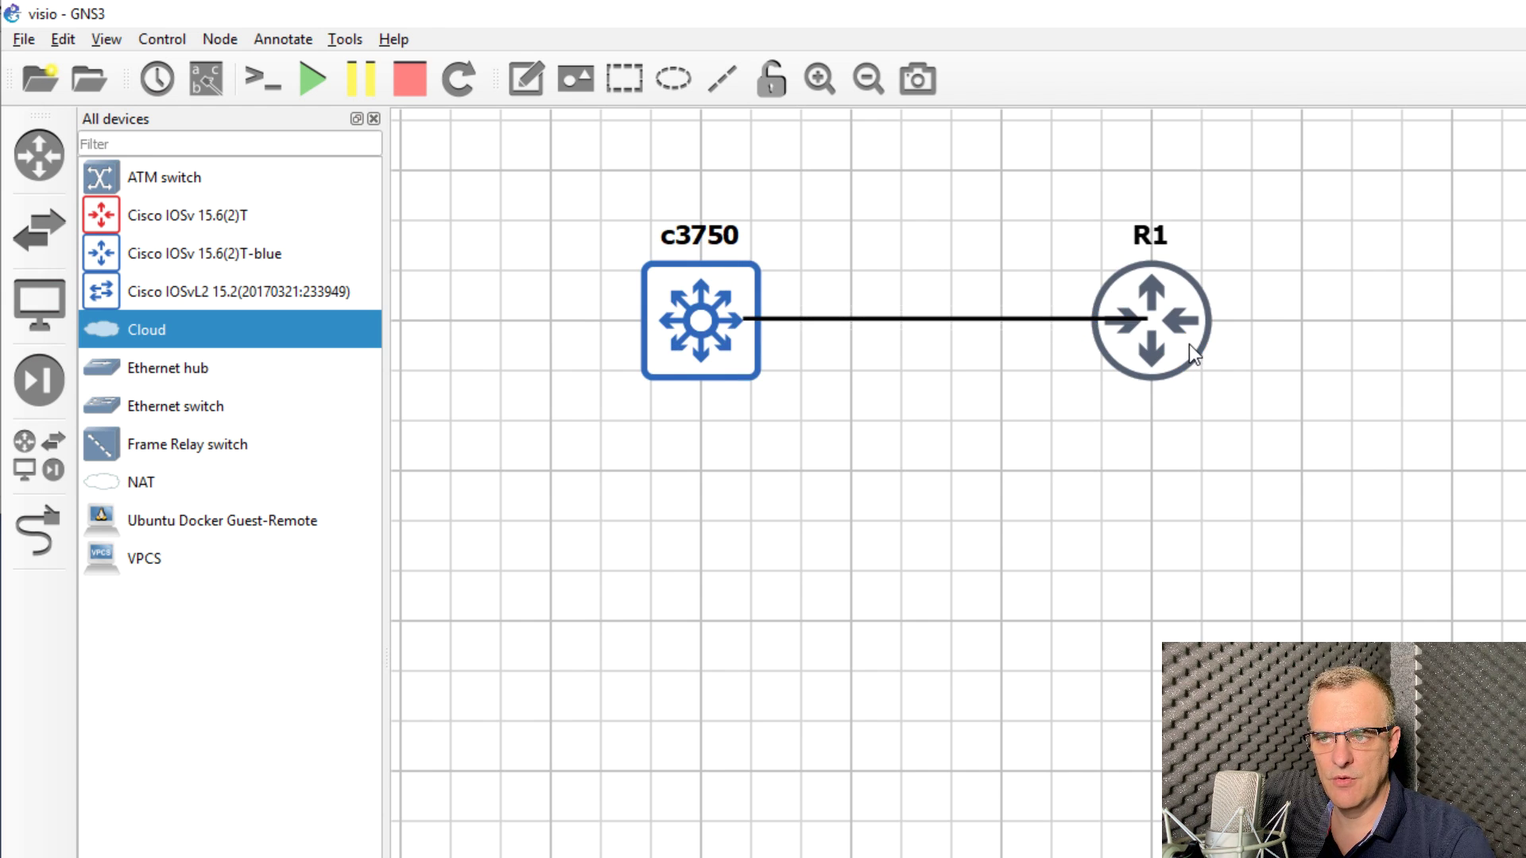
mouse_move(796, 319)
mouse_down()
mouse_move(903, 313)
mouse_move(818, 320)
mouse_up()
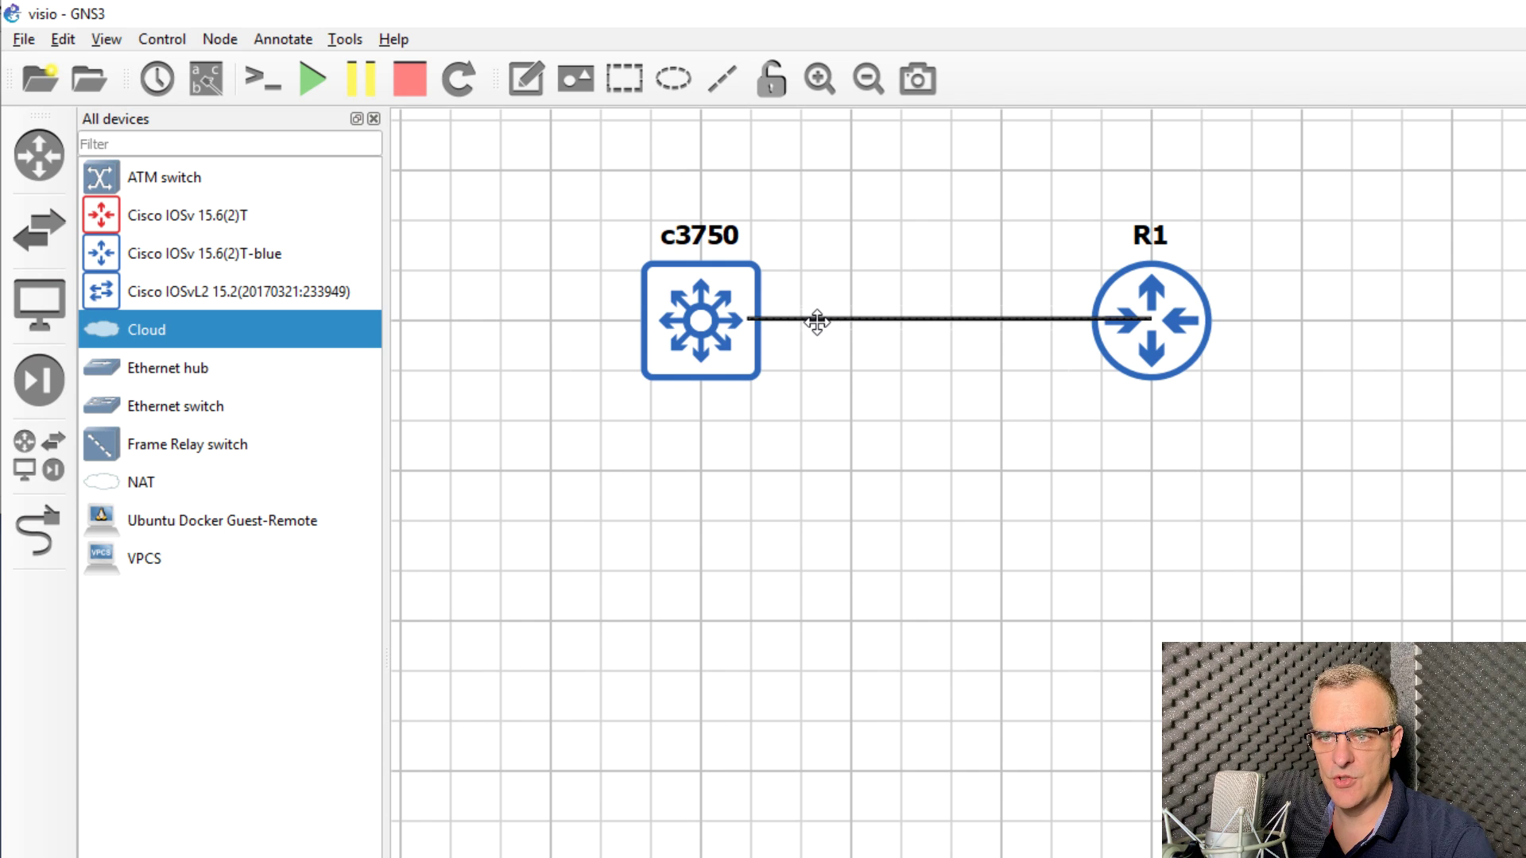
Step: Toggle snap to grid and finish the connection at R1
click(107, 39)
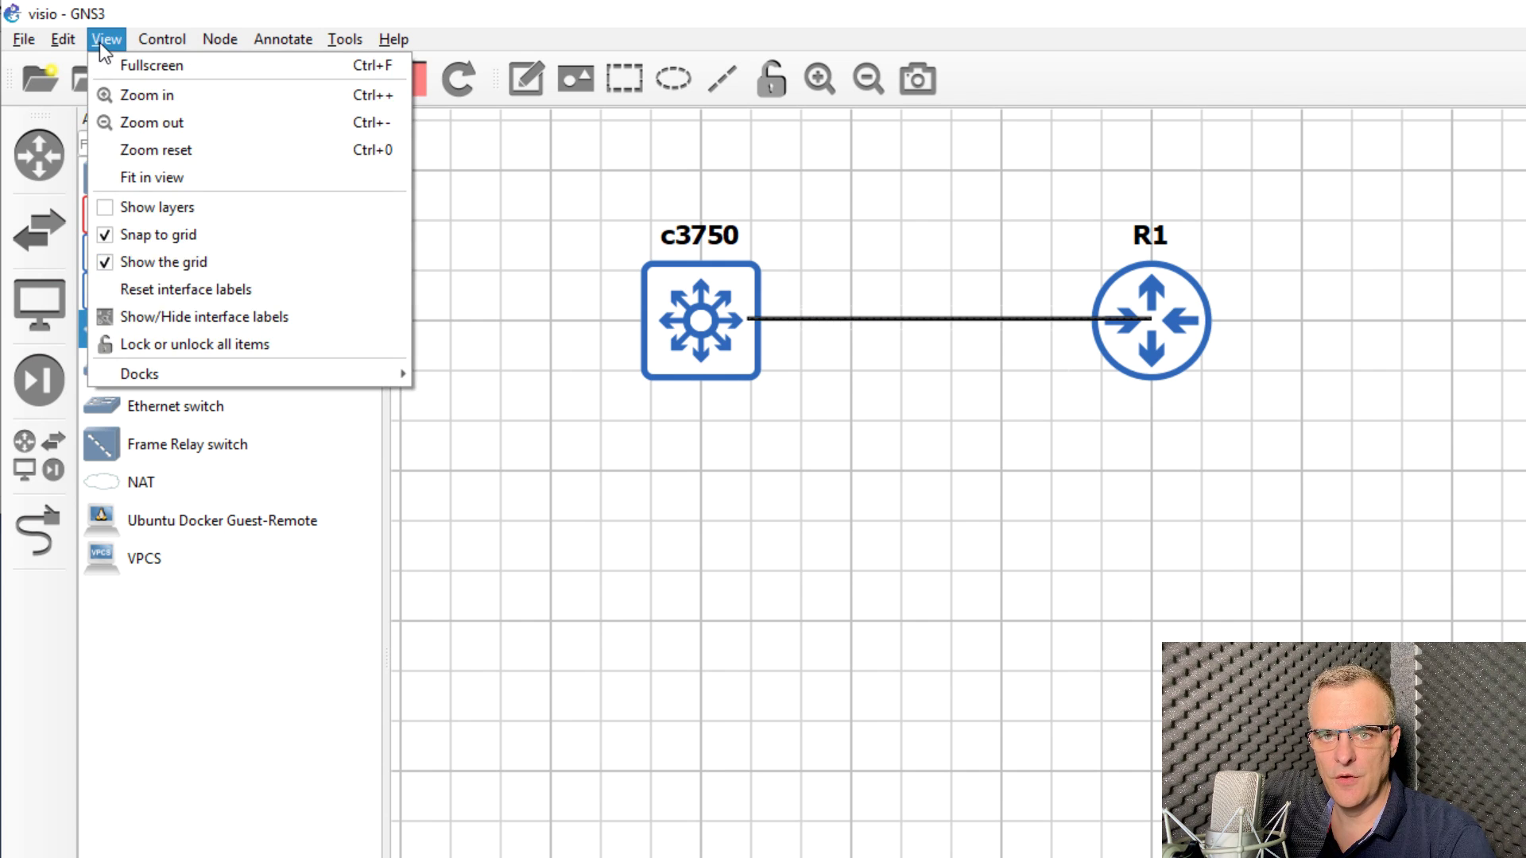
click(158, 234)
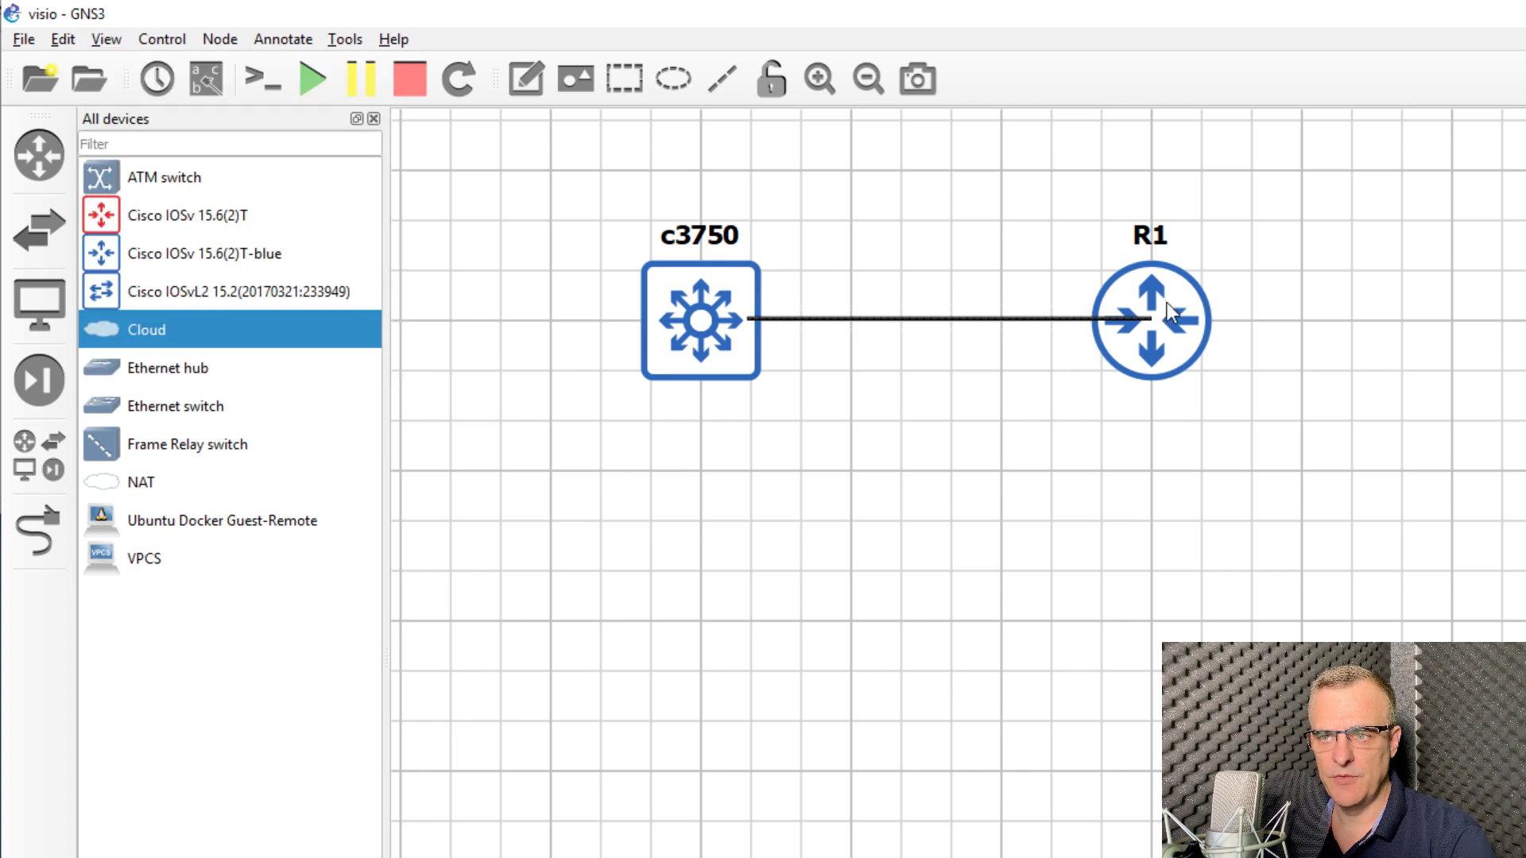
click(1157, 318)
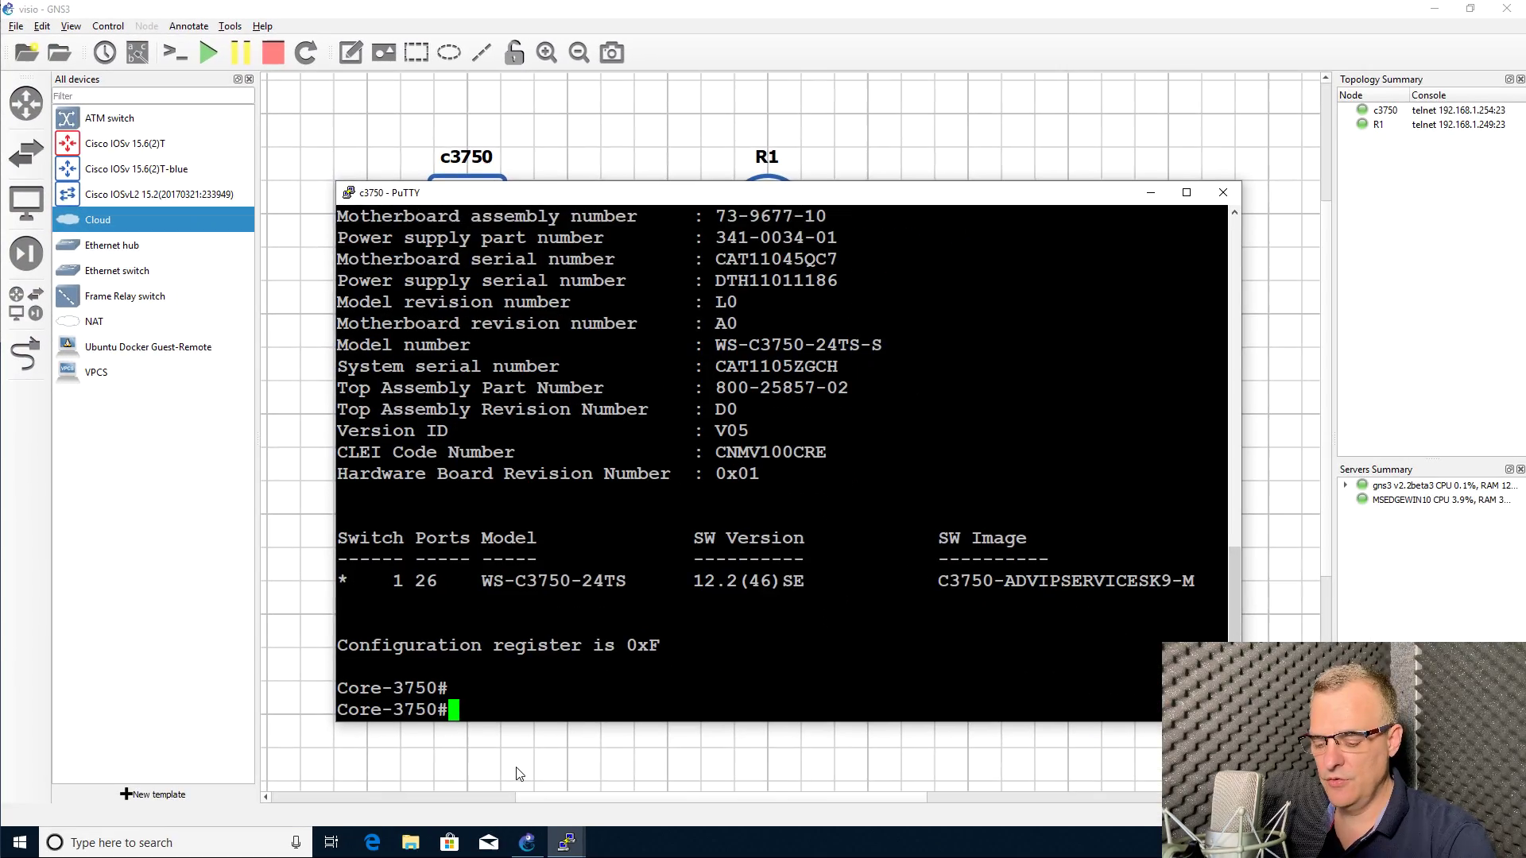
Step: Run 'sh cdp nei' in the c3750 PuTTY session
key(Return)
text(sh cdp nei)
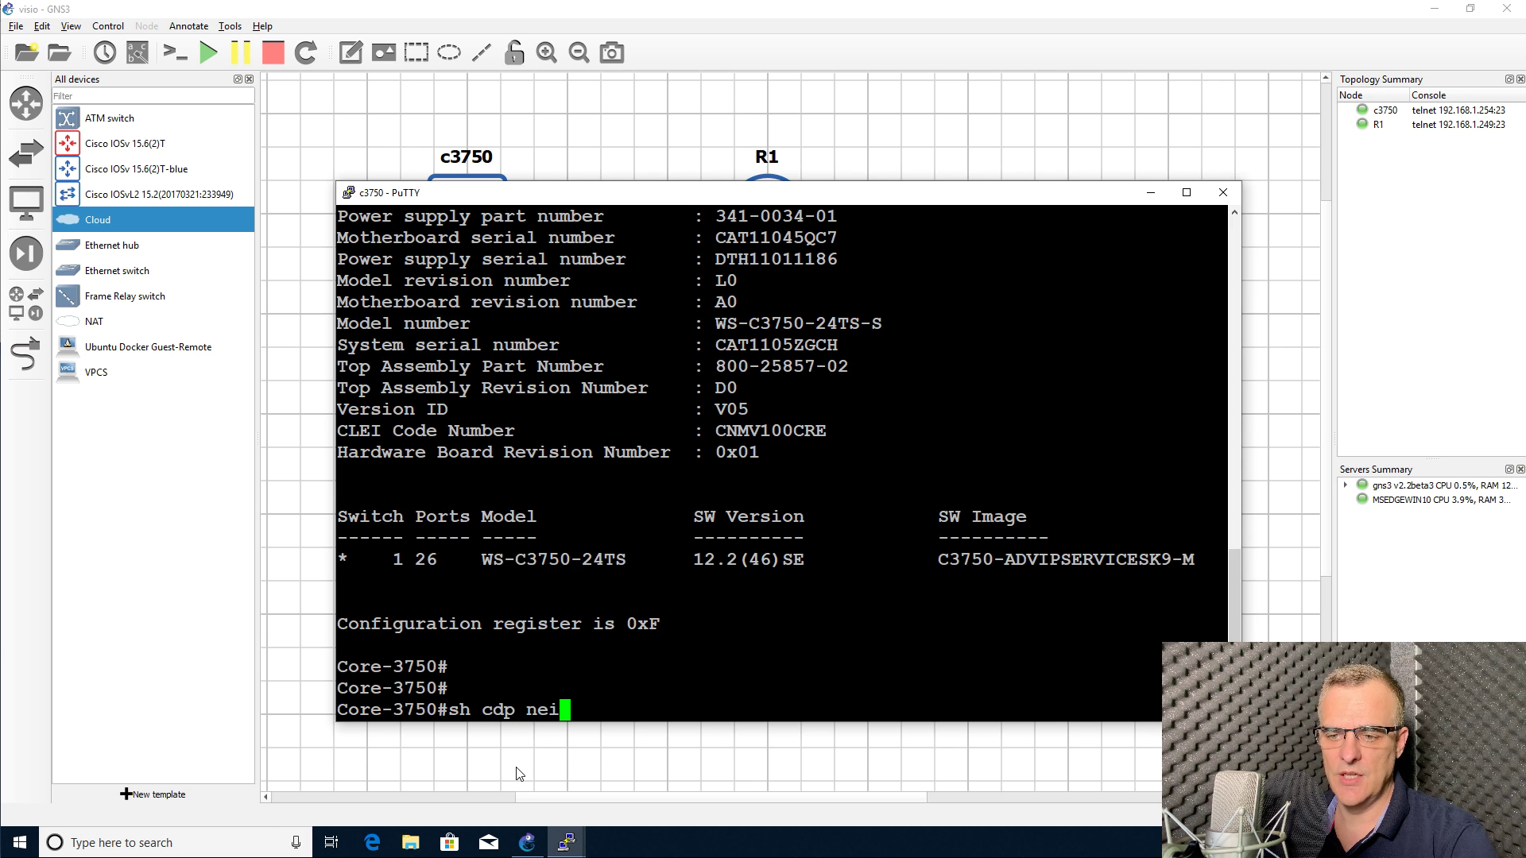
key(Return)
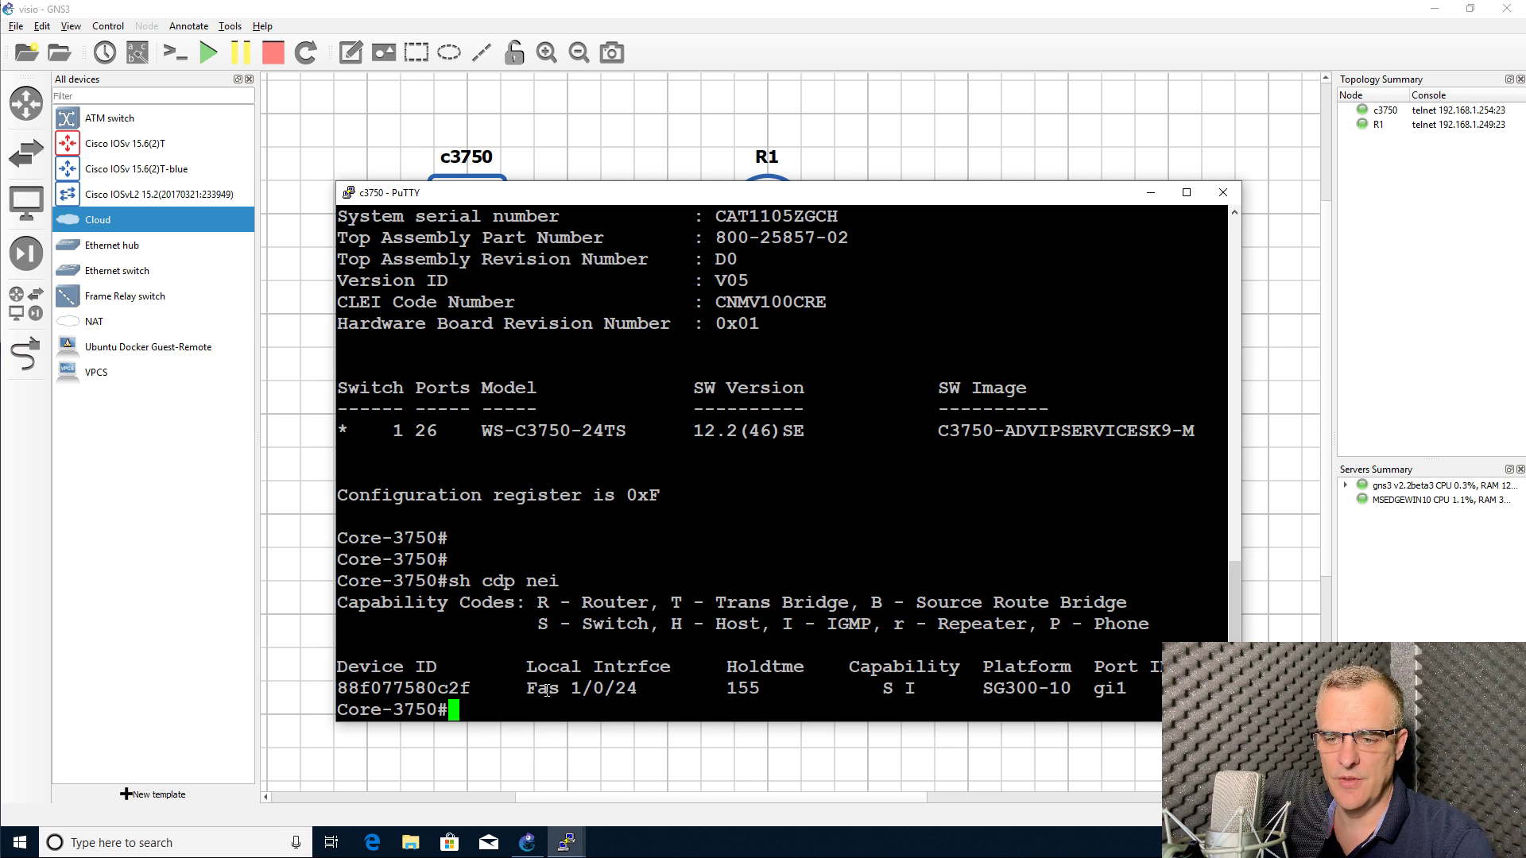
Step: Copy the local interface Fas 1/0/24 facing the SG300-10 from the neighbour table
mouse_move(461, 583)
mouse_down()
mouse_move(337, 581)
mouse_move(449, 560)
mouse_up()
drag(350, 672, 734, 730)
drag(966, 700, 1099, 685)
click(1059, 688)
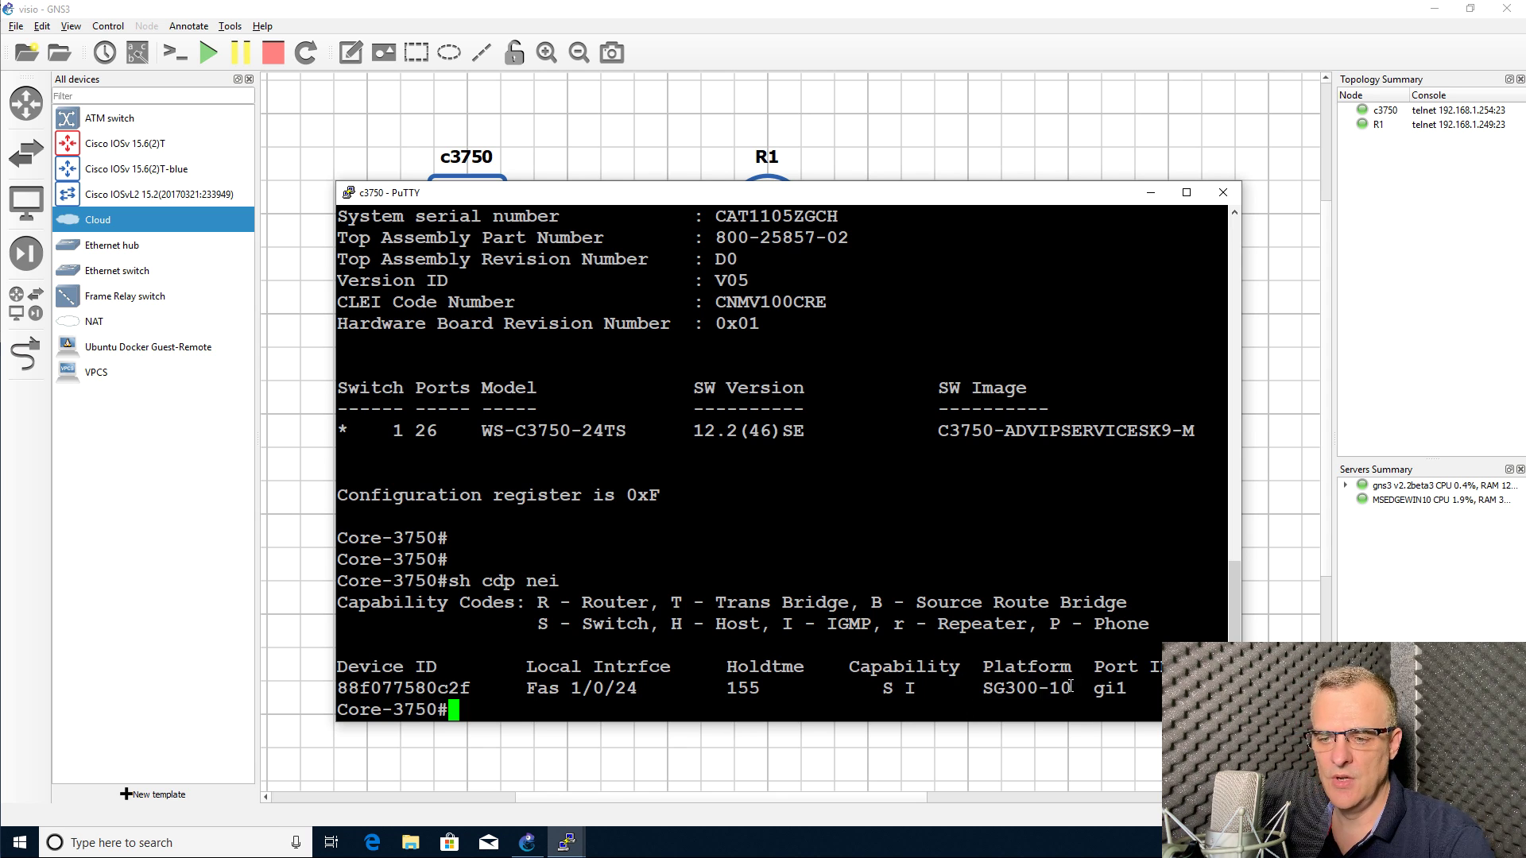
drag(507, 685, 652, 689)
Step: Paste a 'Fas 1/0/24' note beside c3750 and set it above the link to R1
click(519, 109)
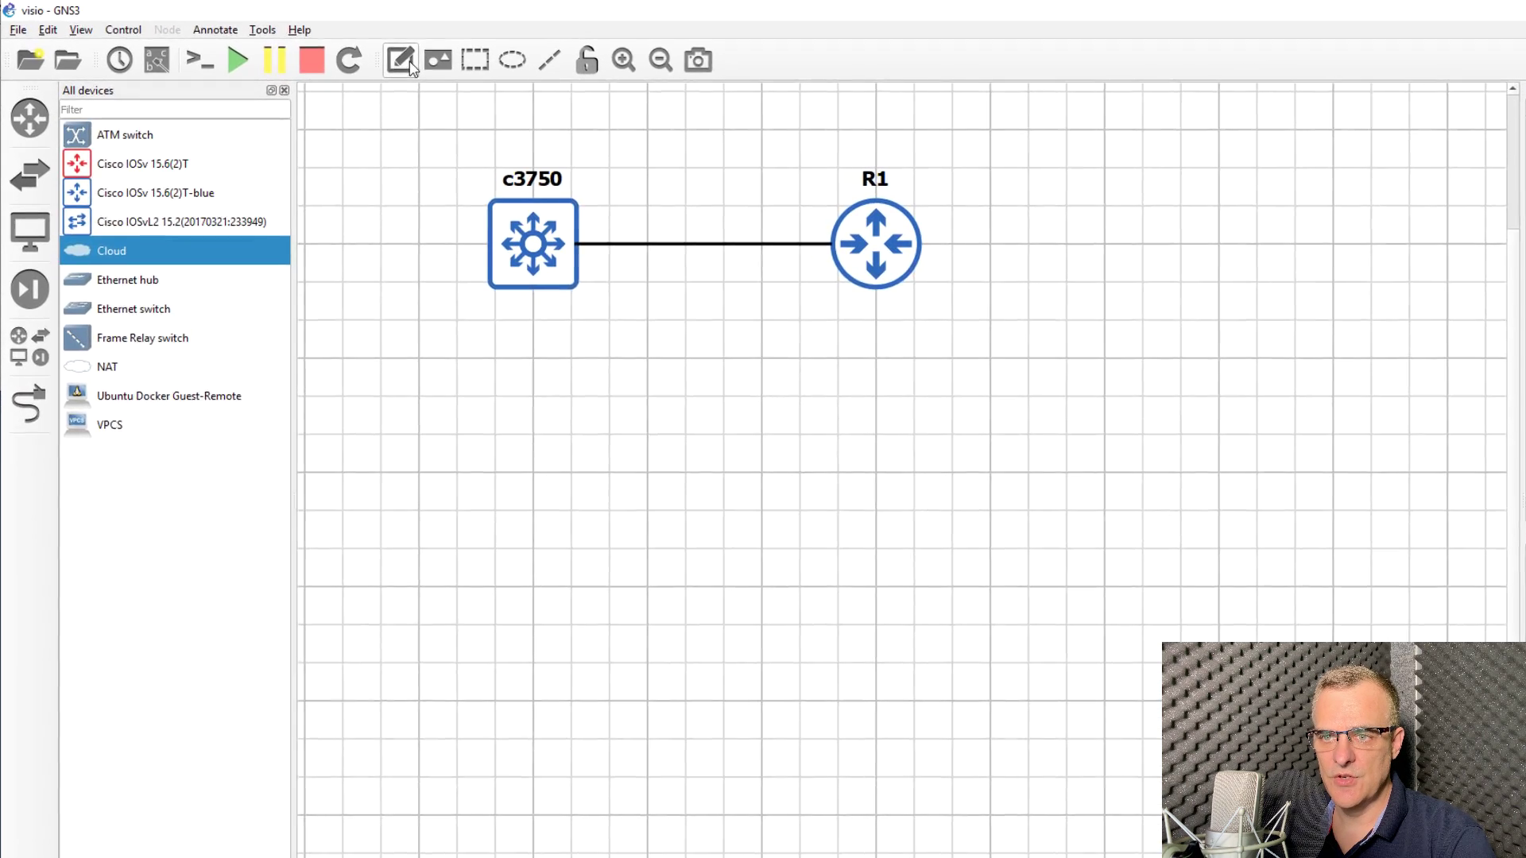
click(412, 67)
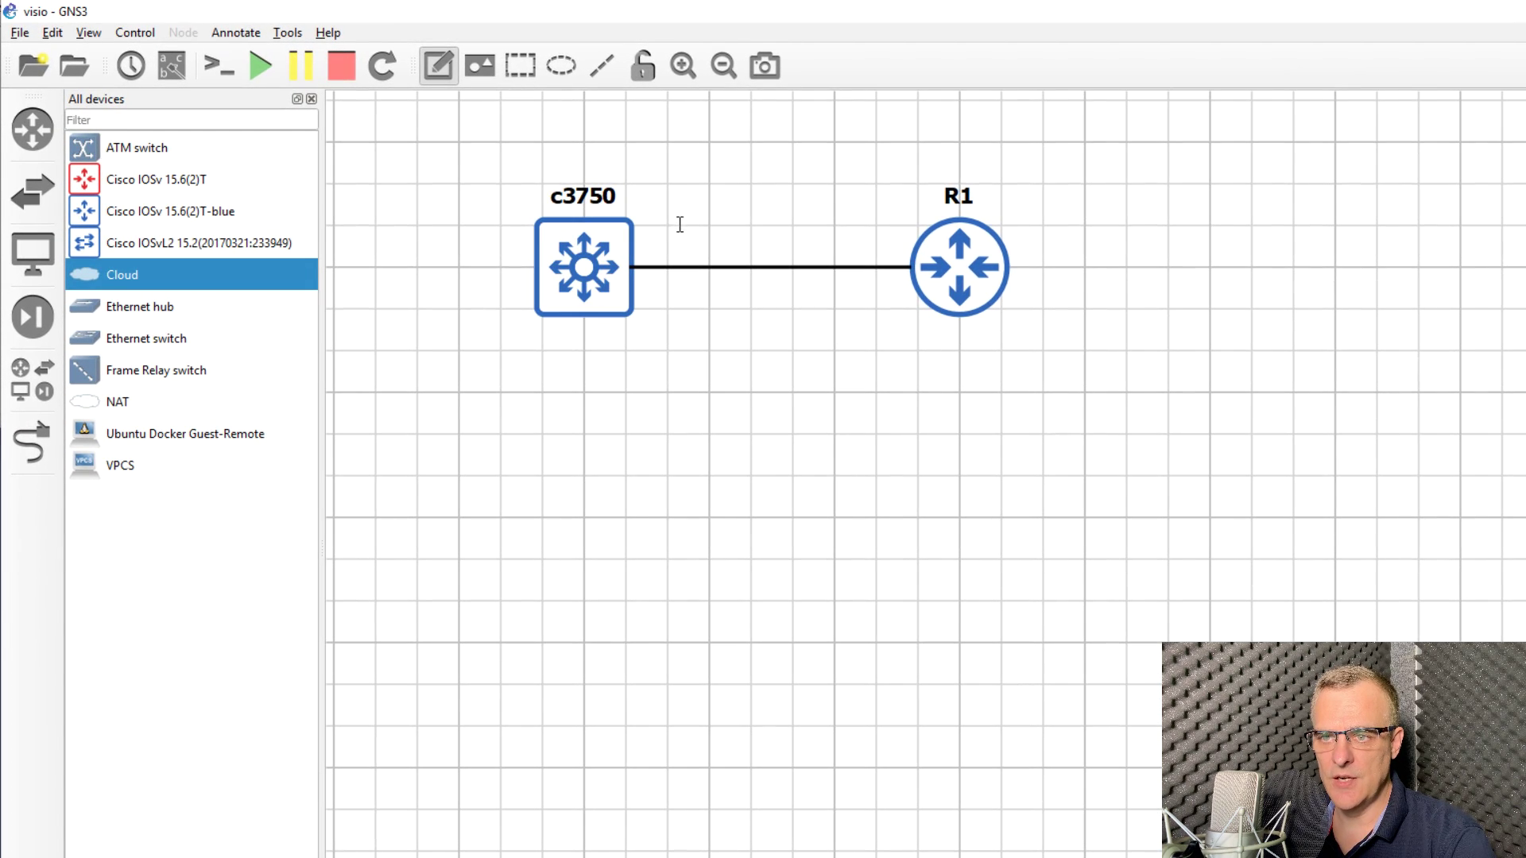
click(617, 209)
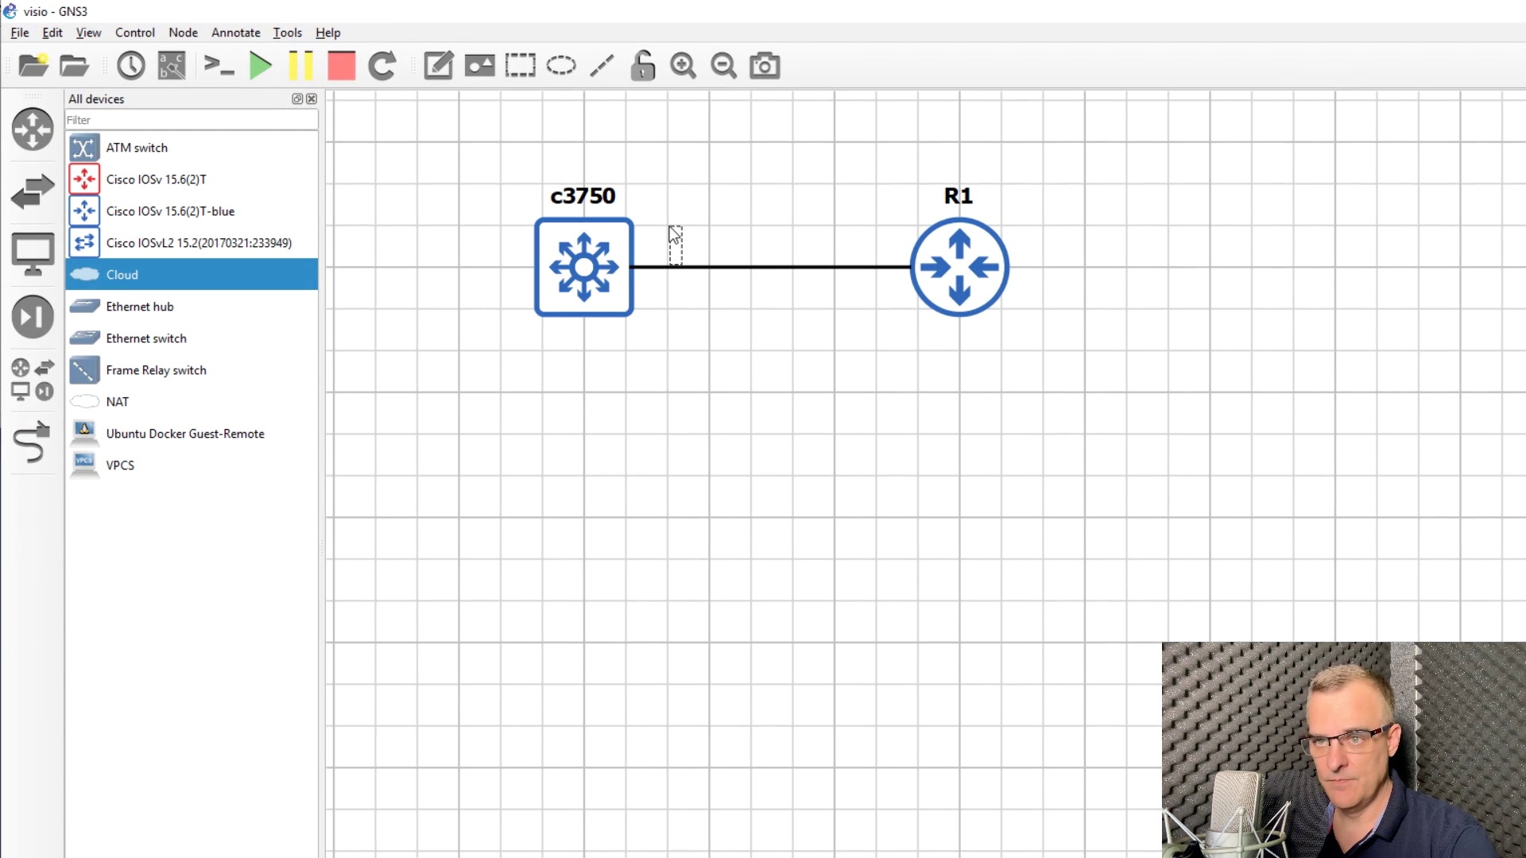
text(Fas 1/0/24)
click(753, 304)
click(719, 240)
drag(719, 241, 693, 248)
click(733, 293)
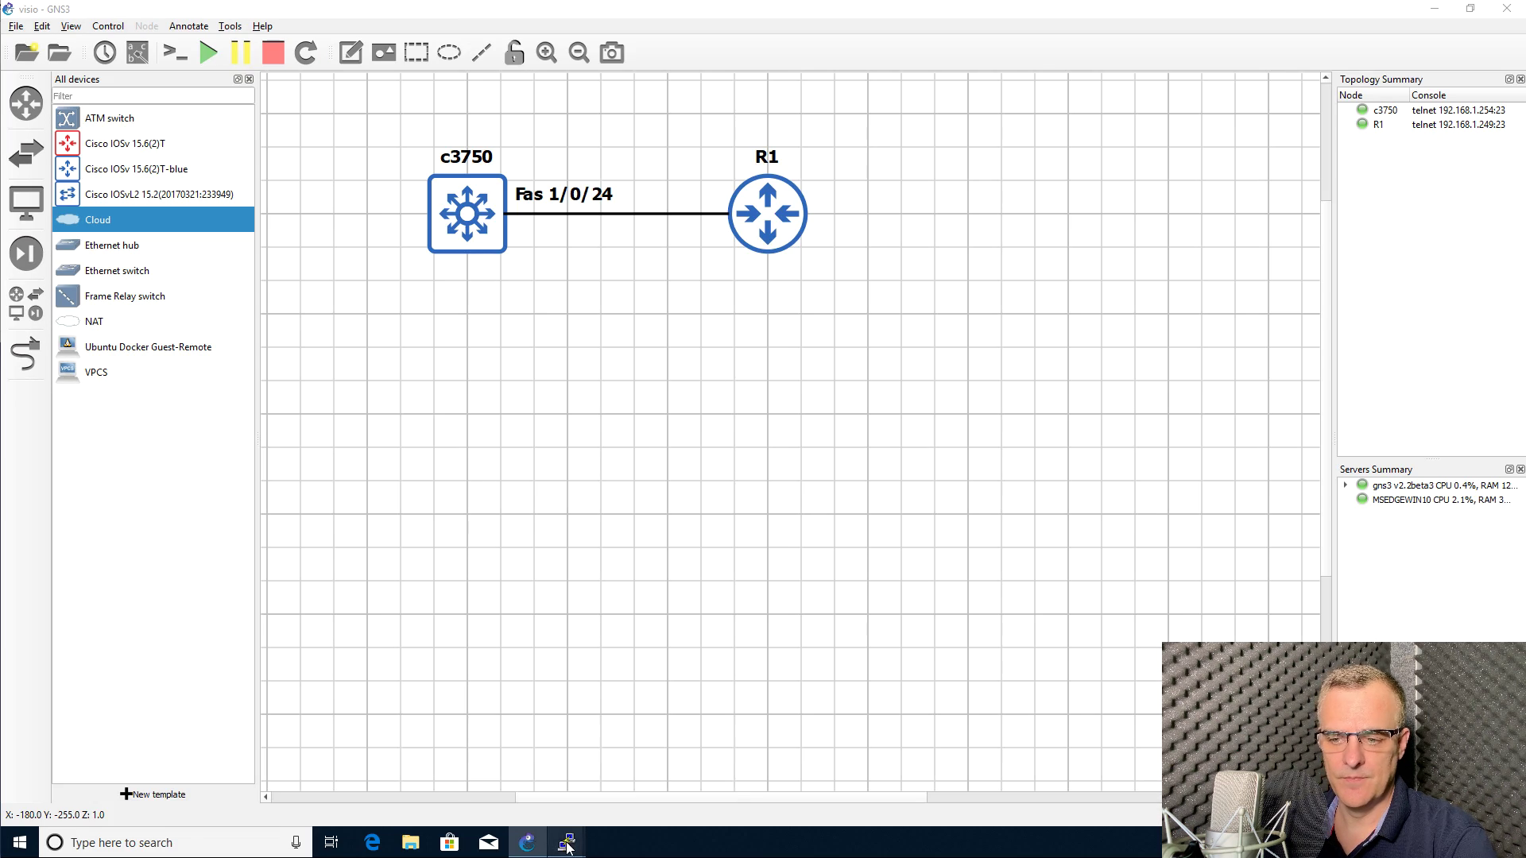
Step: Run 'sh cdp nei' in R1's PuTTY session, correcting the typo
mouse_move(566, 842)
click(647, 767)
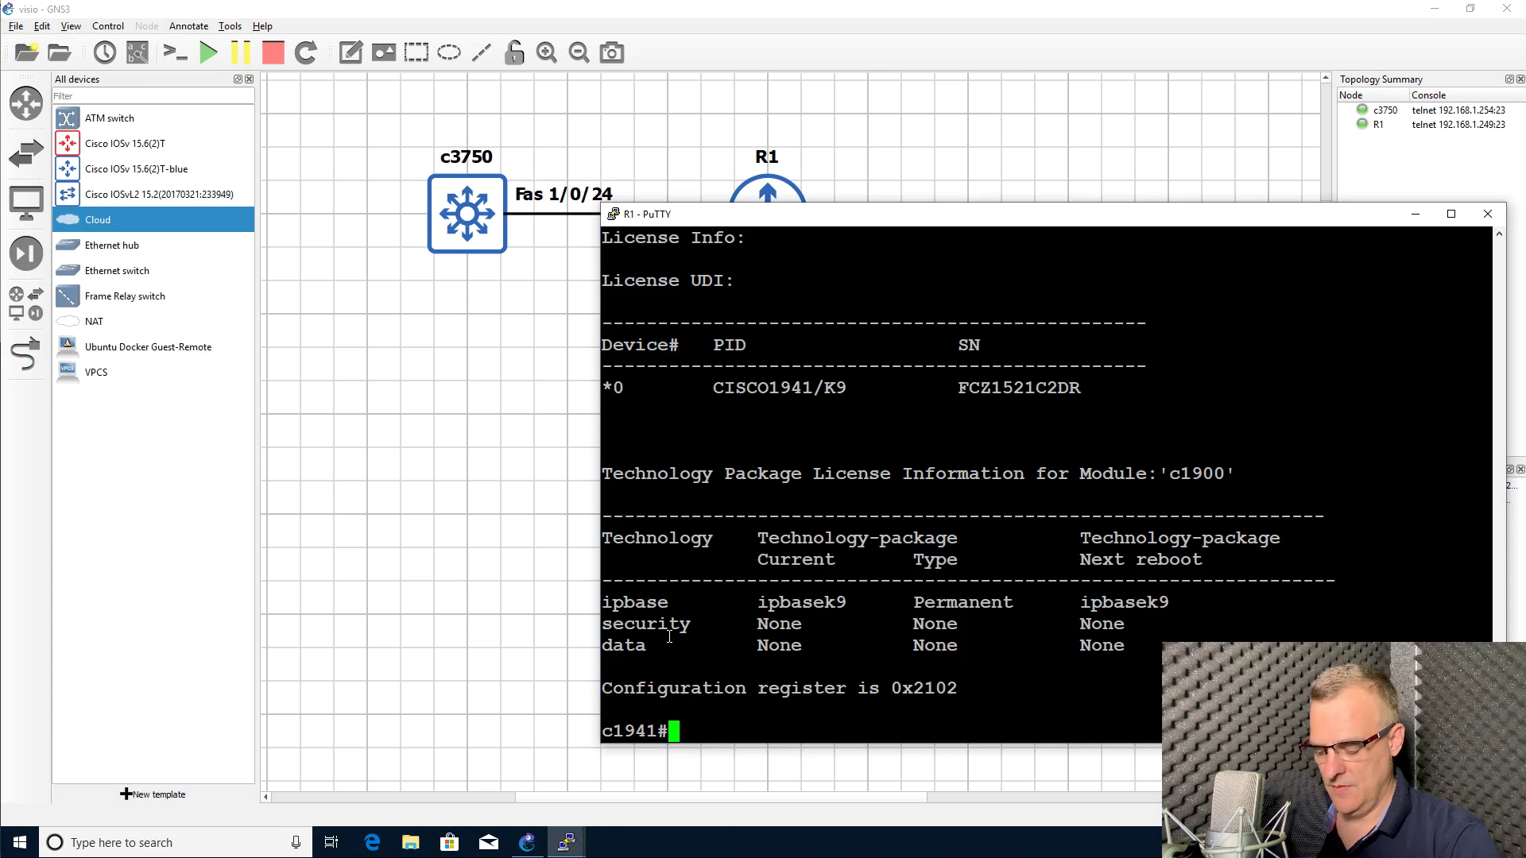
text(sh )
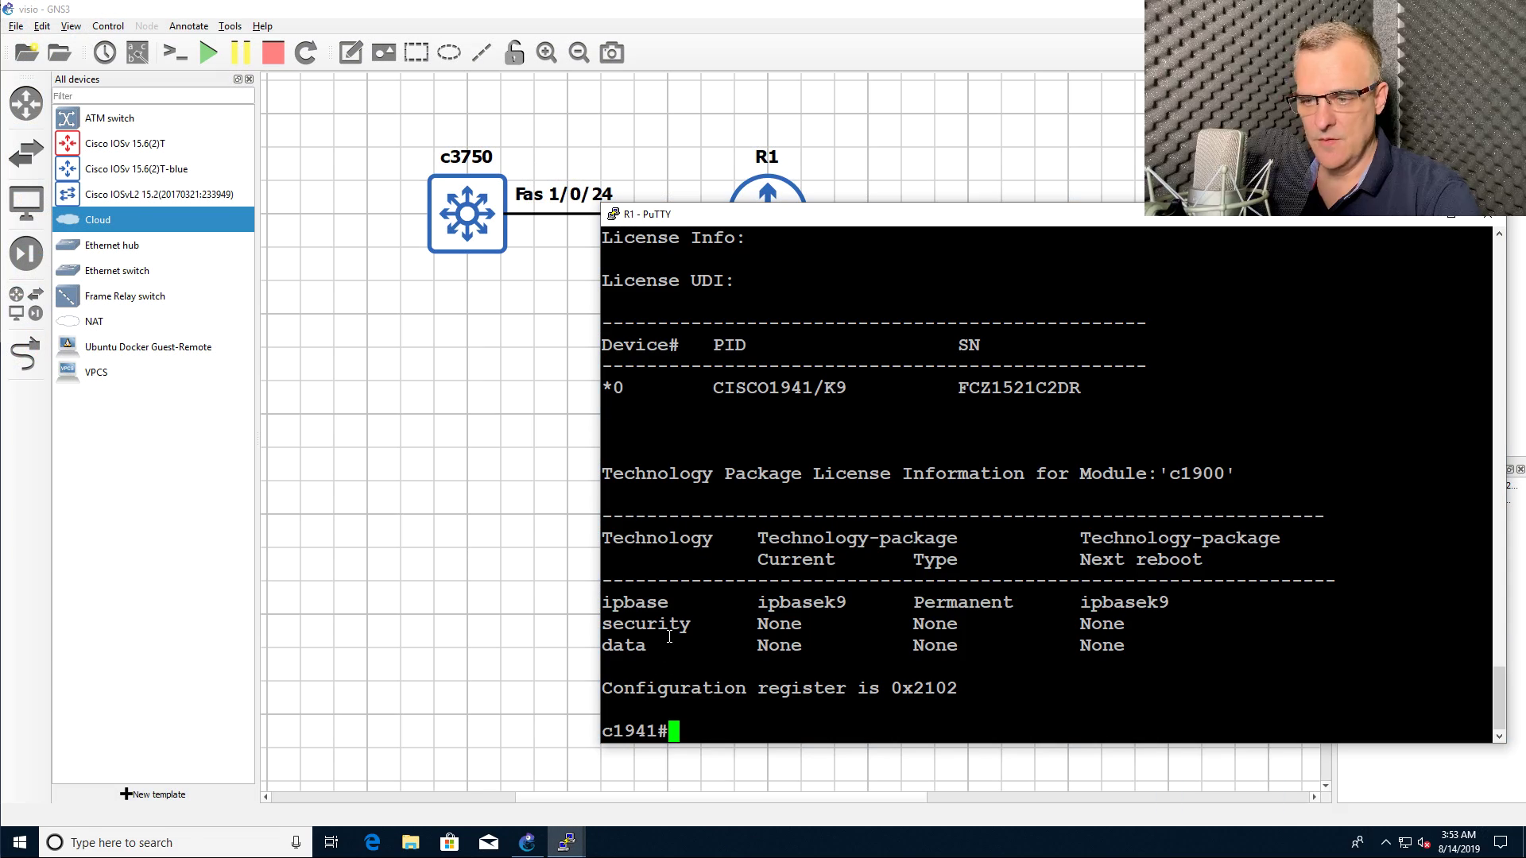
text(cpd n)
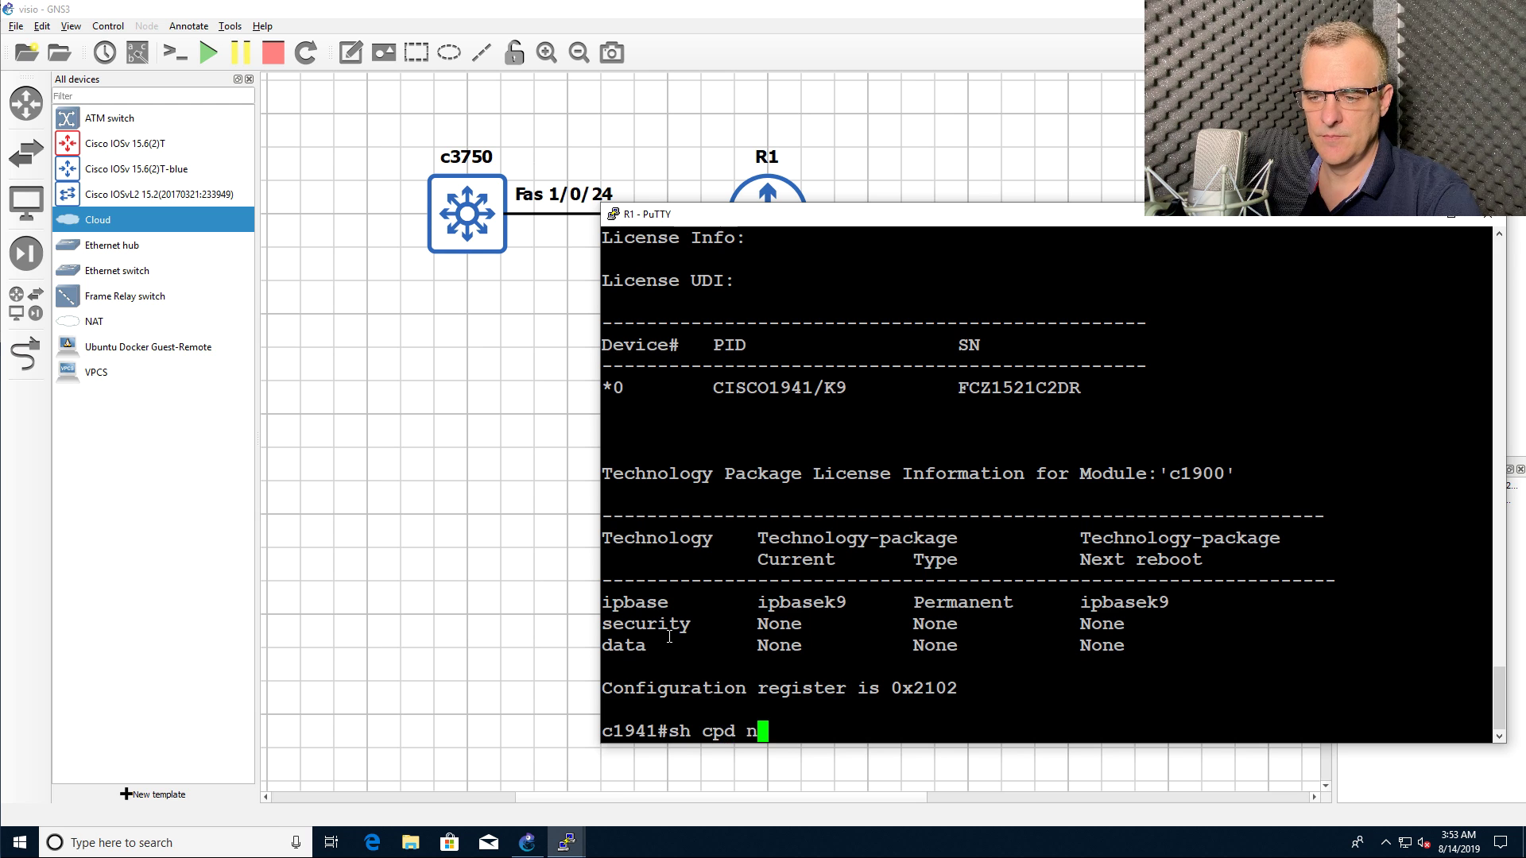
key(BackSpace)
key(BackSpace)
text(dp)
key(BackSpace)
key(BackSpace)
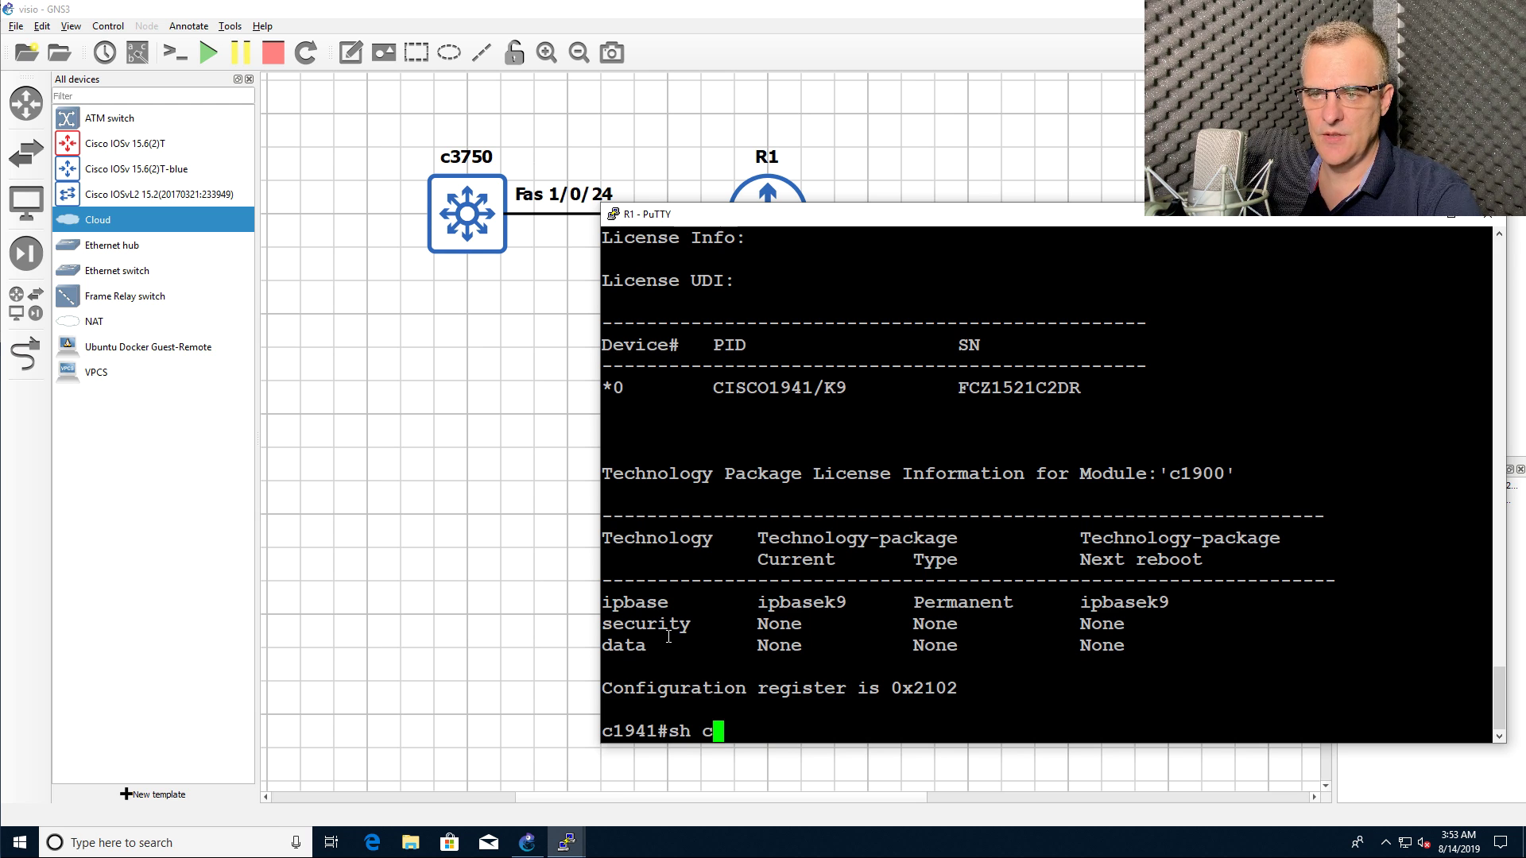
text(dp nei)
key(Return)
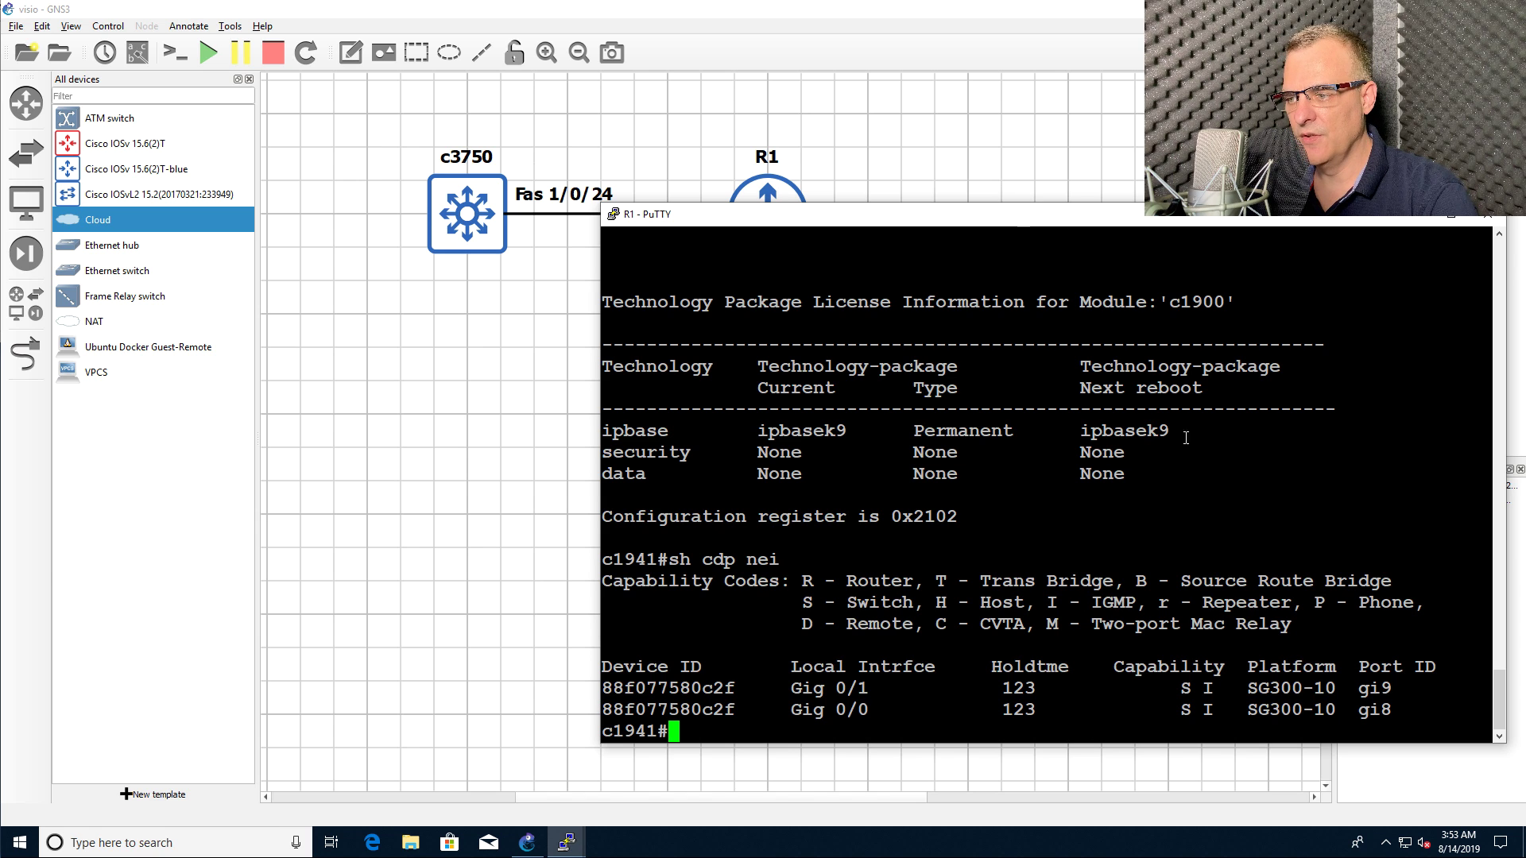
Step: Highlight the SG300-10 entry and R1's local interfaces Gig 0/1 and Gig 0/0
drag(1234, 683, 1338, 687)
drag(779, 688, 900, 688)
click(797, 650)
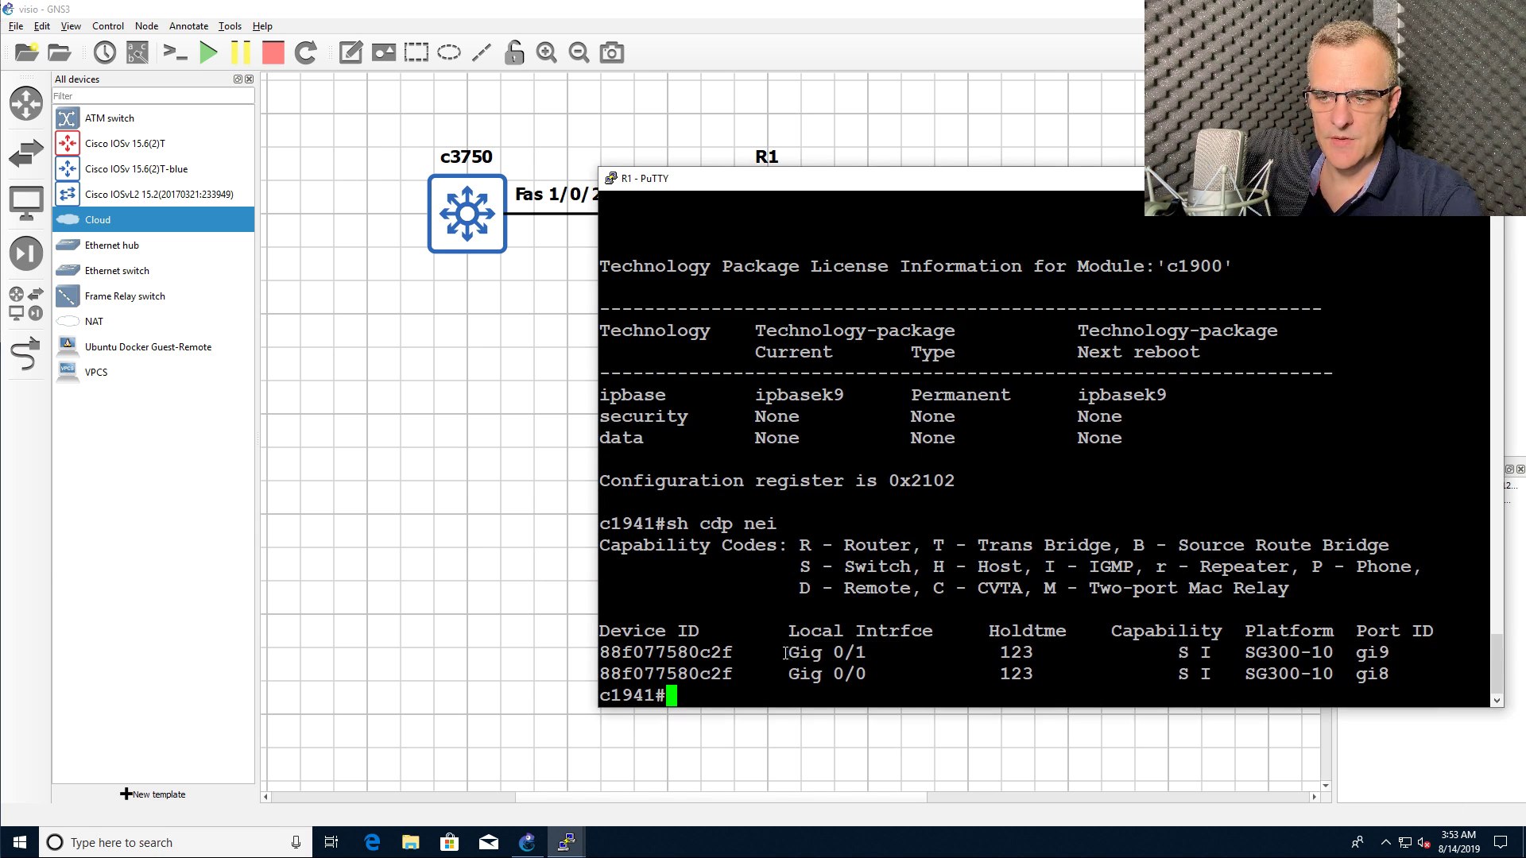
drag(785, 653, 925, 679)
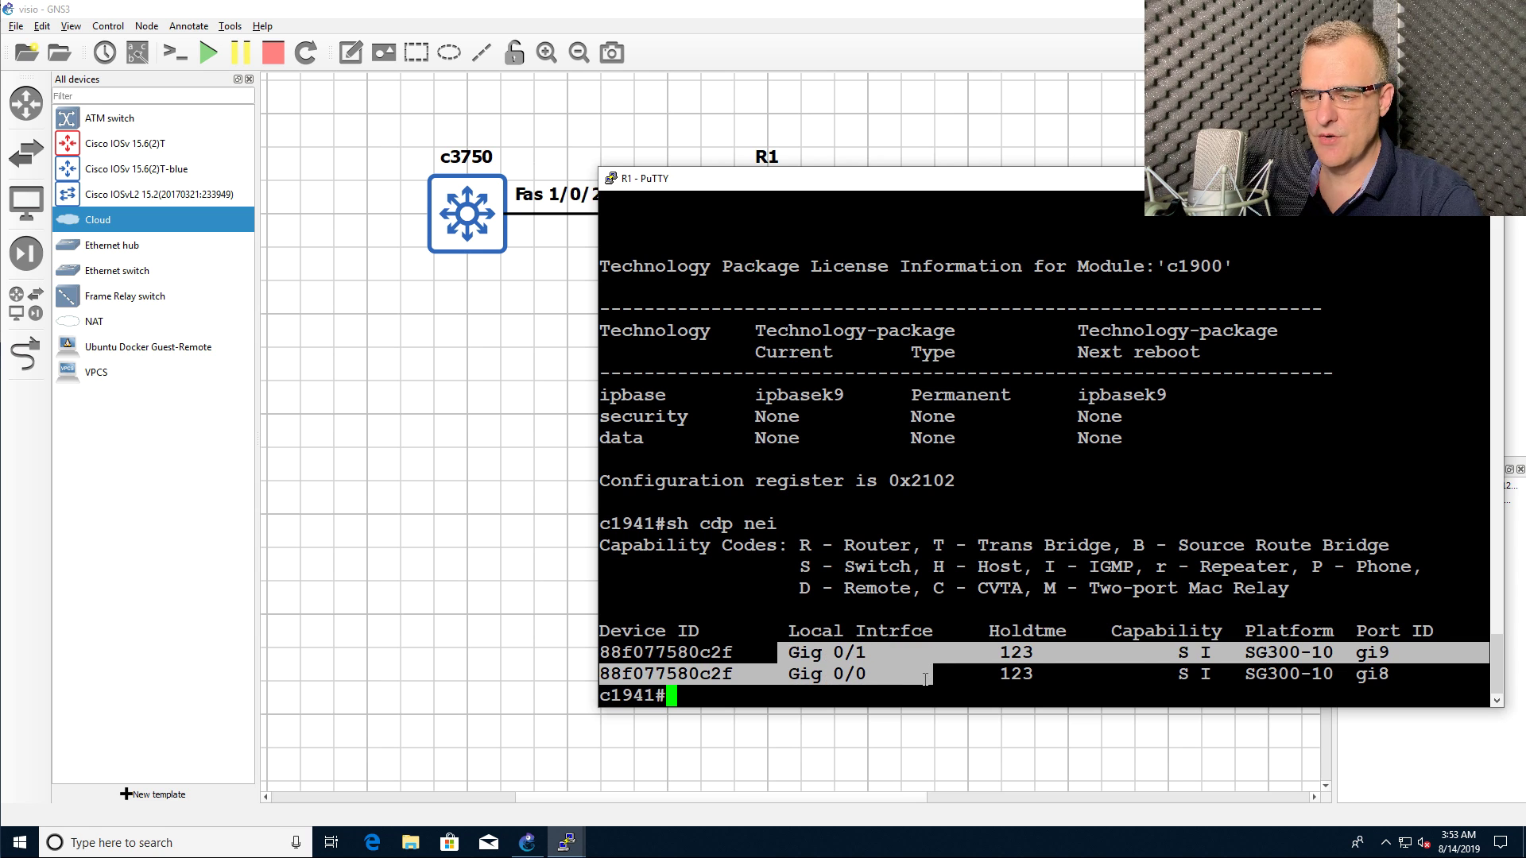
click(925, 679)
Step: Change the G0/9 port label to G0/0 and move it toward R1
drag(1244, 652, 1414, 685)
click(340, 415)
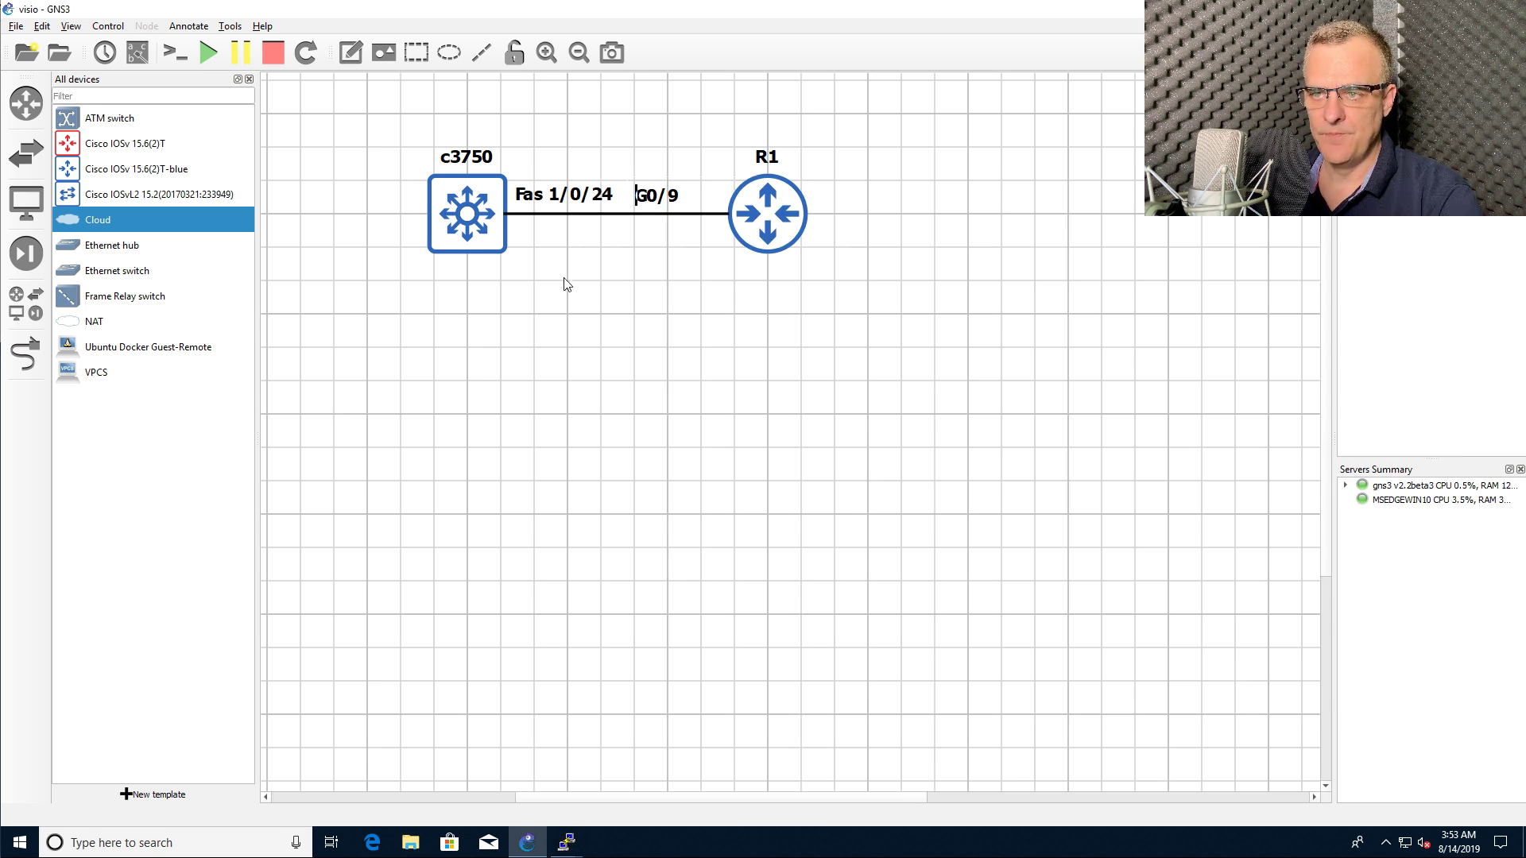
click(675, 198)
double_click(675, 199)
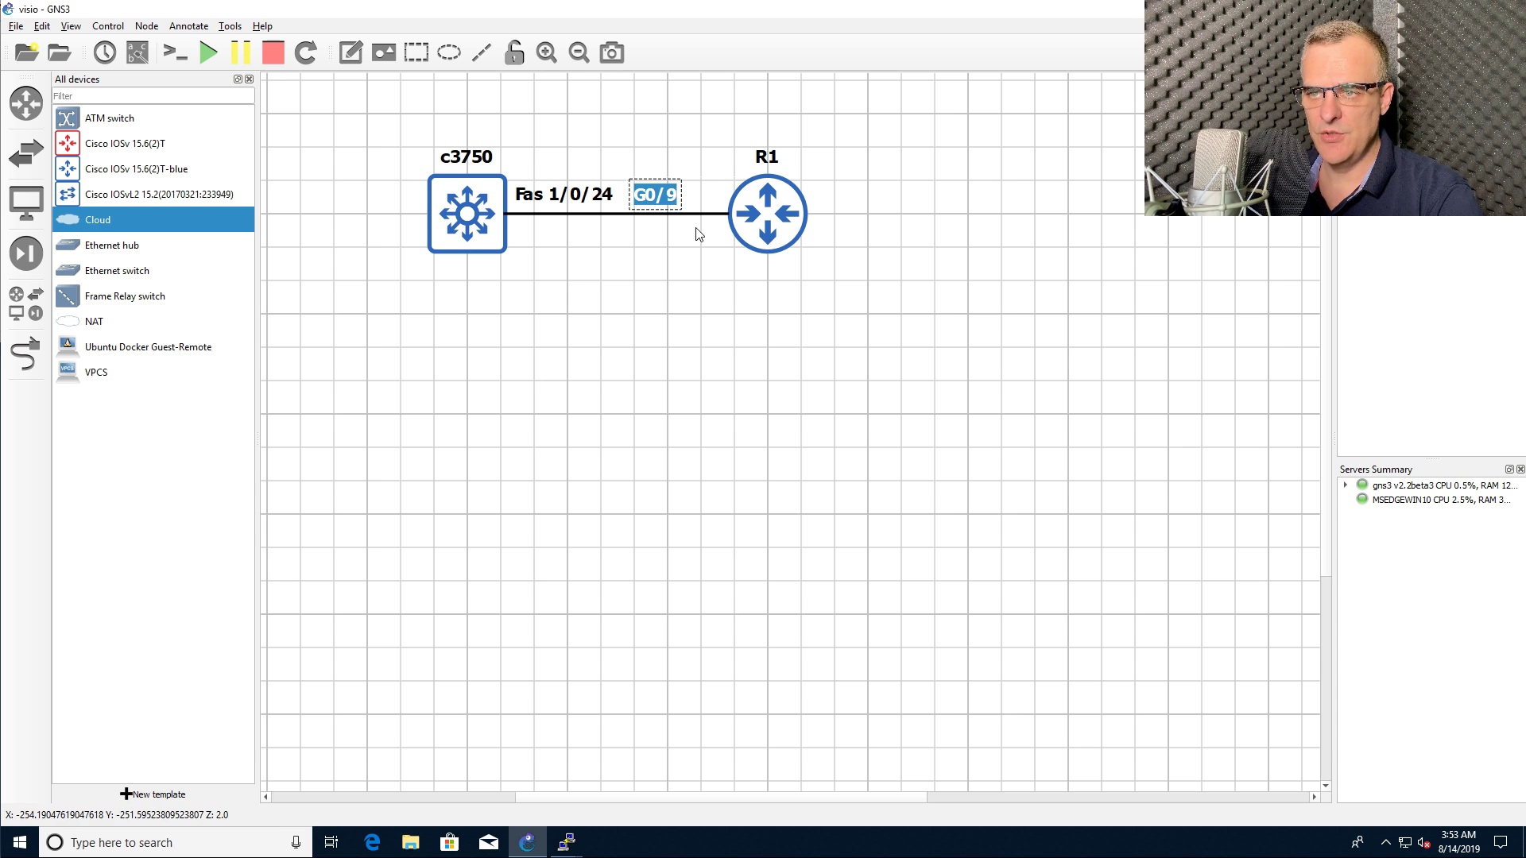
key(End)
key(BackSpace)
text(0)
click(636, 346)
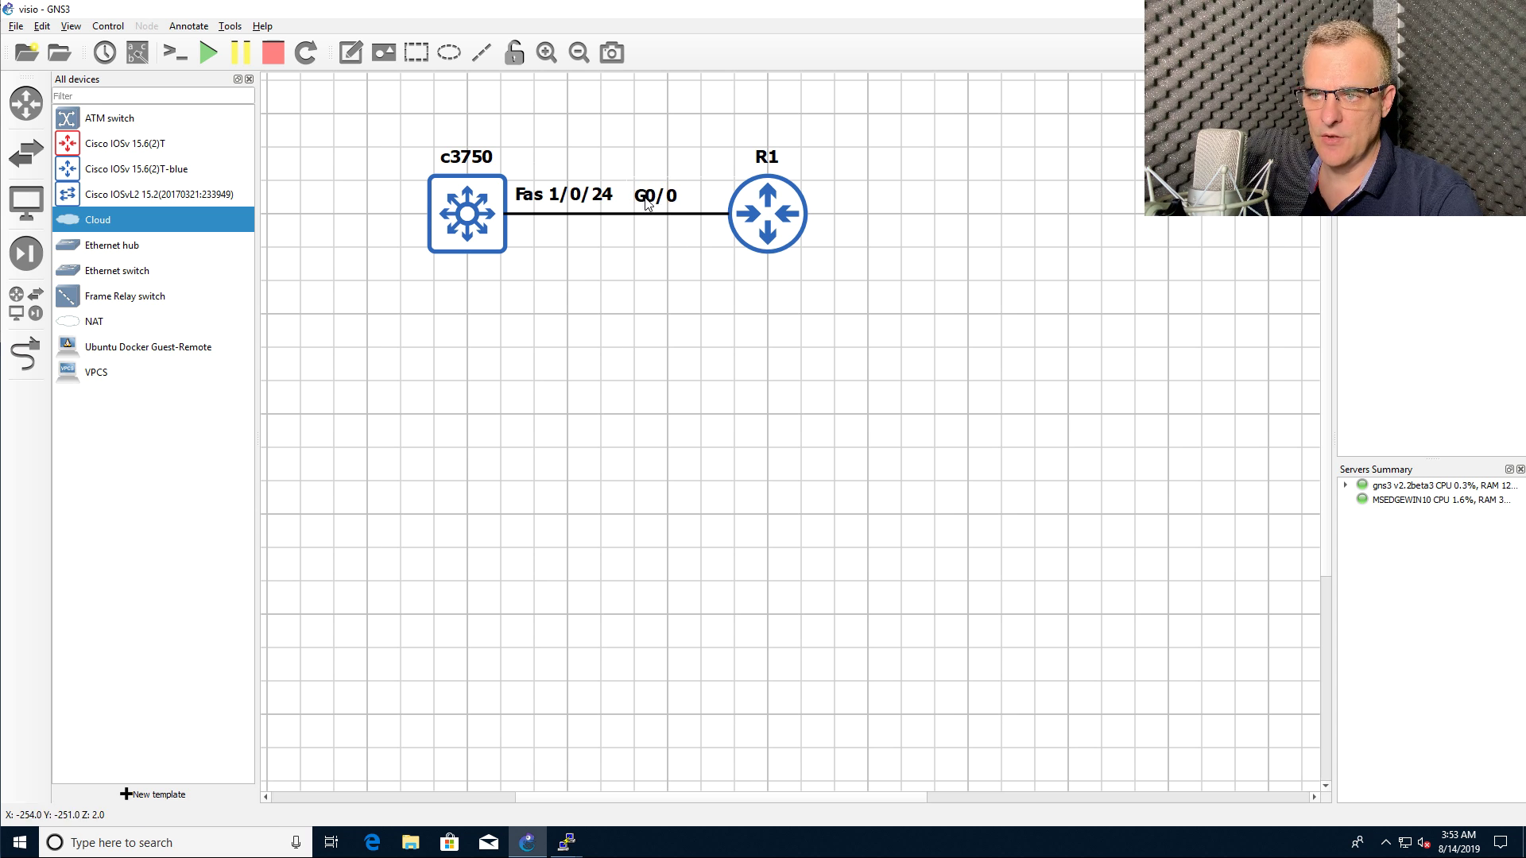
drag(645, 204, 972, 216)
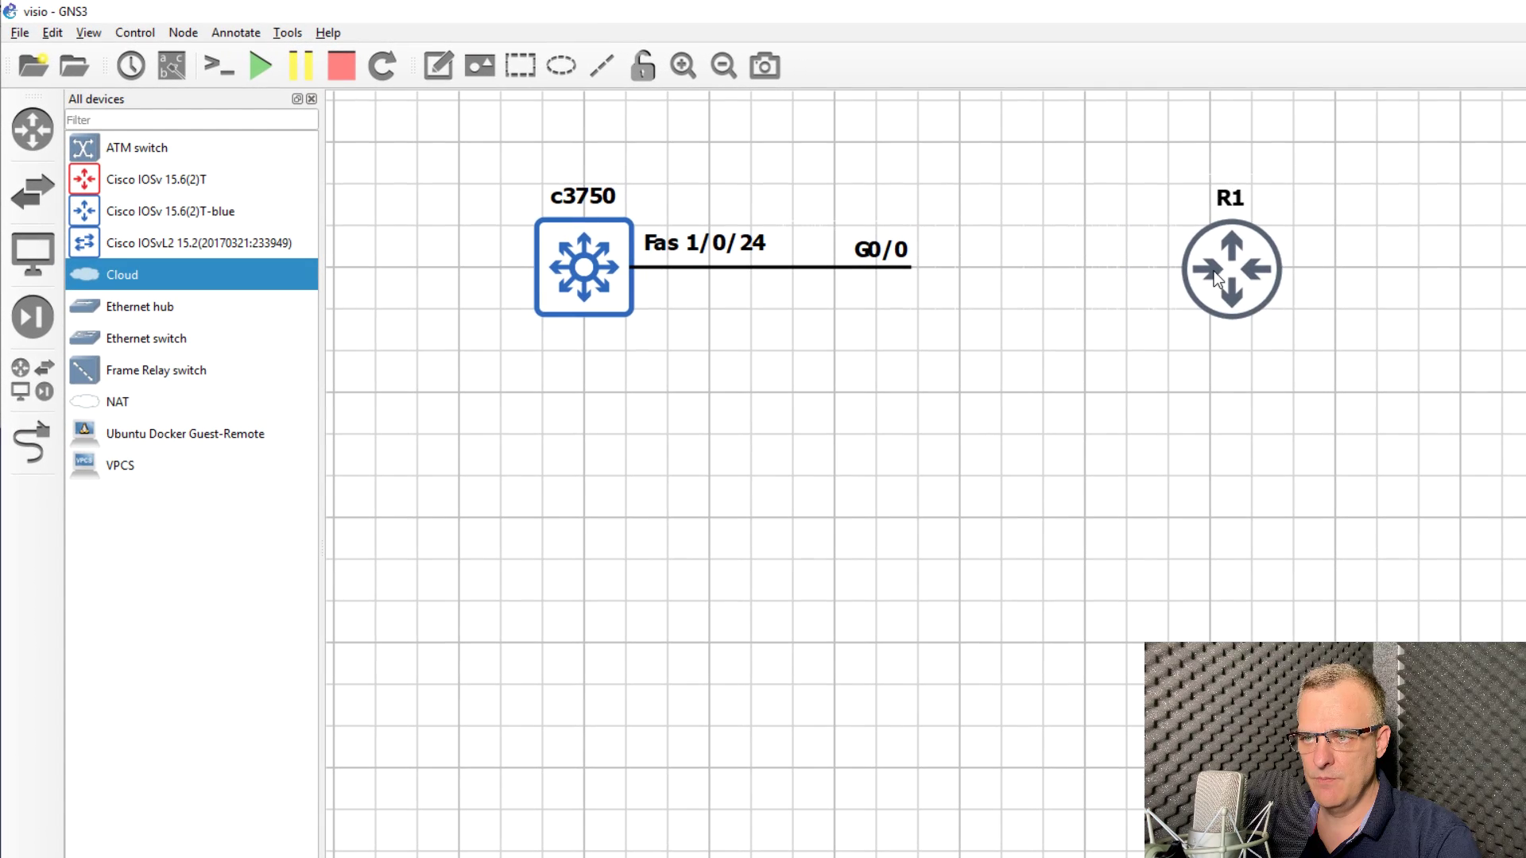
Step: Move R1 right and add a Cloud node on the gns3 v2.2beta3 server
drag(1214, 271, 1269, 278)
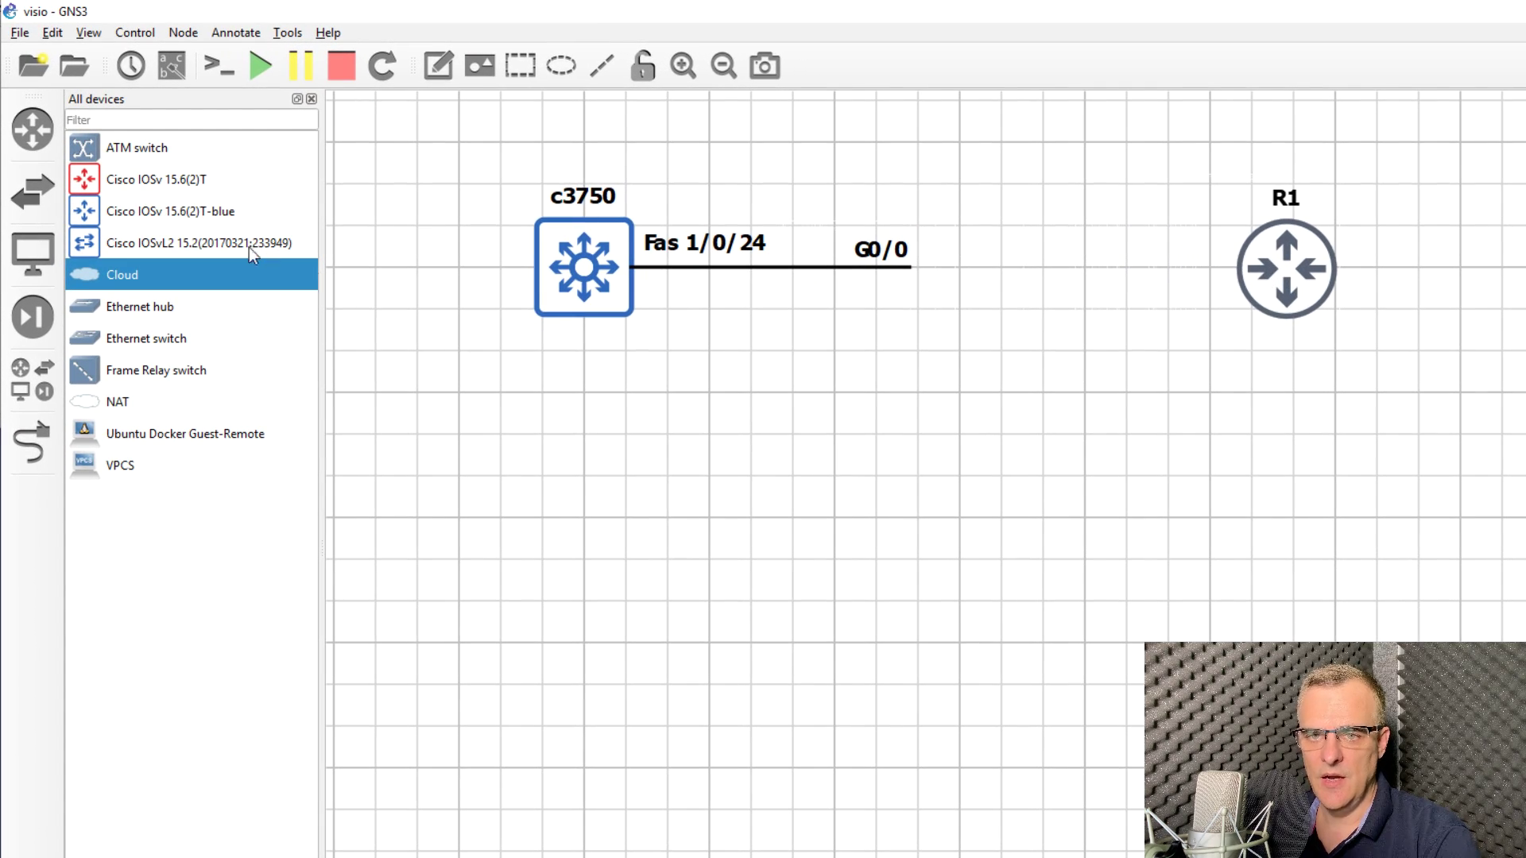
drag(177, 276, 991, 272)
click(961, 522)
click(914, 544)
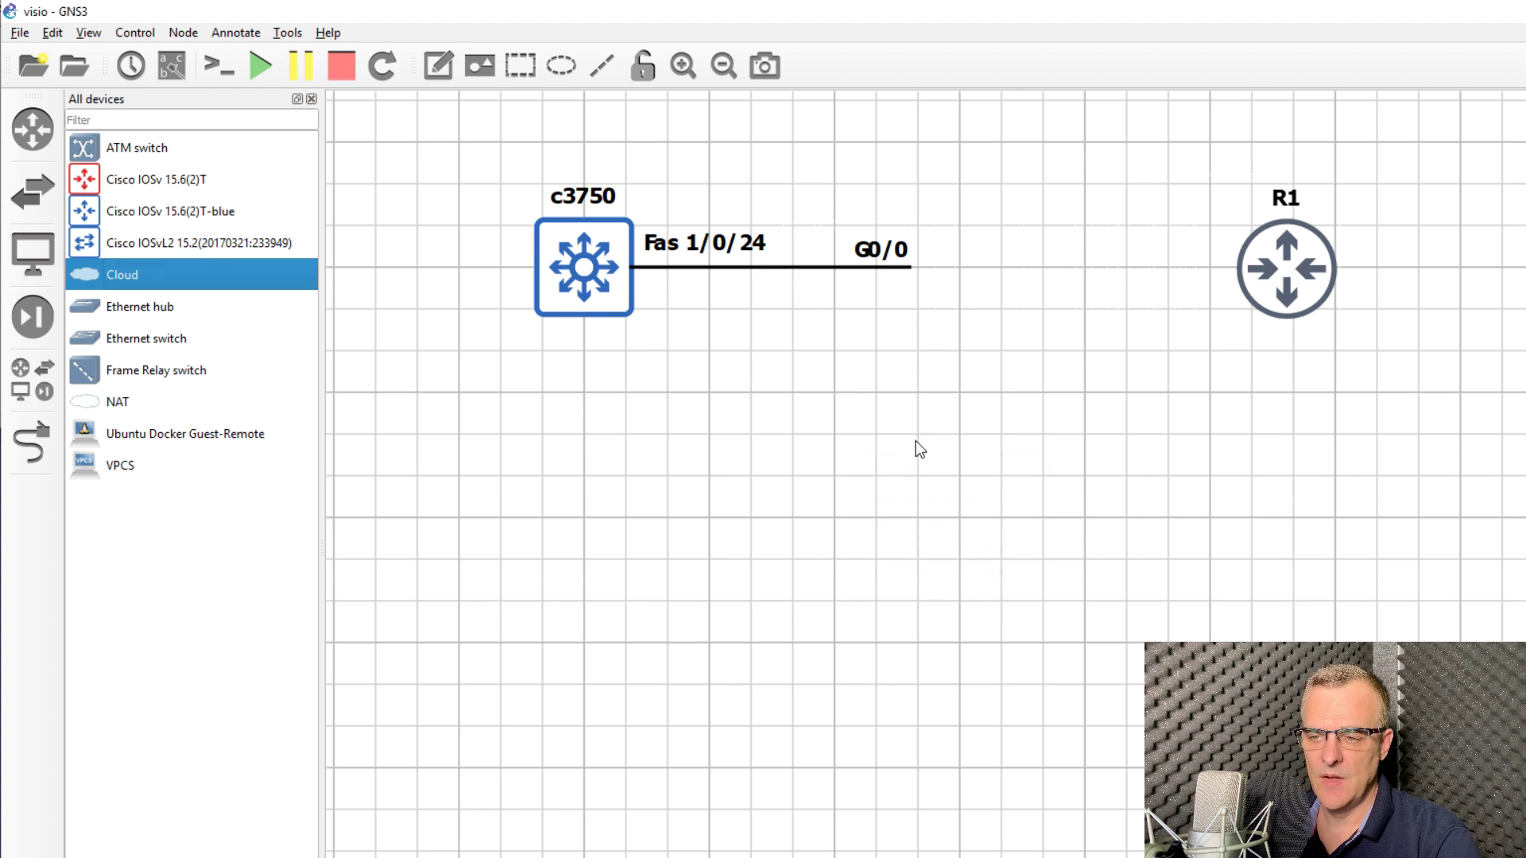
drag(1084, 340, 903, 292)
Step: Change Cloud-1's symbol to the Affinity-square-blue switch
right_click(922, 275)
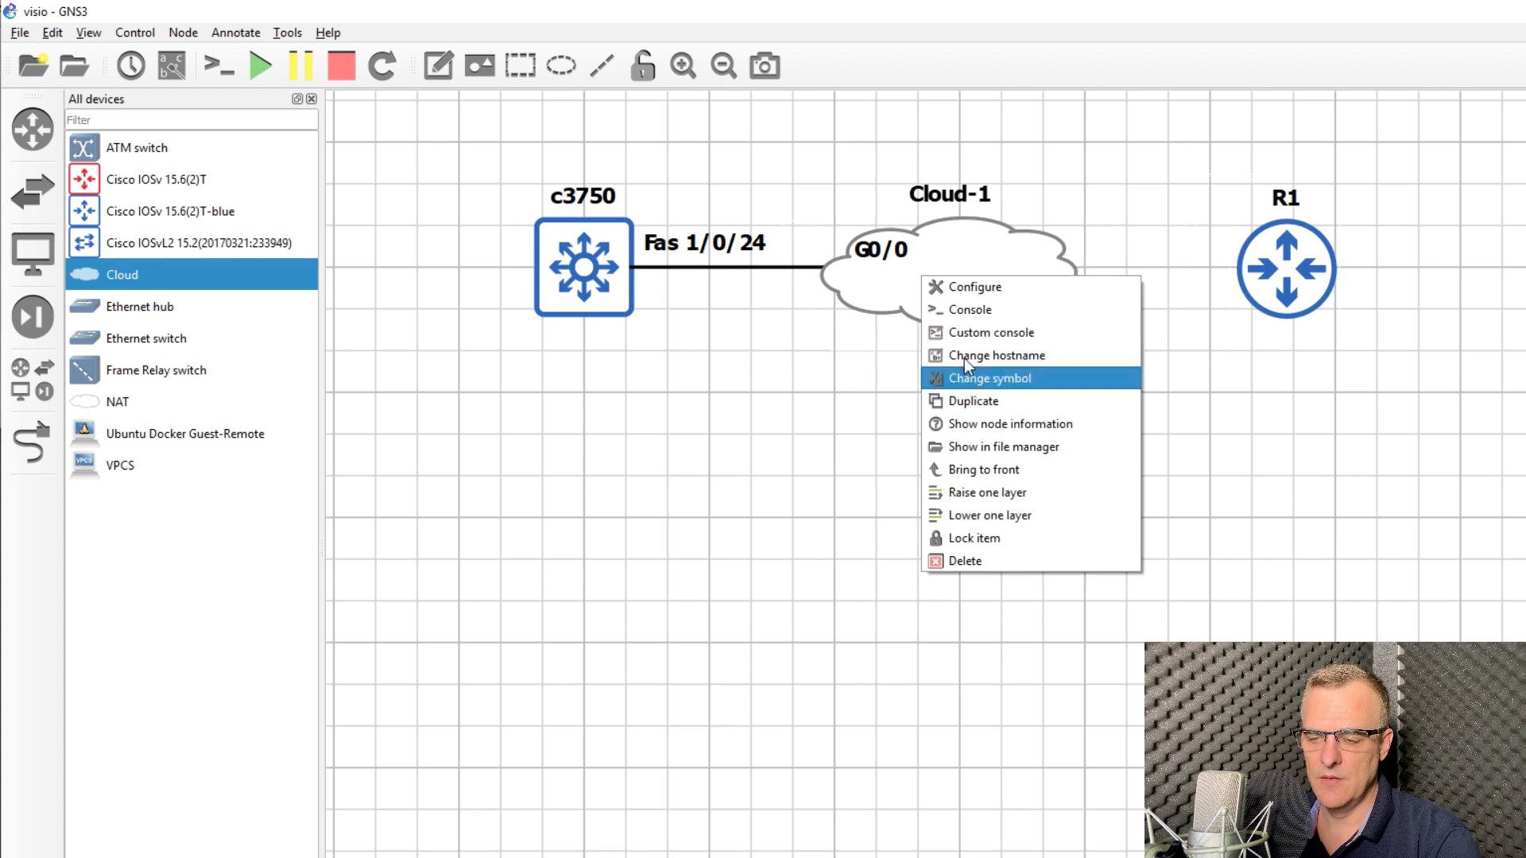
click(985, 378)
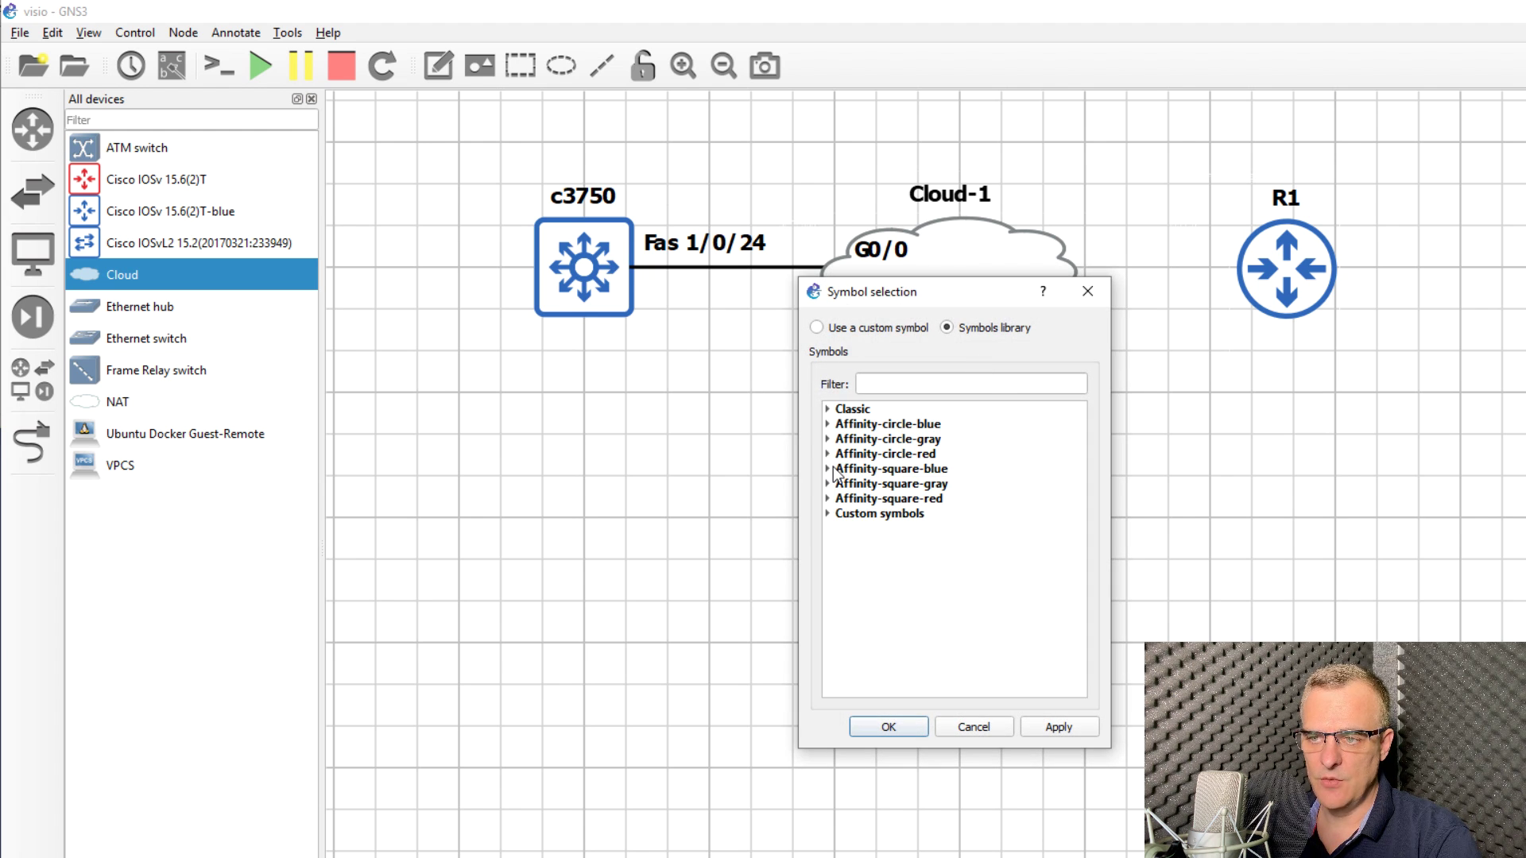
click(828, 469)
click(906, 383)
text(swit)
click(924, 526)
click(889, 726)
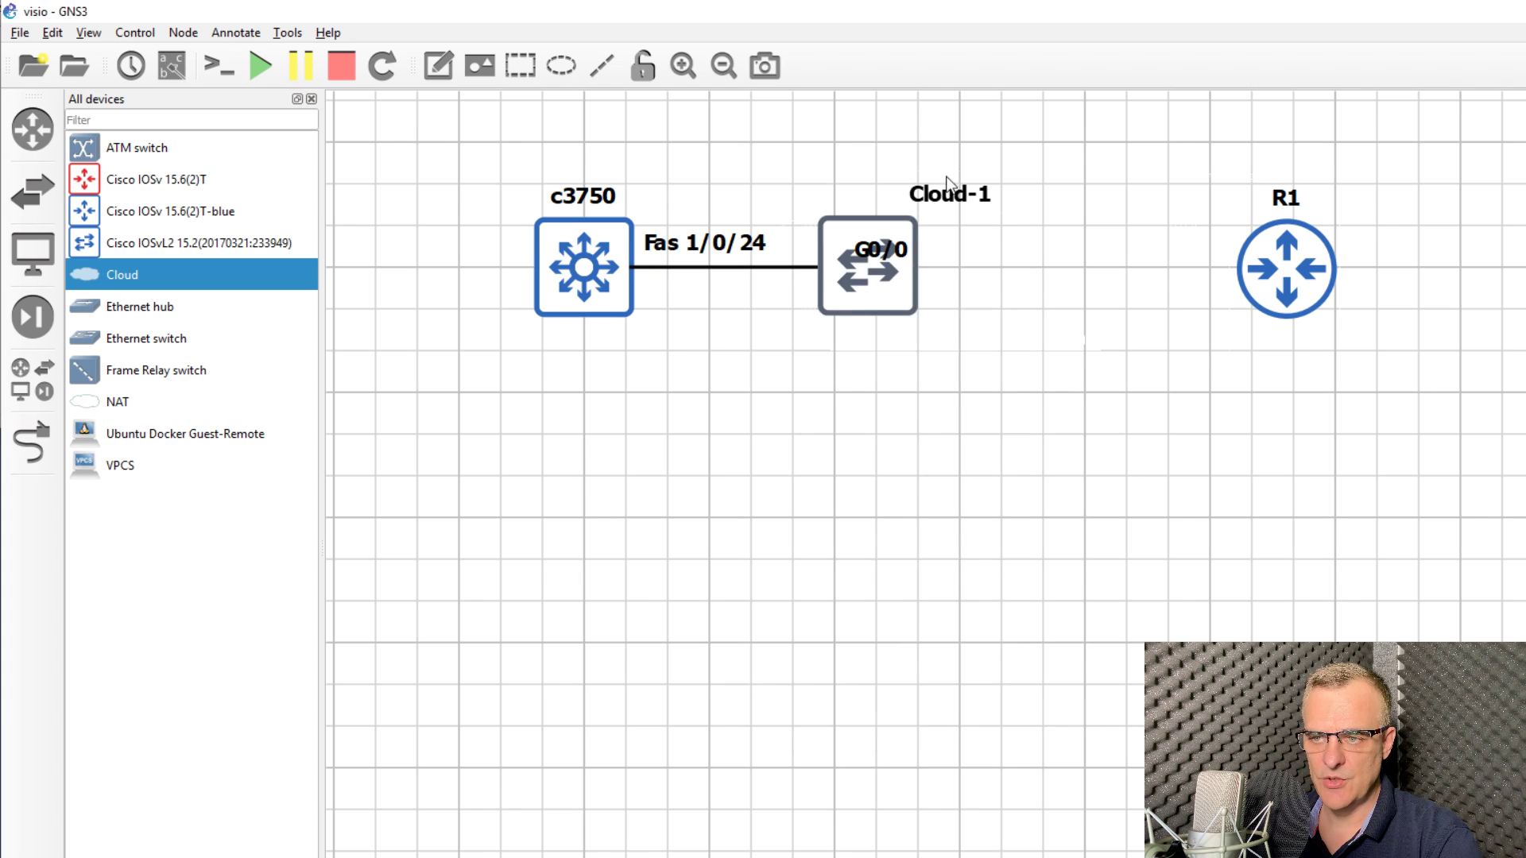
drag(850, 293, 1083, 323)
Step: Enable snap to grid, put Cloud-1 at the c3750 line's end and R1 further right
click(88, 33)
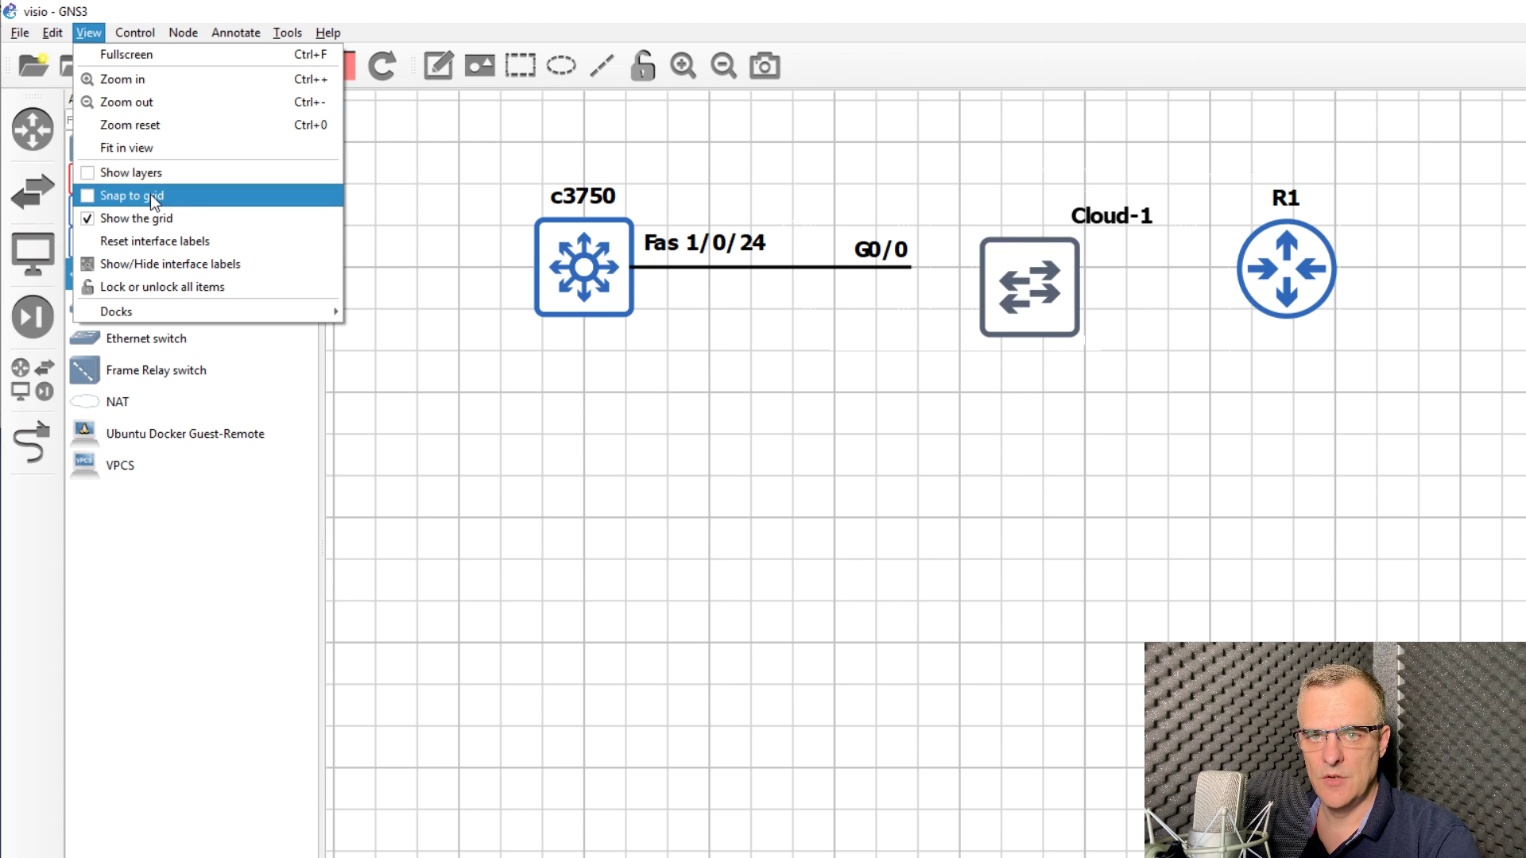
click(153, 197)
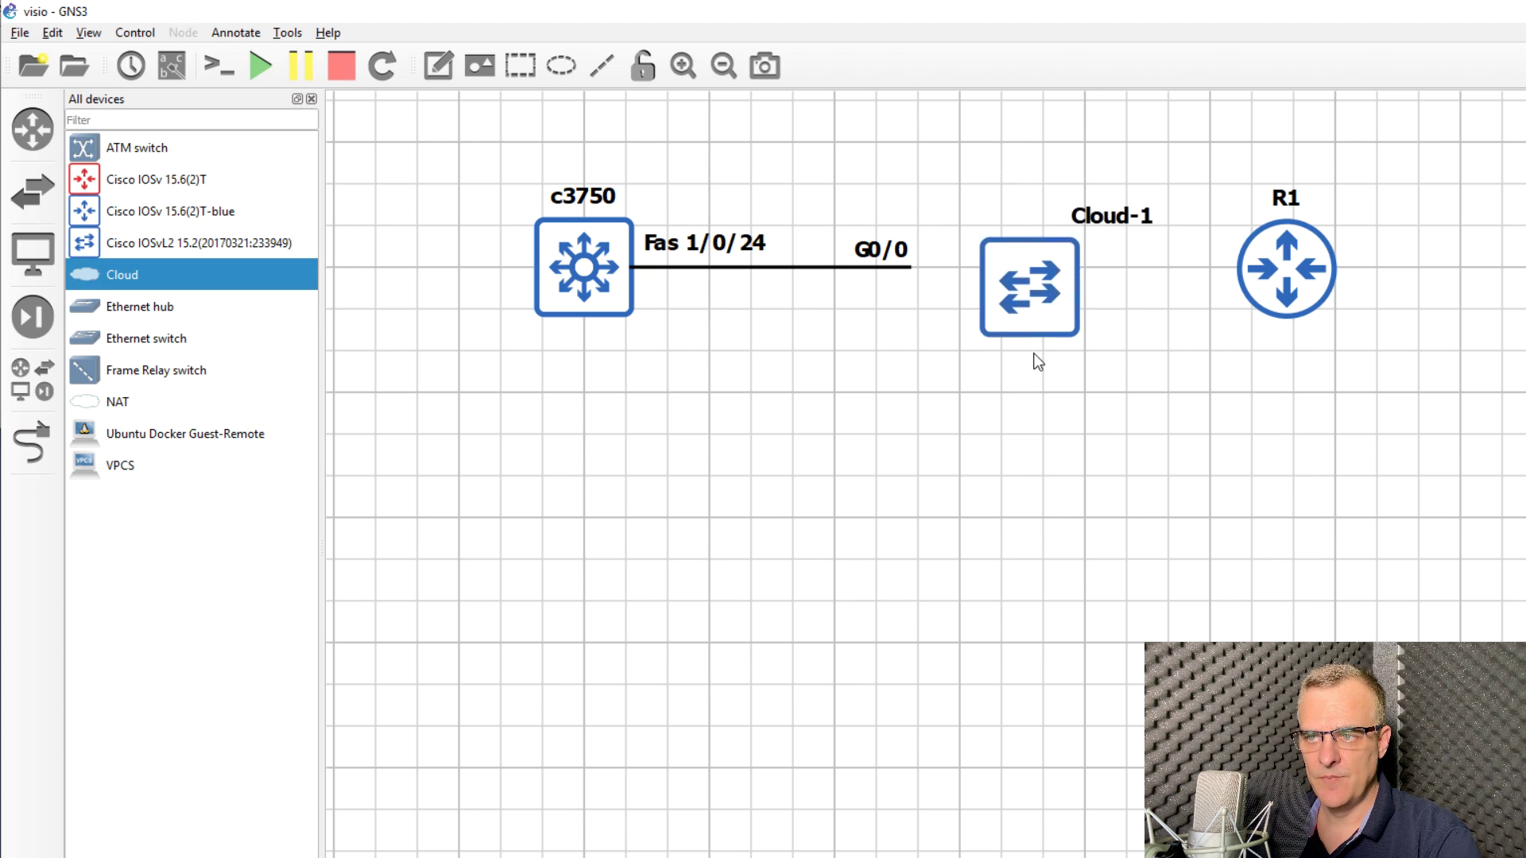
drag(1018, 278, 976, 269)
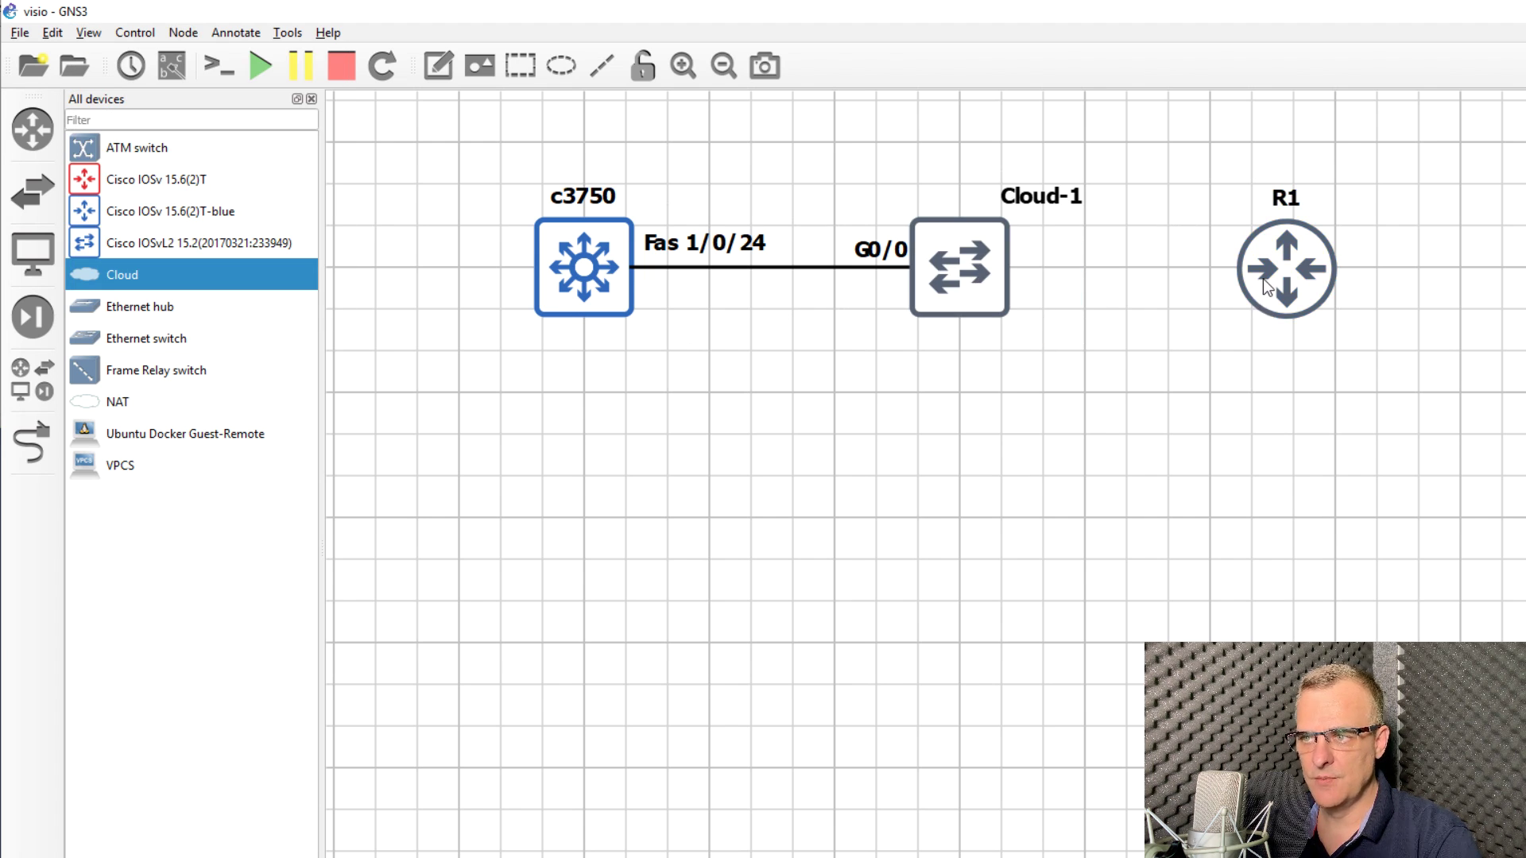
mouse_move(1265, 283)
mouse_down()
mouse_move(1180, 283)
mouse_move(1272, 283)
mouse_up()
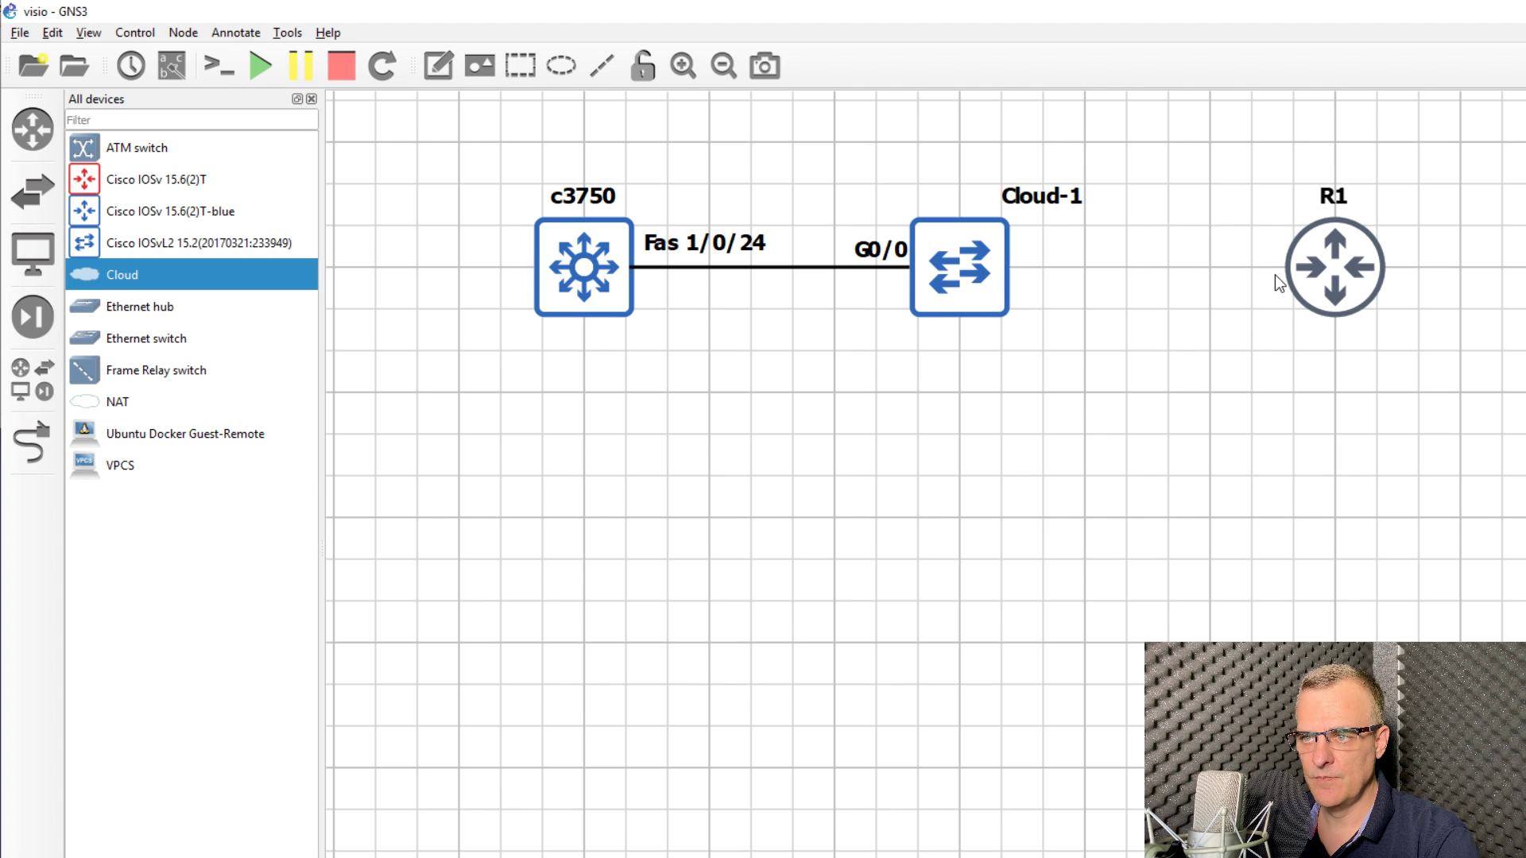
Step: Duplicate the c3750 line and place the copy between Cloud-1 and R1
click(821, 268)
right_click(819, 269)
click(89, 33)
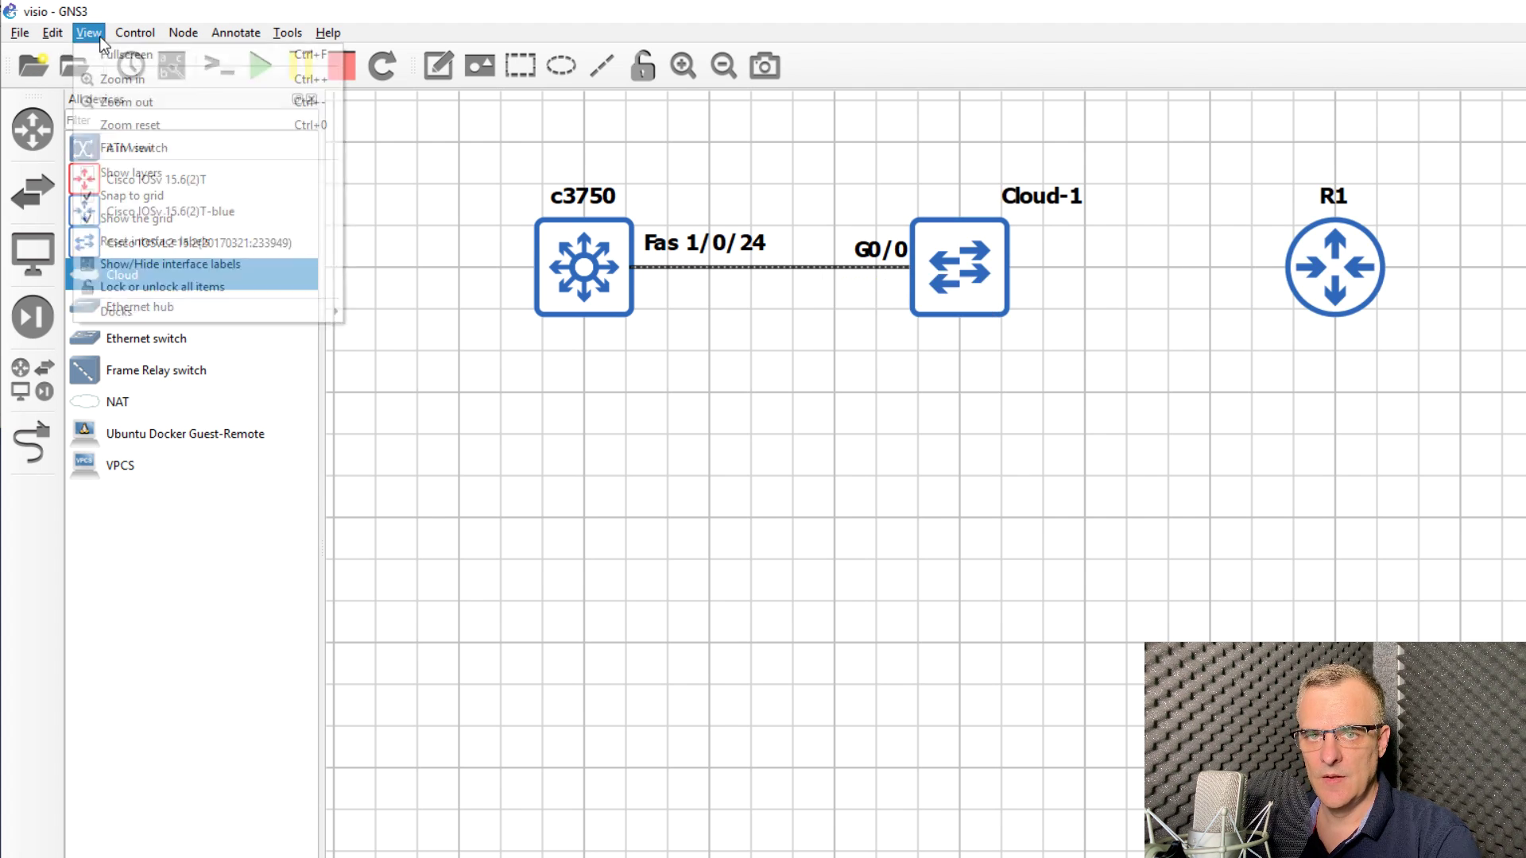
click(152, 198)
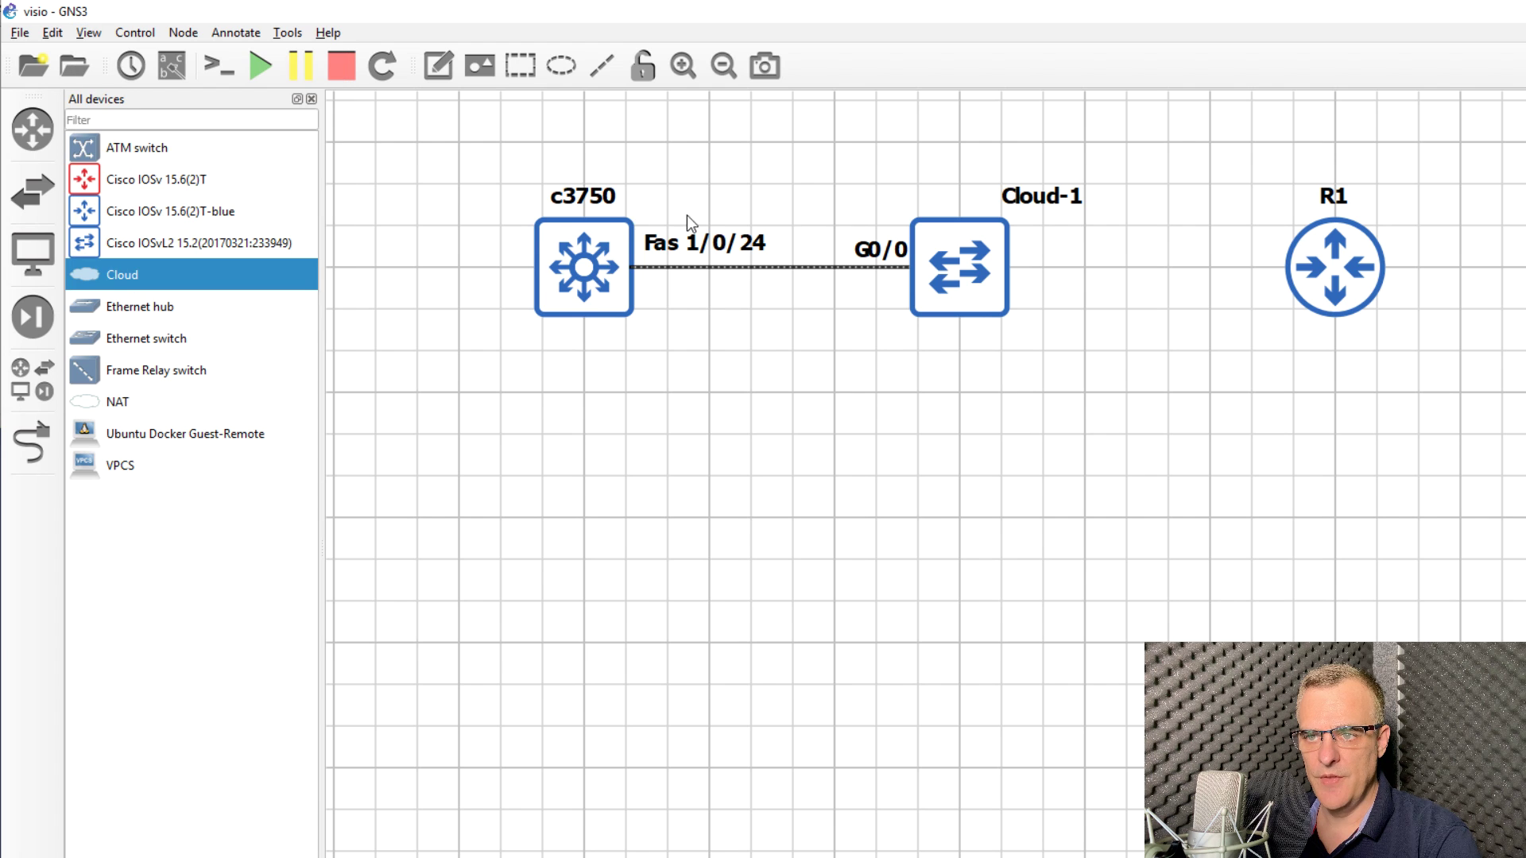
right_click(775, 269)
click(795, 276)
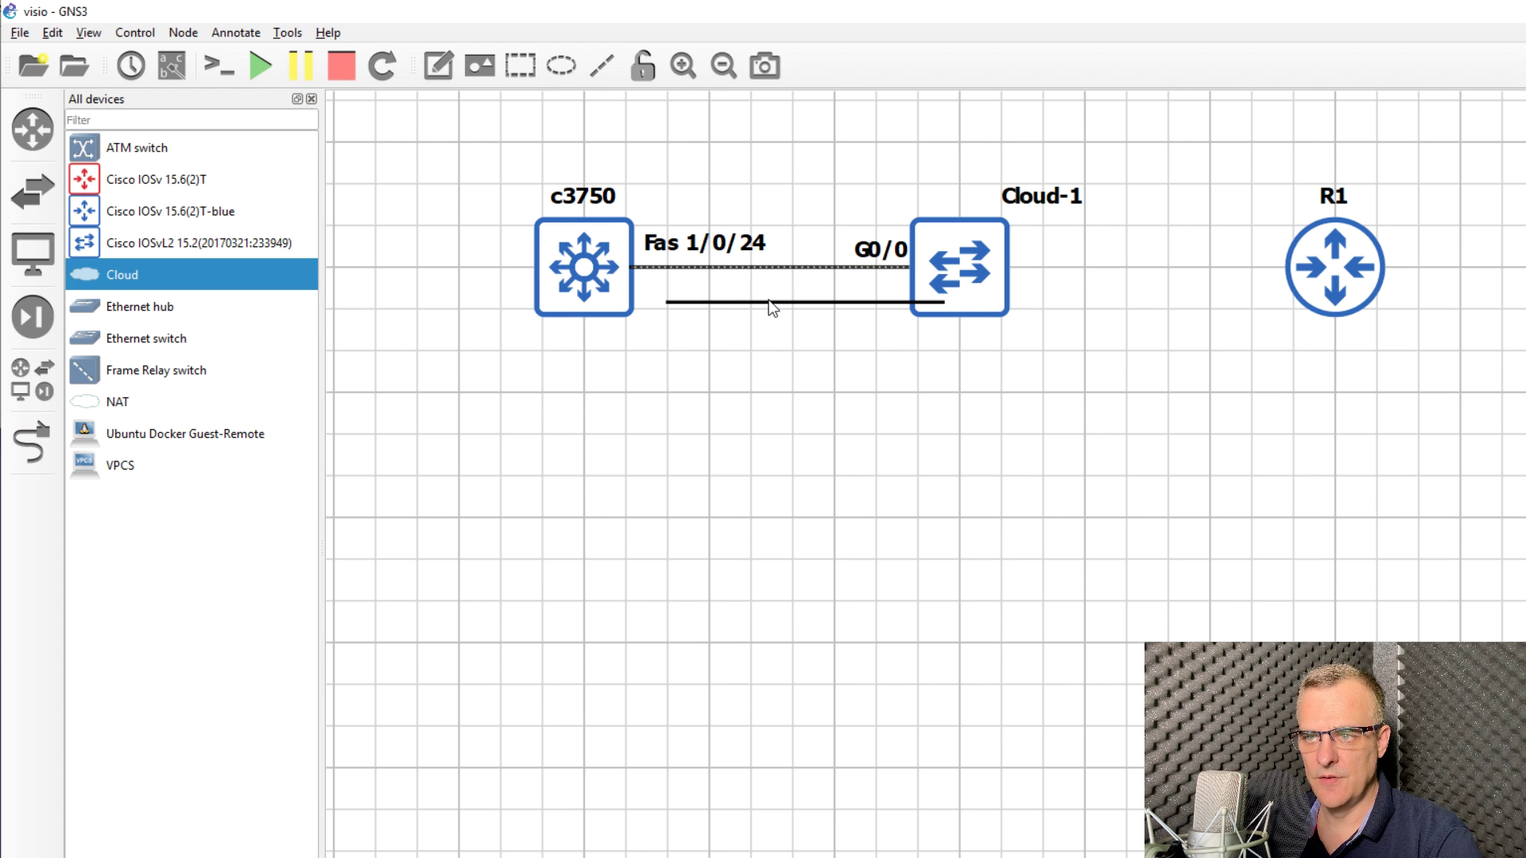
drag(768, 299, 1080, 292)
click(773, 305)
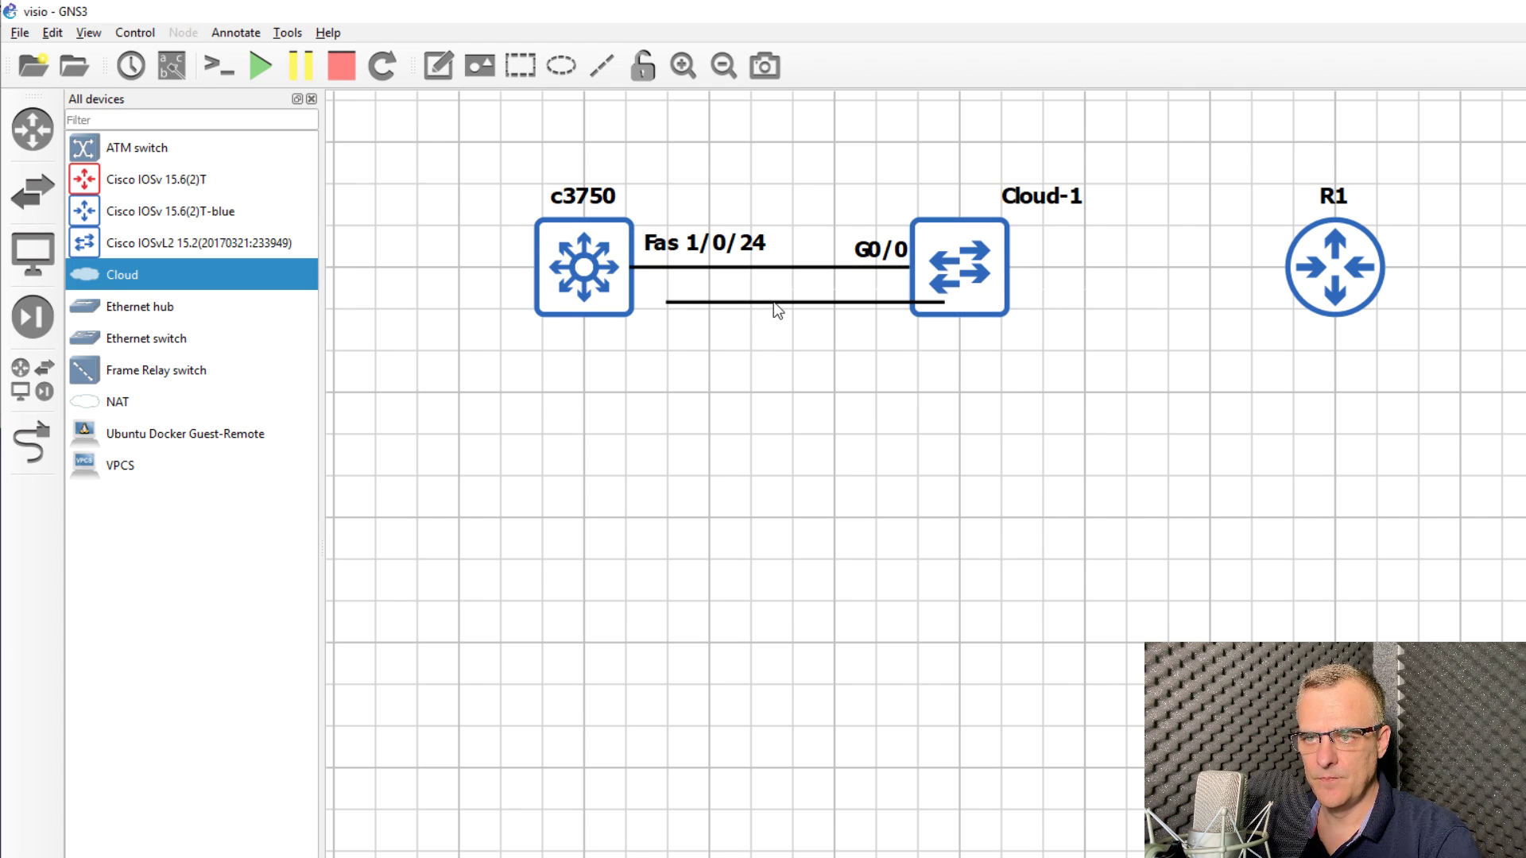
drag(774, 302, 1116, 266)
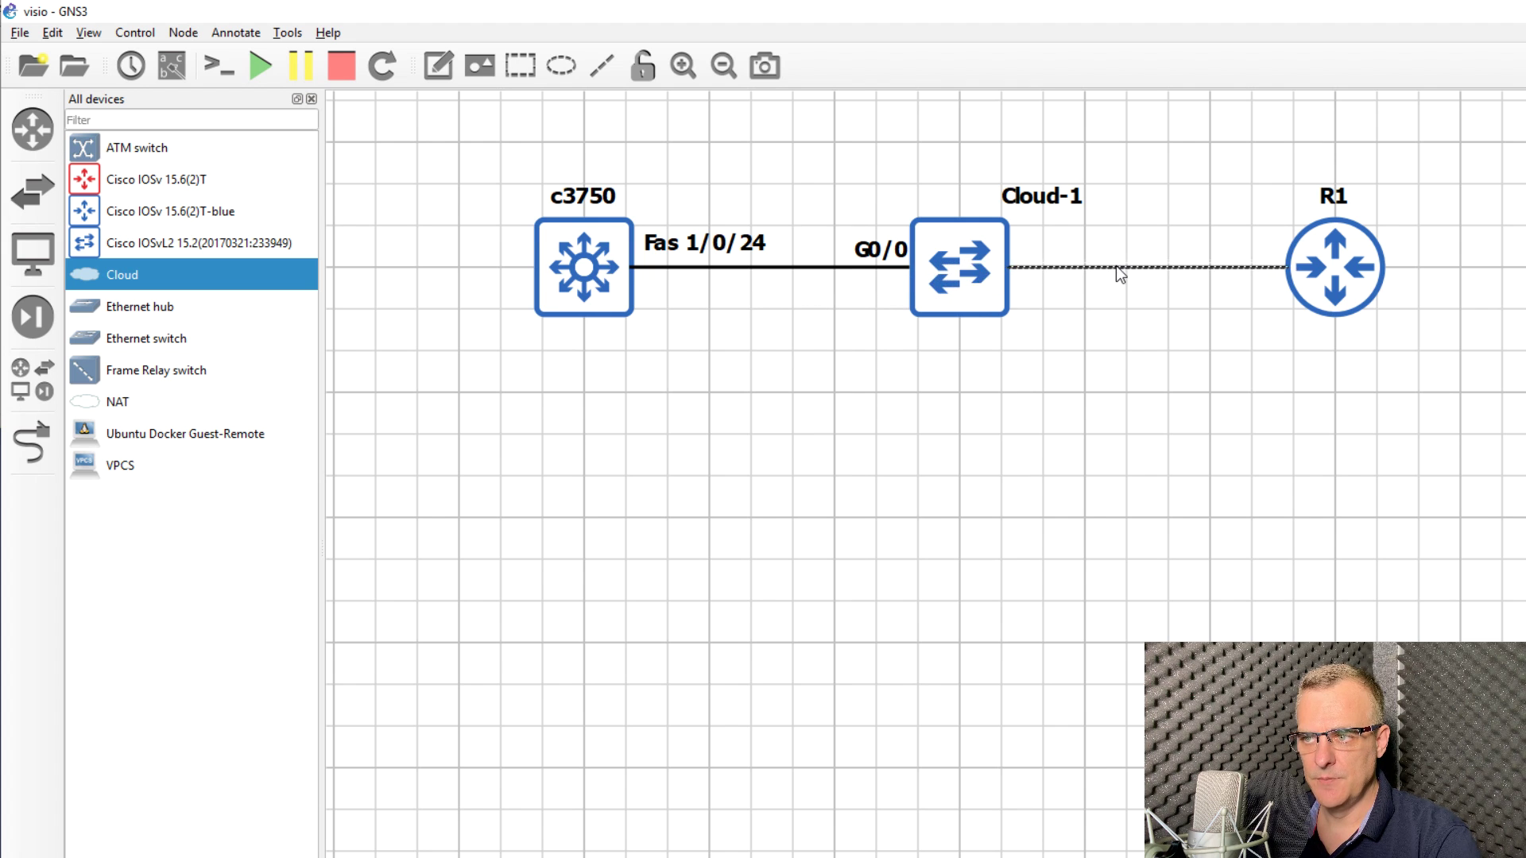
click(1066, 312)
Step: Move the G0/0 label next to R1 and rename Cloud-1 to SG300
drag(874, 250, 1244, 244)
drag(1045, 199, 946, 198)
double_click(945, 199)
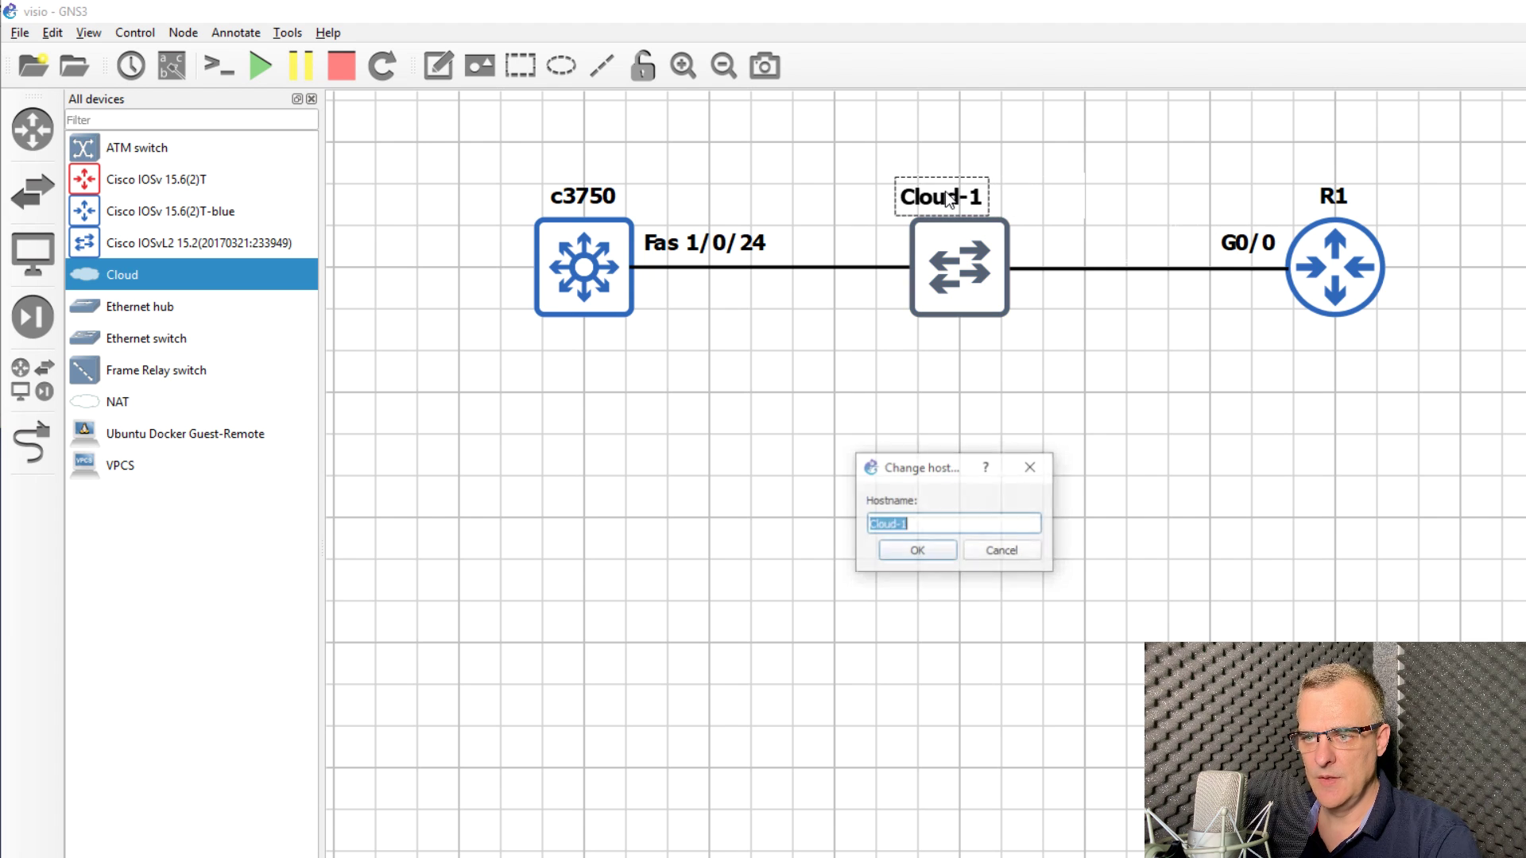
text(SG300)
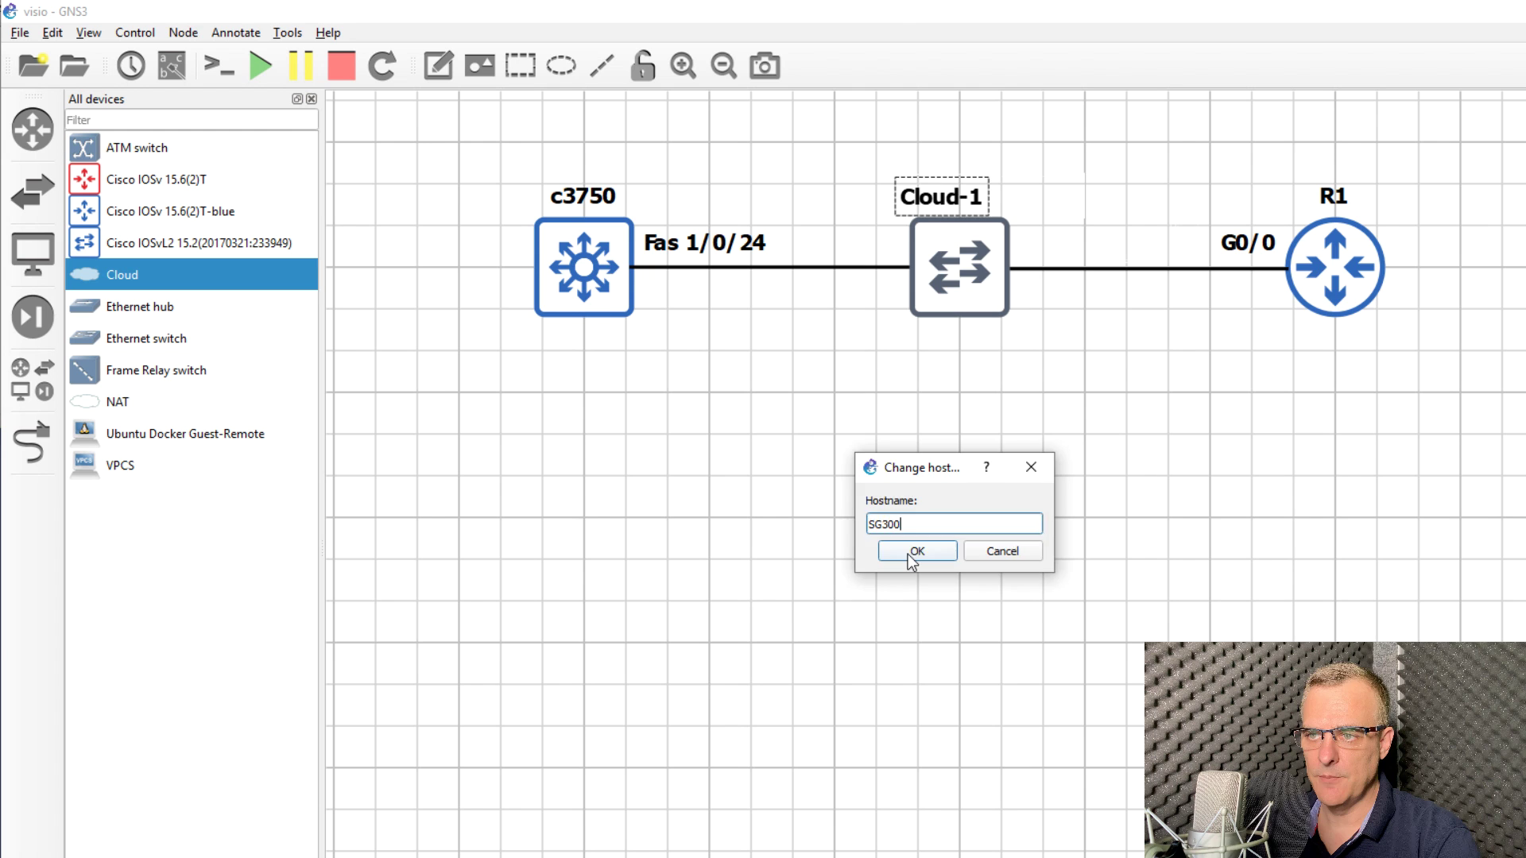
click(908, 554)
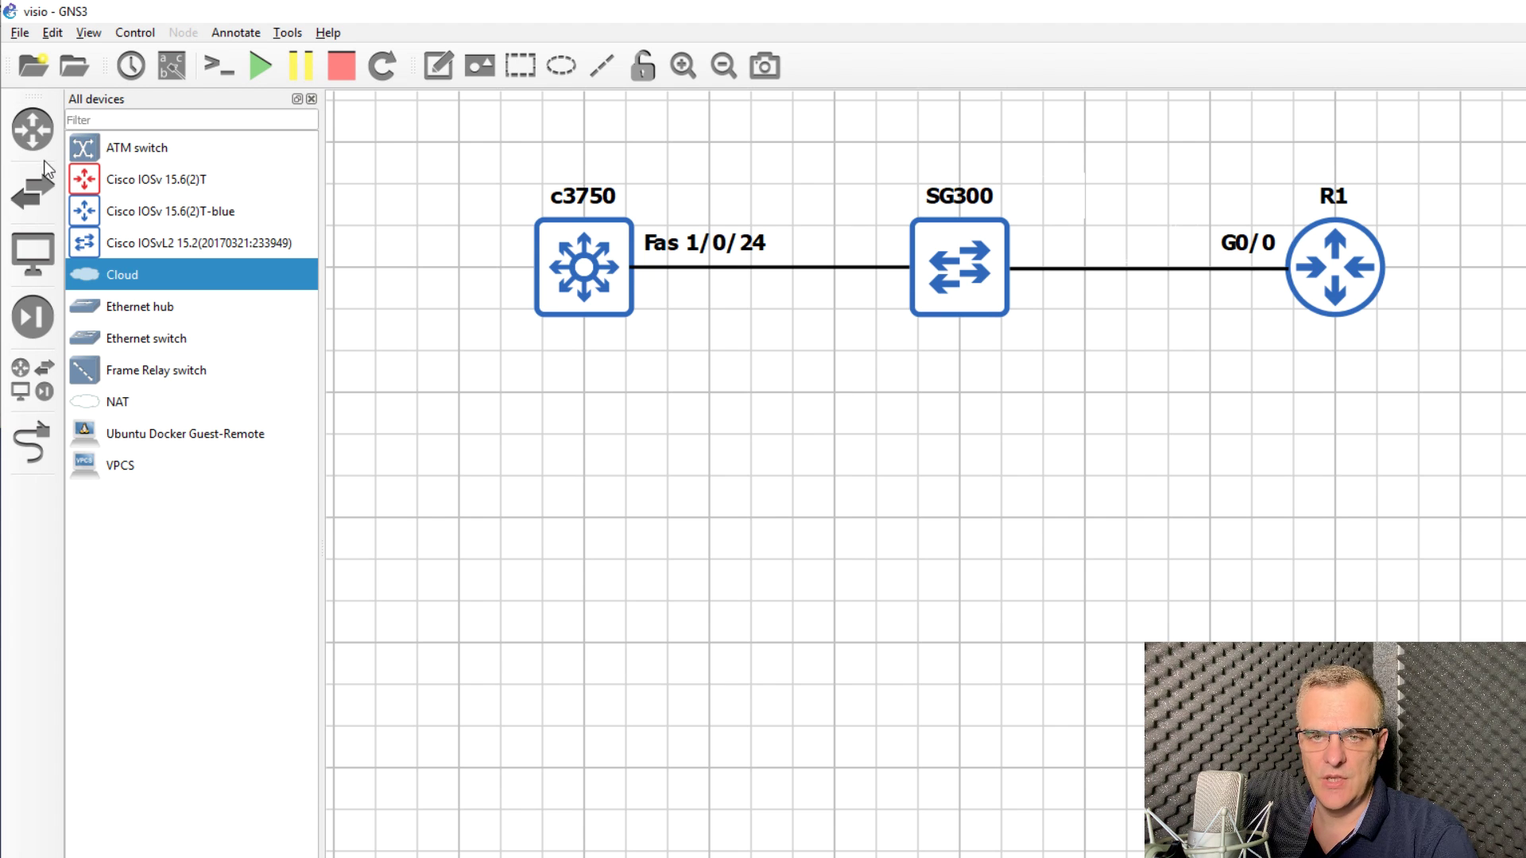
Step: Add a Cisco IOSv 15.6(2)T-blue router below the physical devices, snapped to the grid
click(221, 213)
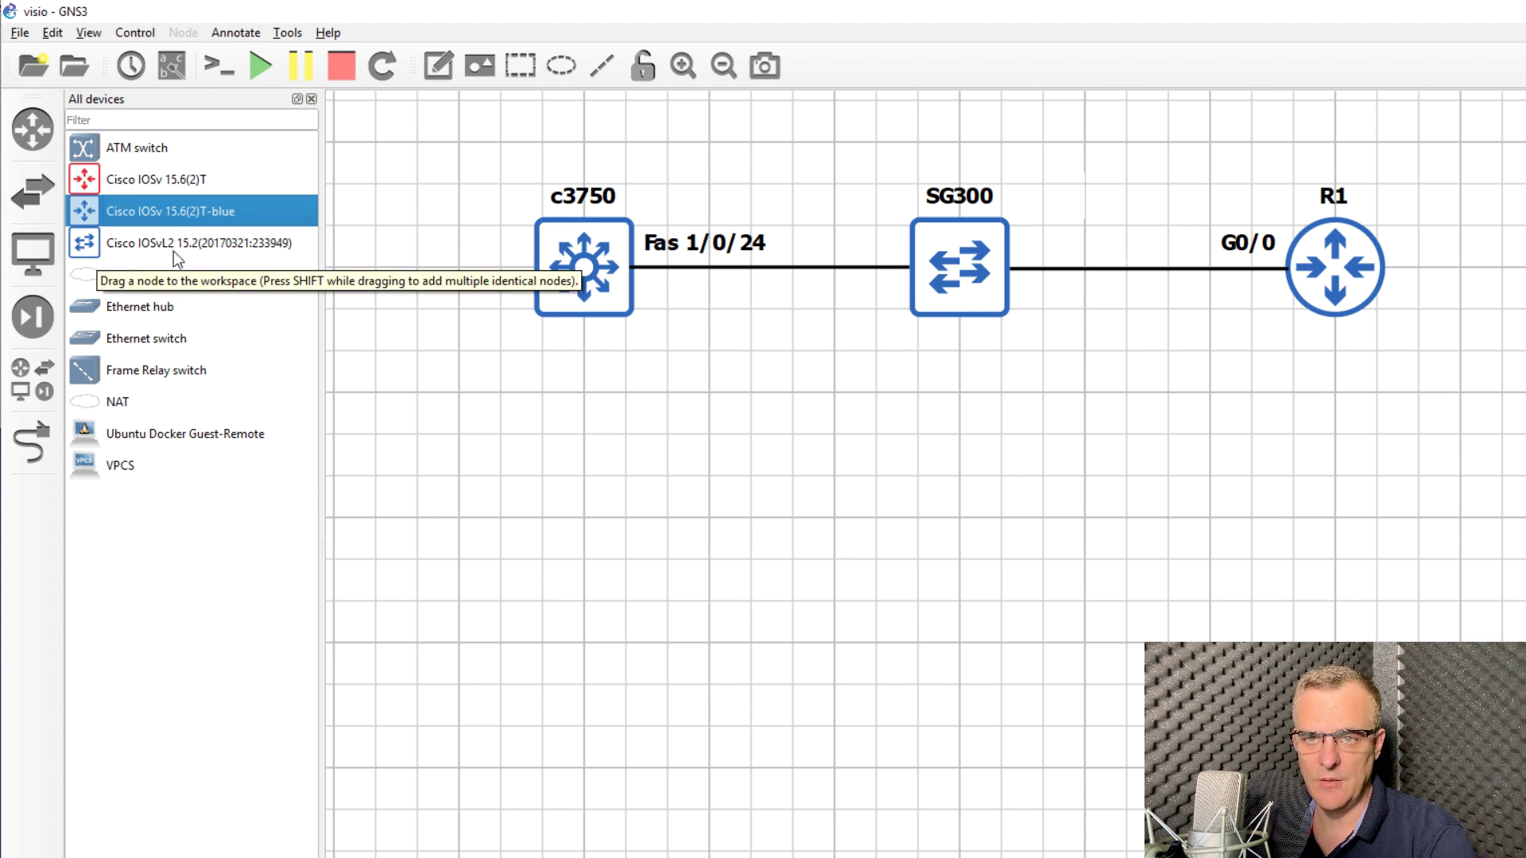
drag(166, 208, 574, 579)
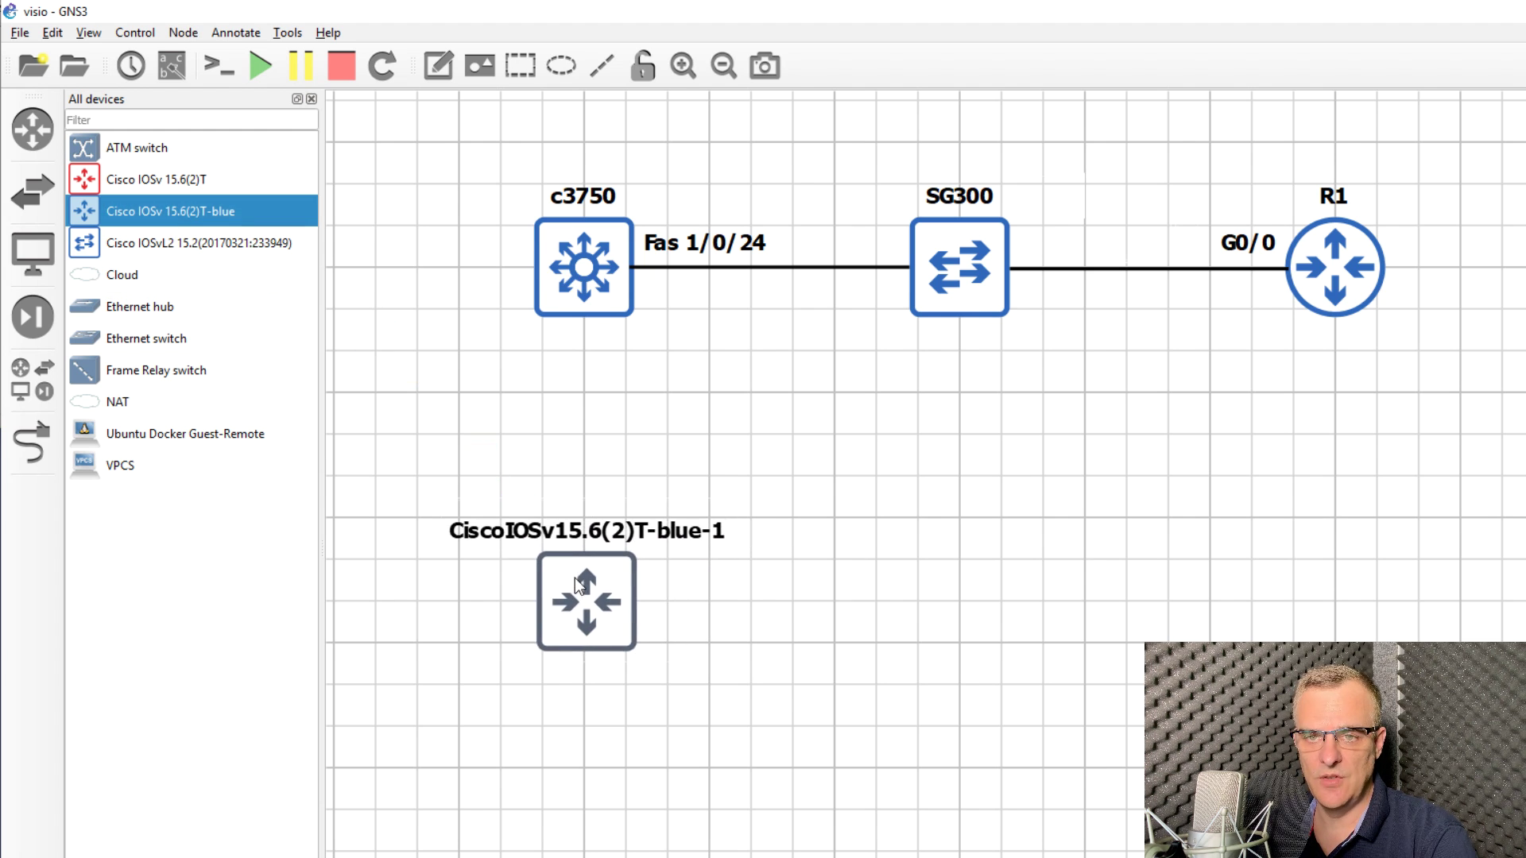
click(86, 33)
click(134, 195)
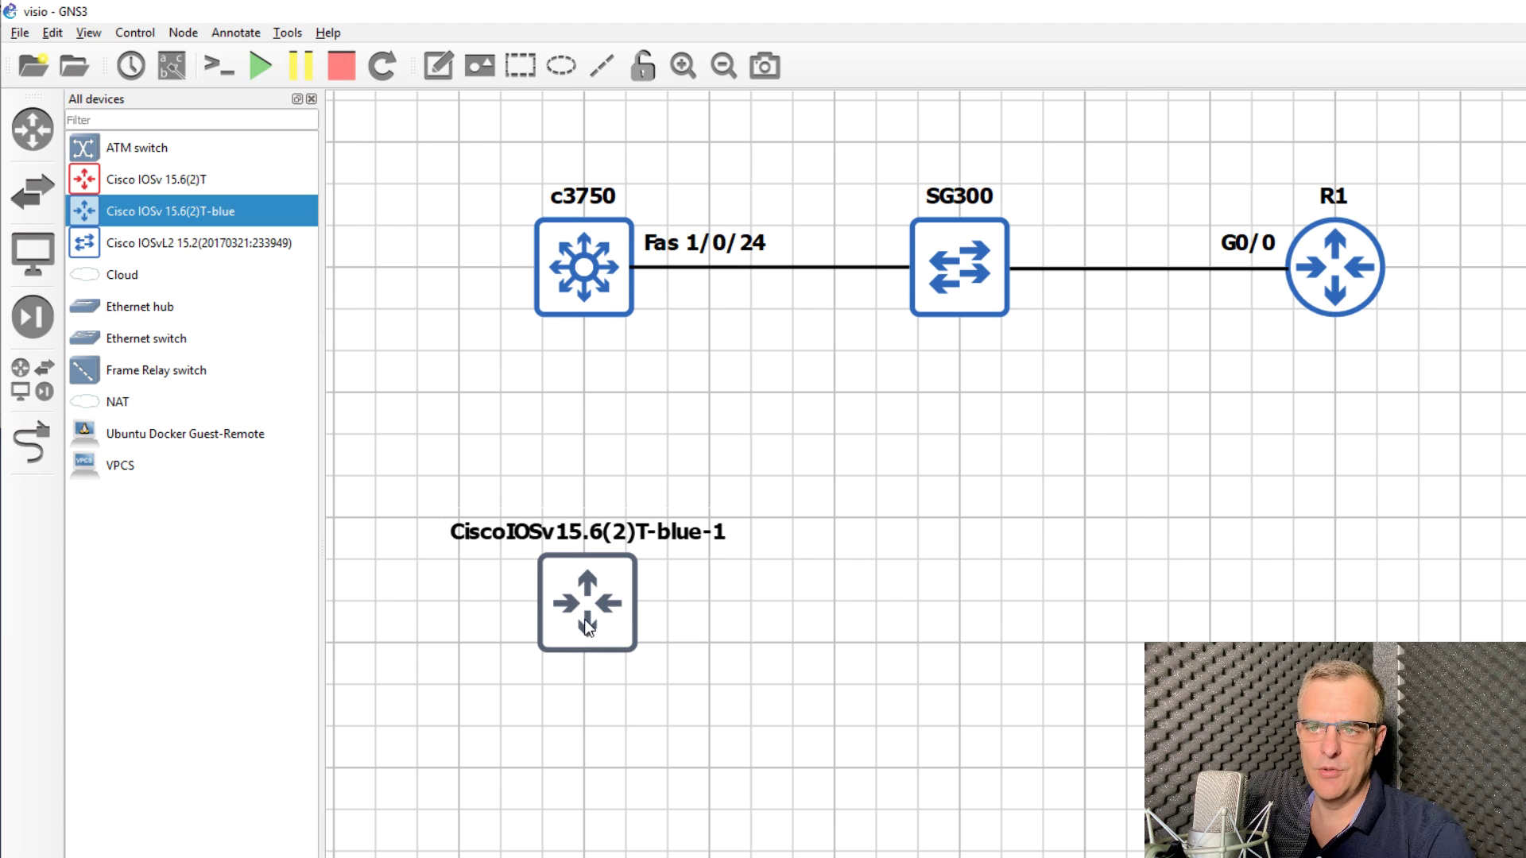
drag(584, 618, 636, 521)
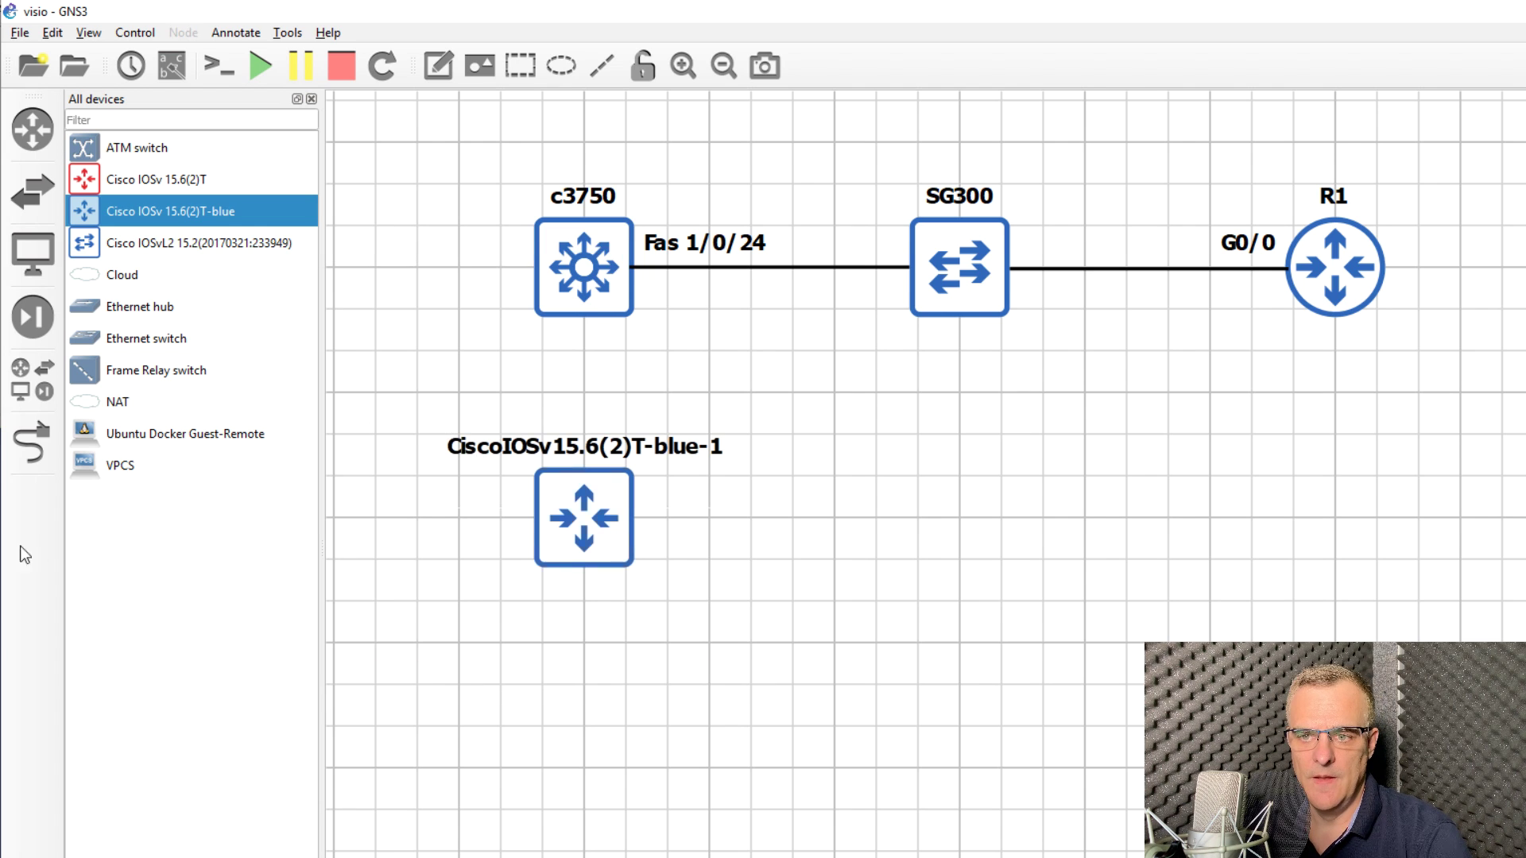
Step: Place an IOSvL2 switch in line under SG300
click(574, 507)
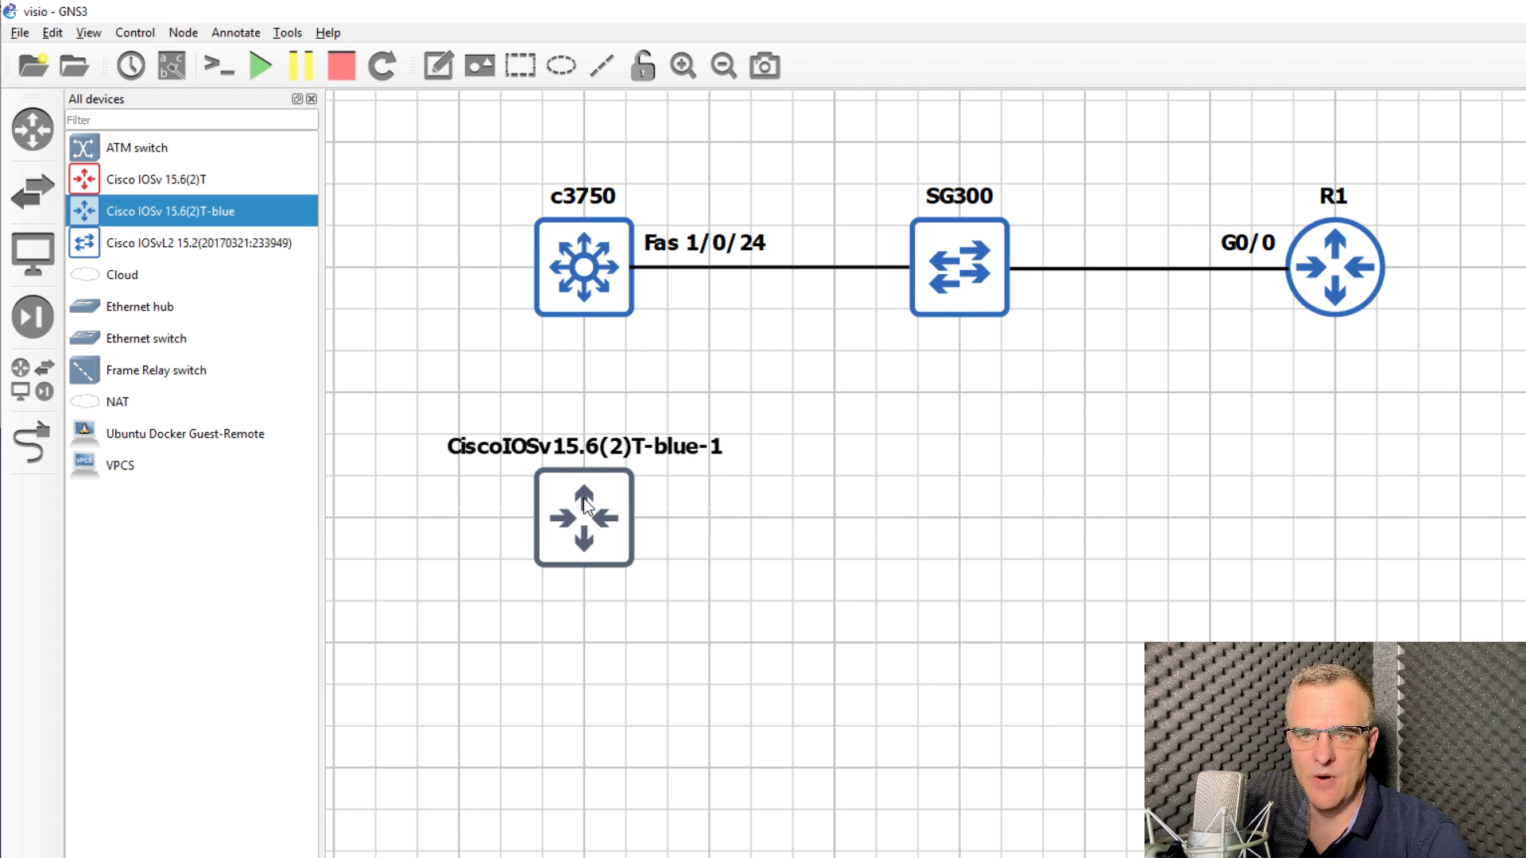
click(201, 247)
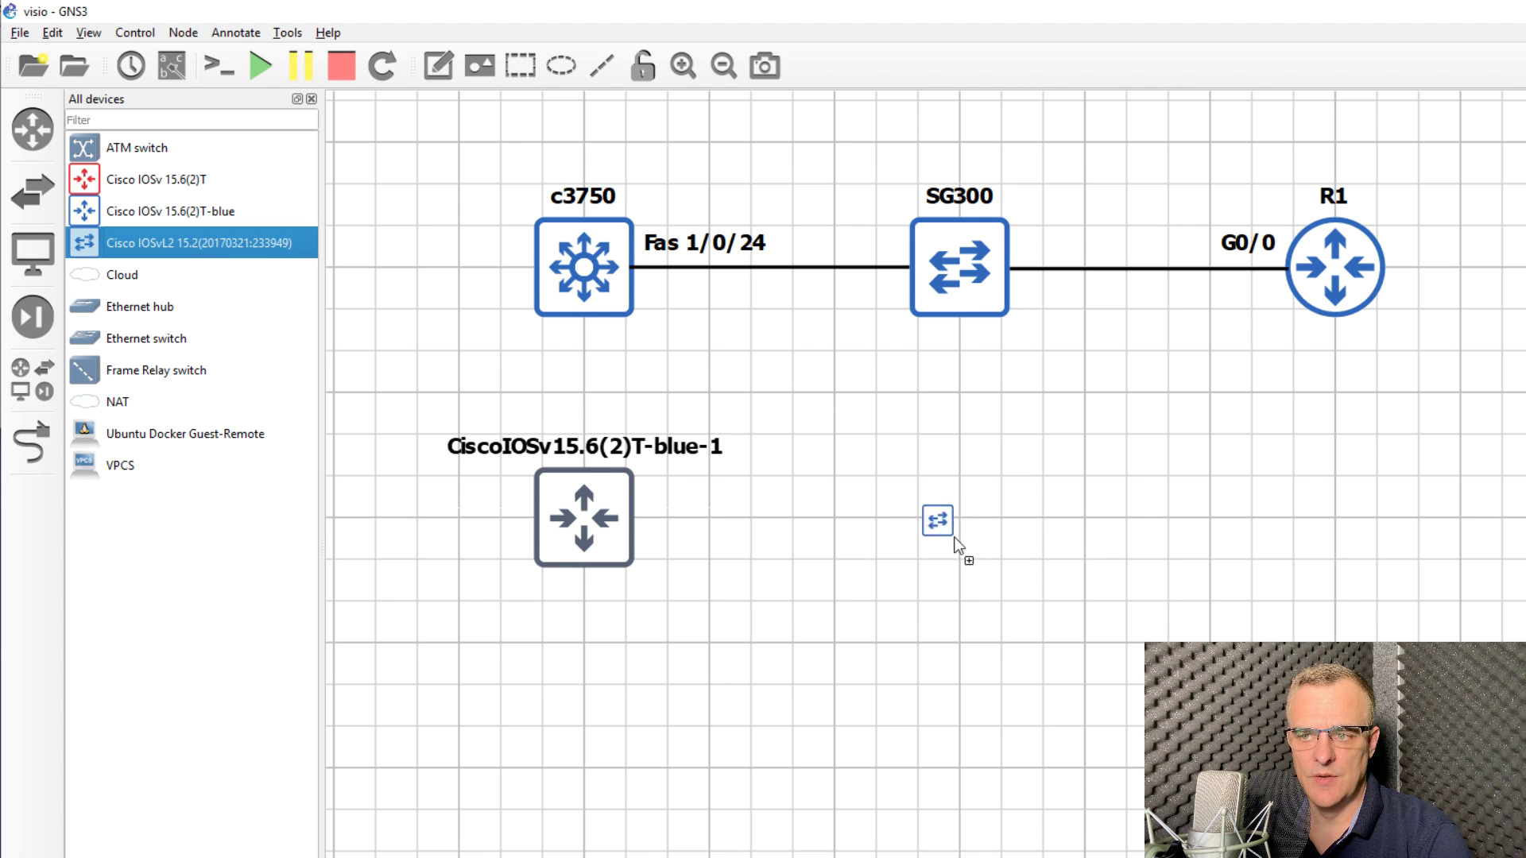
drag(951, 533, 956, 480)
Step: Link the IOSv router to the IOSvL2 switch's first interface
click(822, 523)
click(32, 443)
click(608, 515)
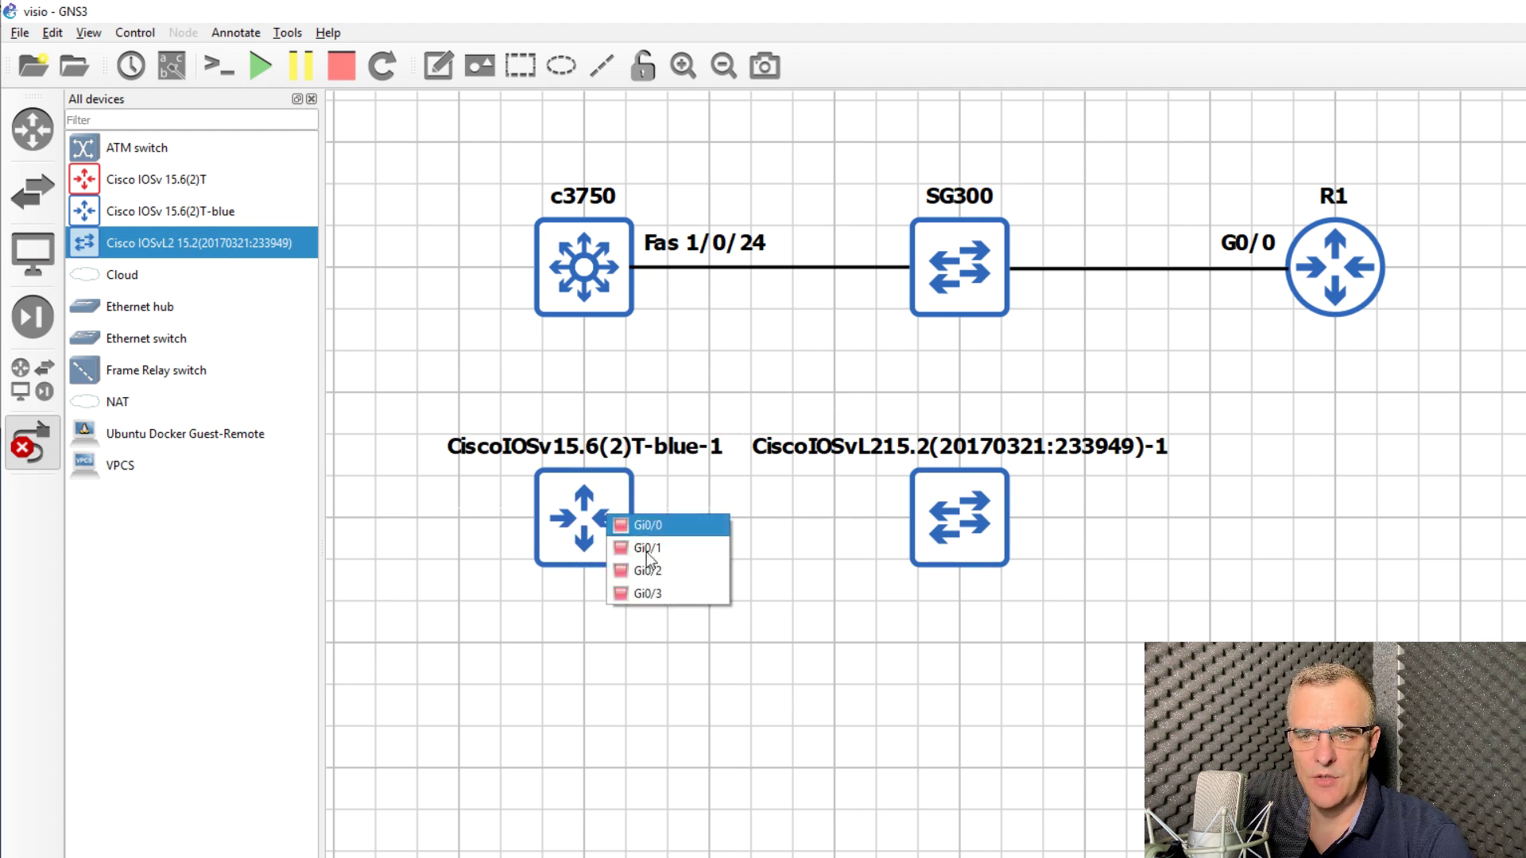
click(650, 534)
click(932, 509)
click(979, 527)
click(49, 460)
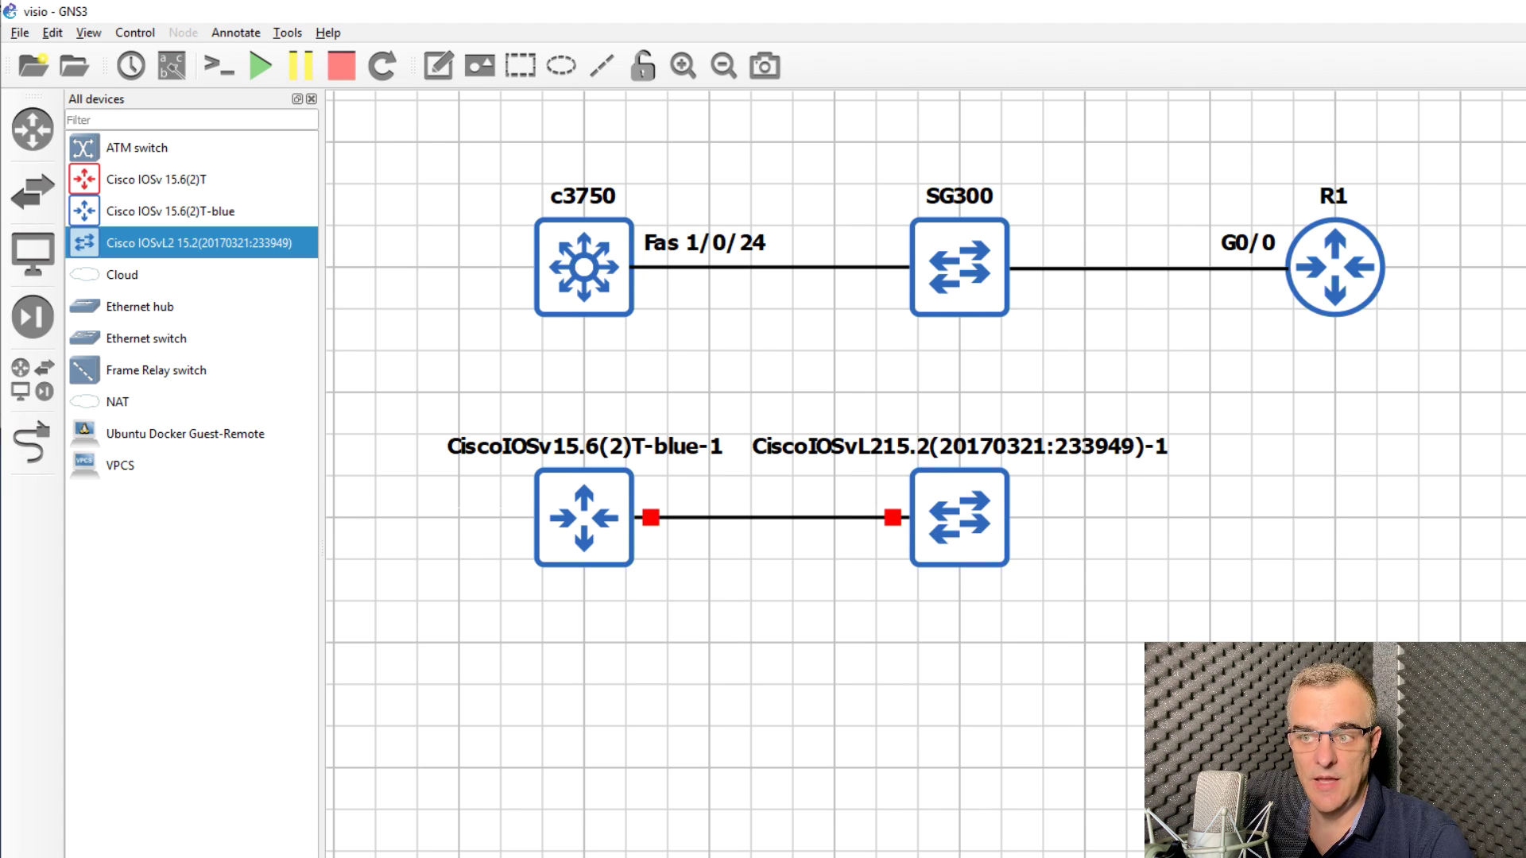
drag(986, 509, 947, 521)
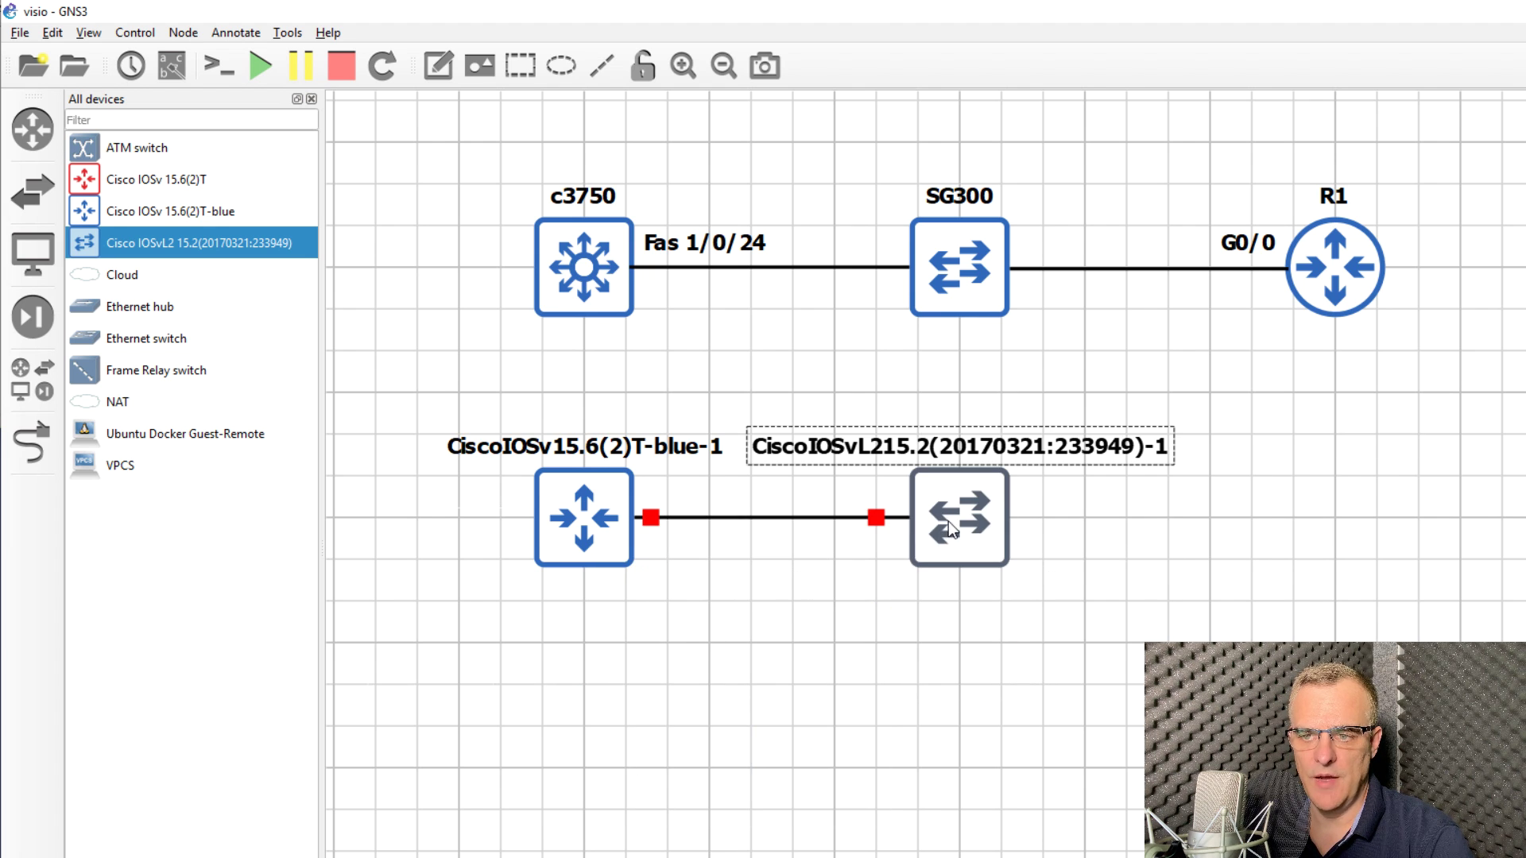
Step: Rename the router R2 and the switch S1, with their labels below each node
double_click(585, 457)
text(R1)
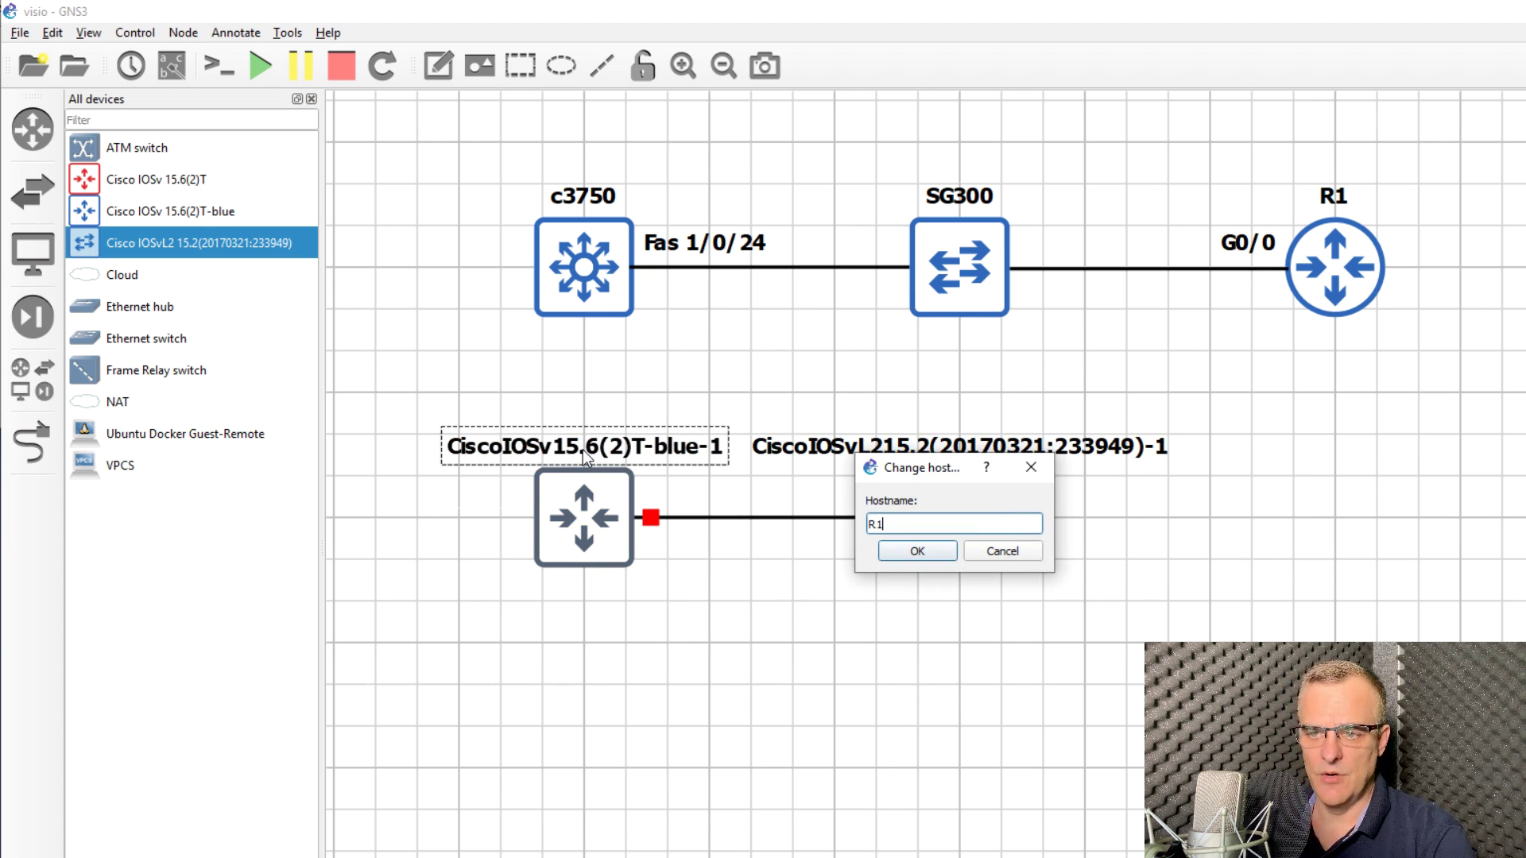
key(BackSpace)
text(2)
key(Return)
double_click(874, 446)
text(S1)
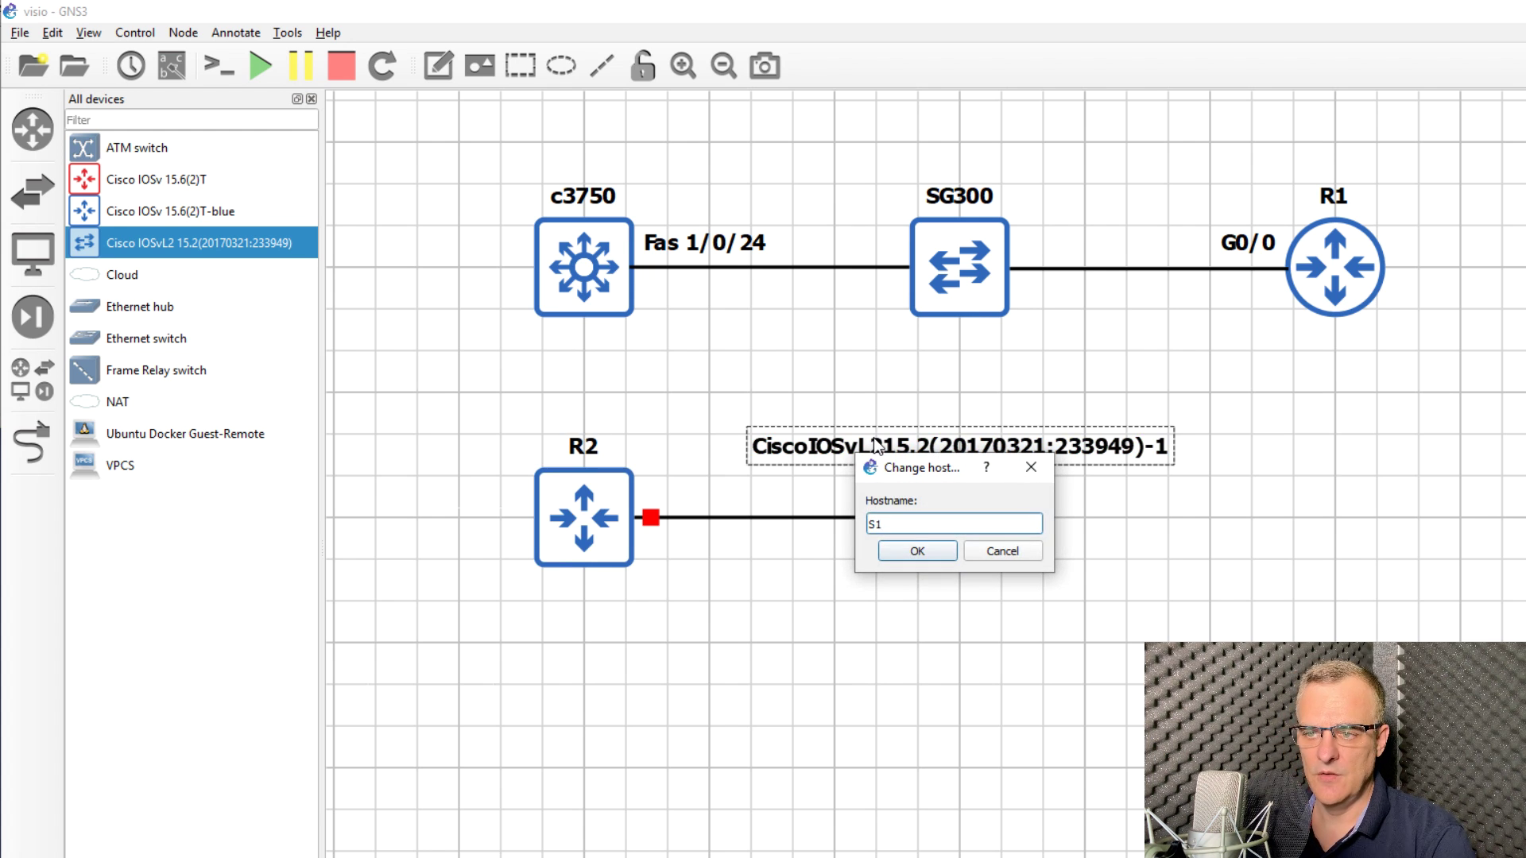
key(Return)
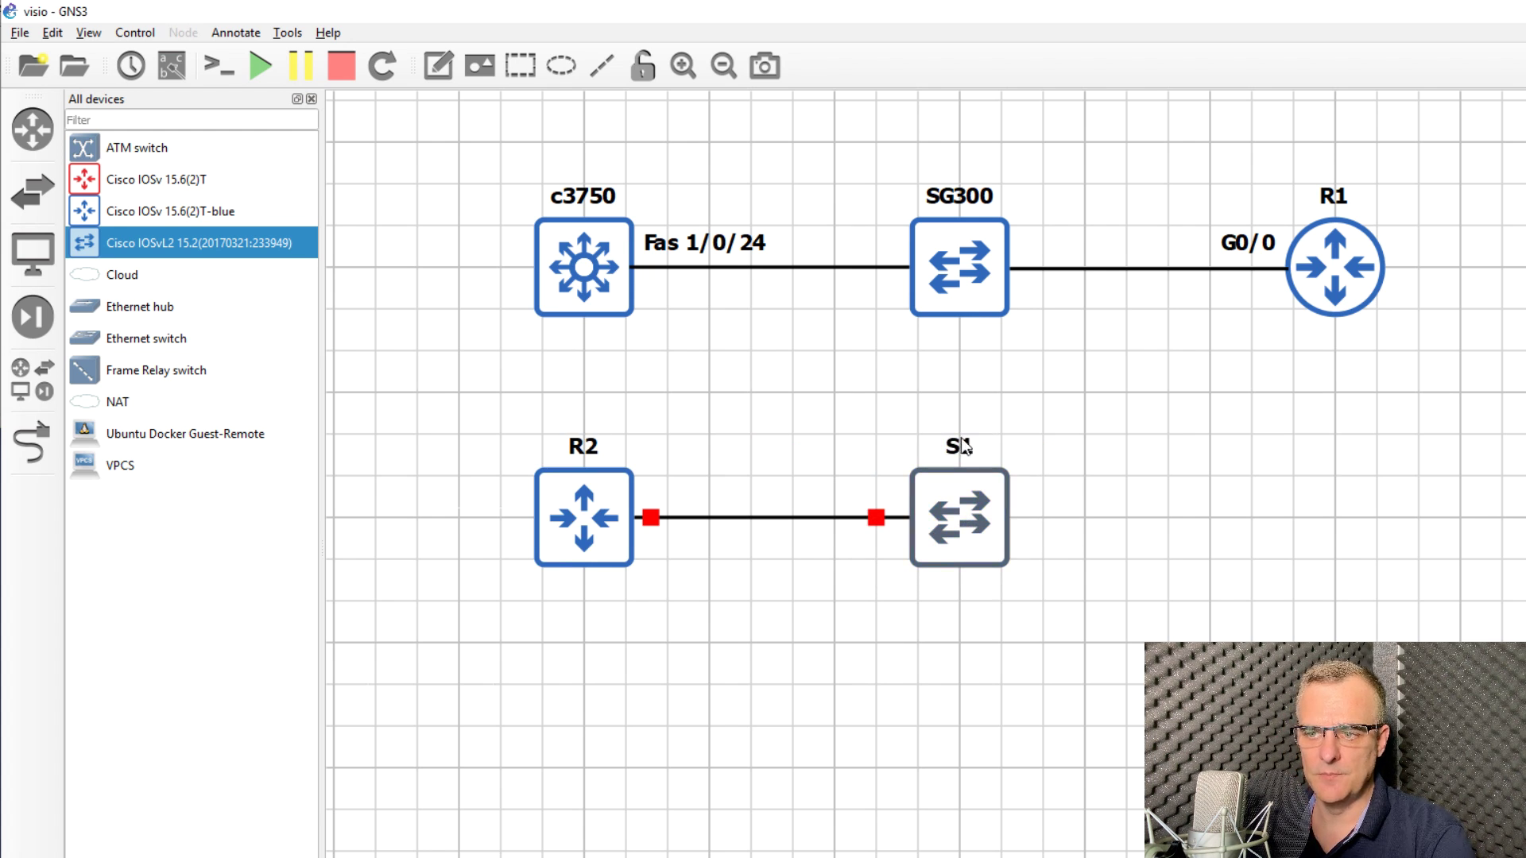
drag(961, 439, 965, 619)
drag(583, 447, 579, 611)
click(452, 422)
Step: Start the R2 router and the S1 switch
right_click(574, 503)
click(620, 561)
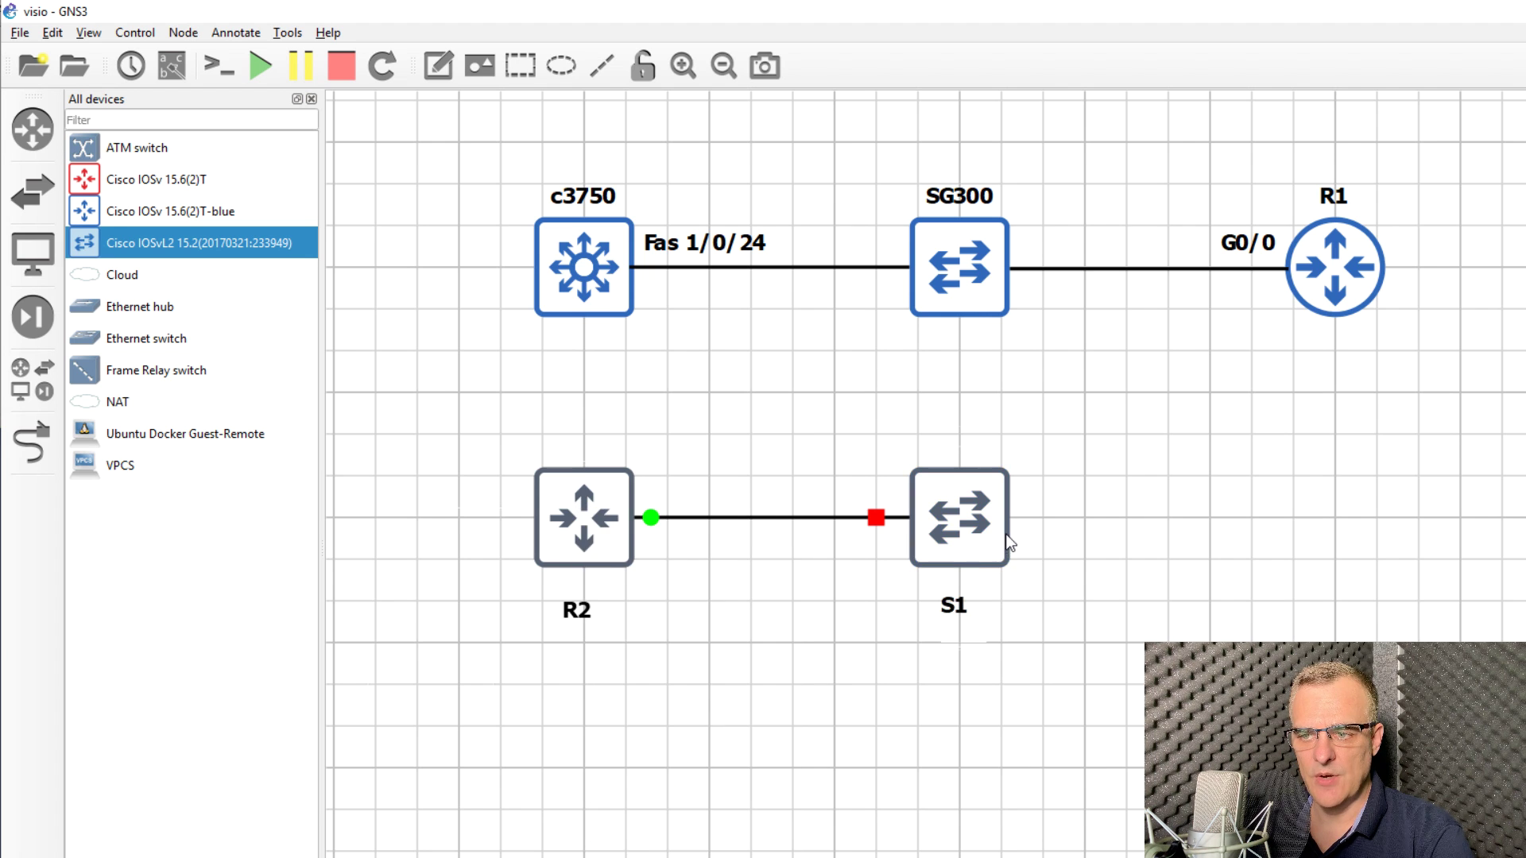
right_click(996, 524)
click(1033, 579)
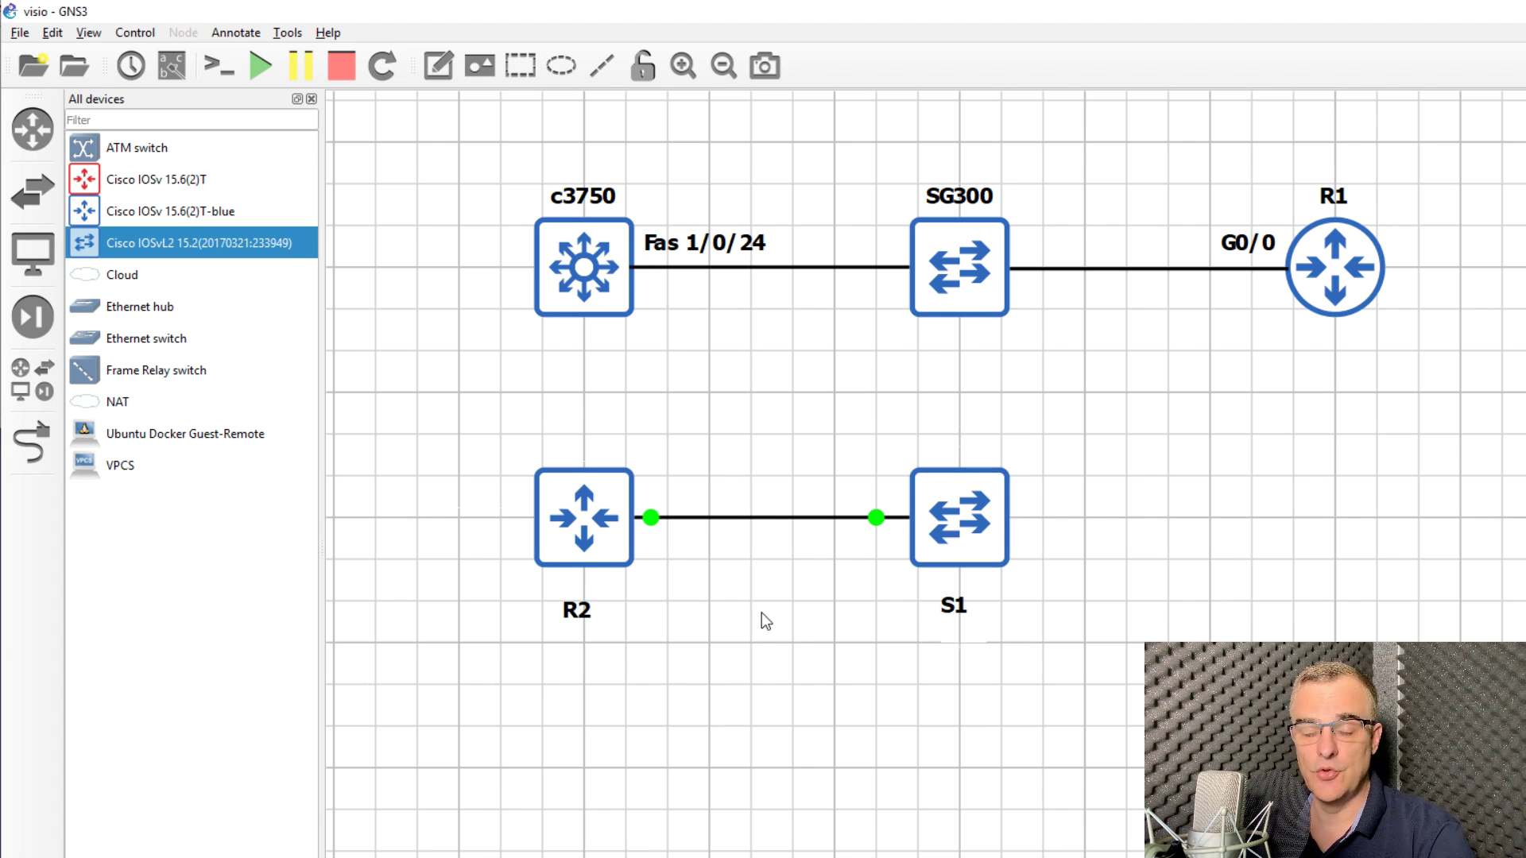
Step: Open R2's console and set the PuTTY font to bold, size 18
right_click(605, 512)
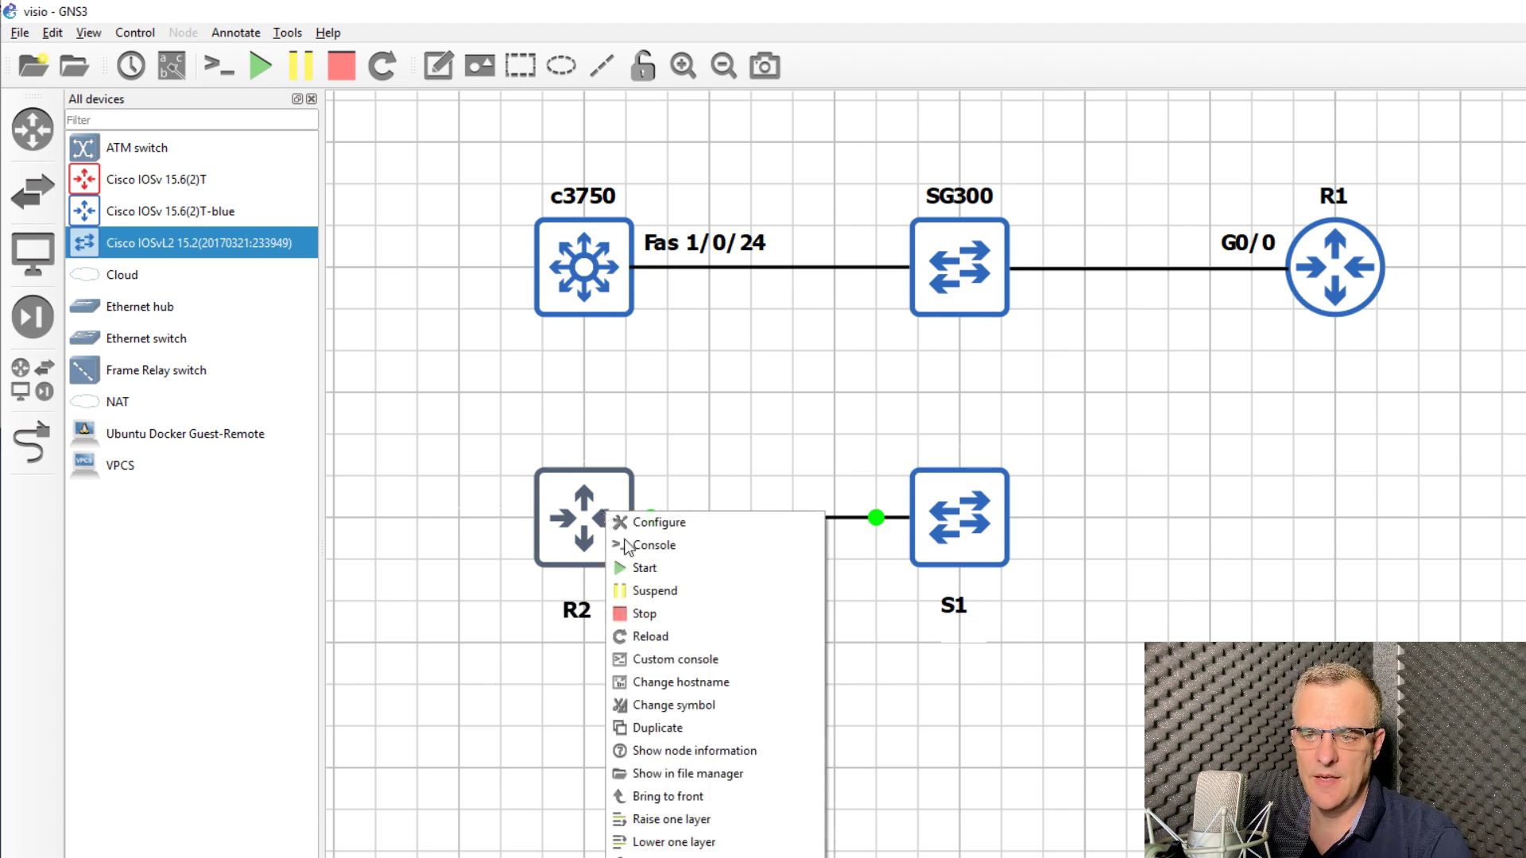
click(661, 551)
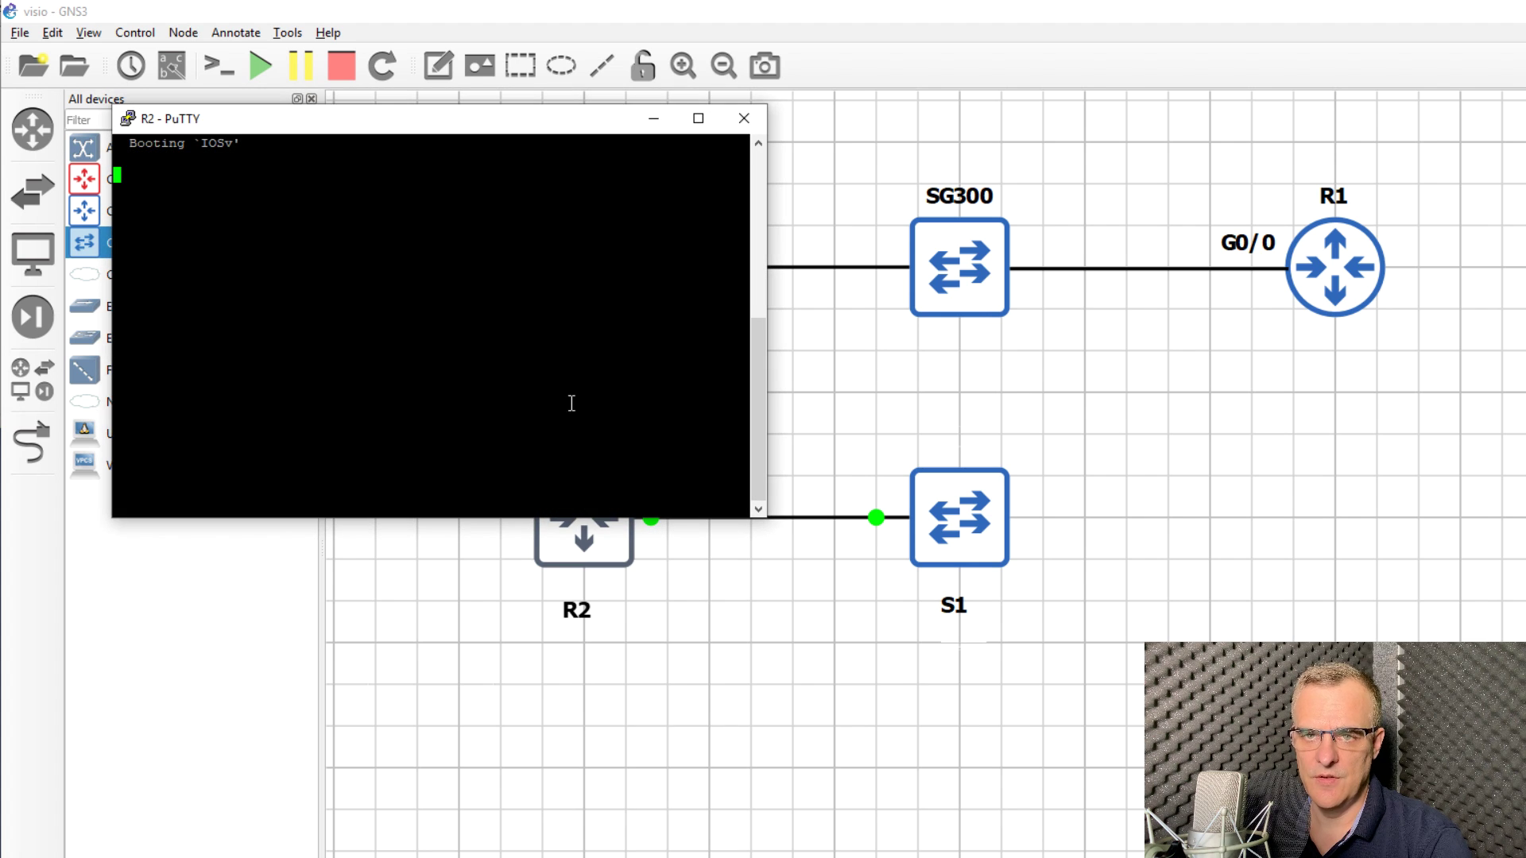
right_click(424, 123)
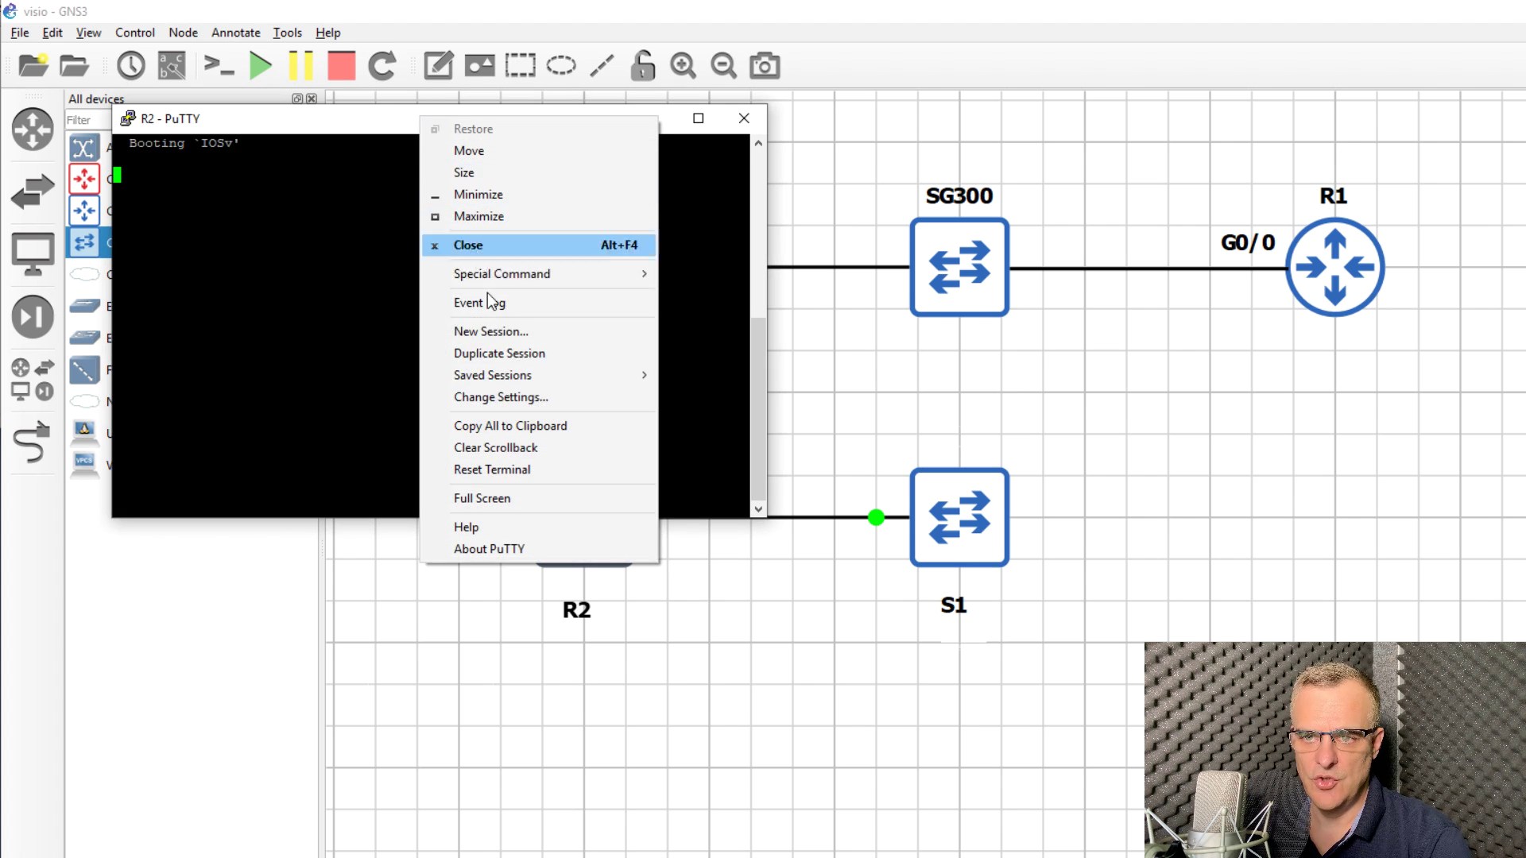
click(501, 397)
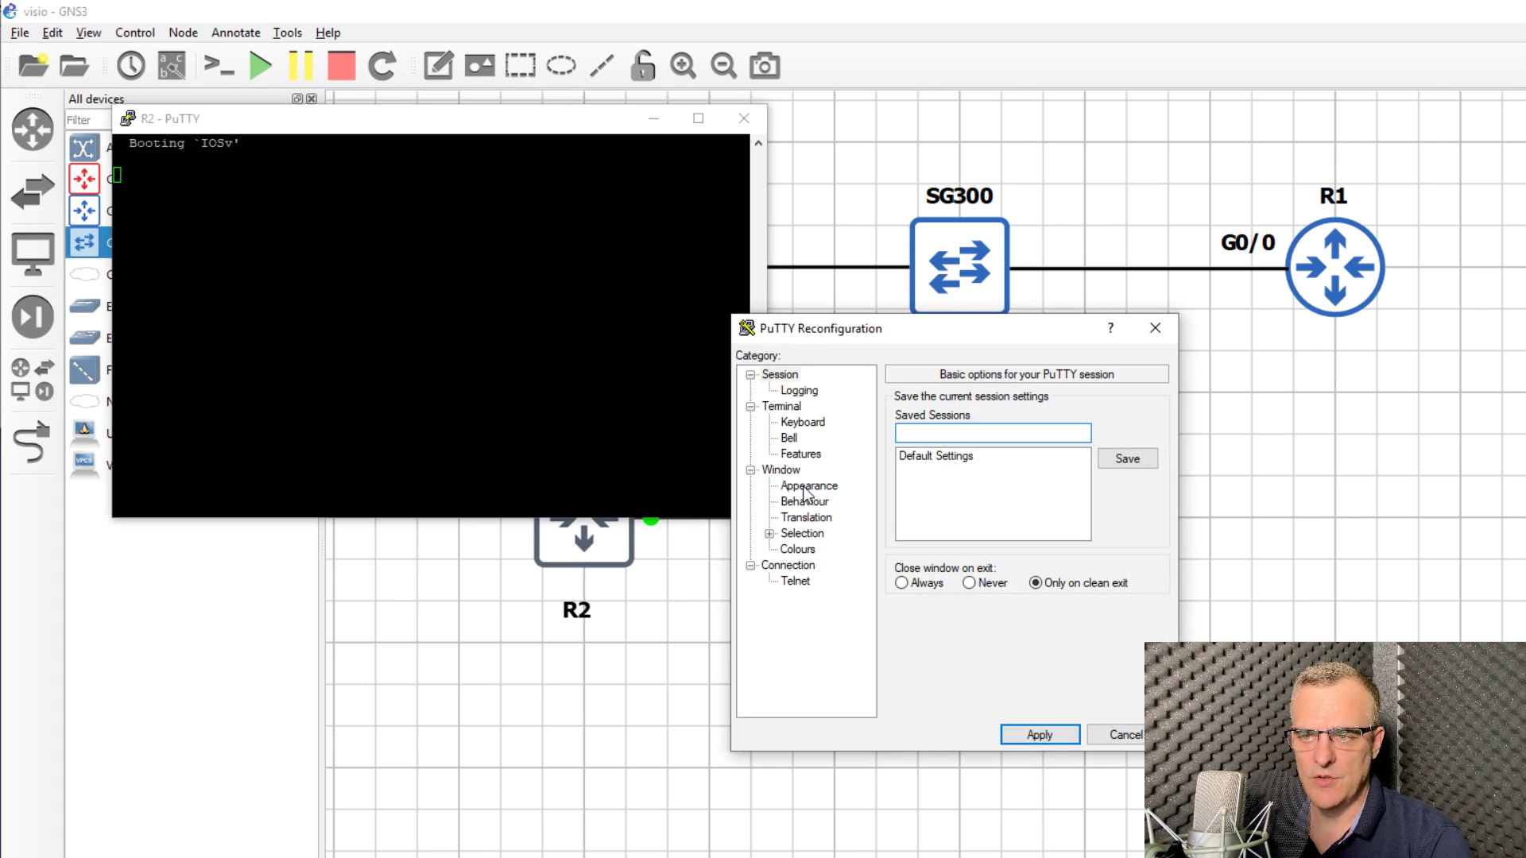
click(805, 486)
click(1124, 511)
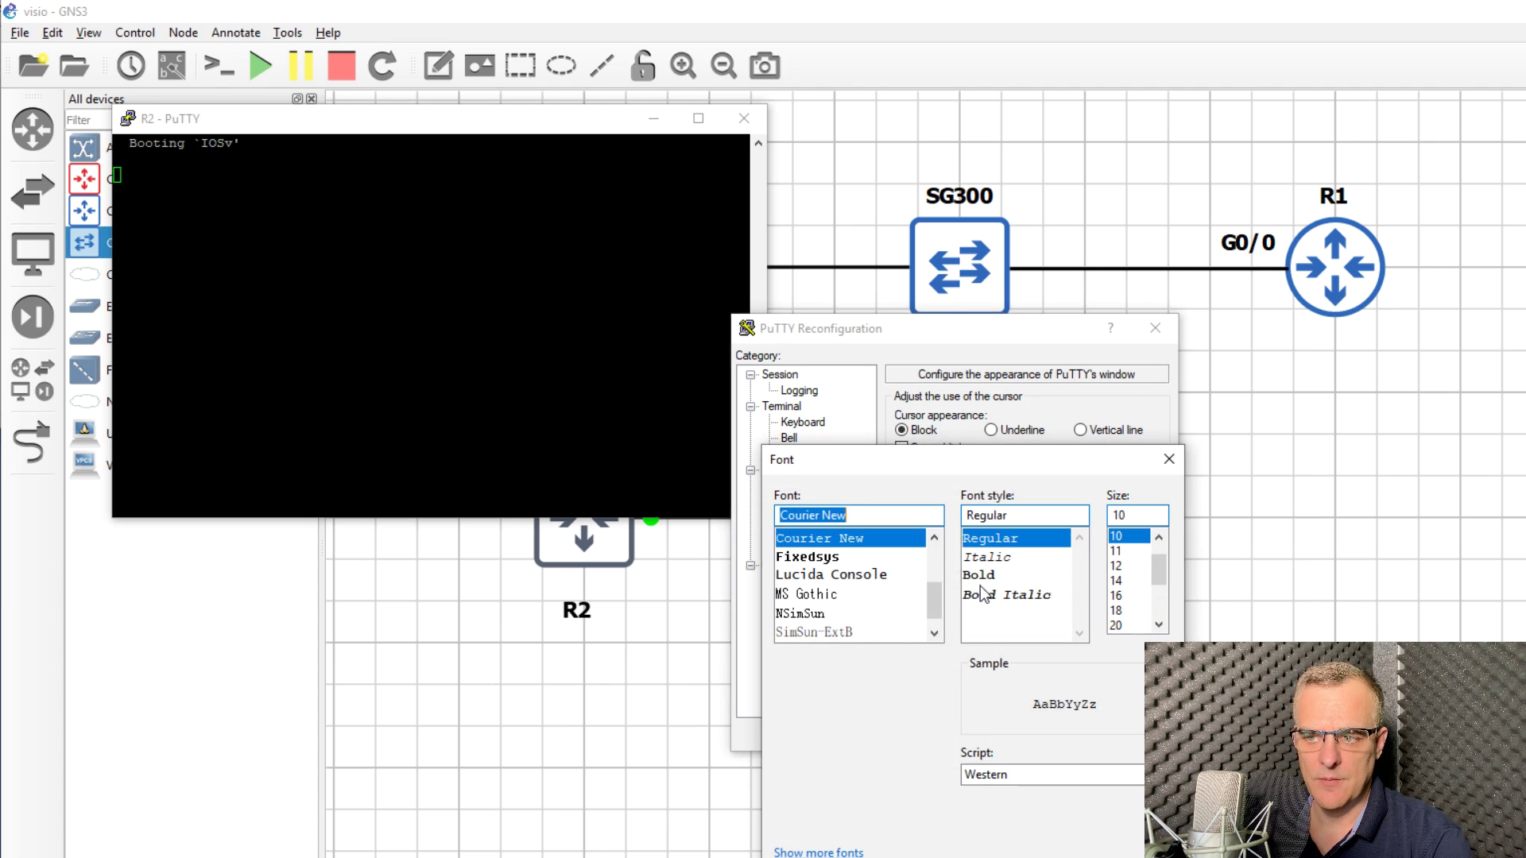
click(984, 576)
click(1119, 611)
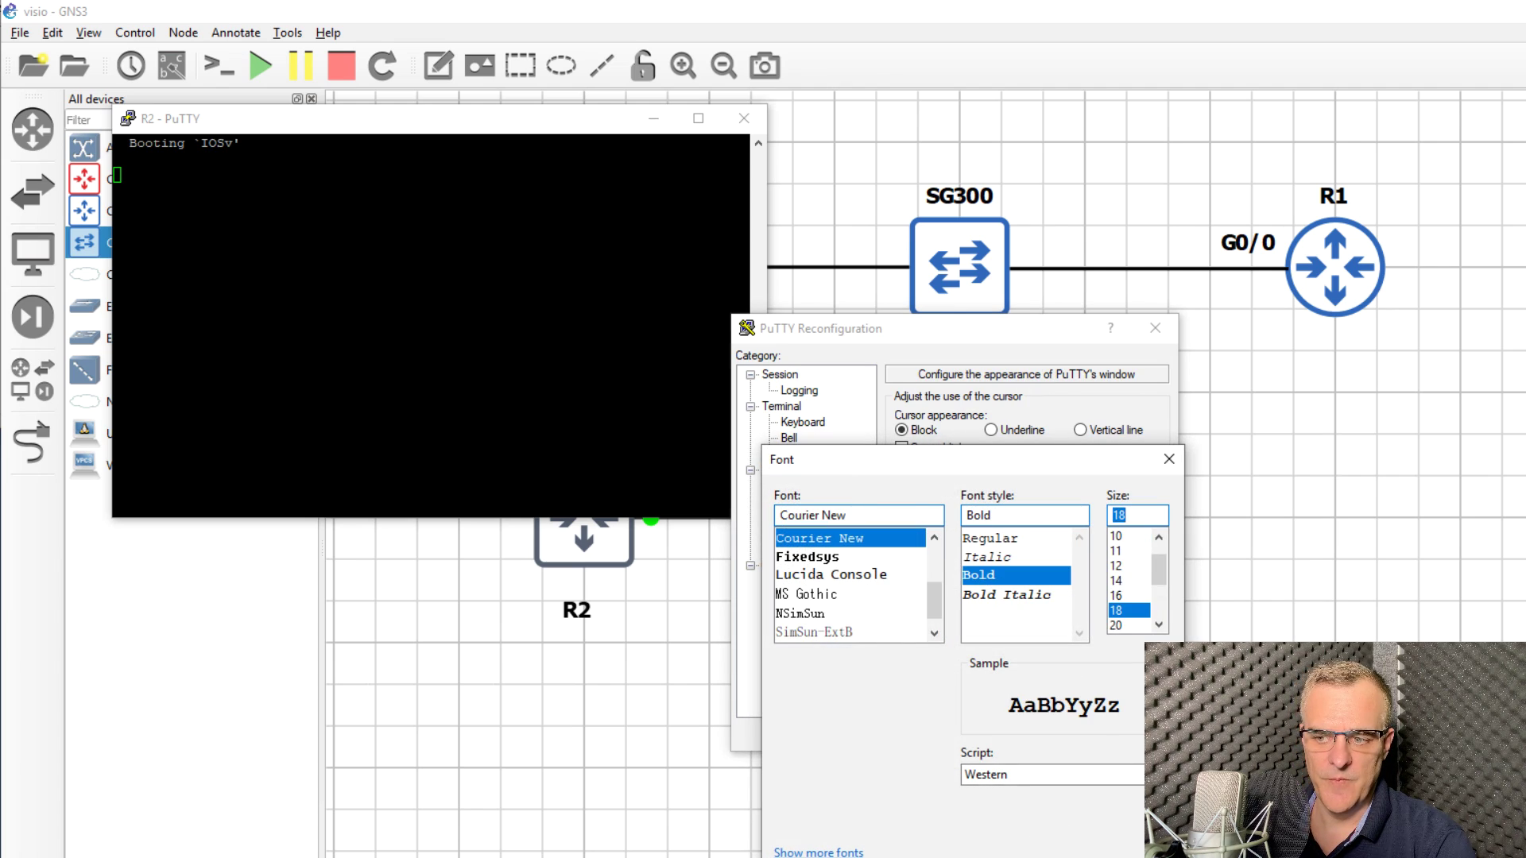
click(1057, 856)
click(1047, 721)
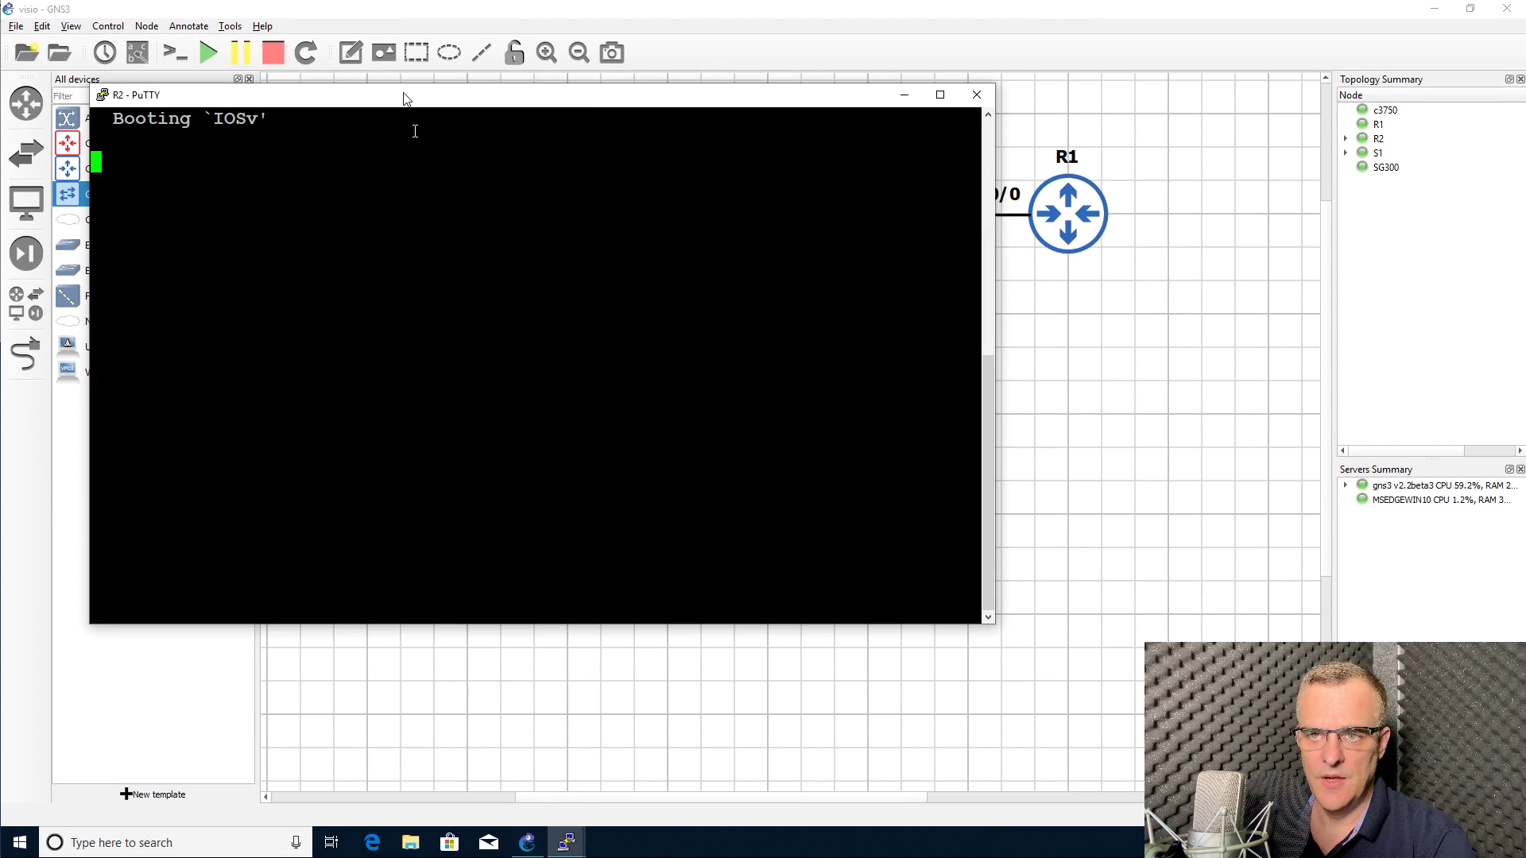
Step: Move the PuTTY console aside and link SG300 eth1 to S1 Gi0/1 in GNS3
drag(405, 99, 315, 264)
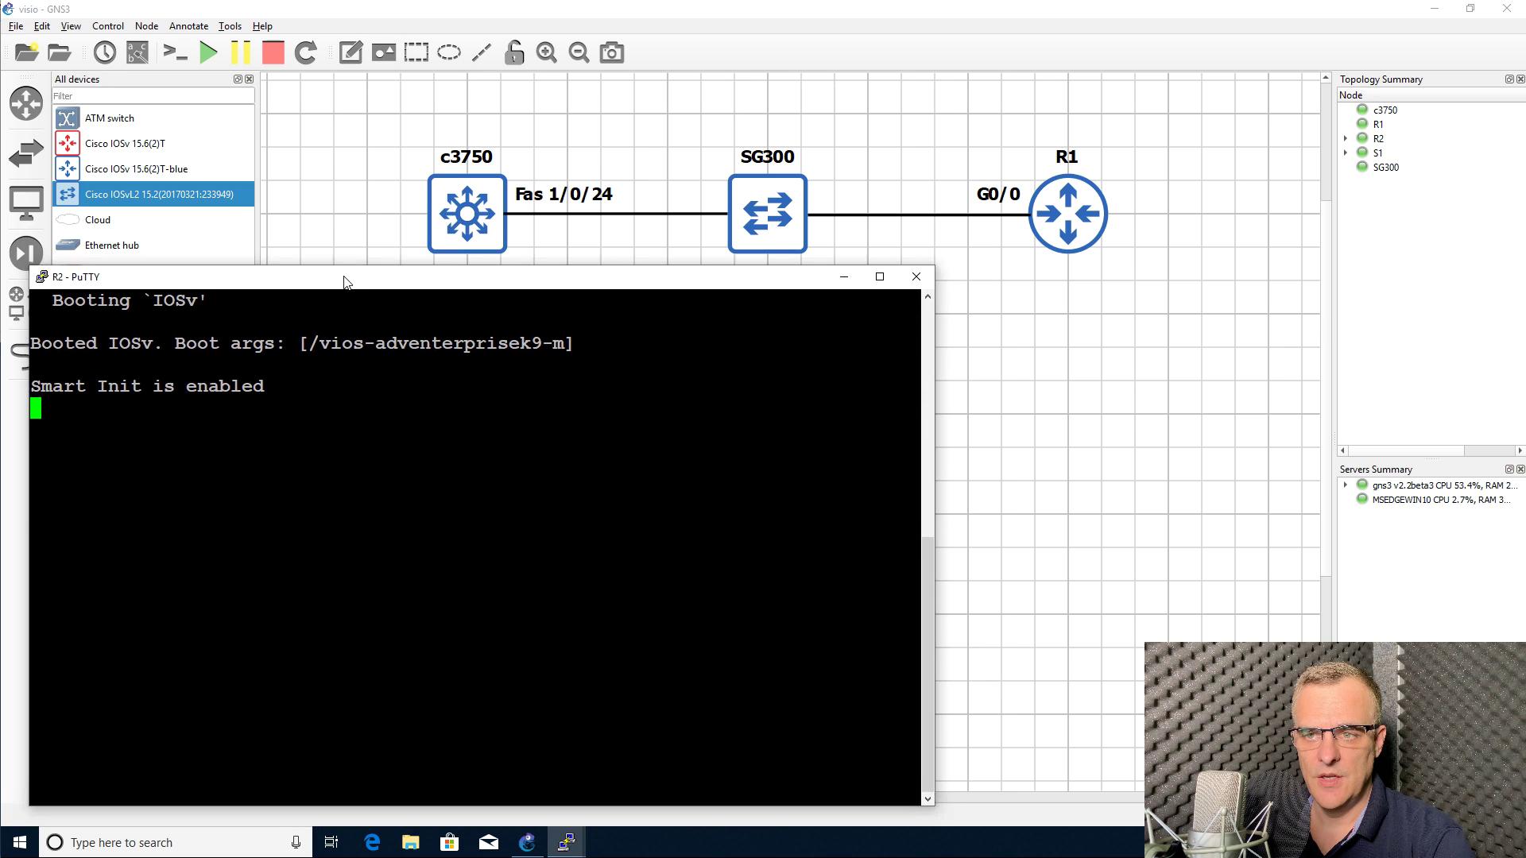
click(619, 156)
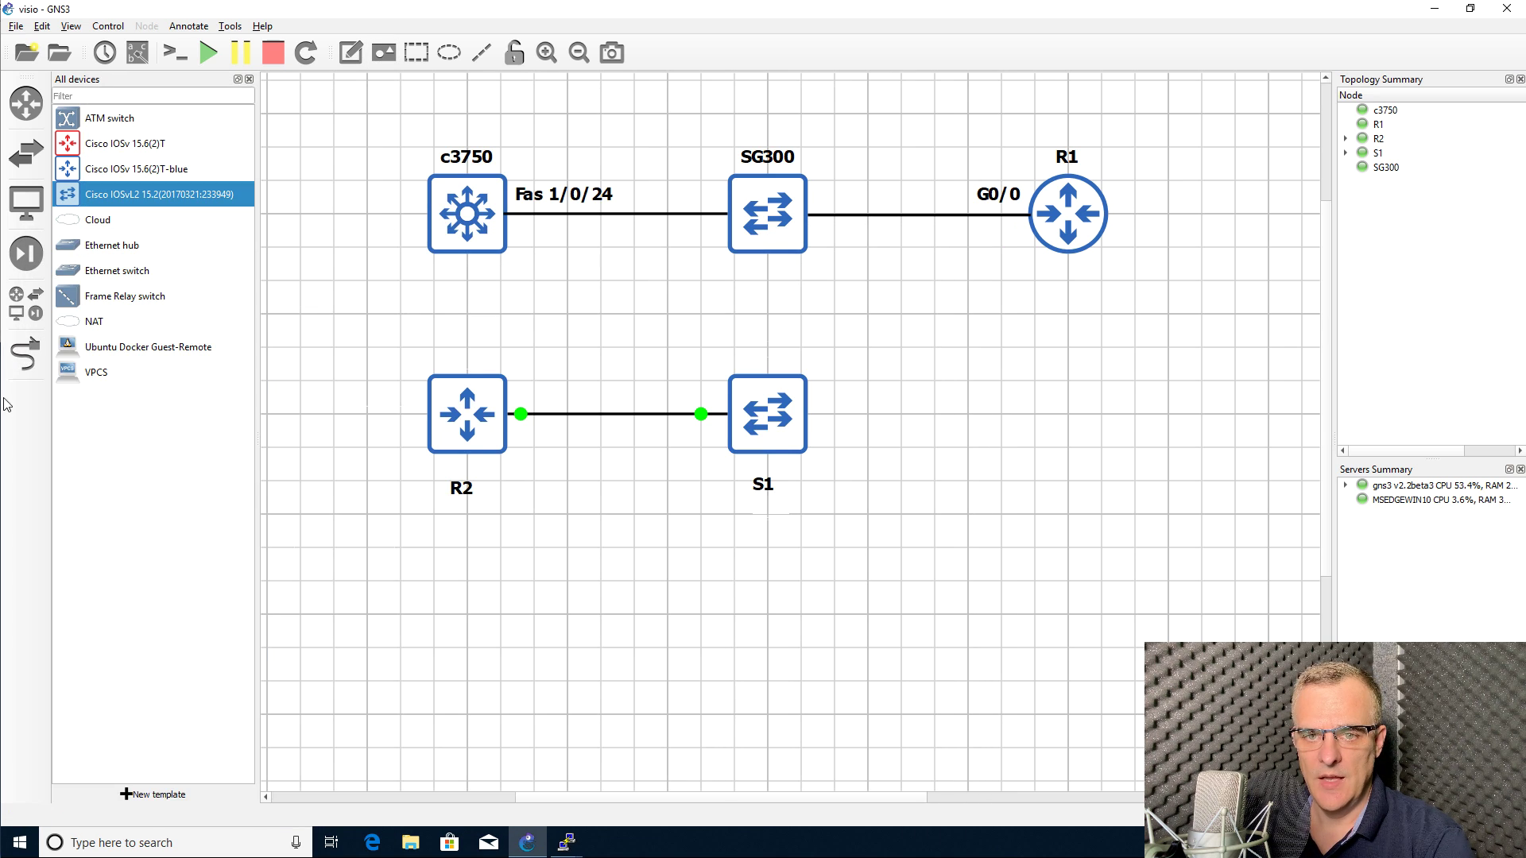
click(27, 355)
click(787, 214)
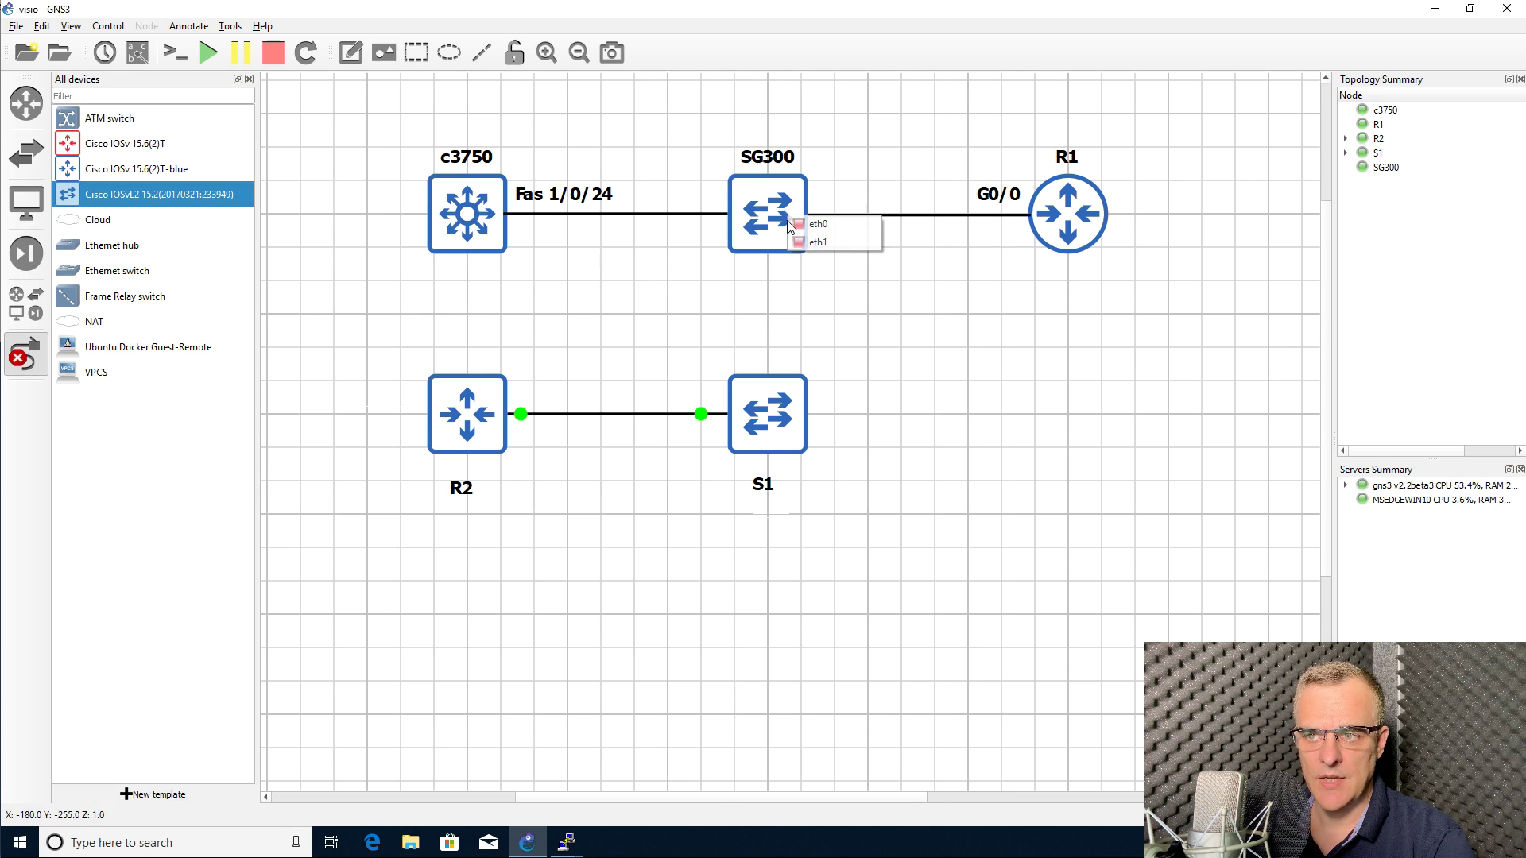
click(826, 237)
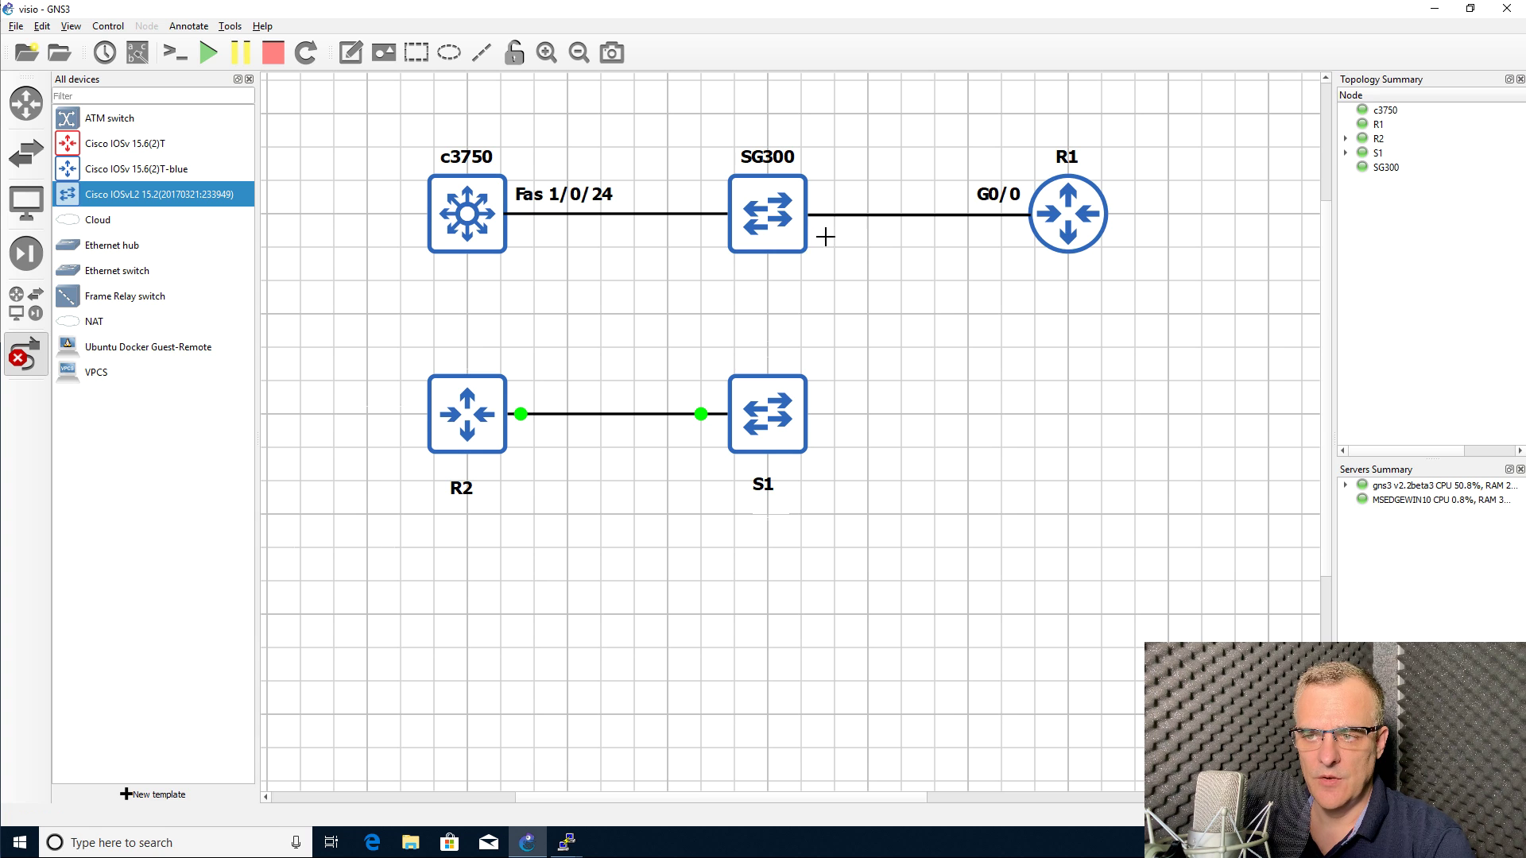
click(771, 397)
click(792, 424)
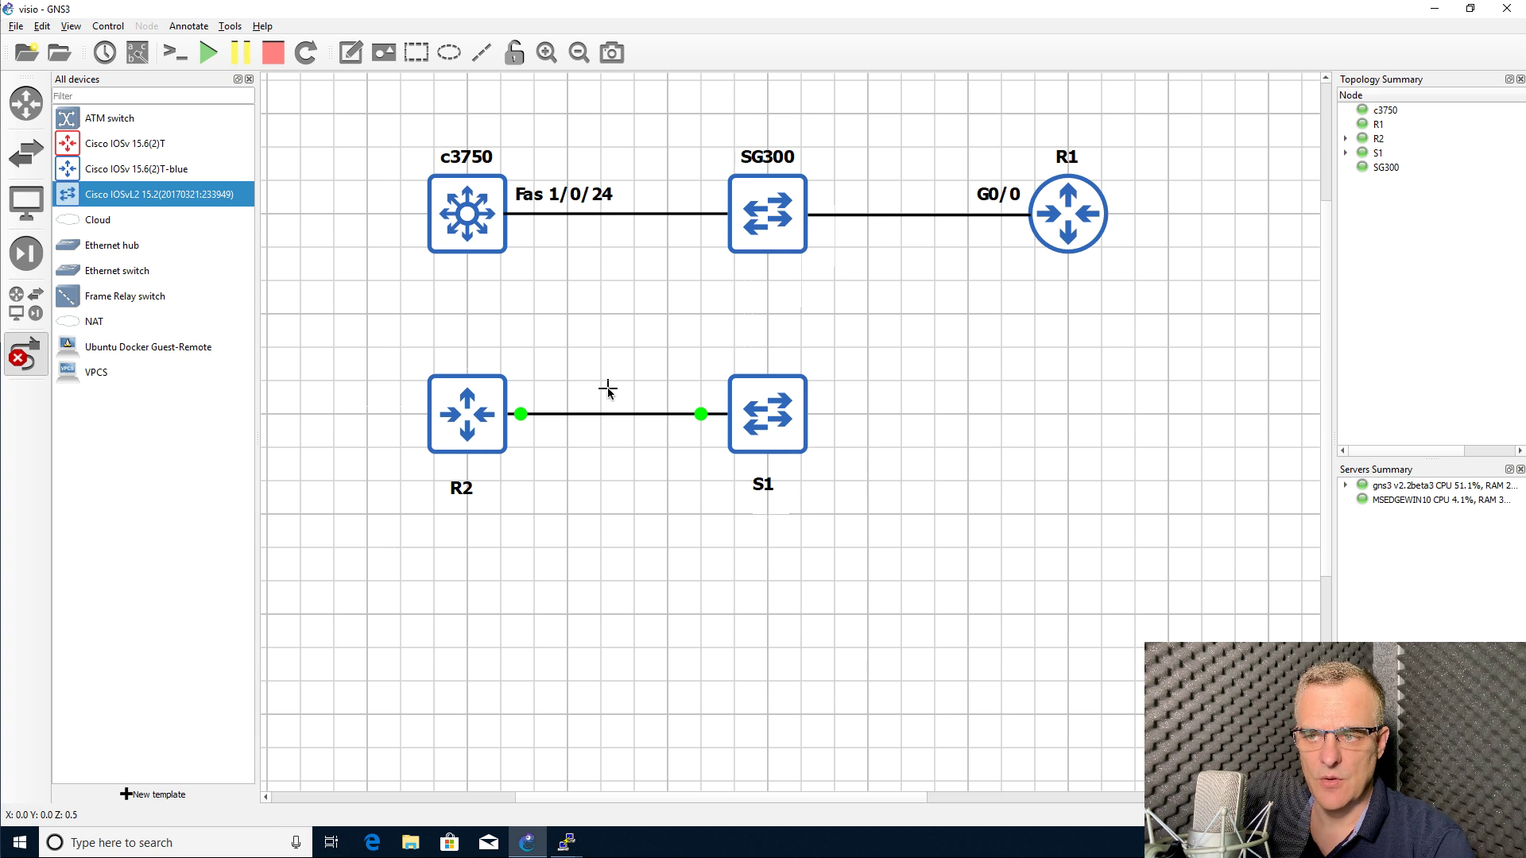
Step: Enter the administrator password, leave link mode, and open the SG300–S1 link's context menu
text(**********)
key(Return)
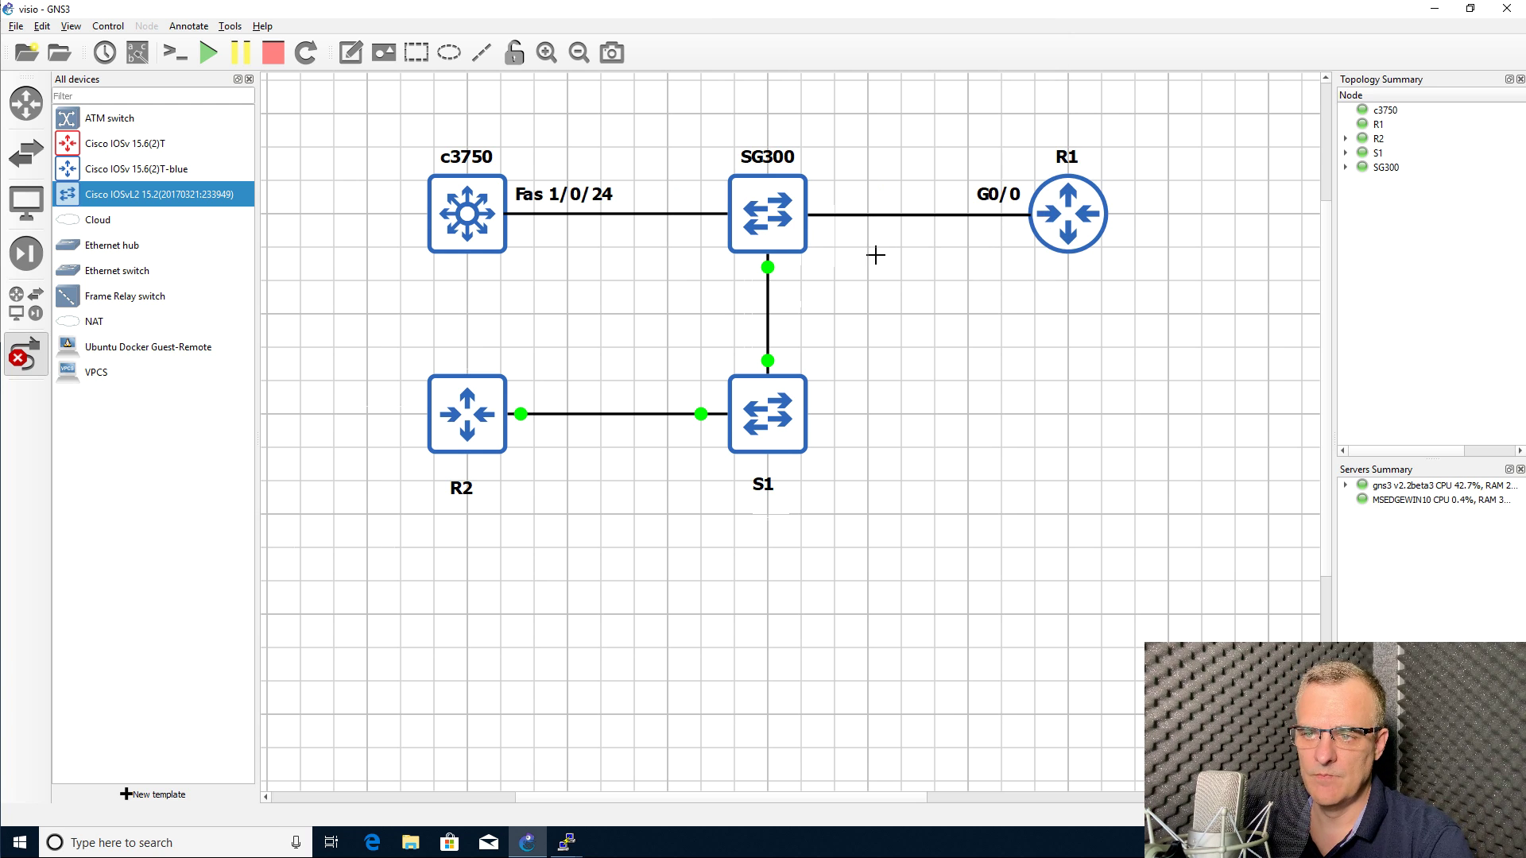
click(41, 350)
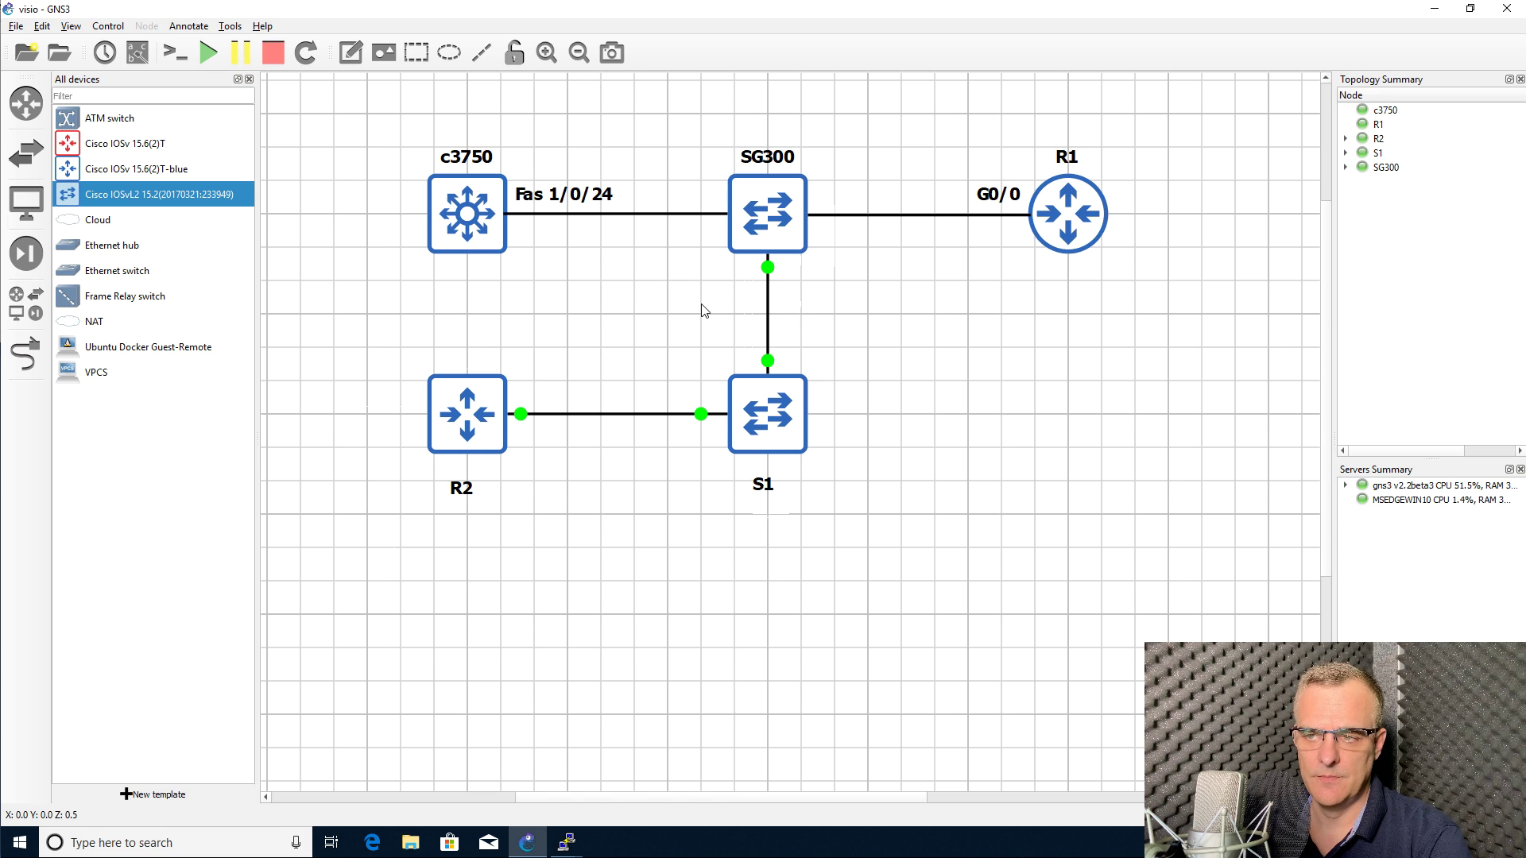
right_click(767, 301)
Step: Delete the SG300–S1 link and add a NAT node on the gns3 v2.2beta3 server
click(794, 366)
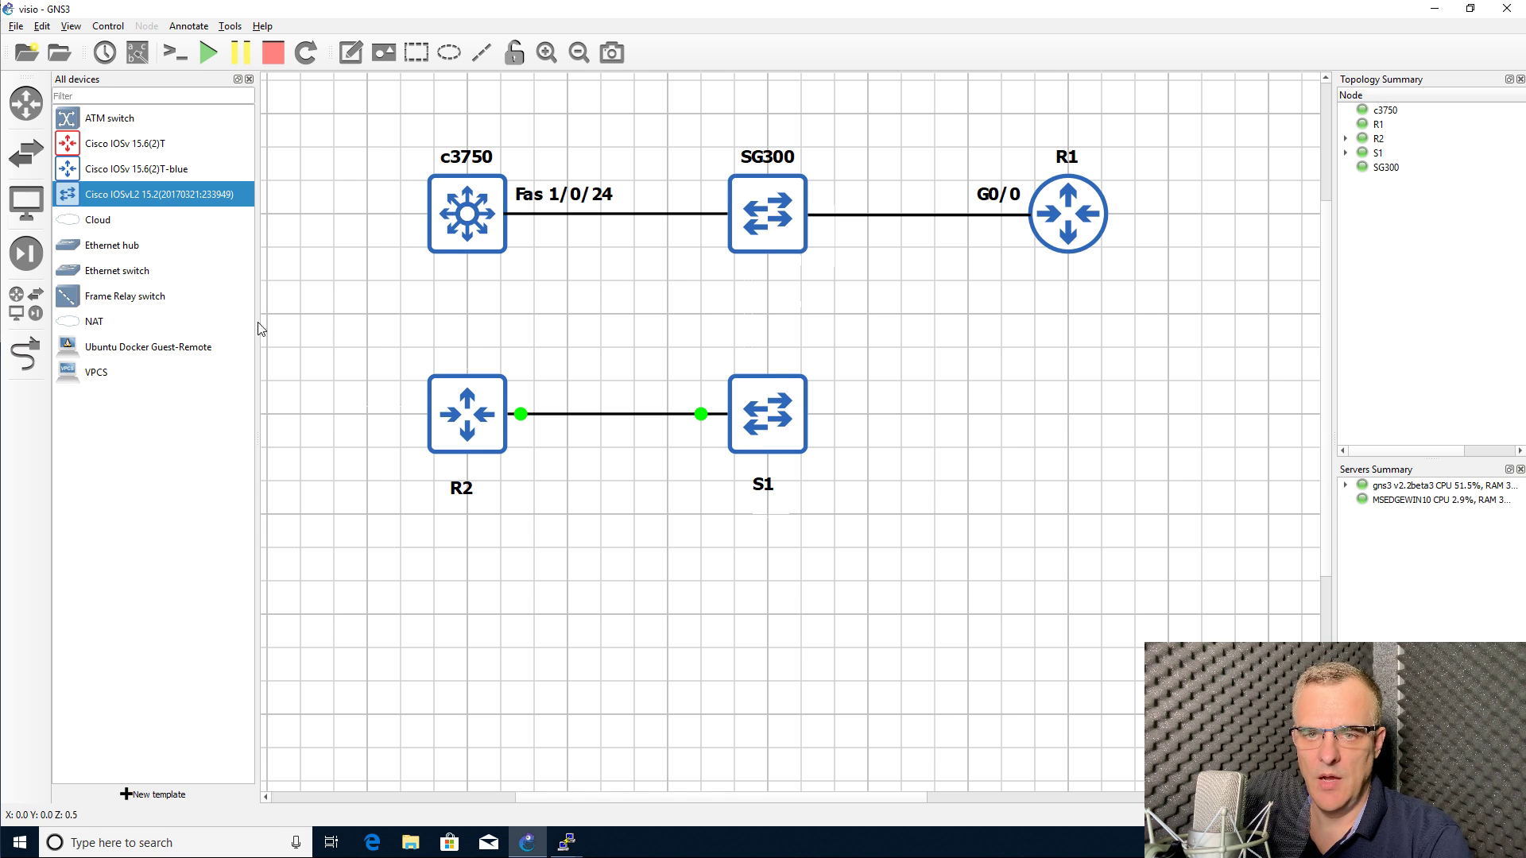
drag(110, 330, 760, 318)
click(773, 415)
click(753, 437)
click(734, 441)
Step: Position the NAT-1 cloud between the two device rows, with grid snapping turned off
drag(373, 326, 789, 583)
click(957, 477)
drag(943, 517, 815, 414)
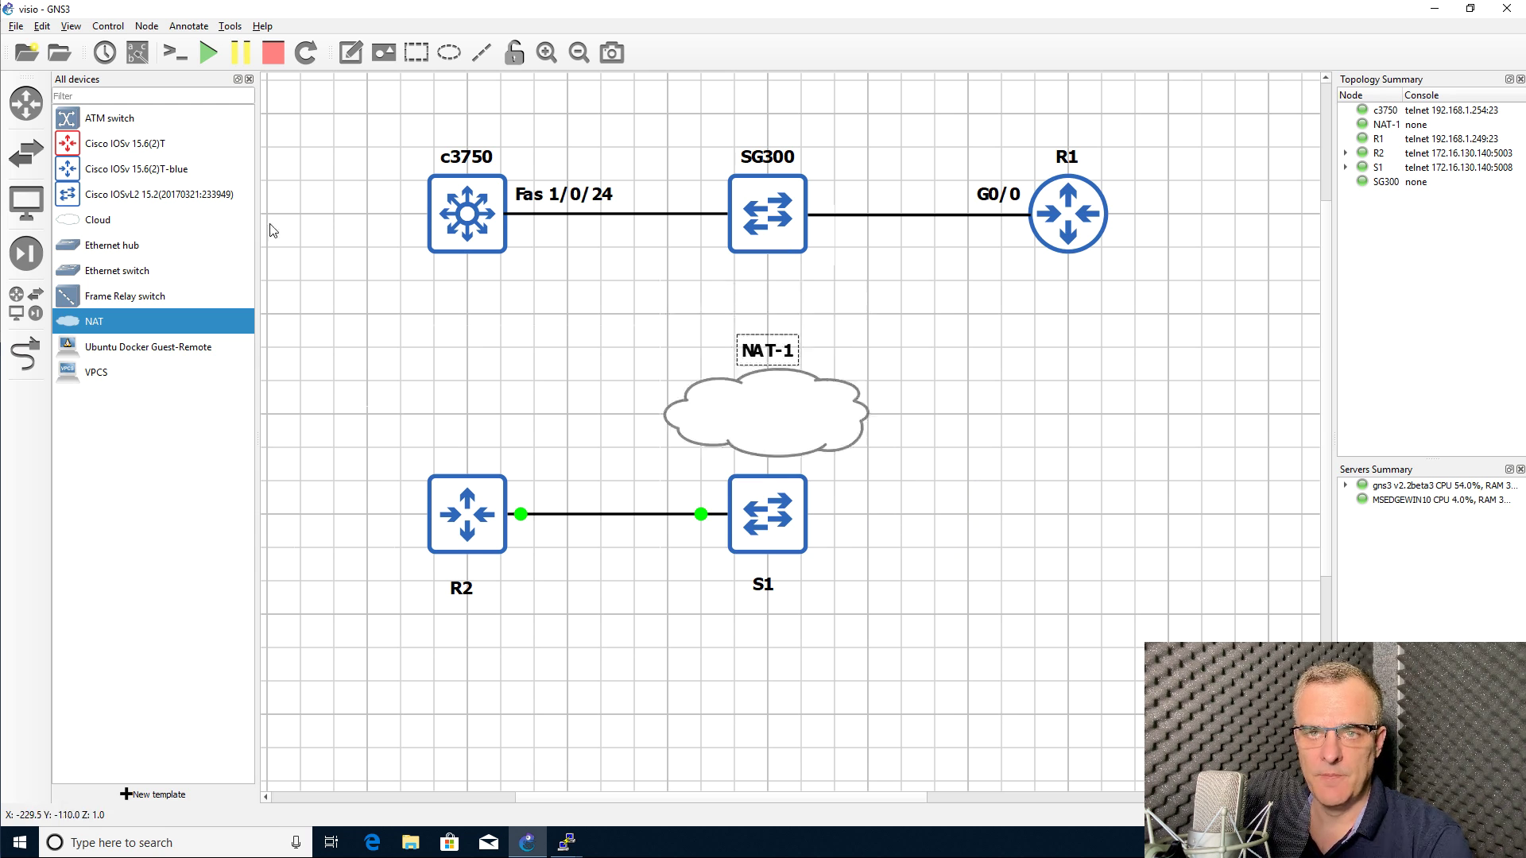
click(71, 25)
click(112, 155)
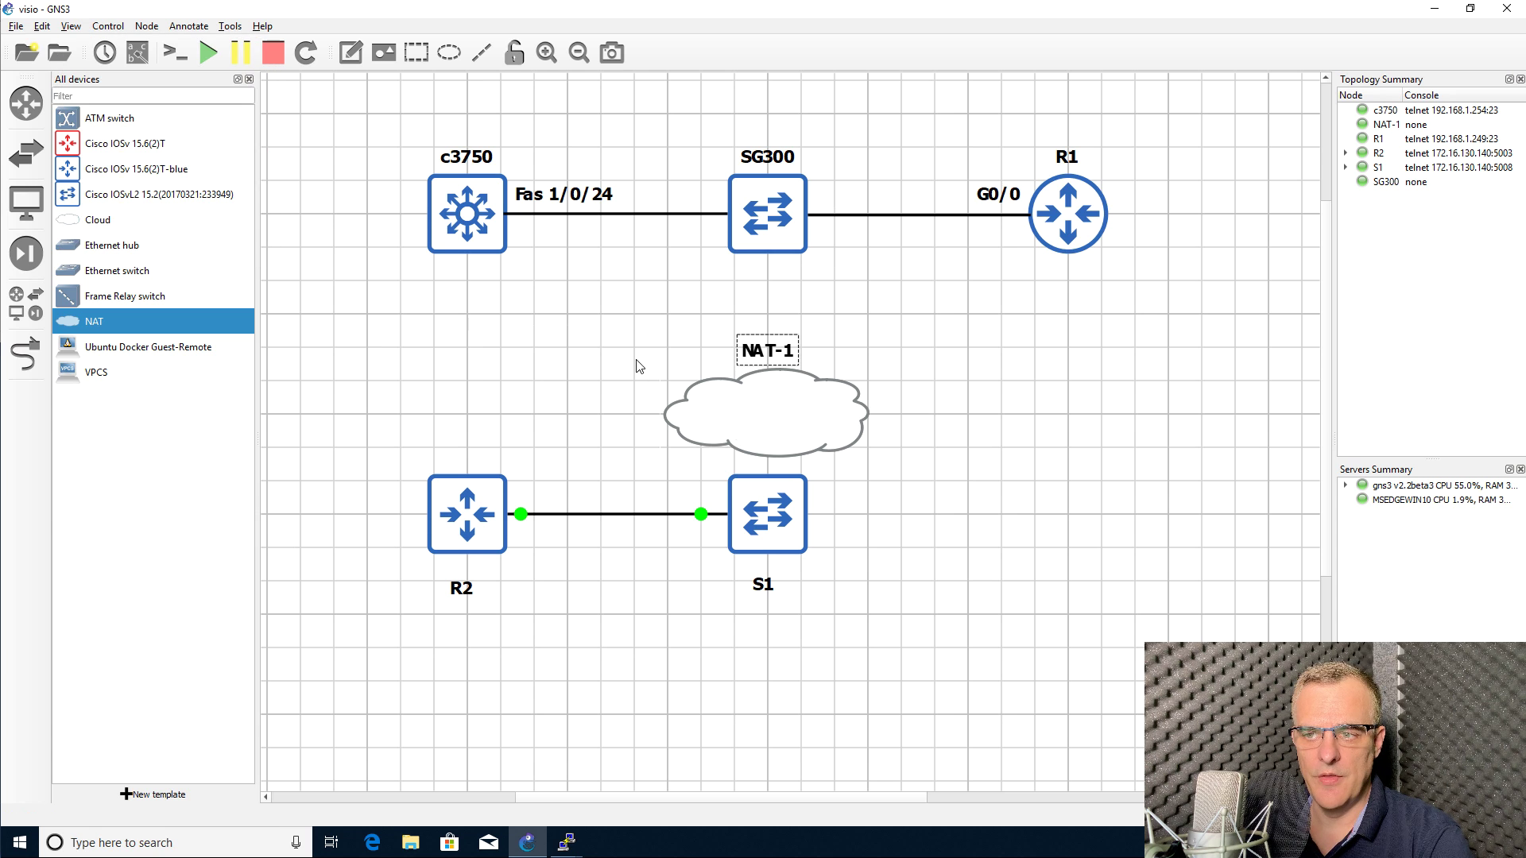
drag(822, 440, 818, 393)
click(910, 366)
Step: Link switch S1 to the NAT-1 cloud's nat0 port
click(107, 224)
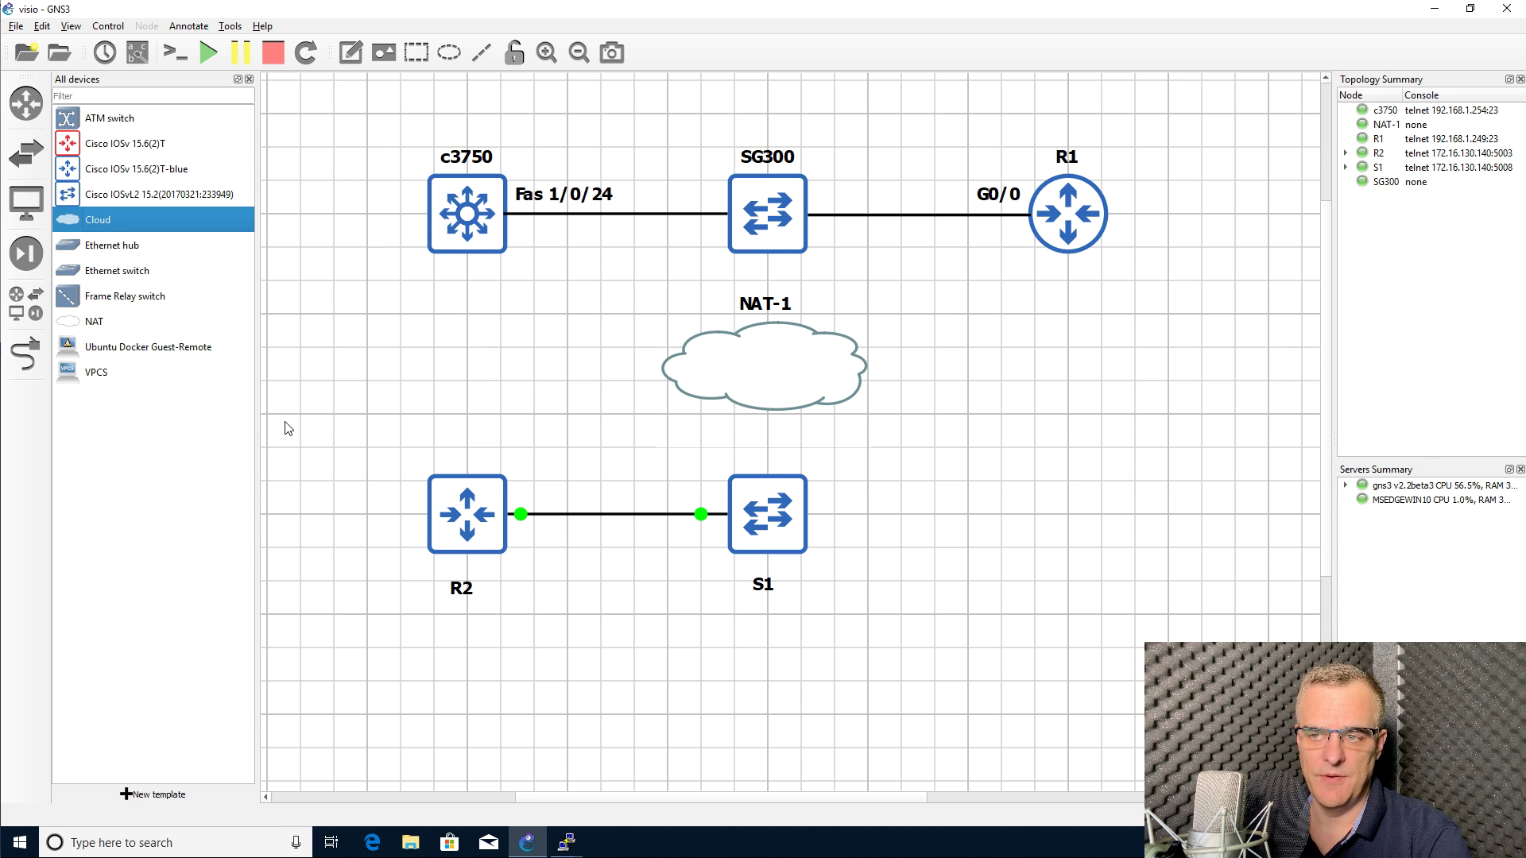
click(25, 354)
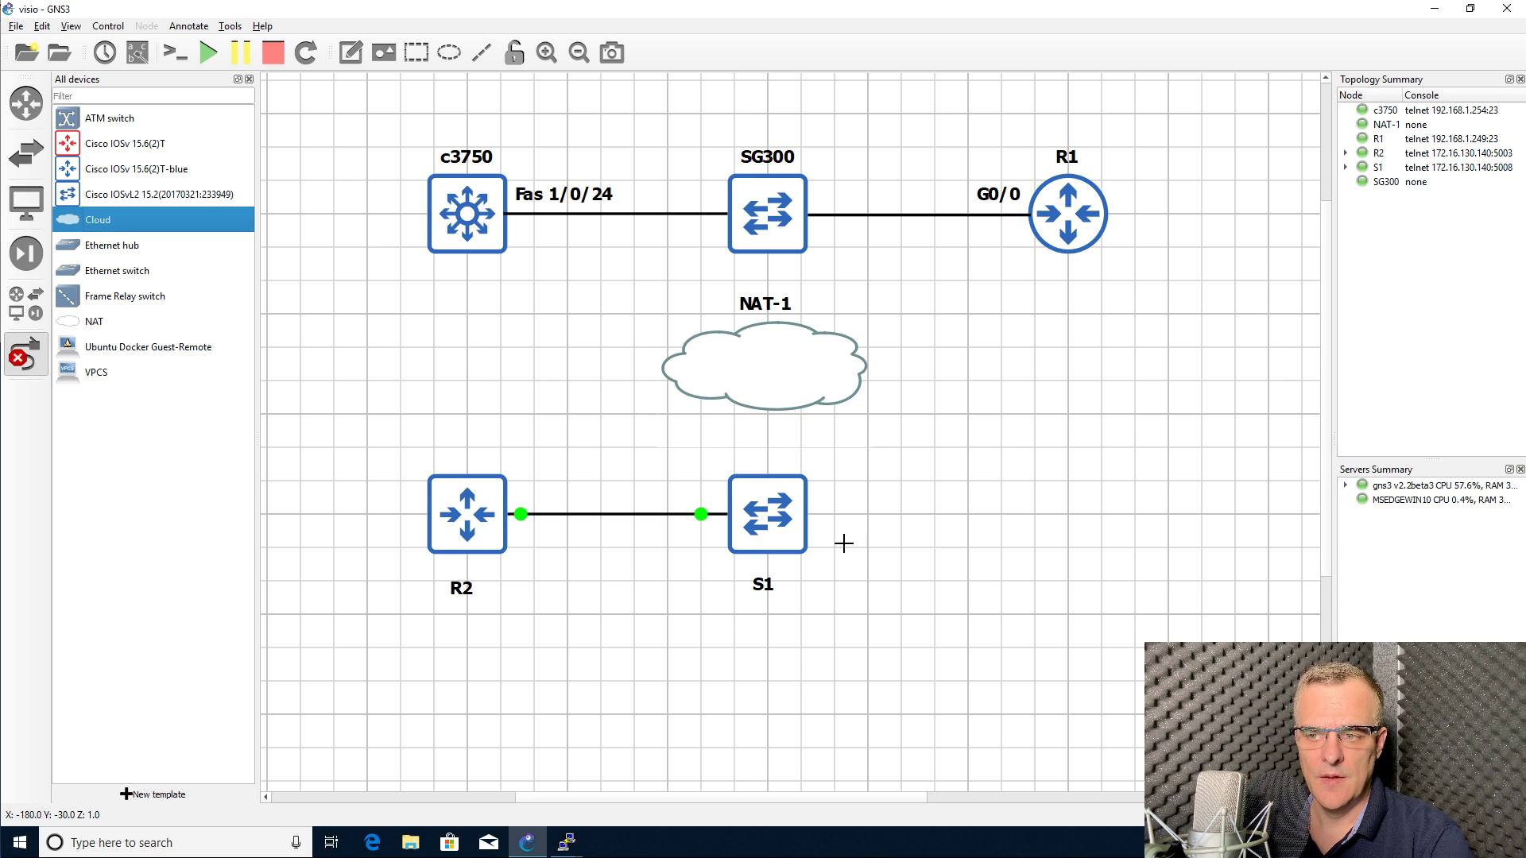
click(749, 494)
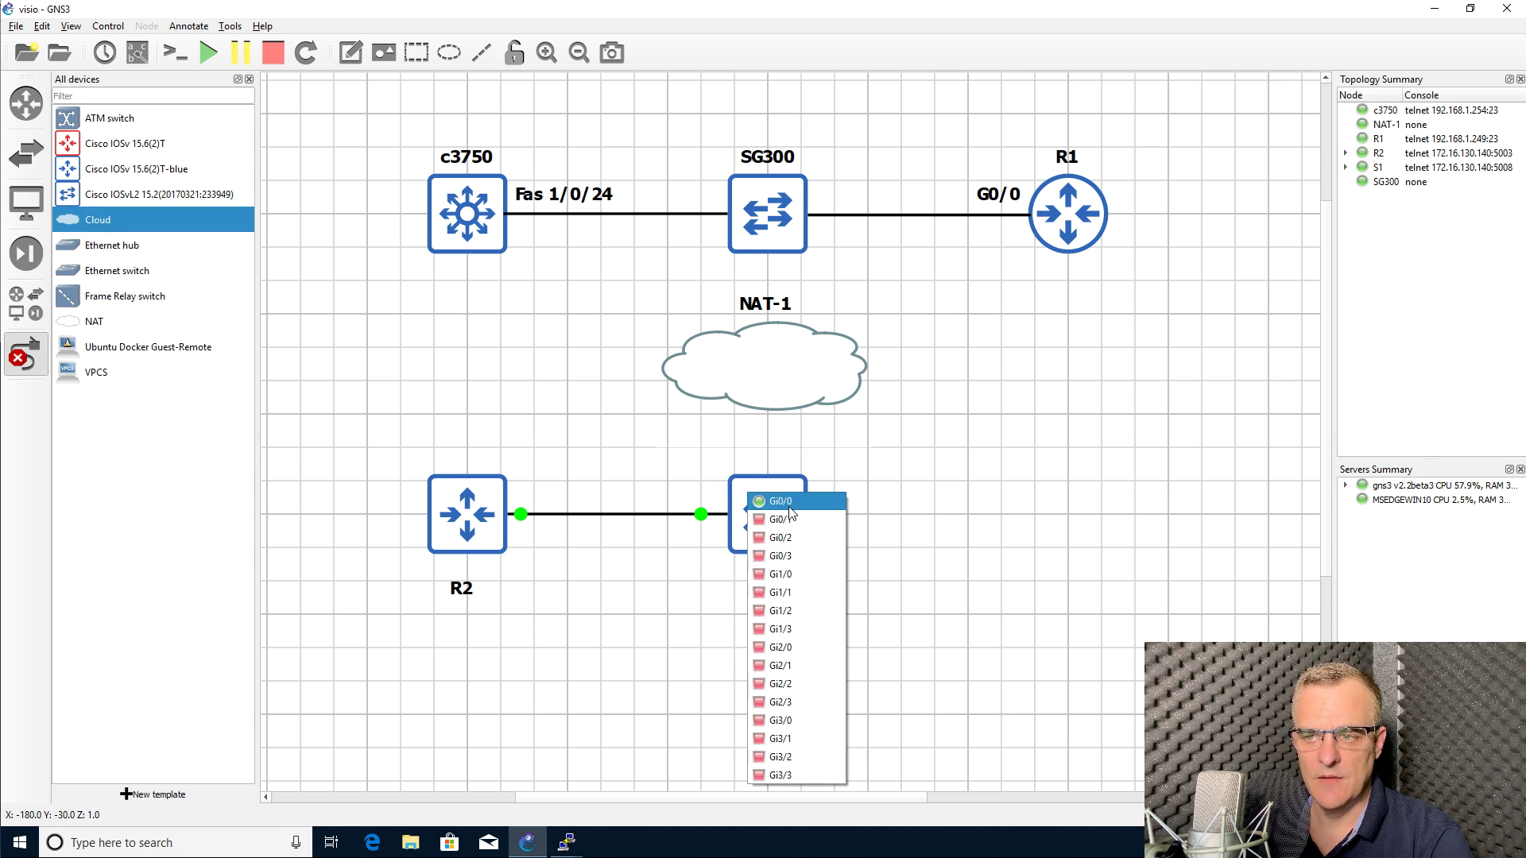
click(789, 503)
click(777, 386)
click(795, 395)
Step: Give NAT-1 the plain cloud symbol, place it above S1, and put its label on the right
right_click(930, 334)
right_click(720, 364)
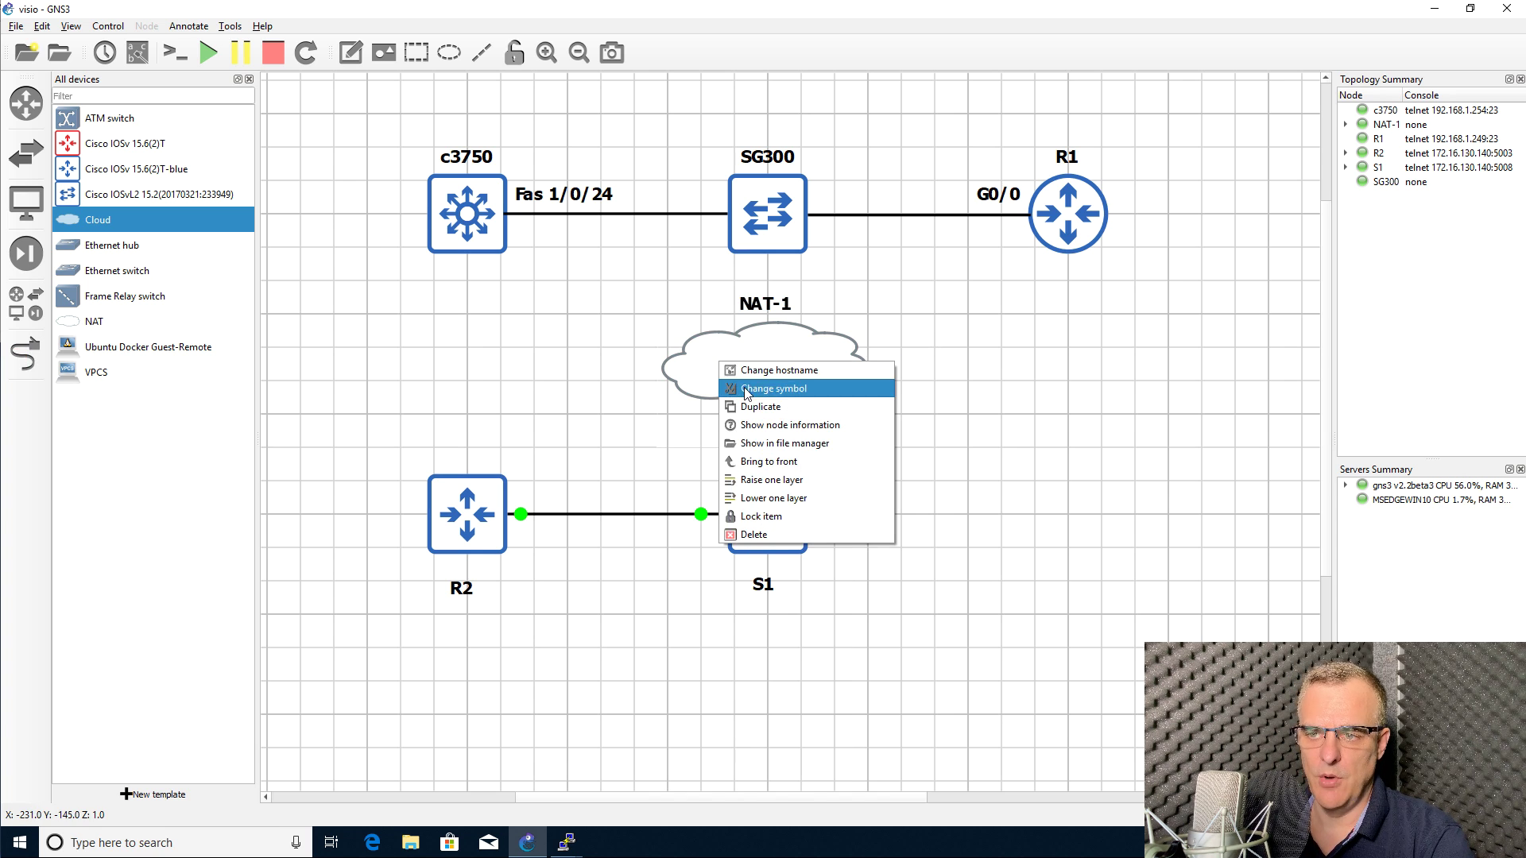
click(751, 389)
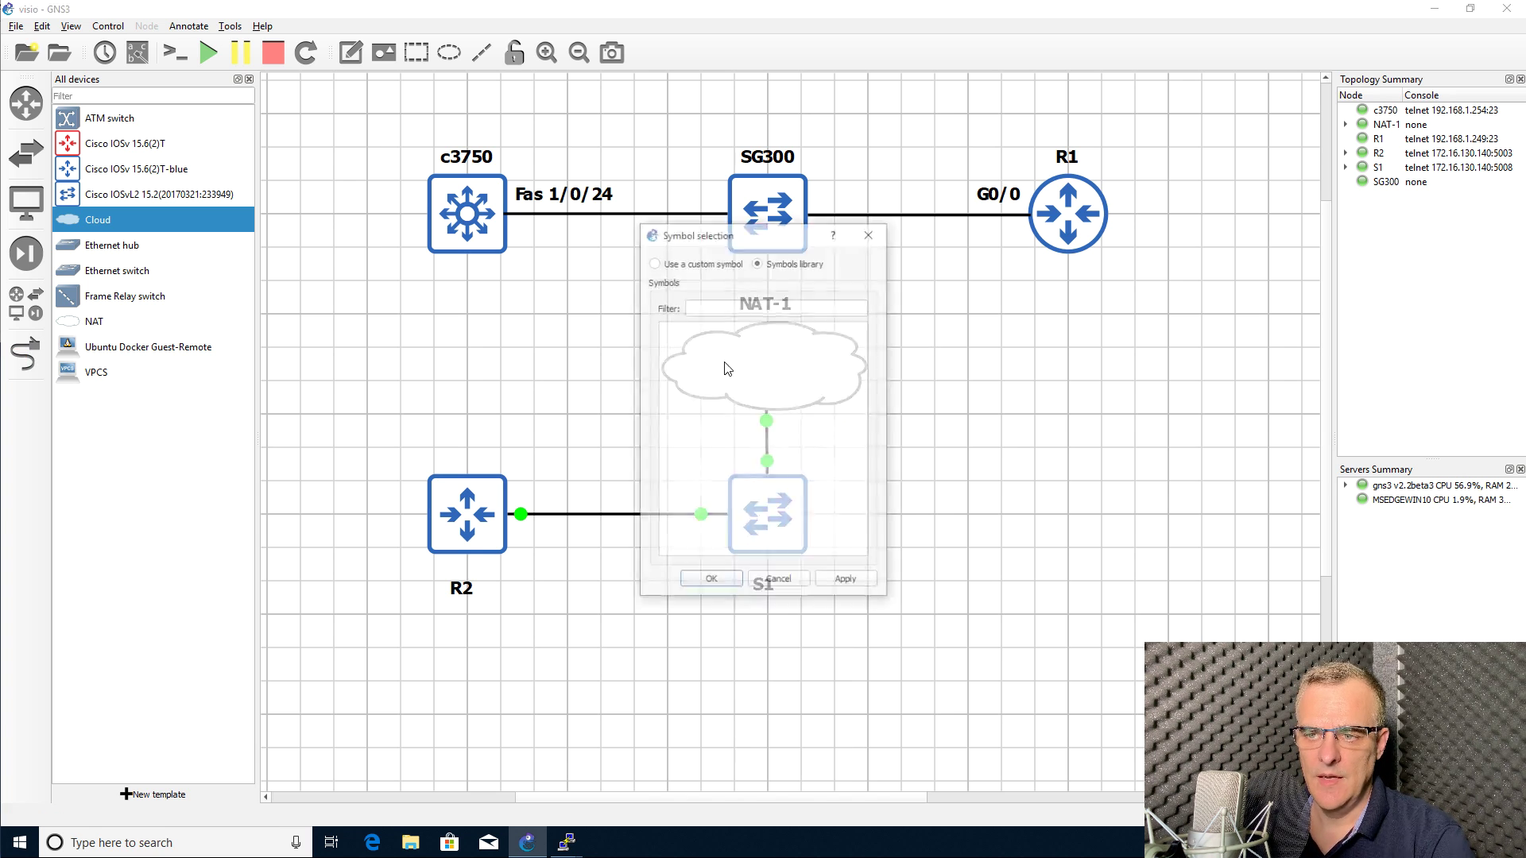
click(718, 308)
text(clou)
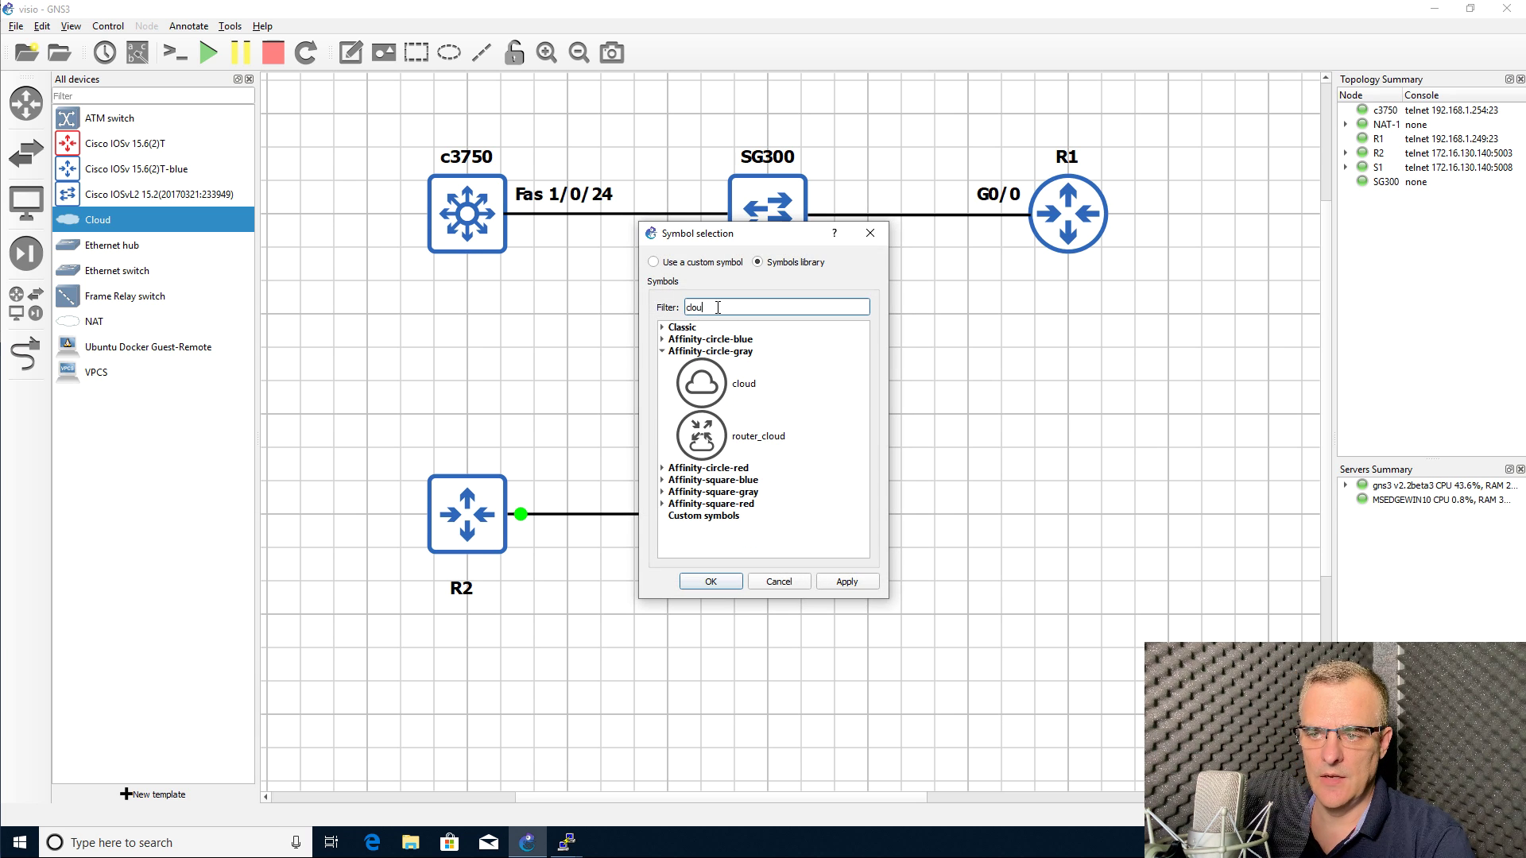
click(720, 383)
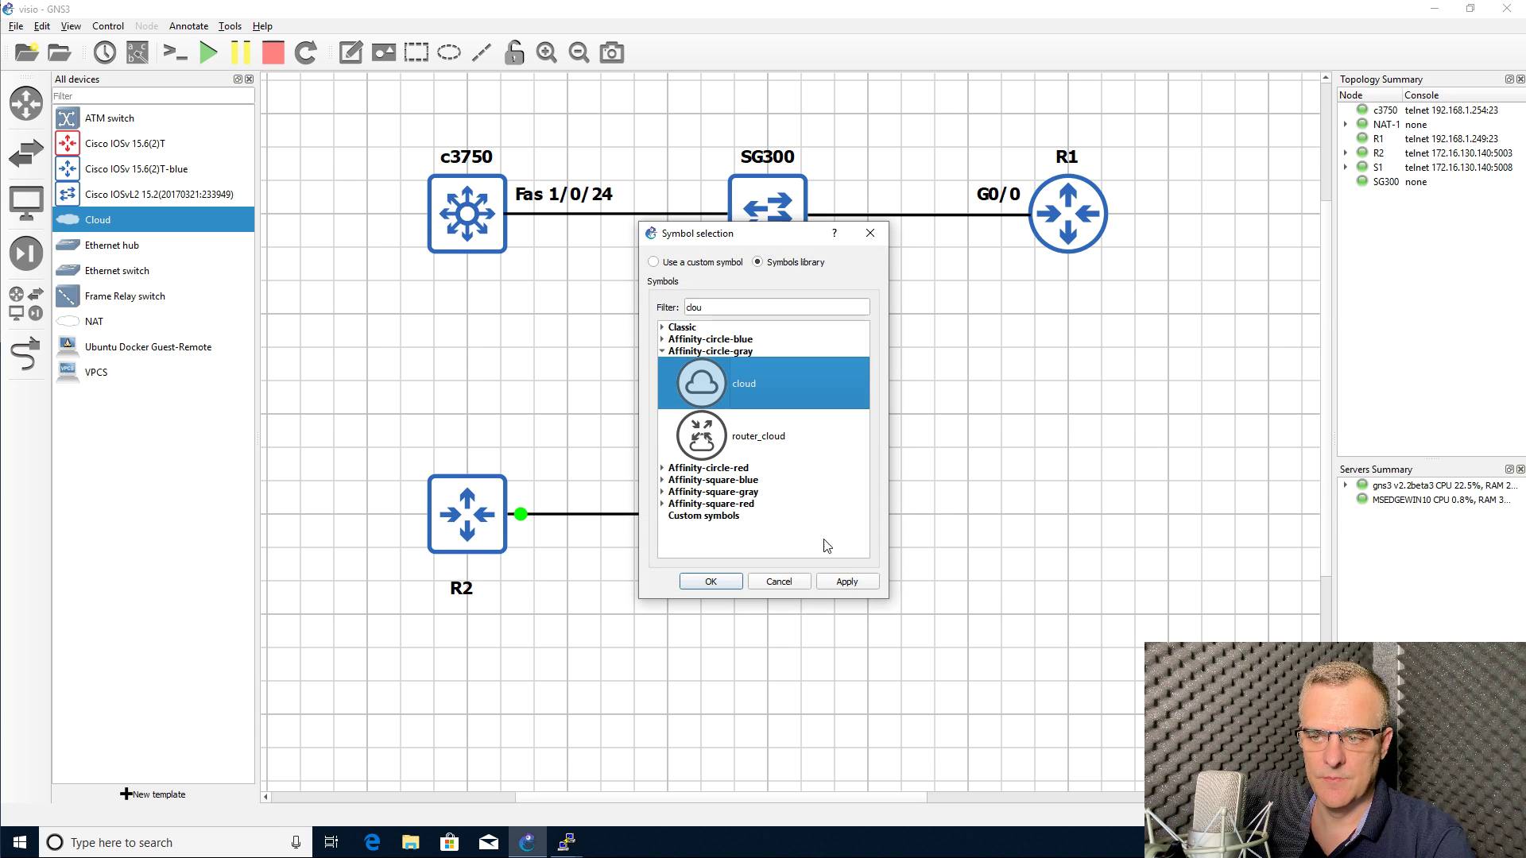
click(711, 582)
drag(717, 361, 786, 360)
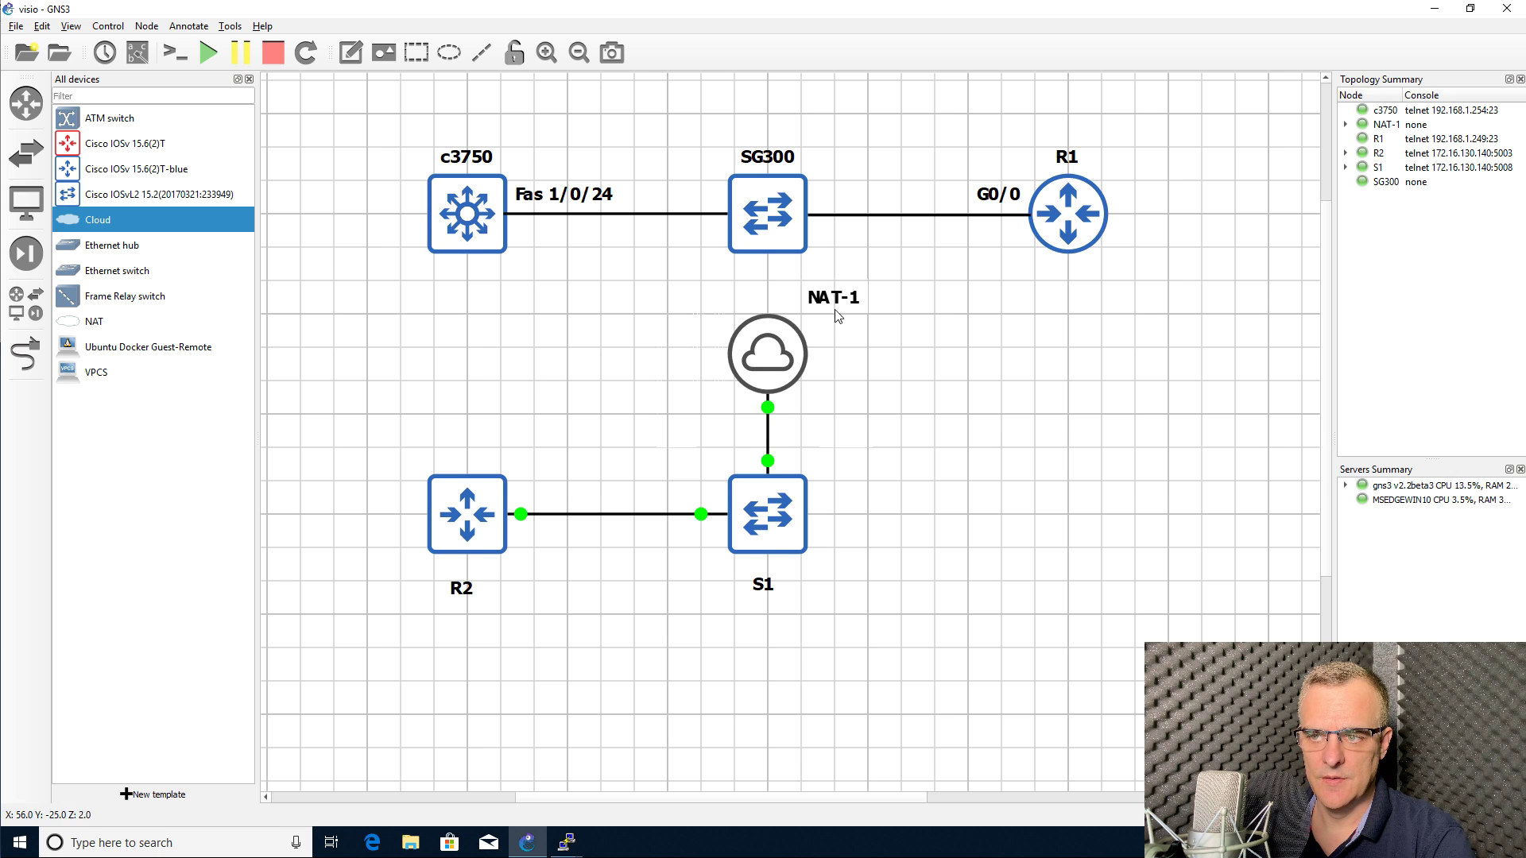
drag(833, 311, 844, 361)
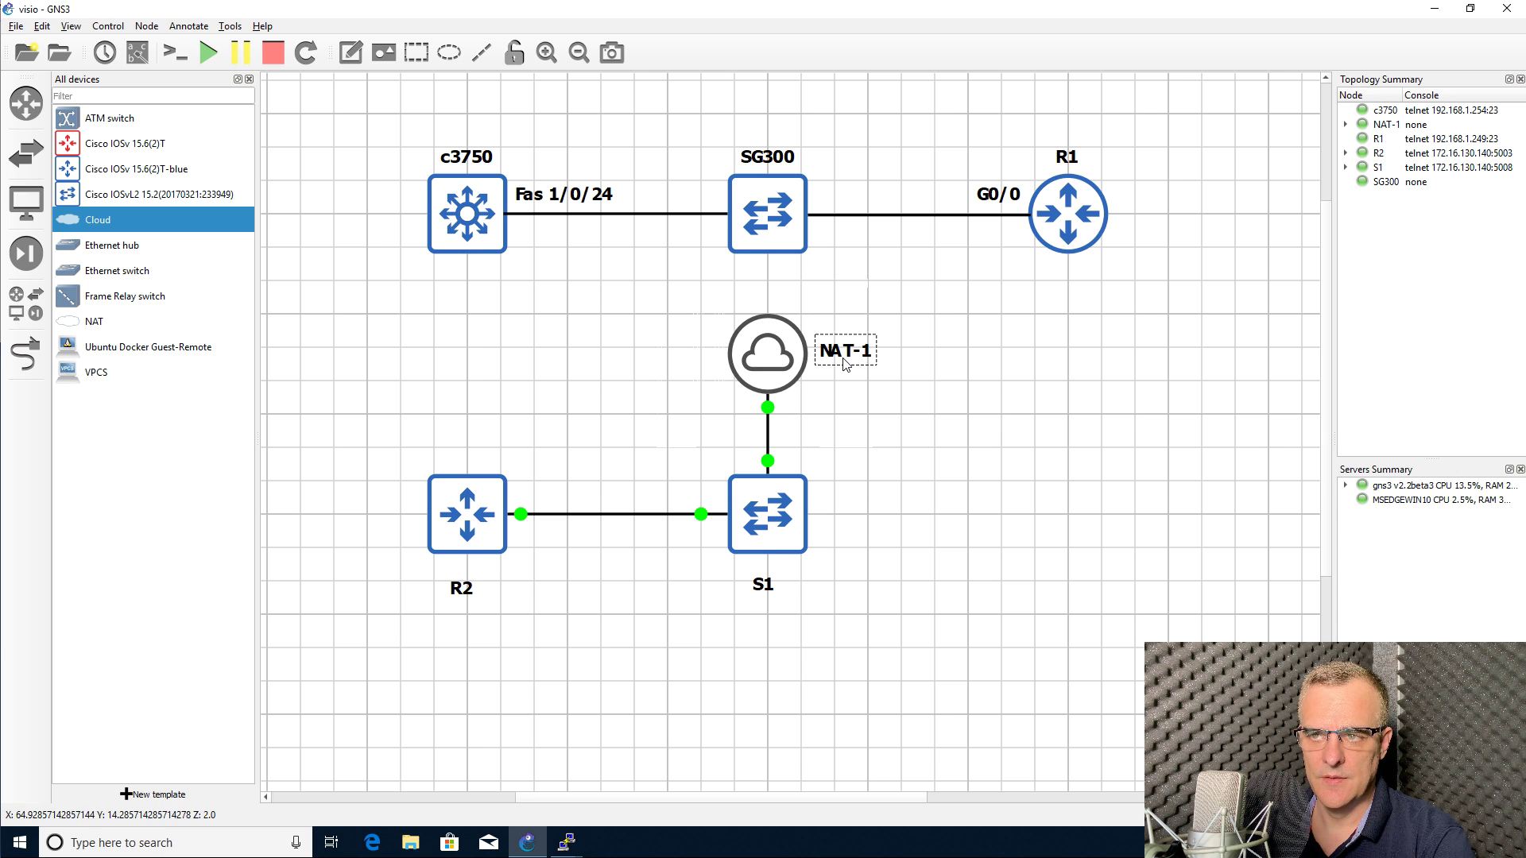
Step: Draw a line annotation from SG300 down to the NAT-1 cloud
click(482, 53)
click(704, 271)
drag(703, 271, 759, 249)
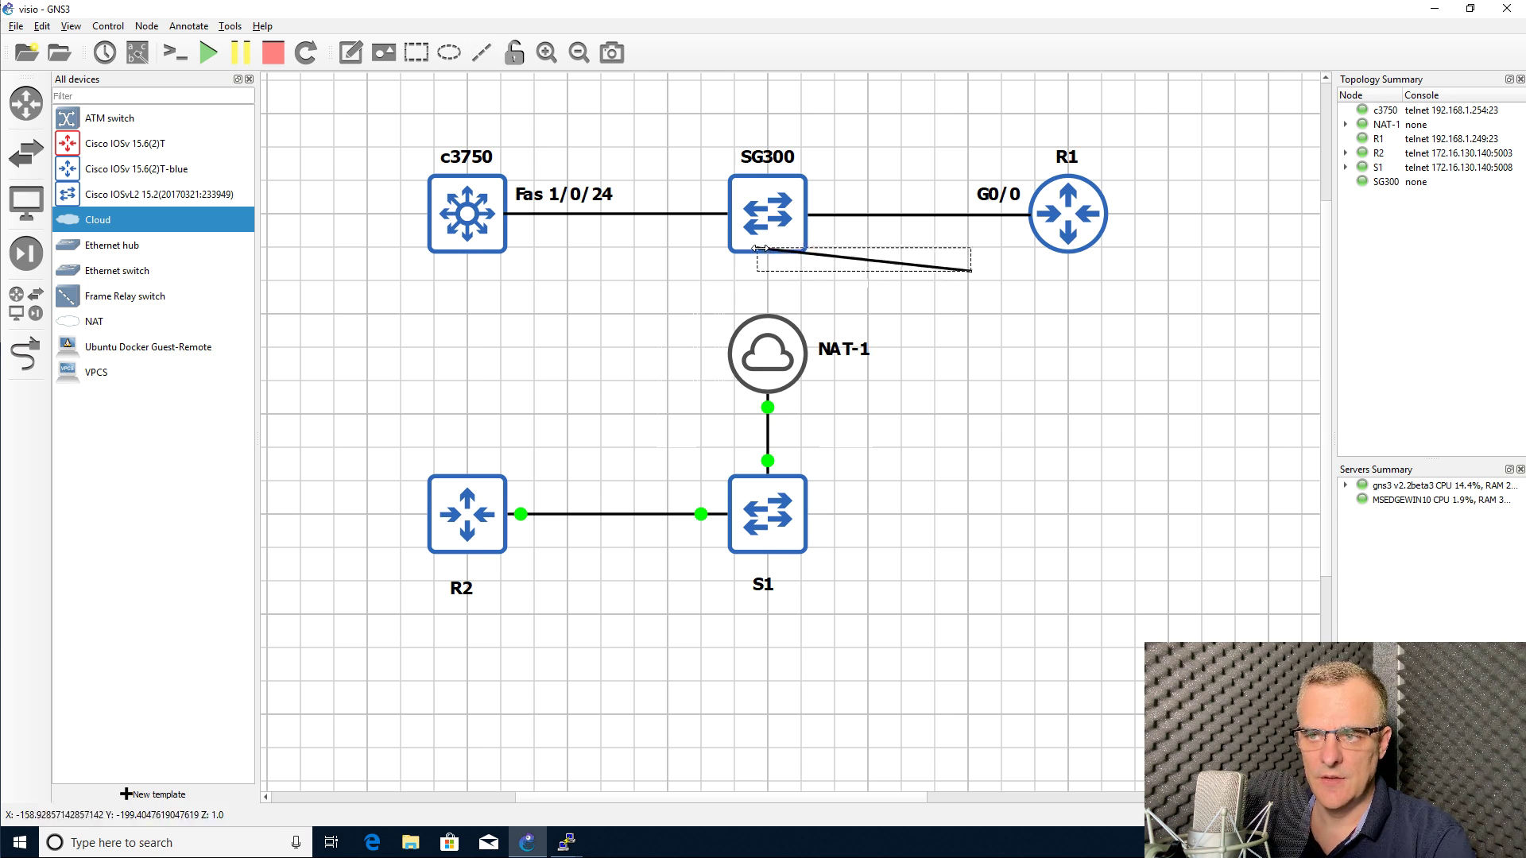
mouse_move(971, 271)
mouse_down()
mouse_move(785, 328)
mouse_move(765, 312)
mouse_up()
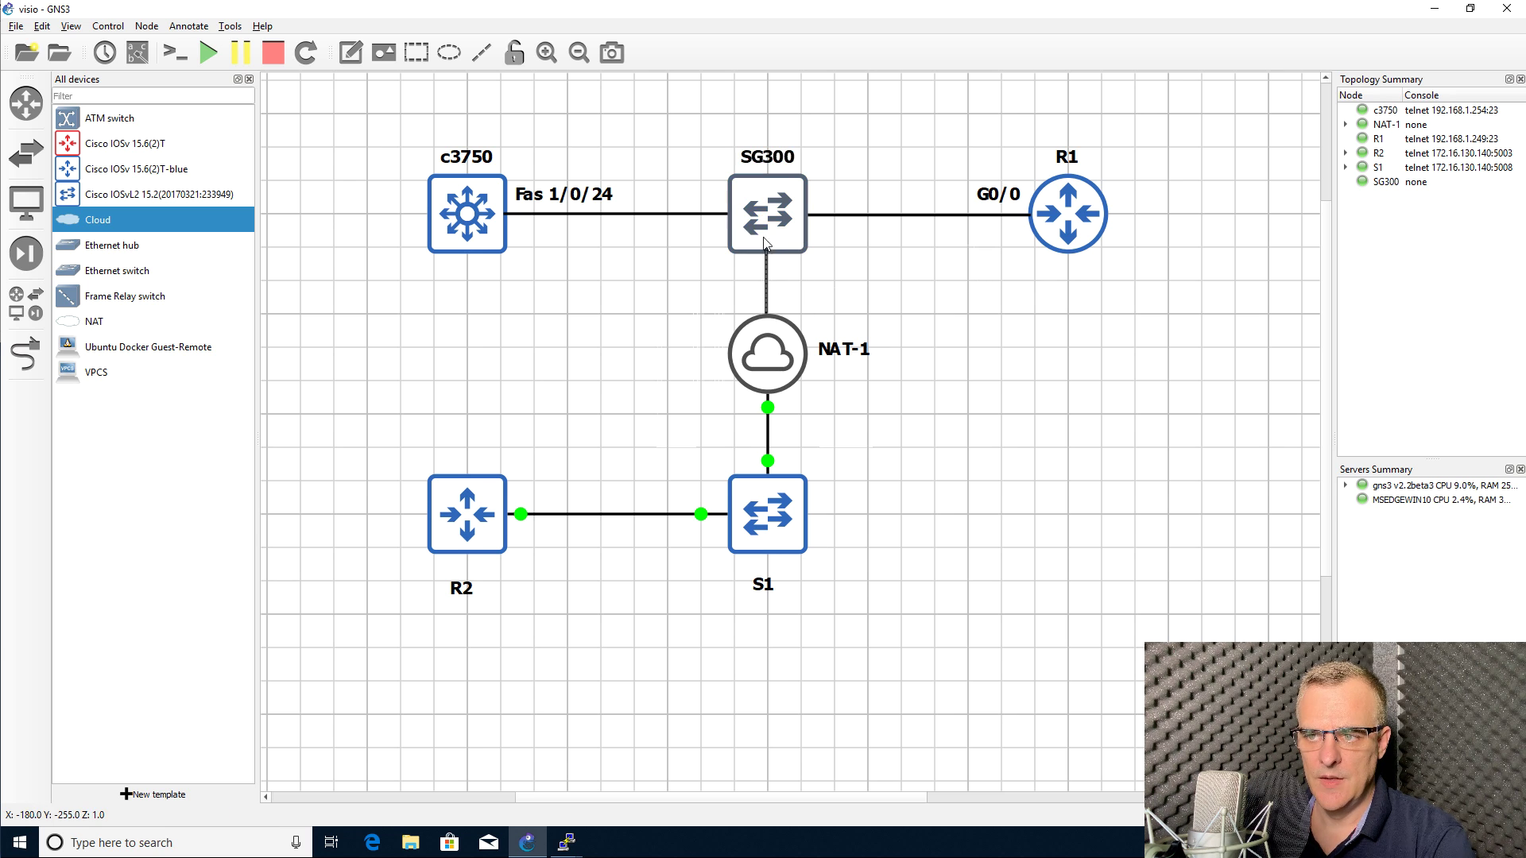
drag(762, 251, 765, 256)
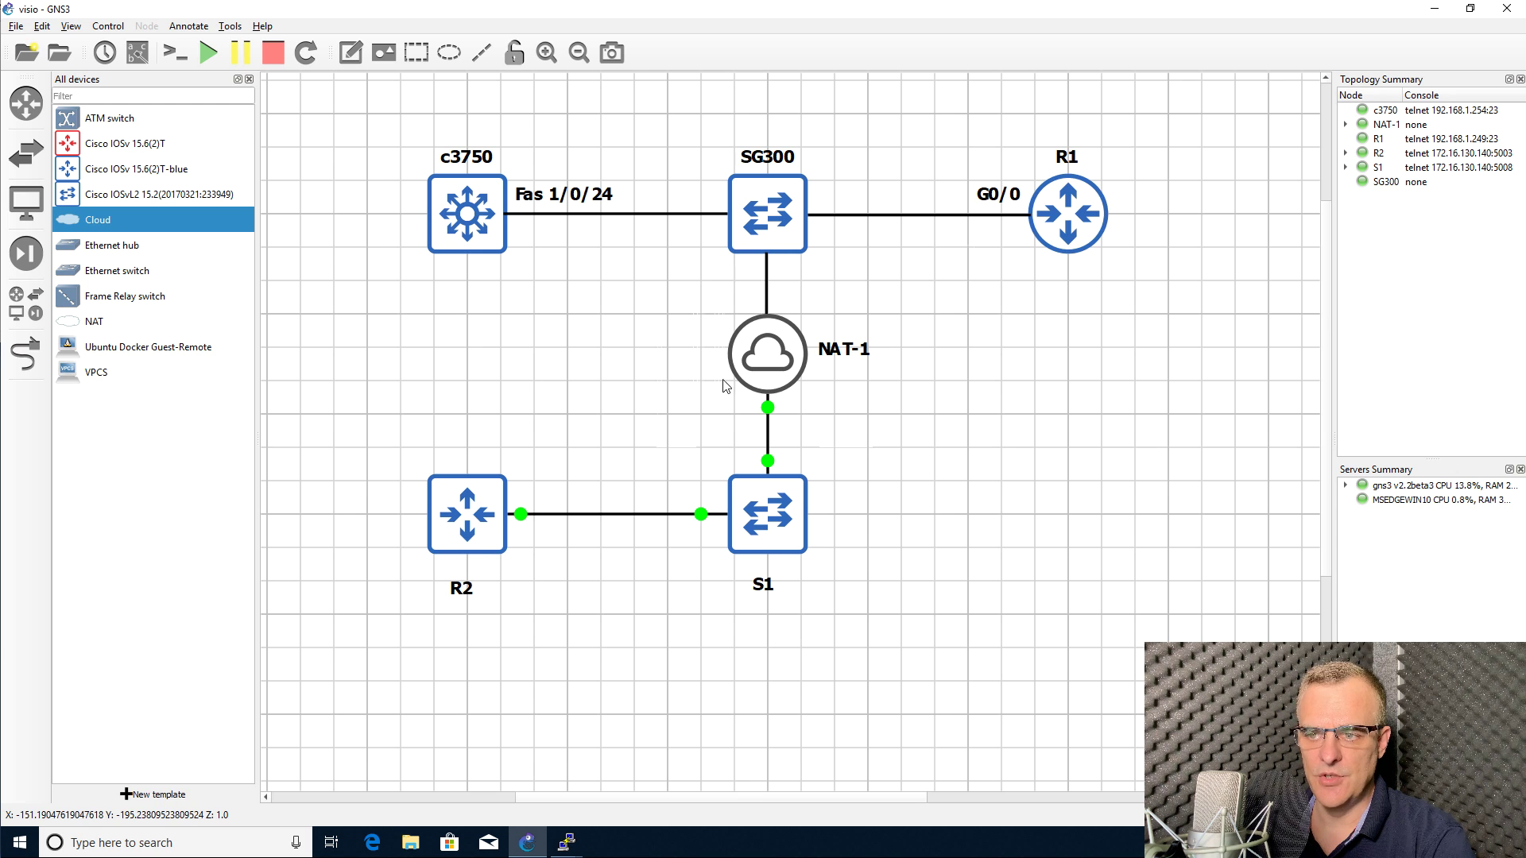
right_click(756, 518)
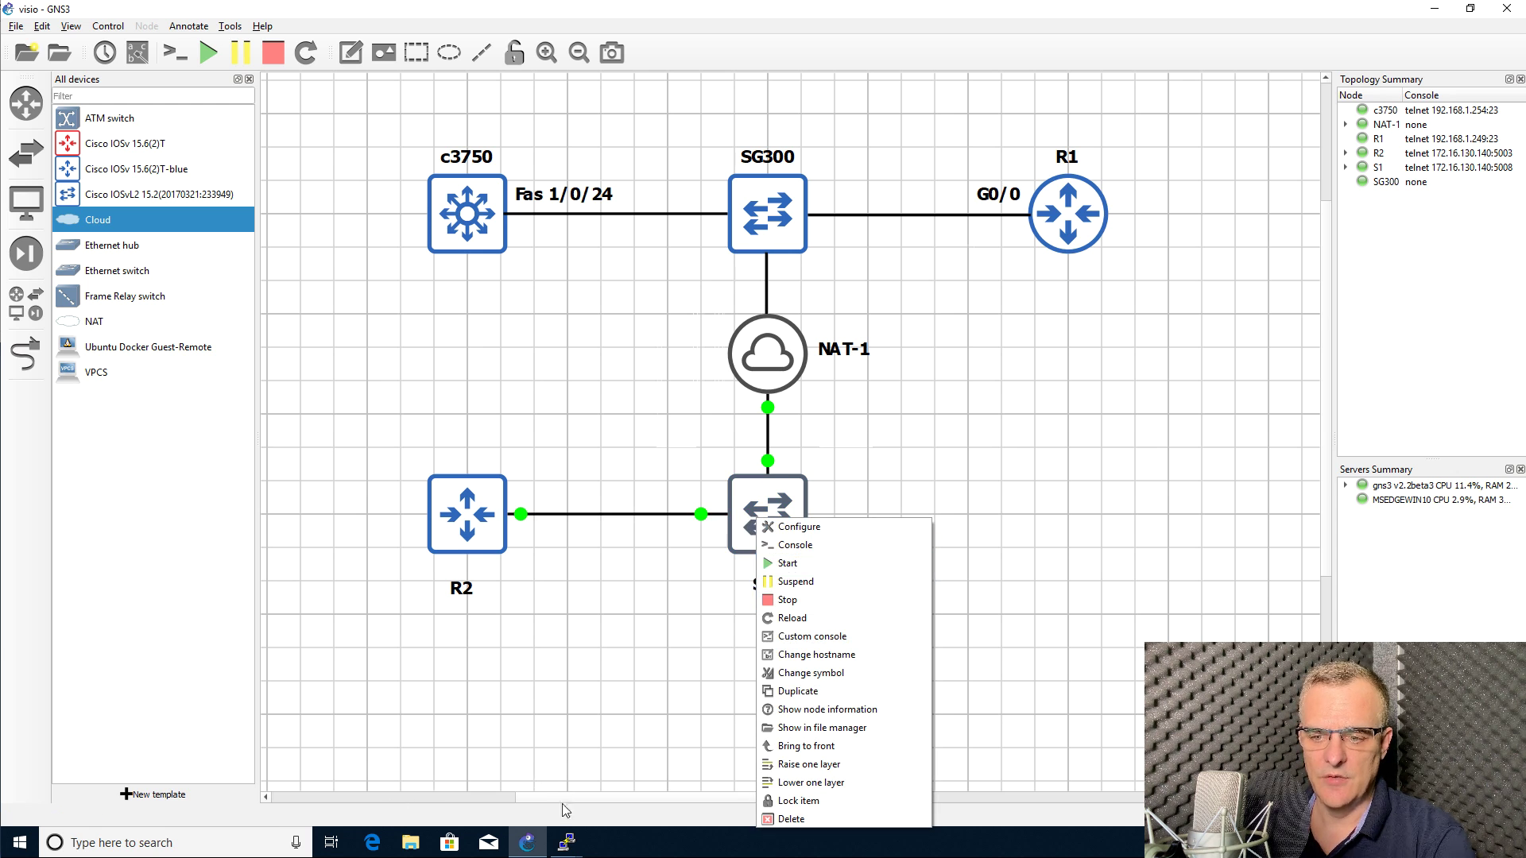
Step: Open S1's console, enter enable mode, and run sh ver to view its vios_l2 IOS 15.2 details
click(795, 544)
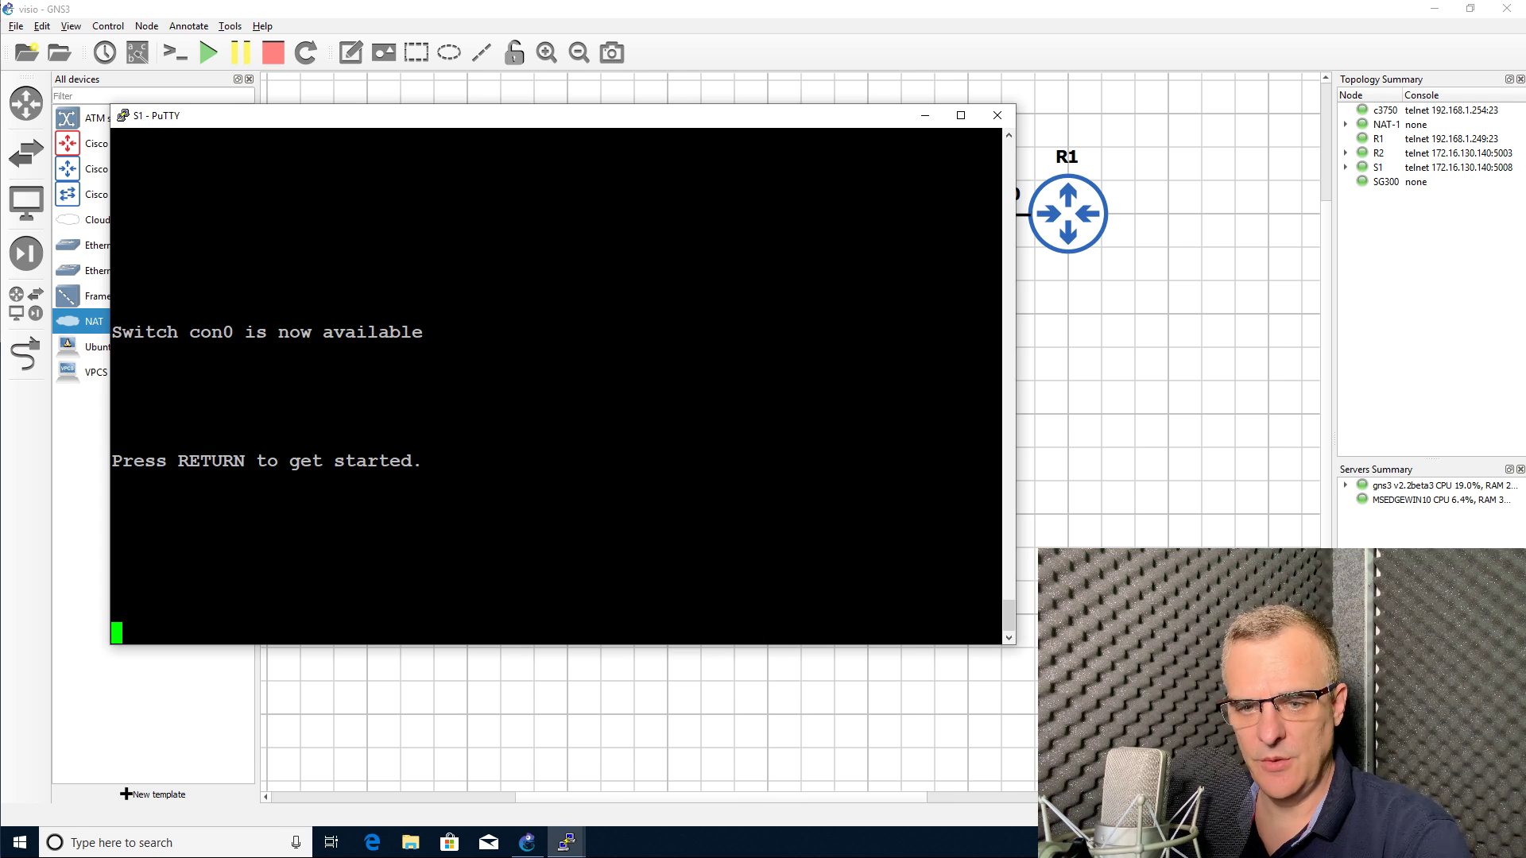
key(Return)
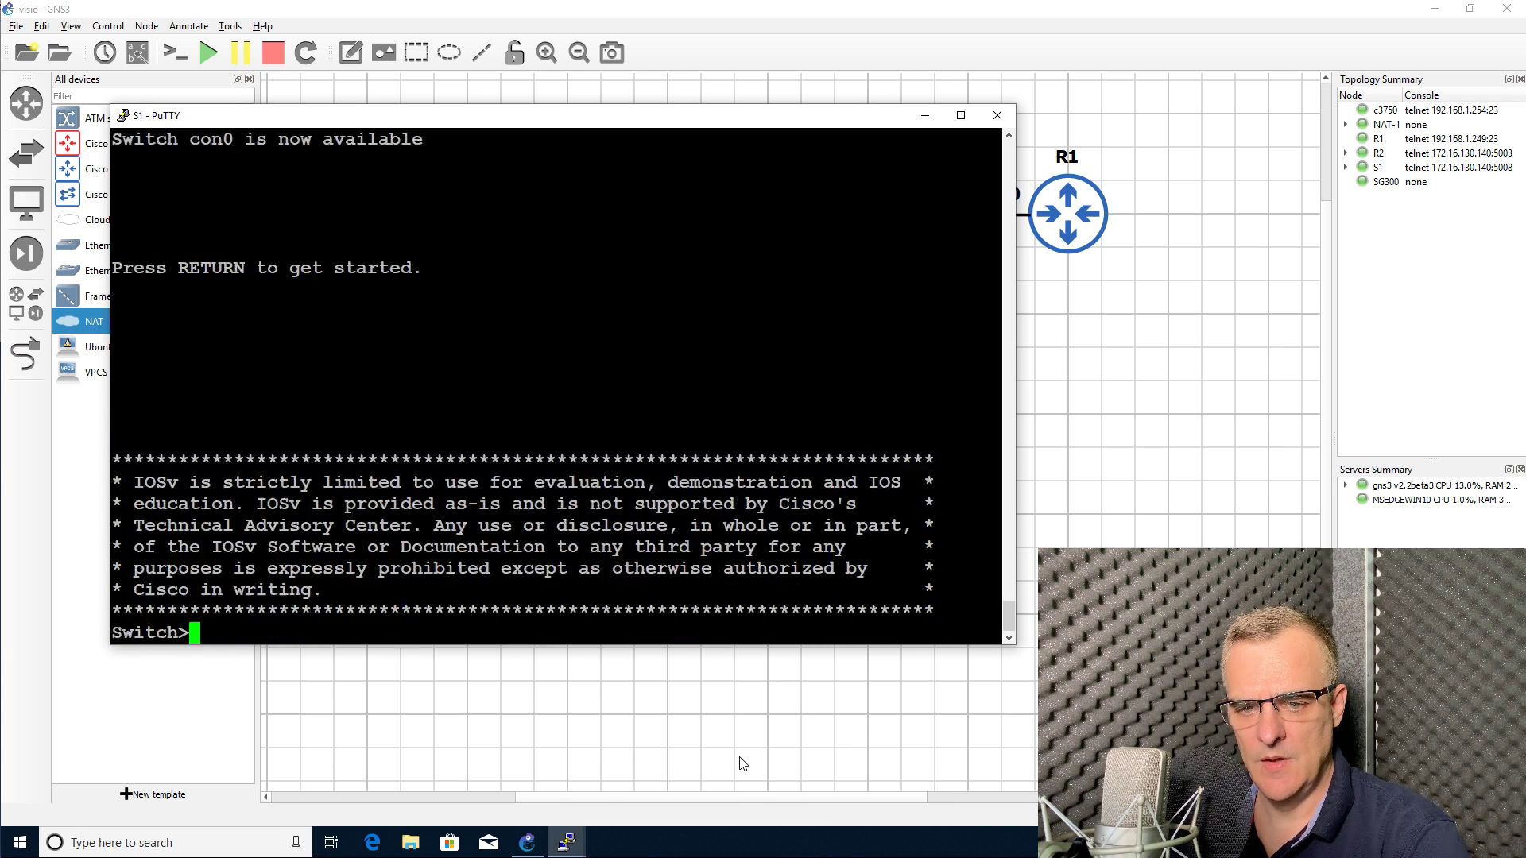
text(en)
key(Return)
text(sh ver)
key(Return)
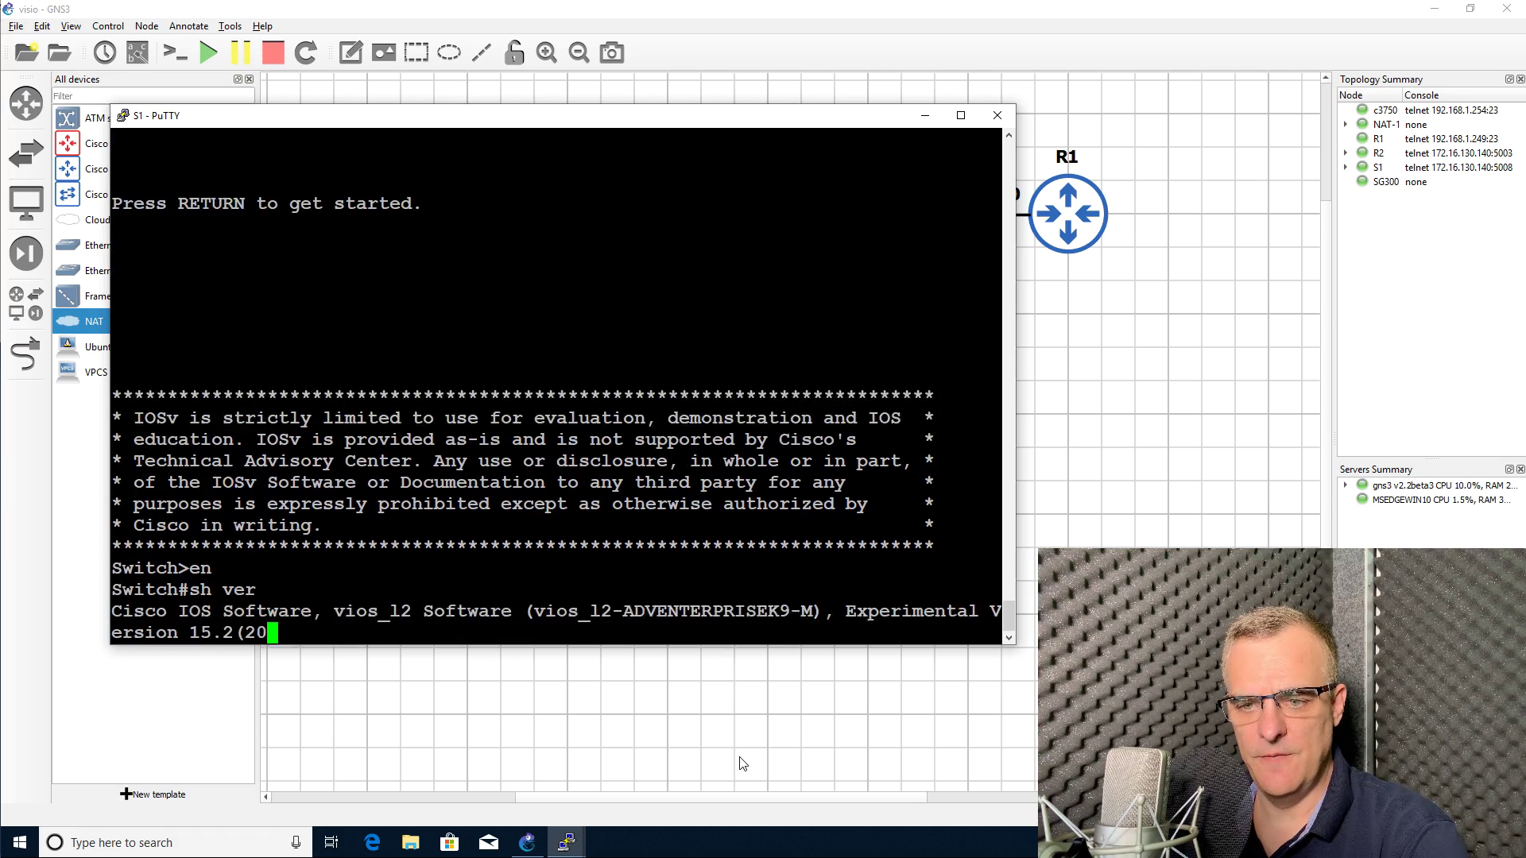
key(space)
scroll(443, 368, up, 8)
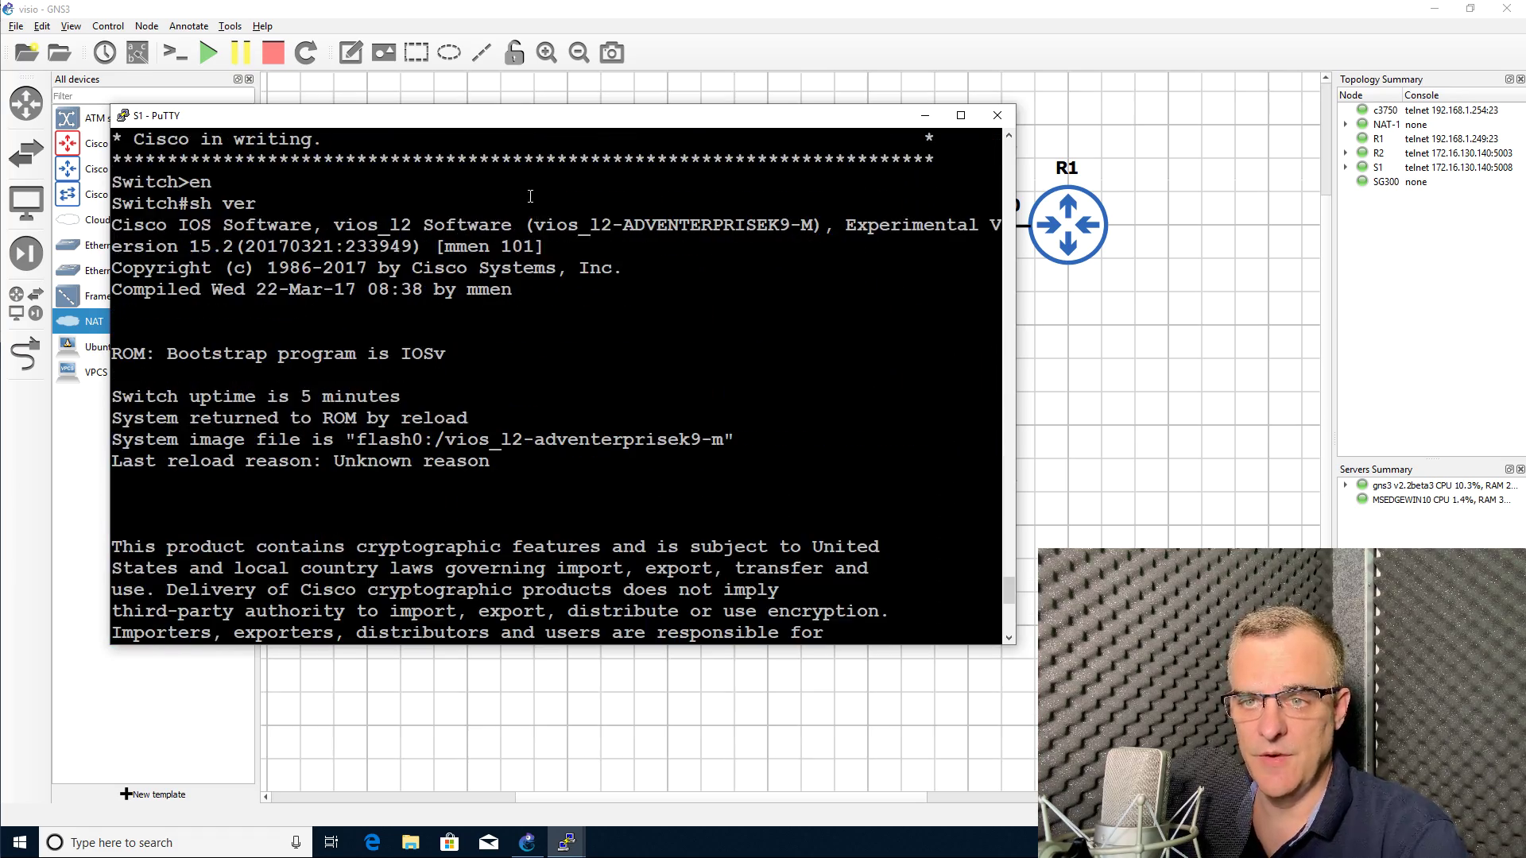
drag(341, 211, 721, 304)
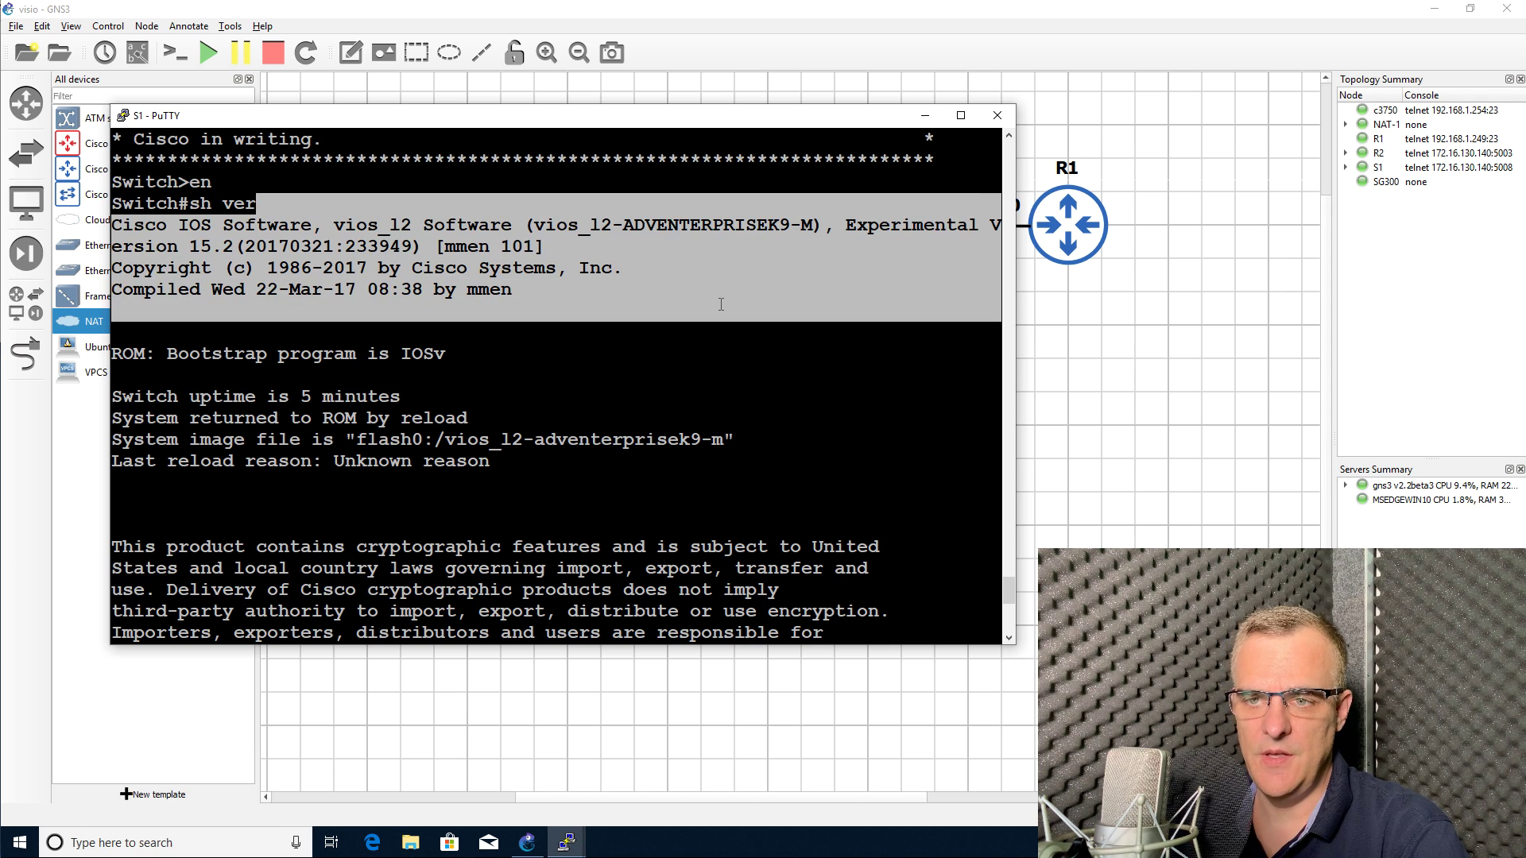
Step: Hide the canvas grid, close the All devices list, and zoom in on the topology
click(698, 53)
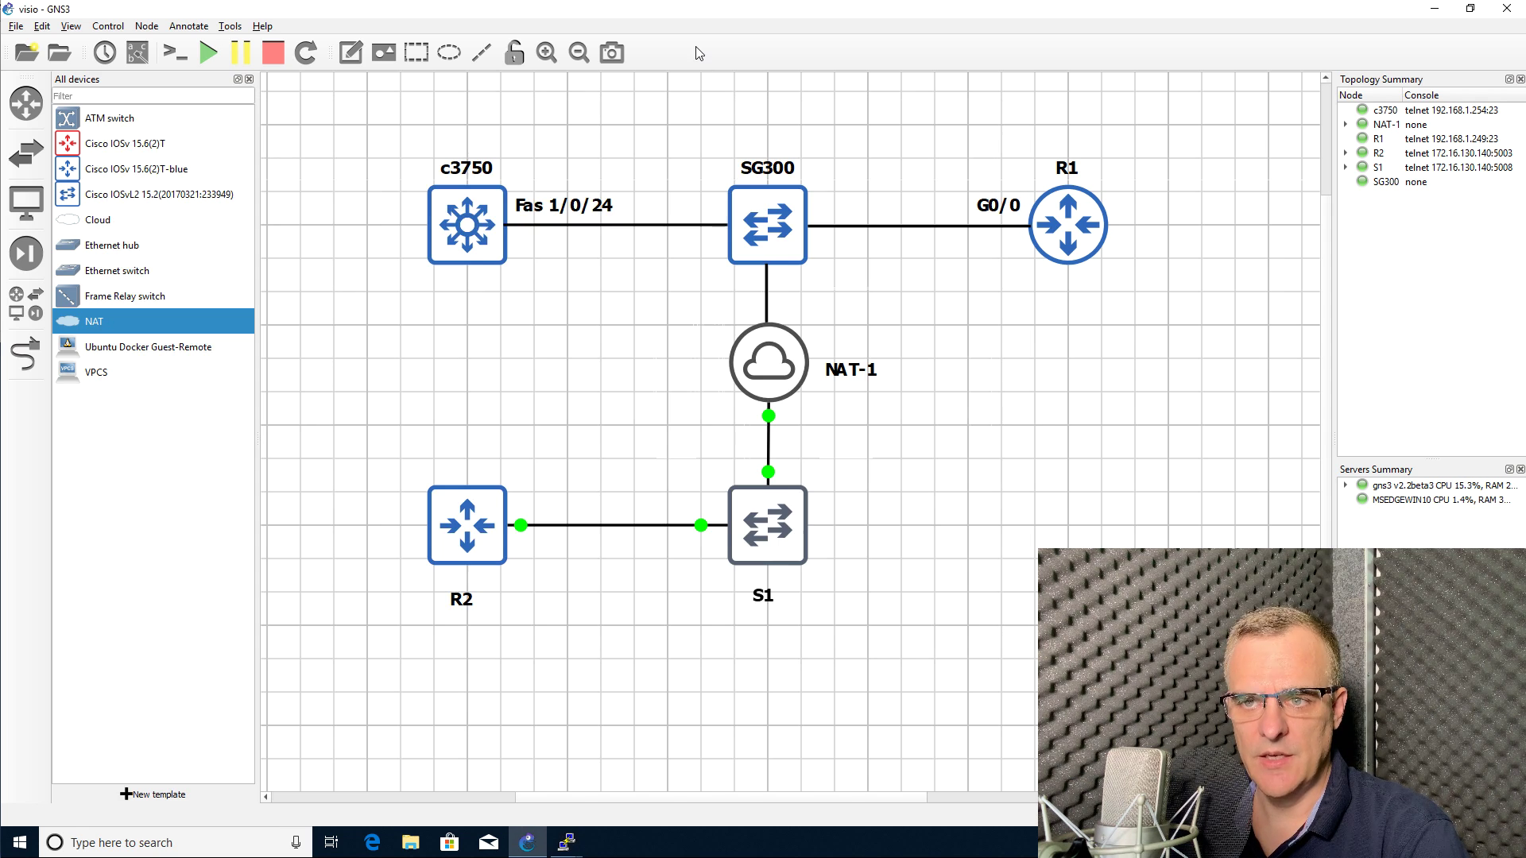
click(70, 25)
click(132, 183)
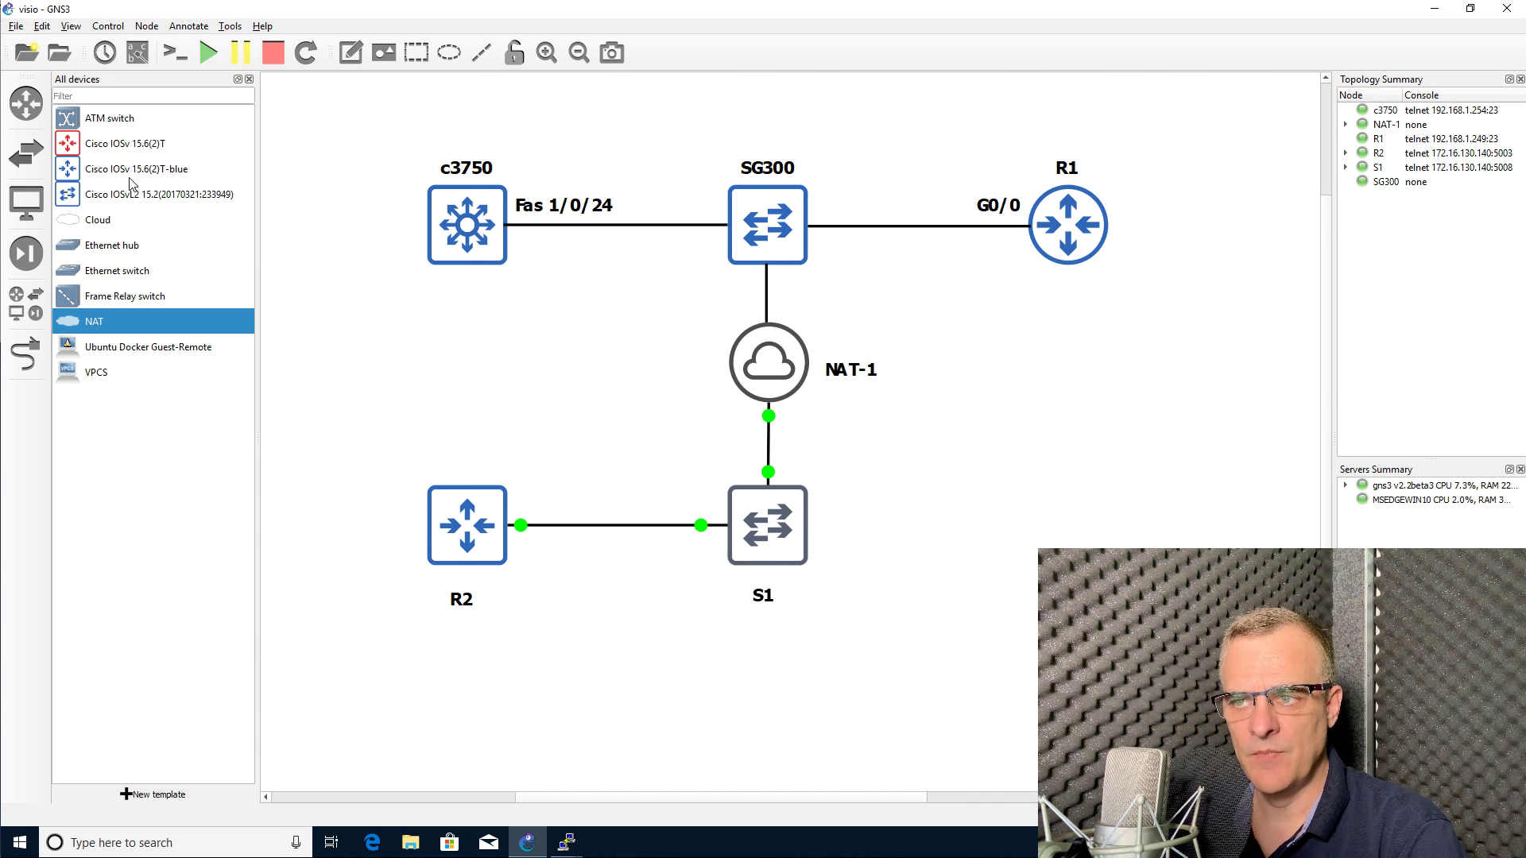
click(249, 79)
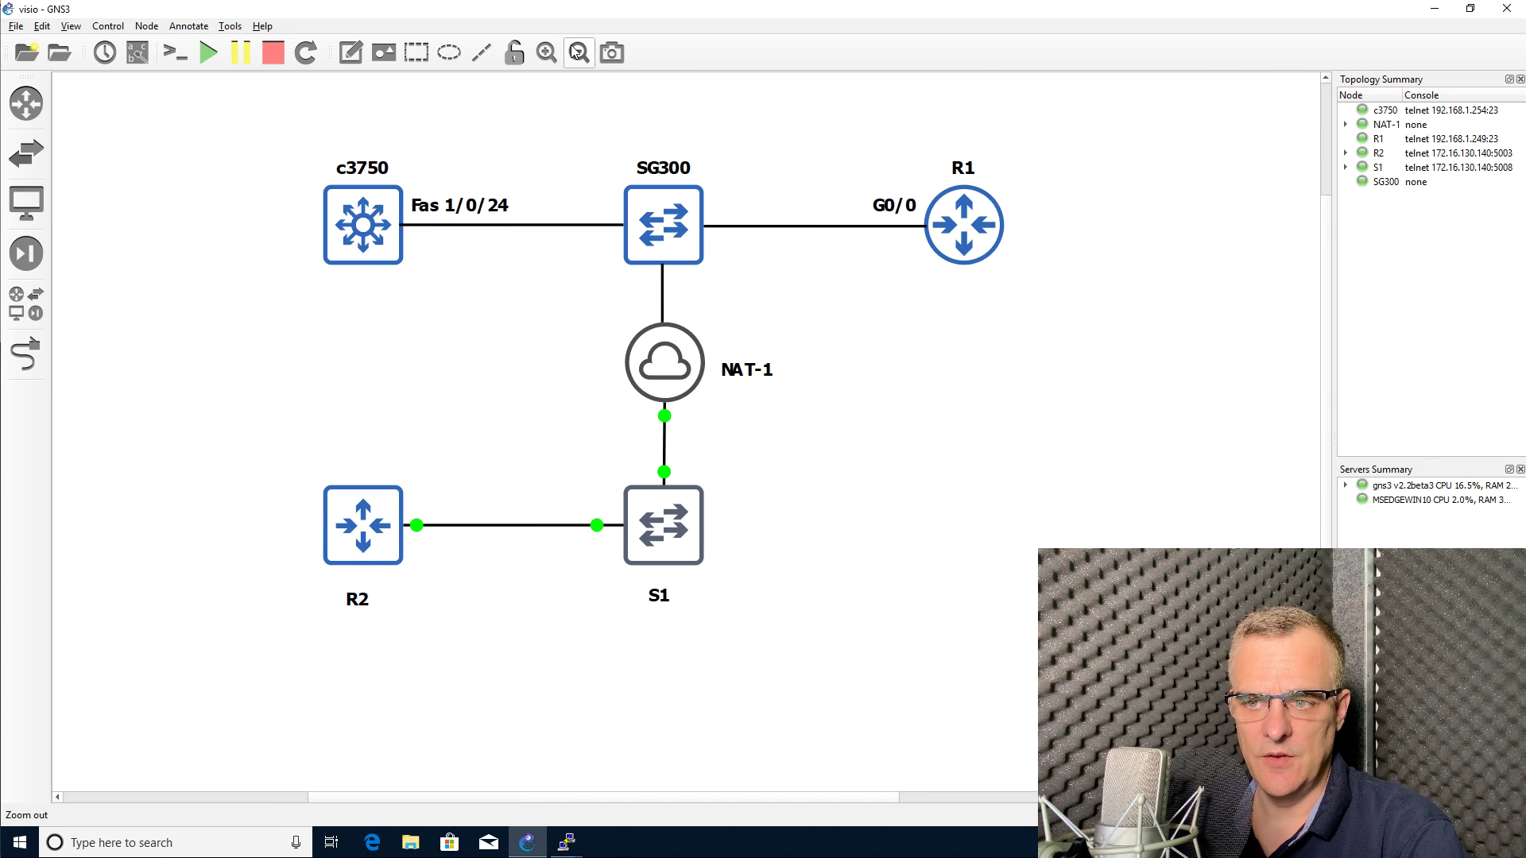
click(548, 52)
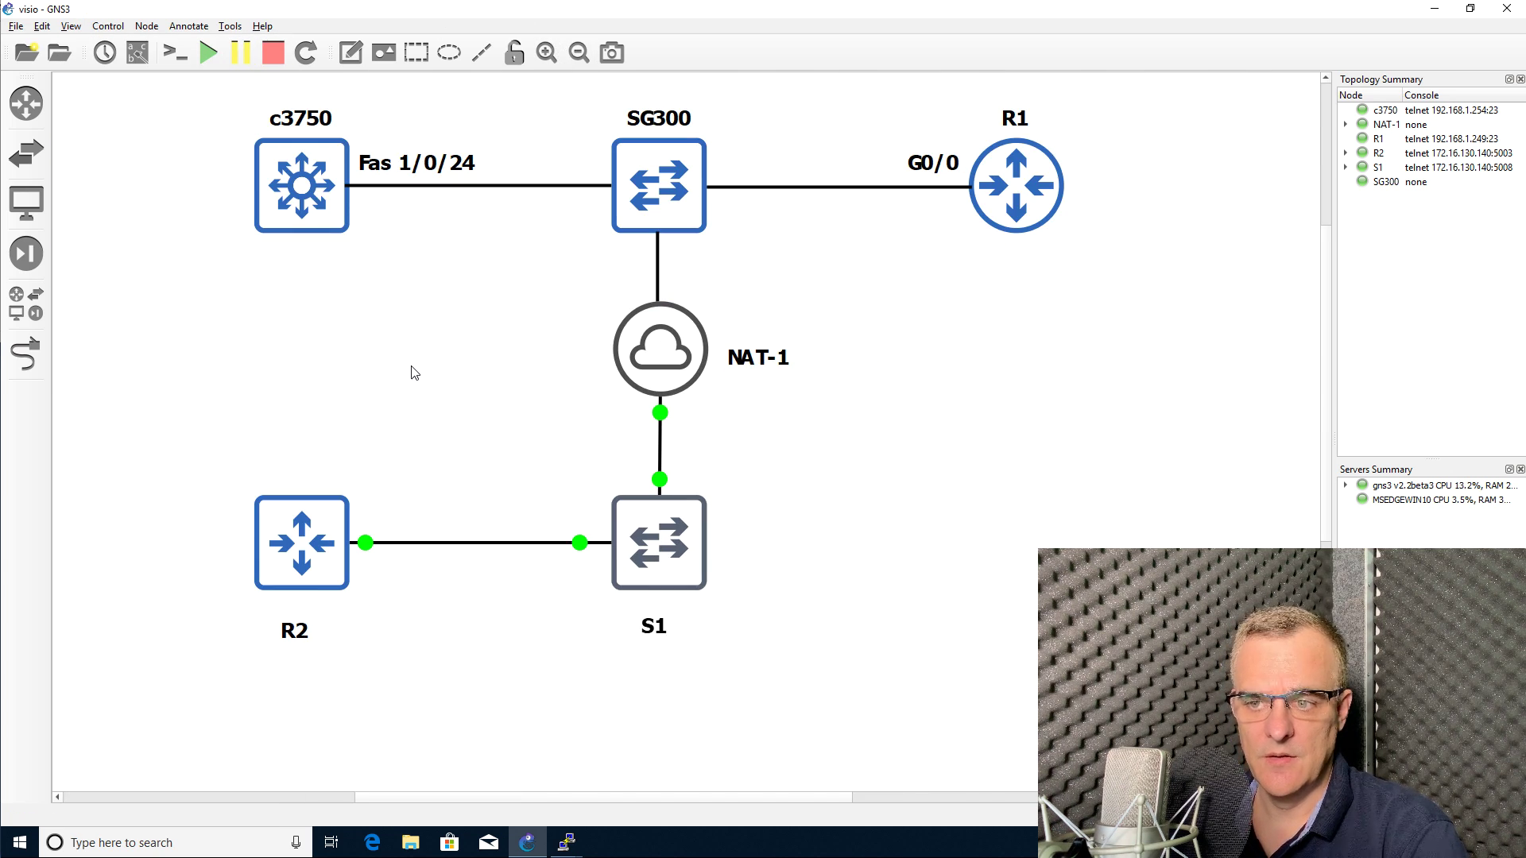
Step: Show interface labels and place nat0, Gi0/1 and Gi0/0 beside their link ends
click(137, 52)
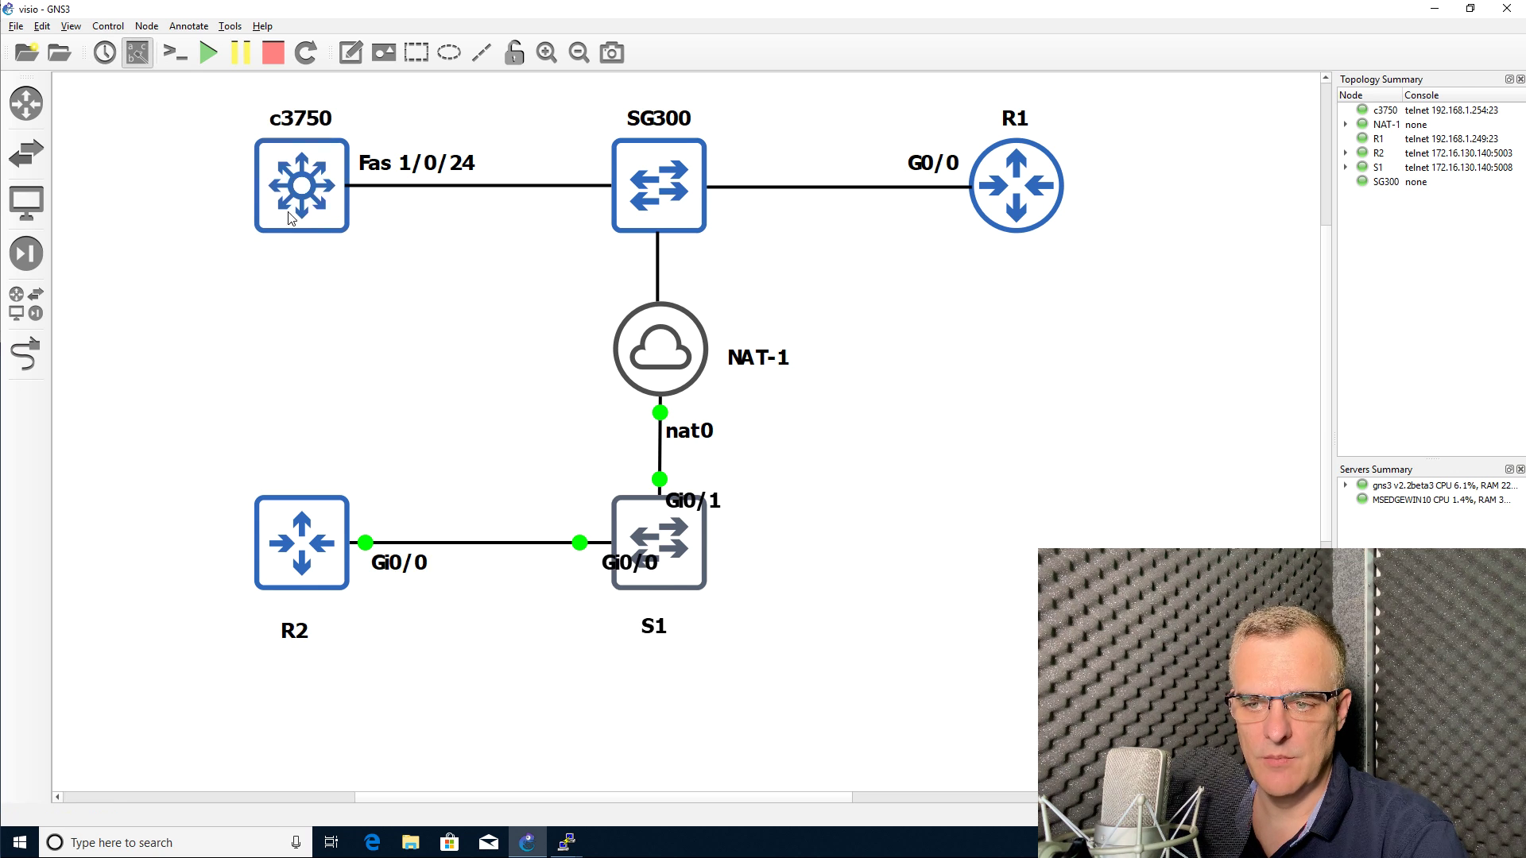
drag(665, 433, 693, 415)
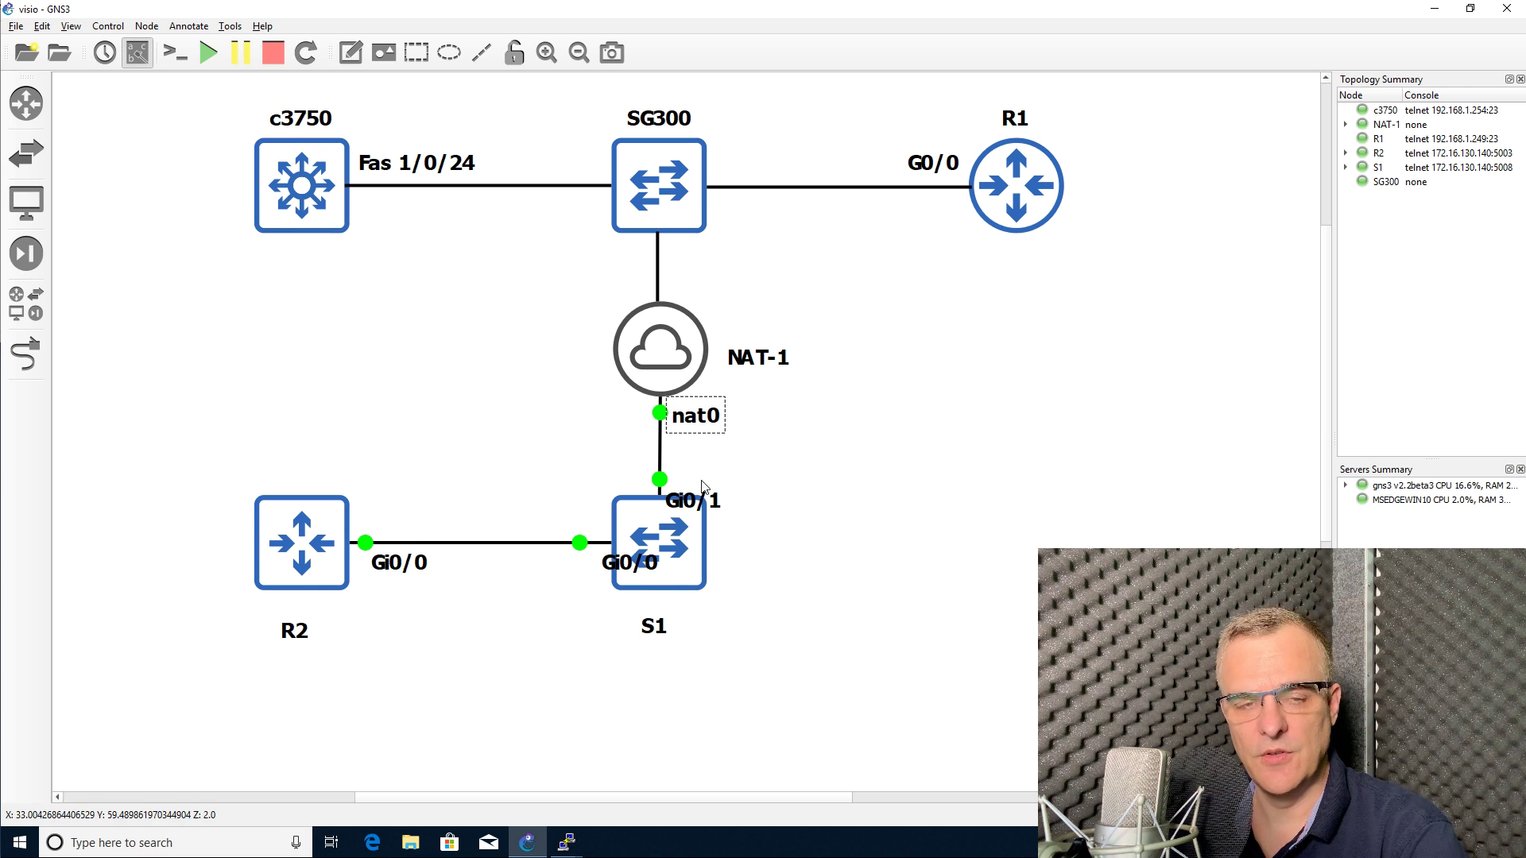
drag(703, 488, 712, 458)
drag(598, 573, 524, 576)
click(450, 443)
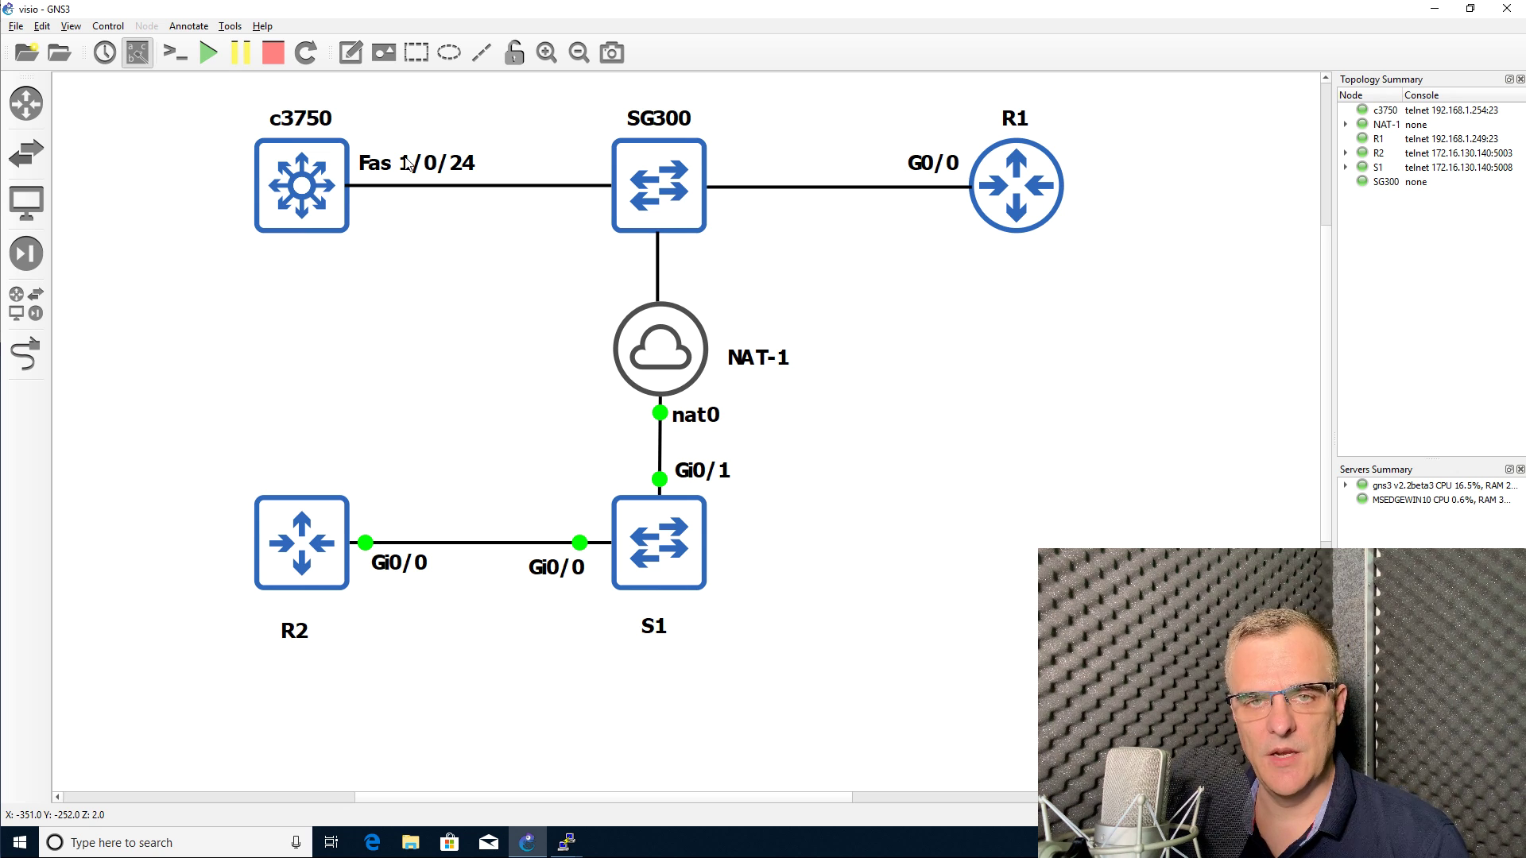
Step: Restyle the Fas 1/0/24 label beside c3750 with a font size of 8
right_click(406, 165)
click(441, 189)
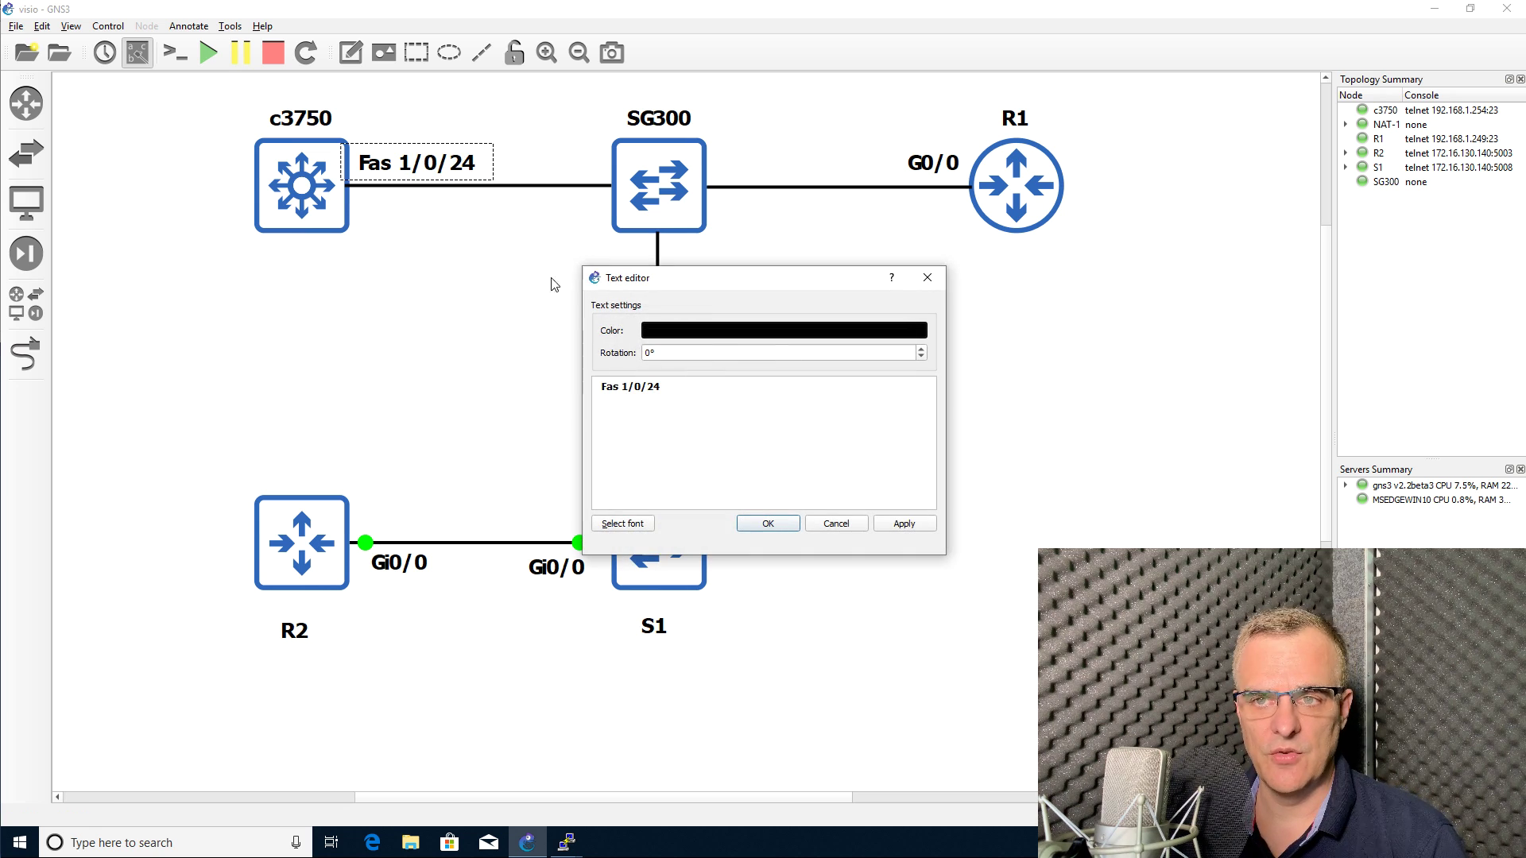
drag(725, 287, 381, 236)
click(276, 476)
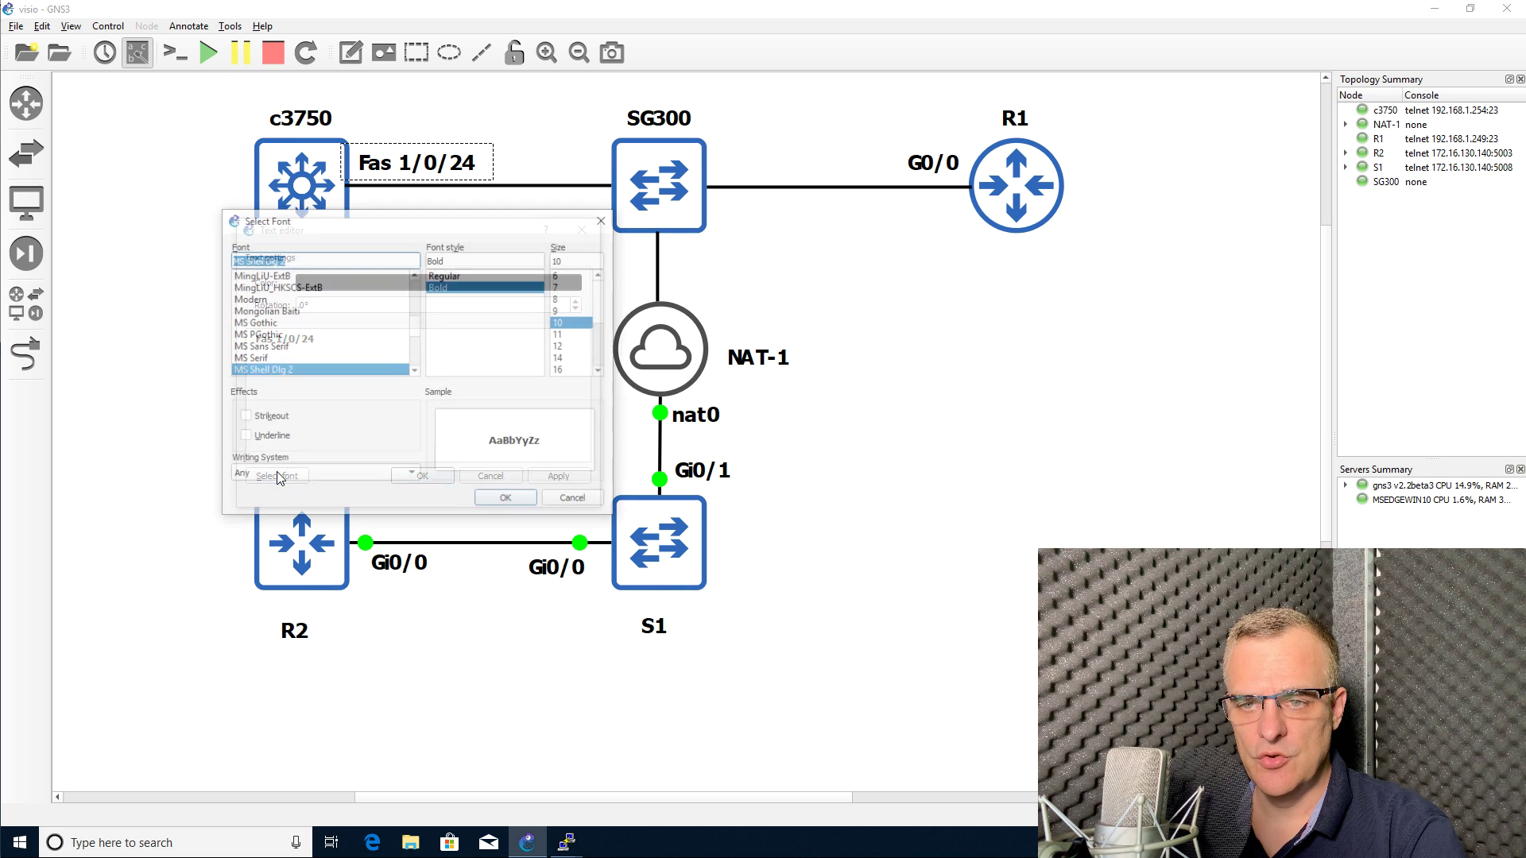
click(576, 299)
click(520, 507)
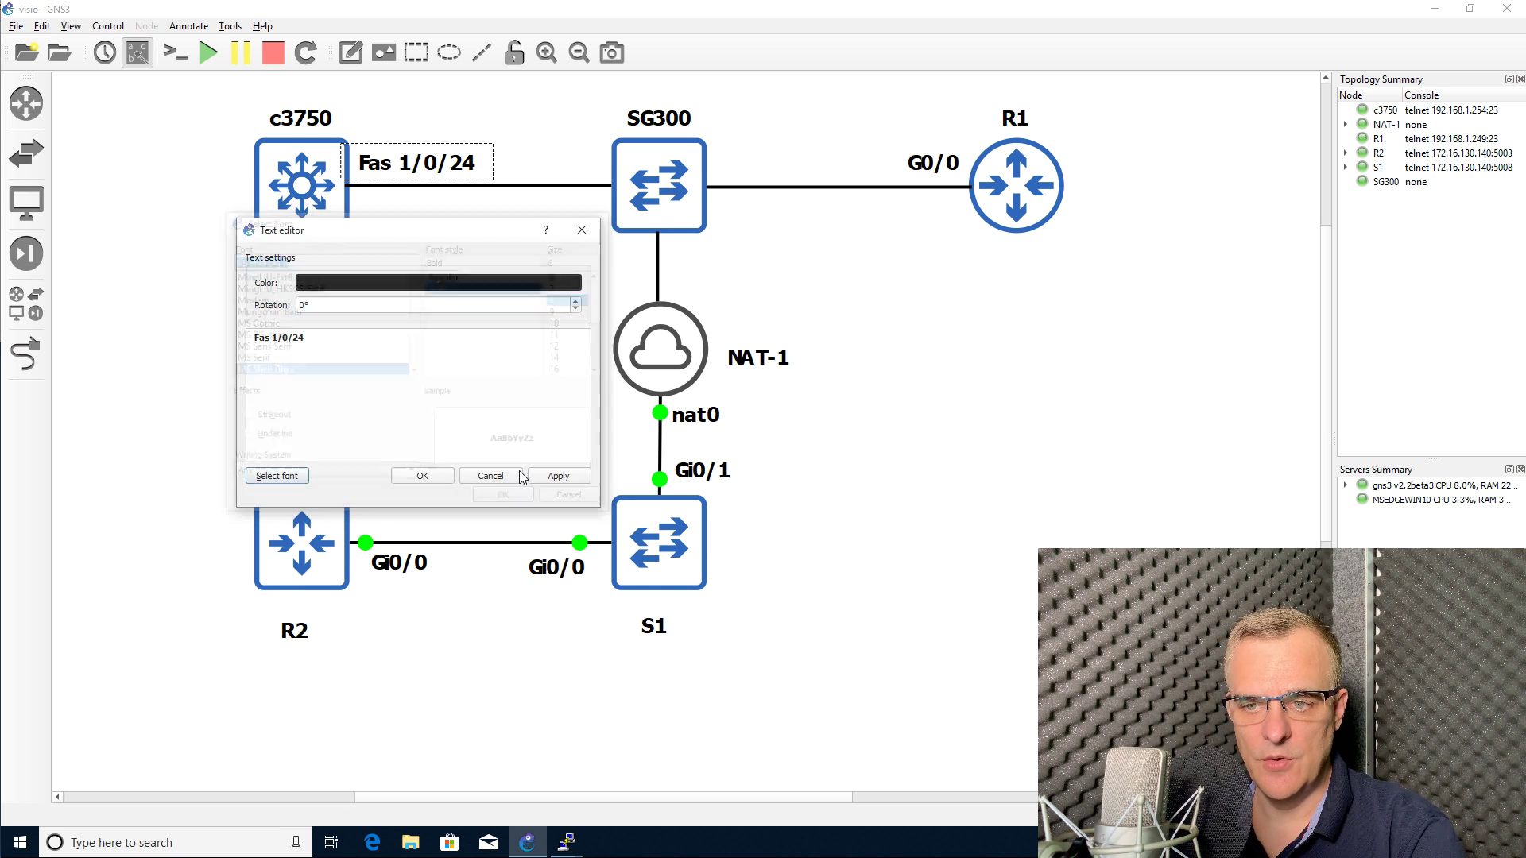
click(419, 473)
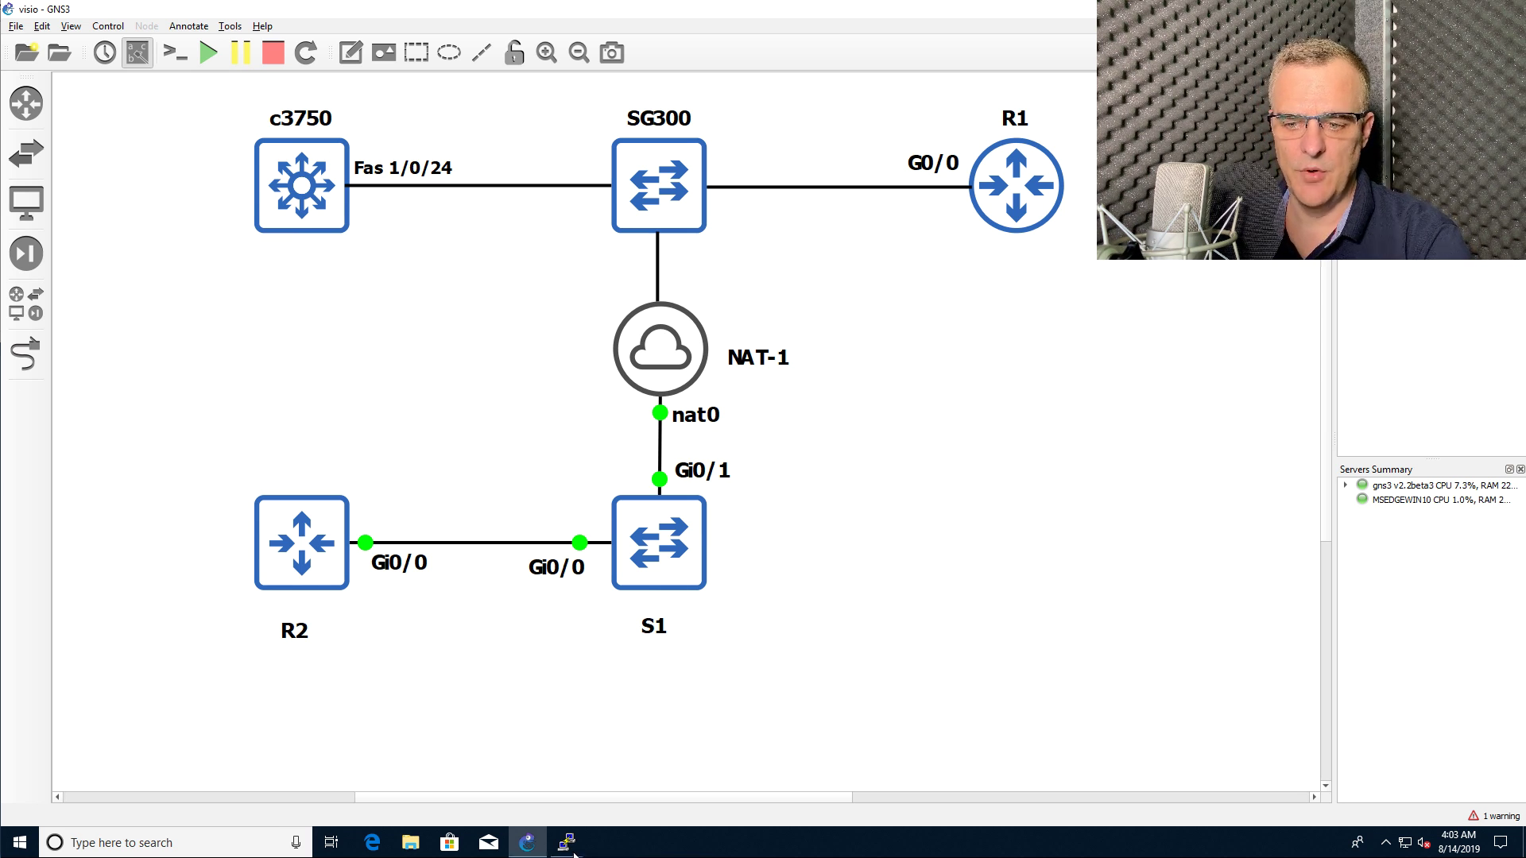
Step: Run sh ver in R1's PuTTY console and page through the version output
mouse_move(567, 844)
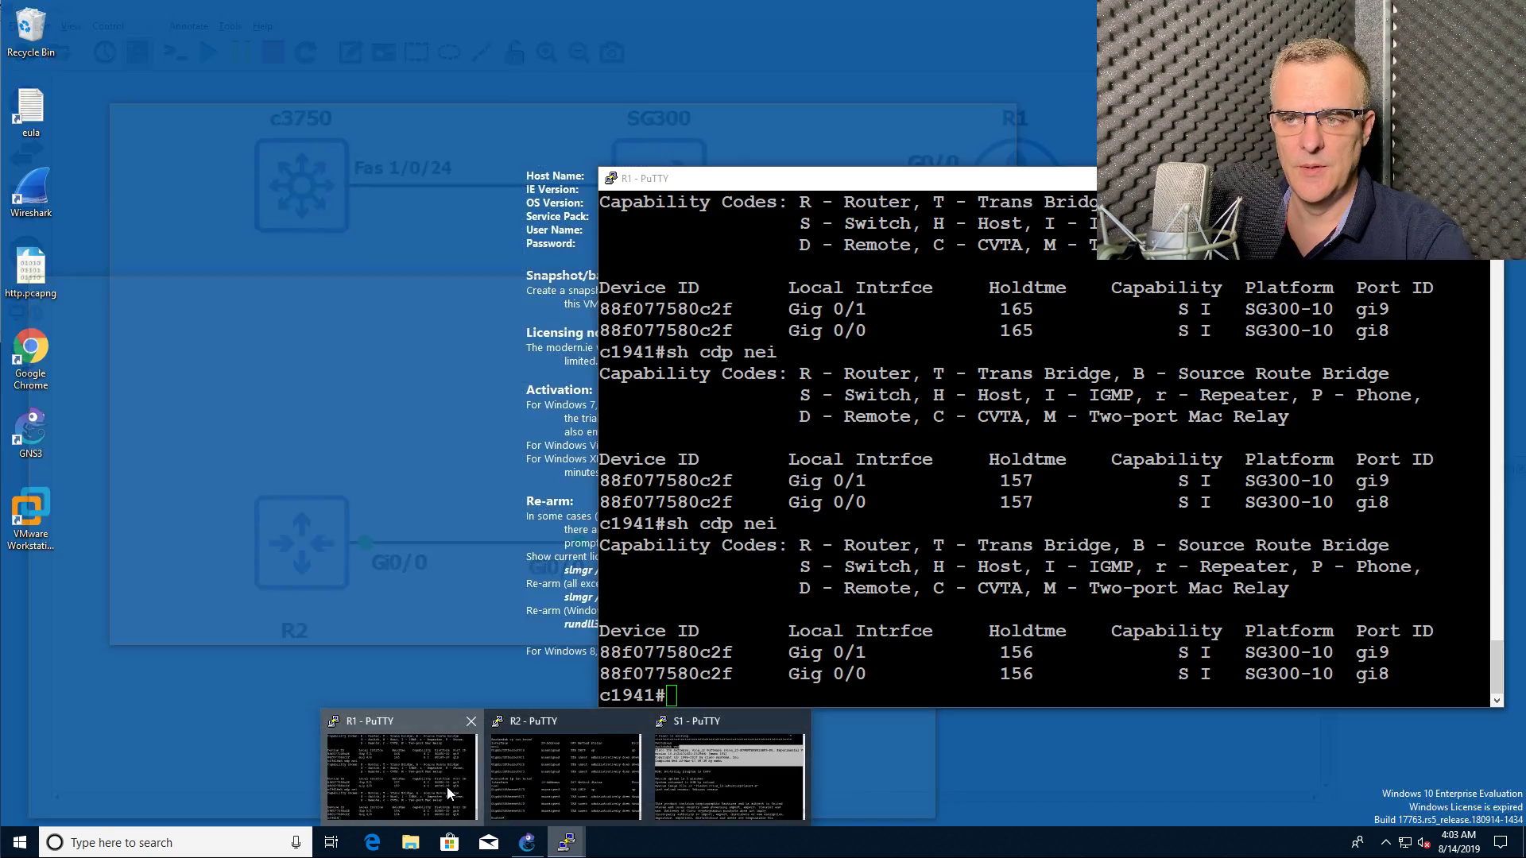
click(446, 785)
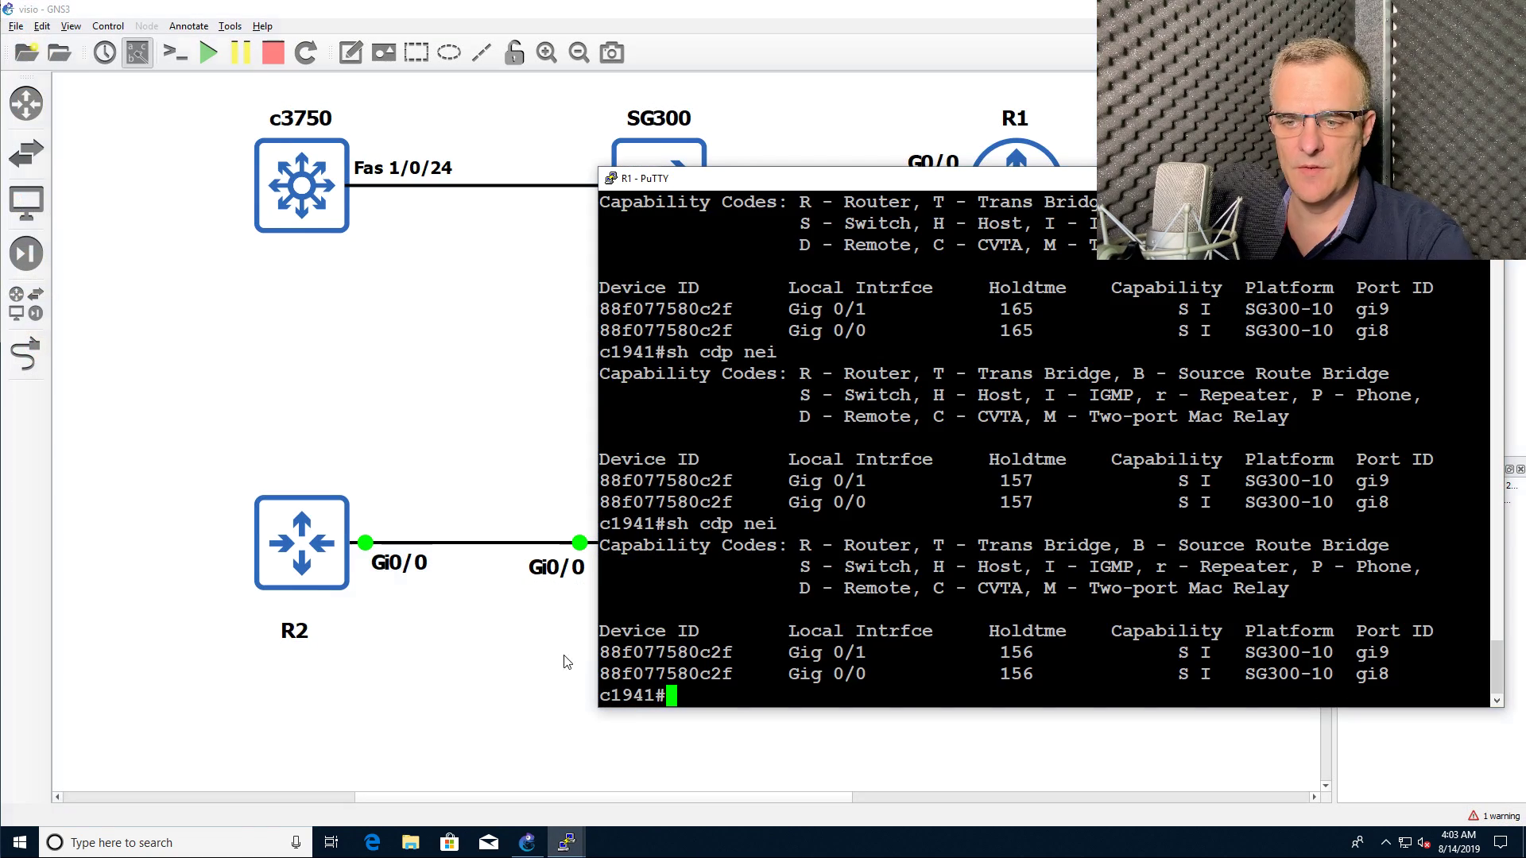
key(Return)
key(Return)
text(sh ver)
key(Return)
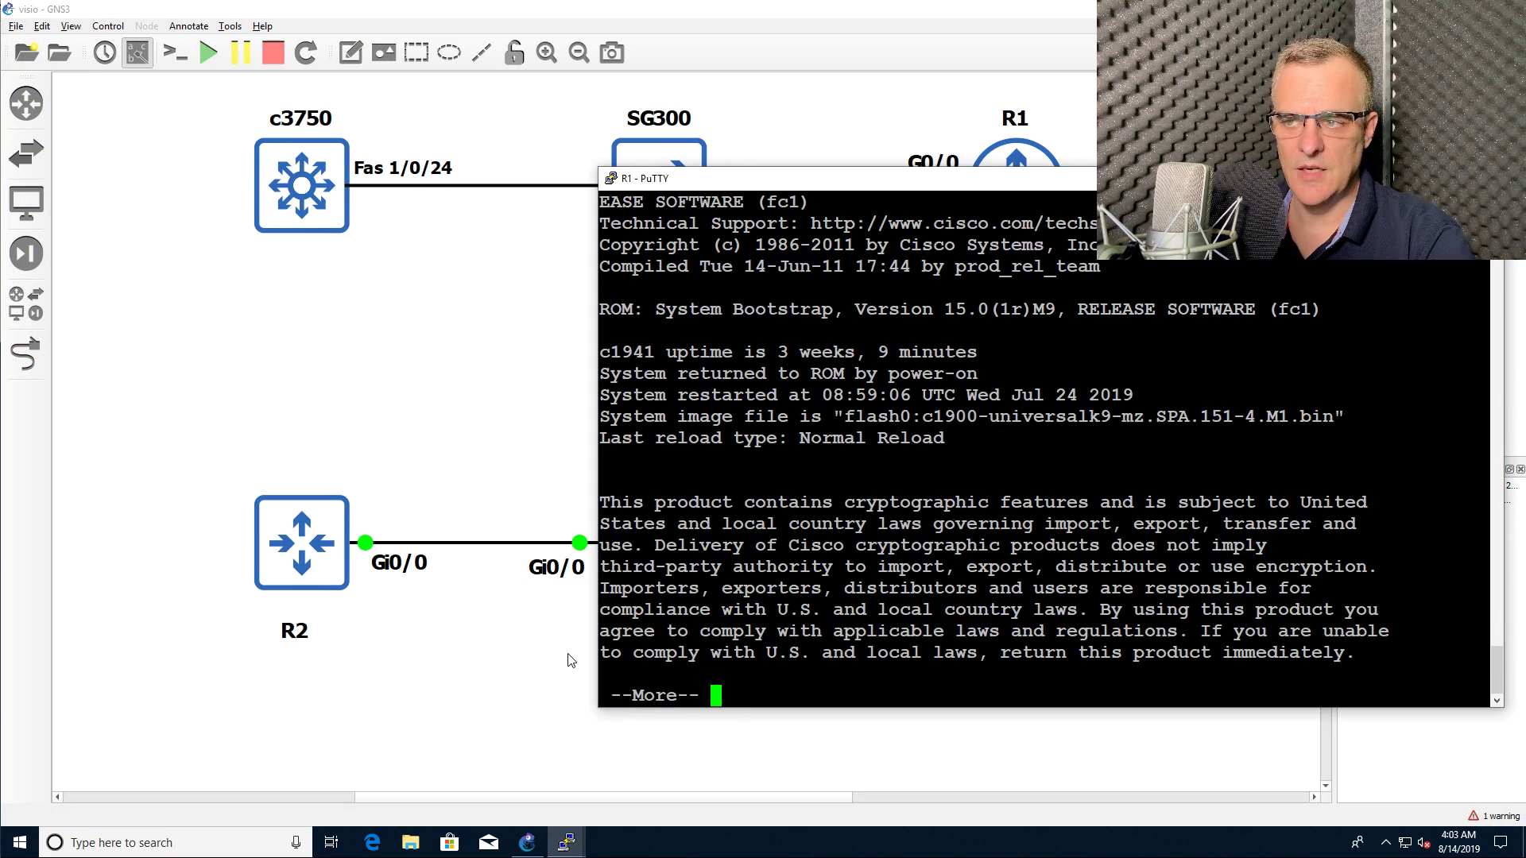
key(space)
Step: Bring S1's PuTTY console with its show version output back to the front
click(385, 436)
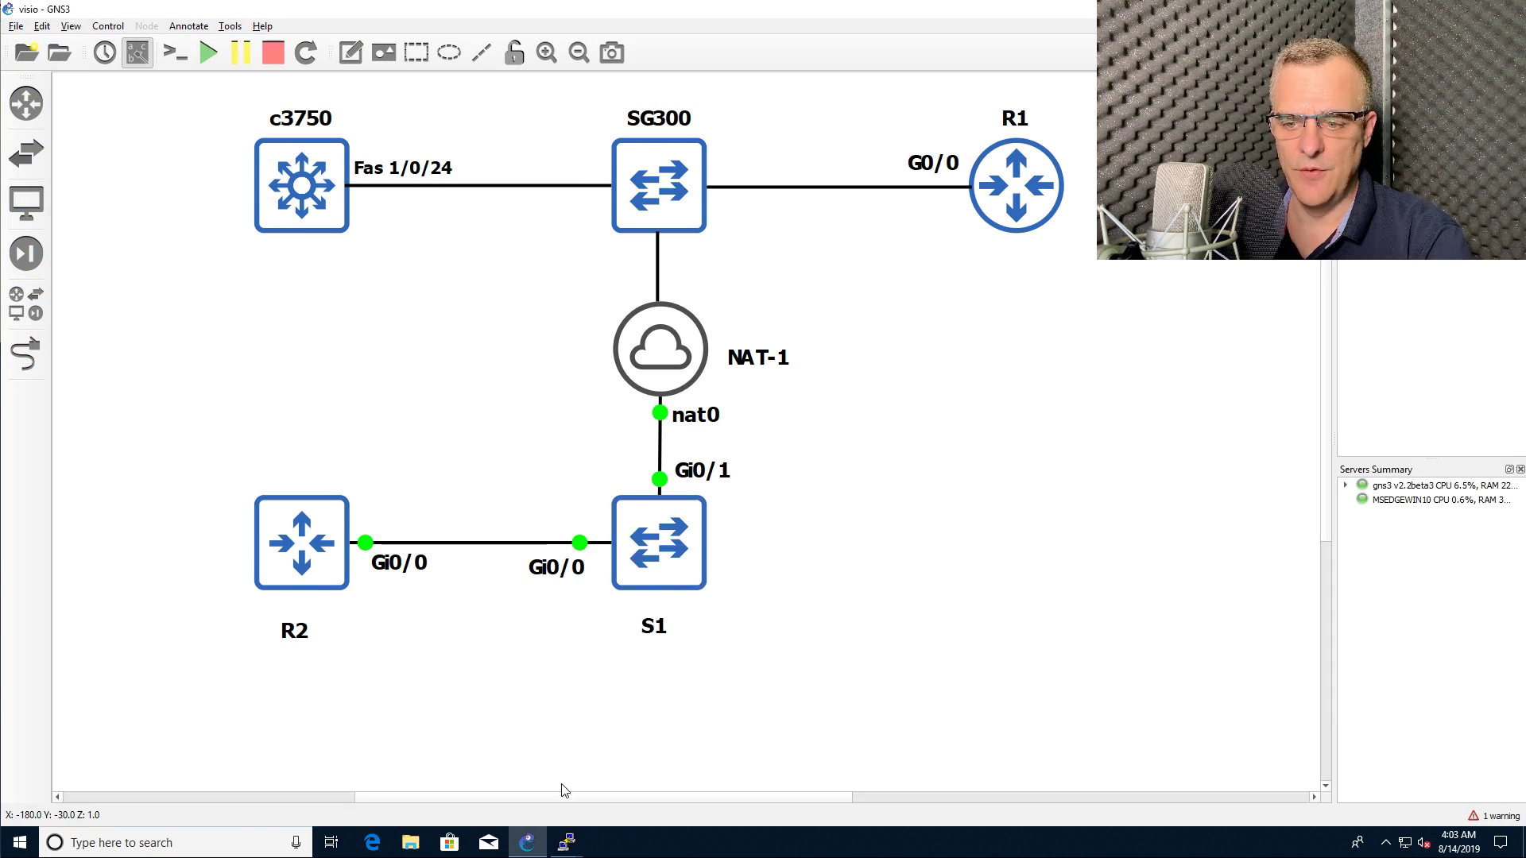
mouse_move(568, 849)
click(674, 744)
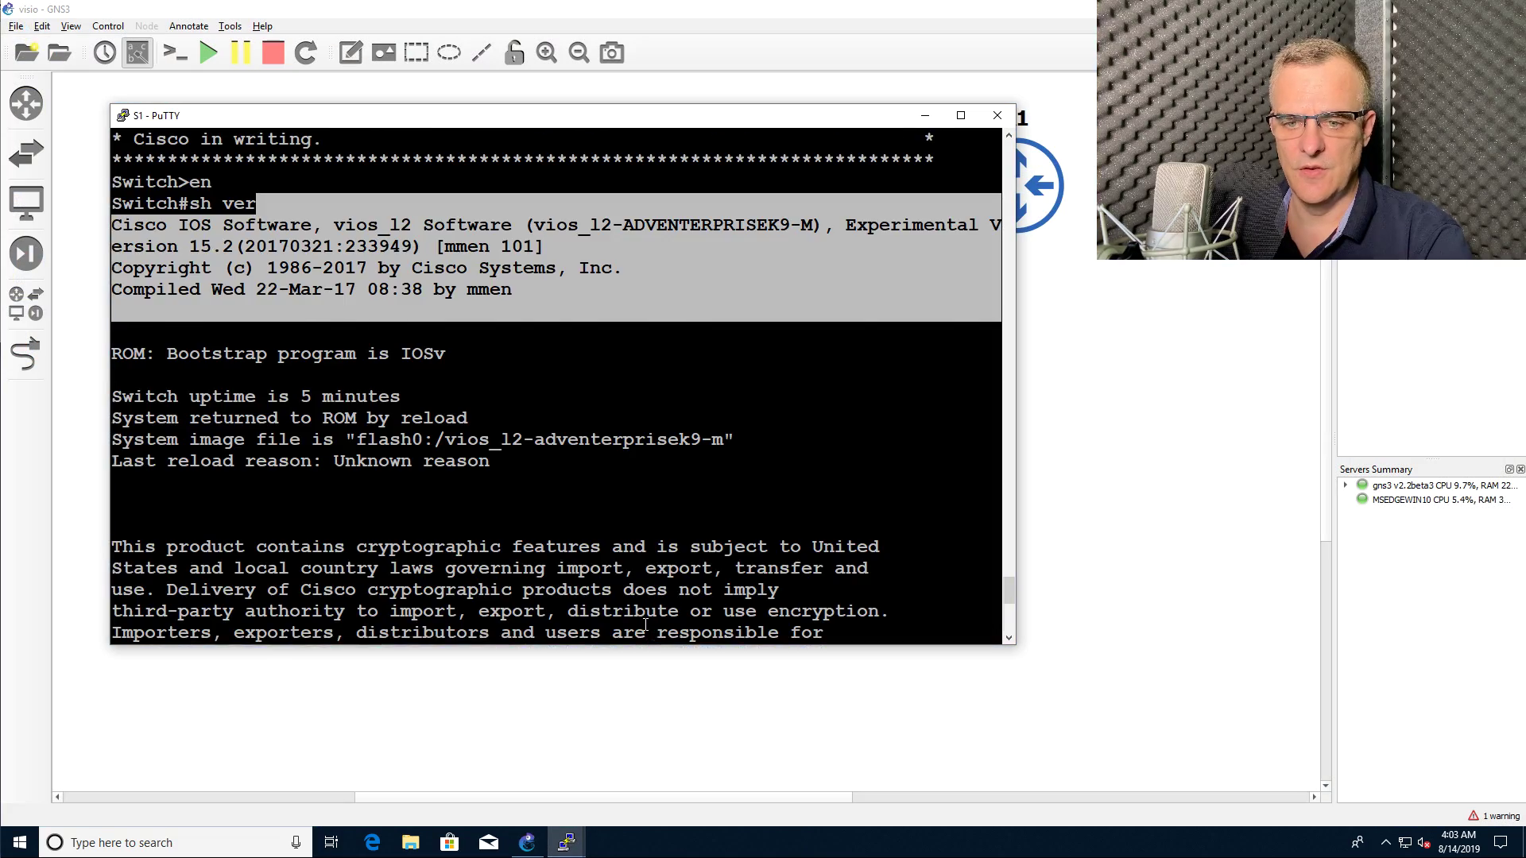